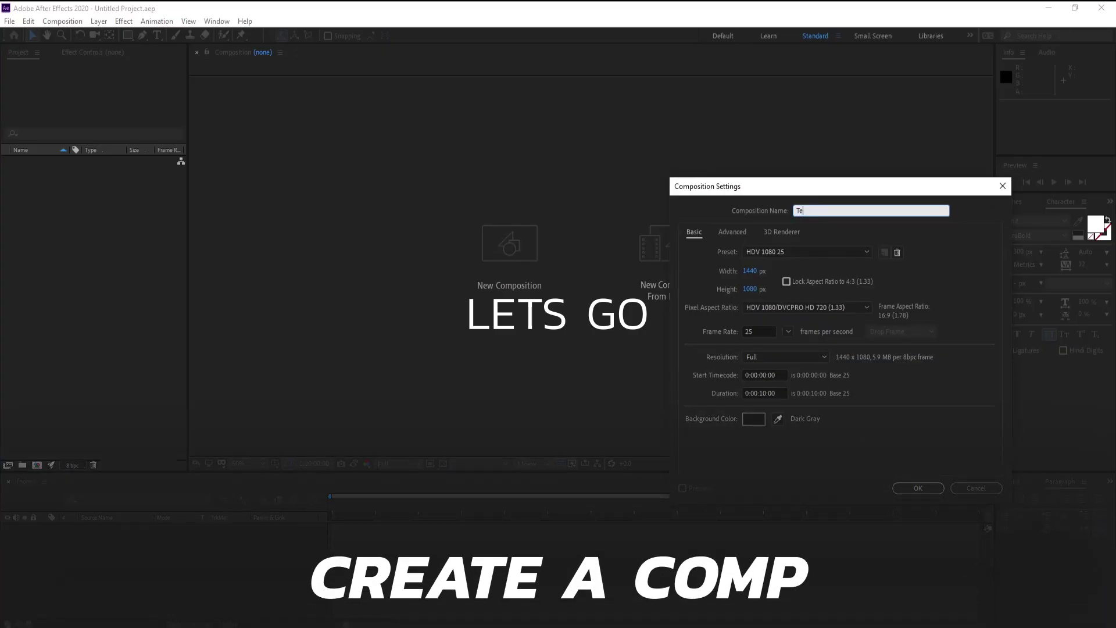
Name the new composition Text, pick the HDTV 1080 25 preset and confirm it
text(Text)
click(824, 255)
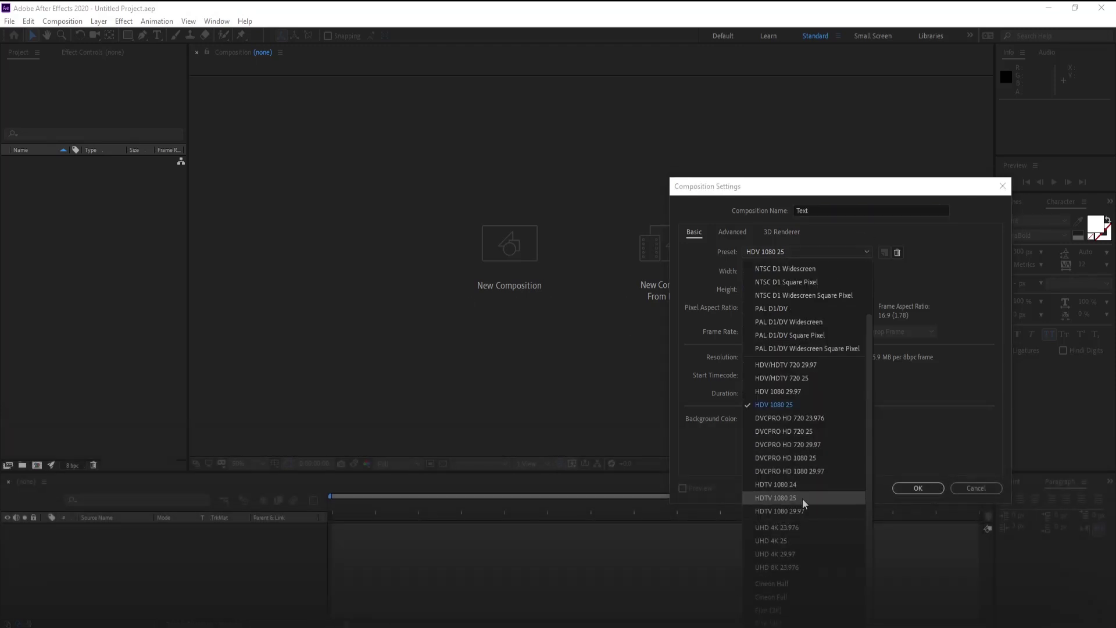
click(802, 503)
click(900, 487)
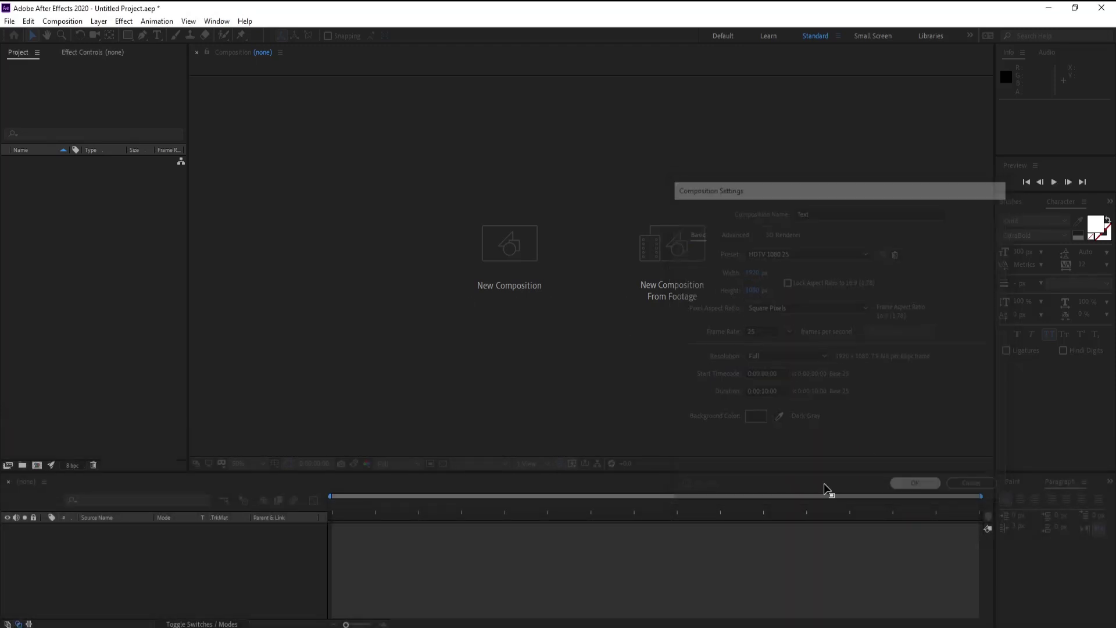
Add a new text layer reading Spring and centre-align its text
right_click(186, 553)
mouse_move(221, 421)
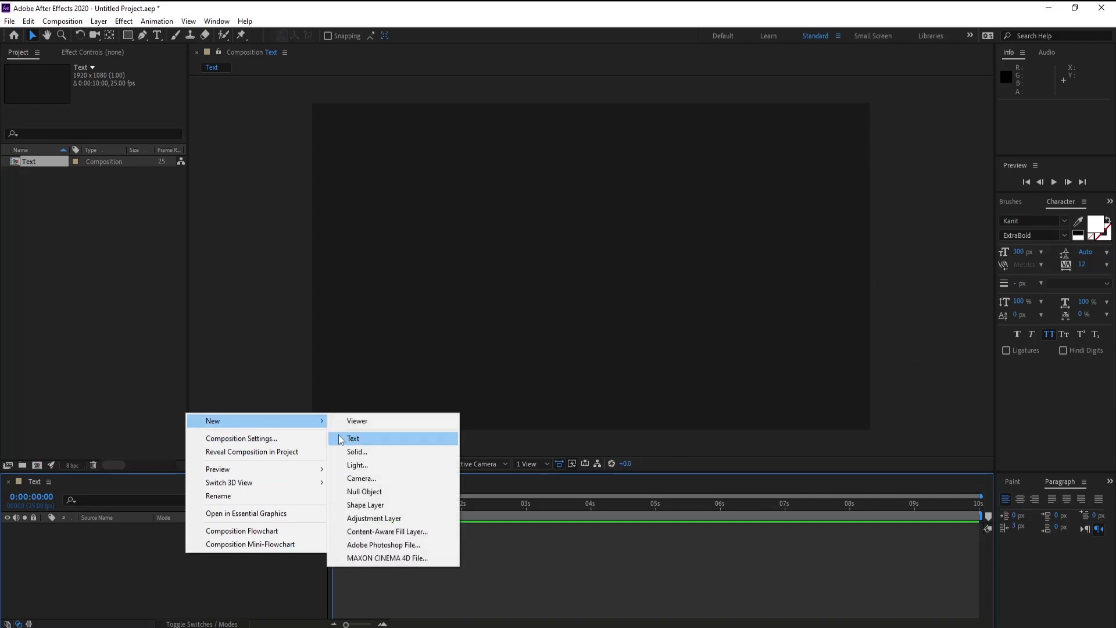
click(344, 438)
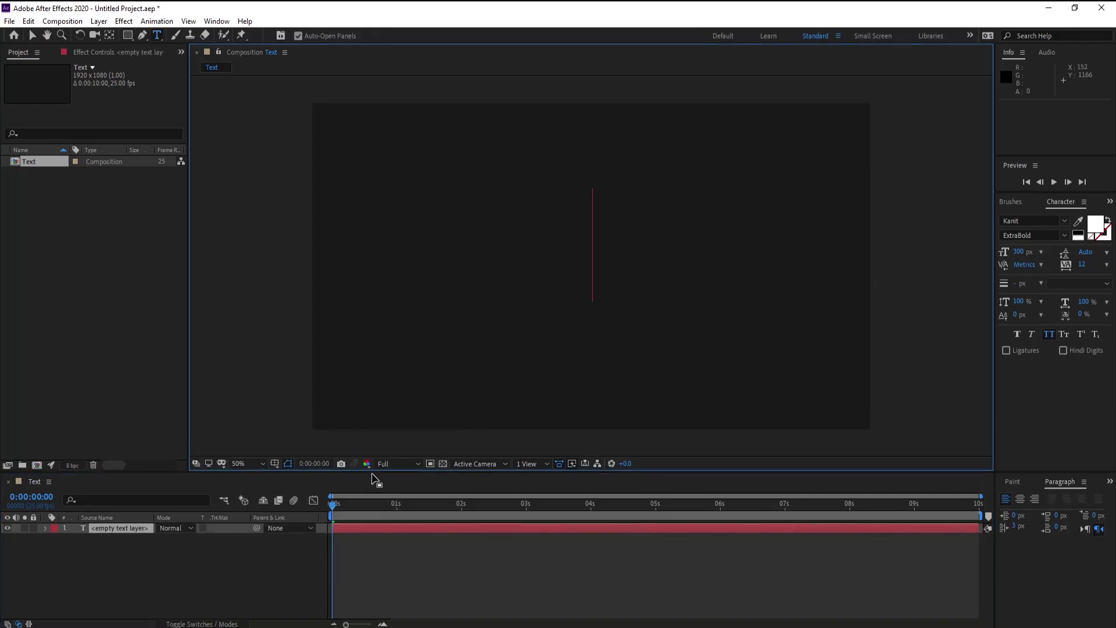
text(S)
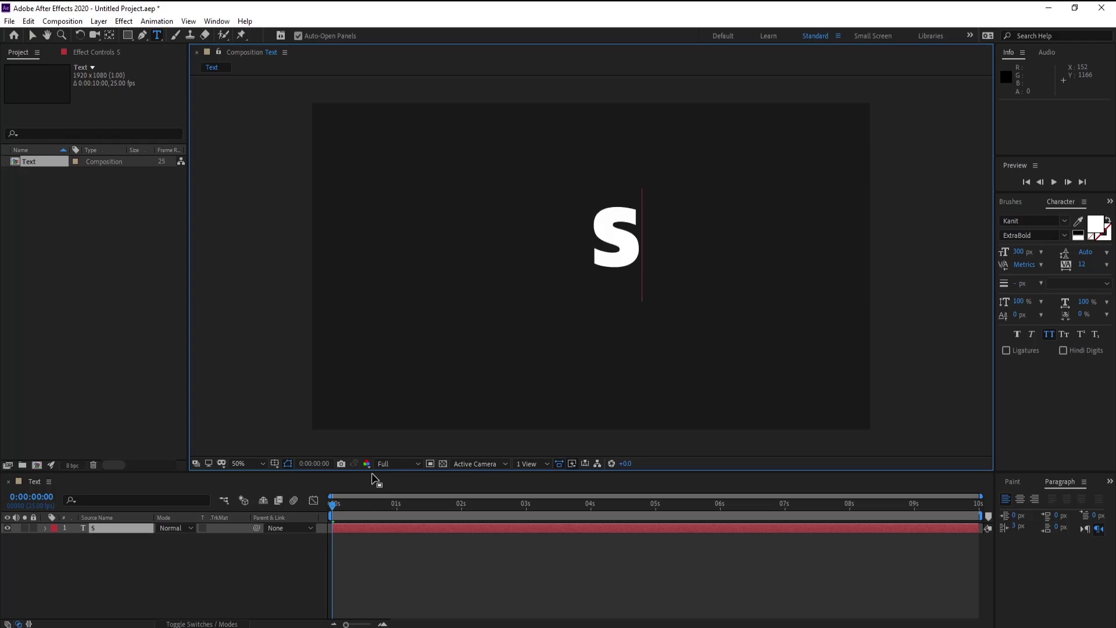
text(pring)
key(ctrl+a)
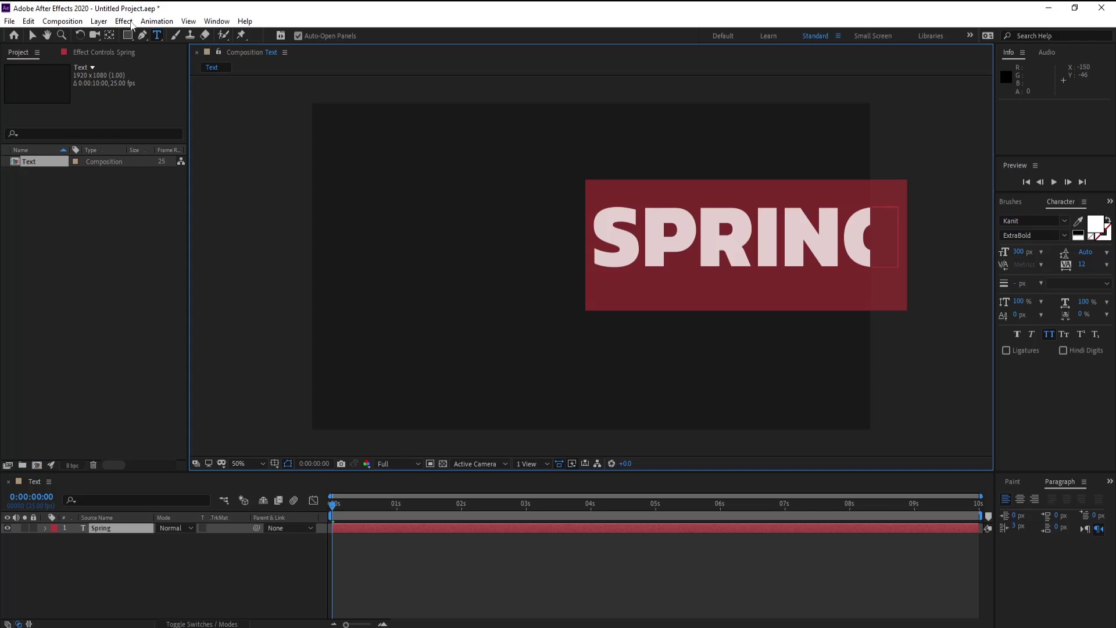
click(1020, 500)
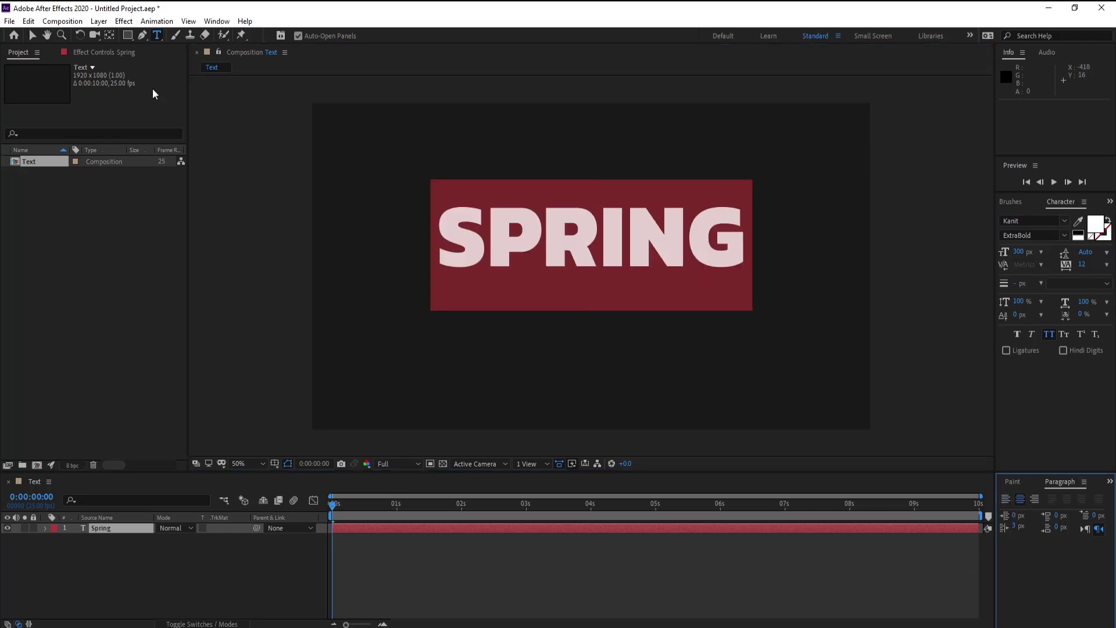
click(32, 37)
Centre the SPRING layer vertically with the Align panel and show the rulers
click(1109, 480)
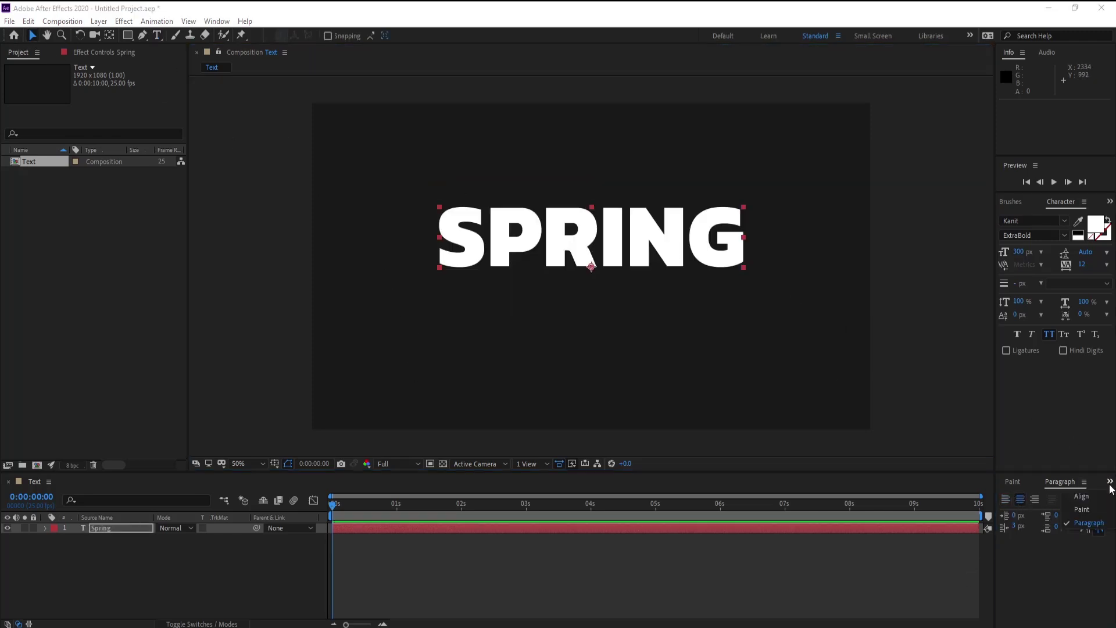
click(1081, 494)
click(1086, 513)
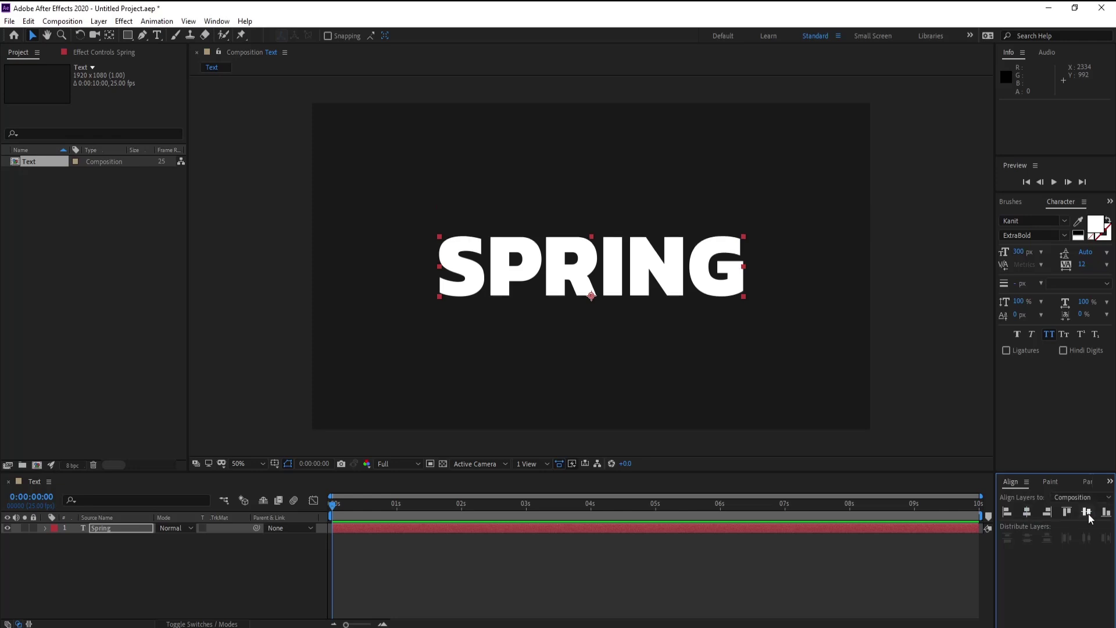
click(125, 530)
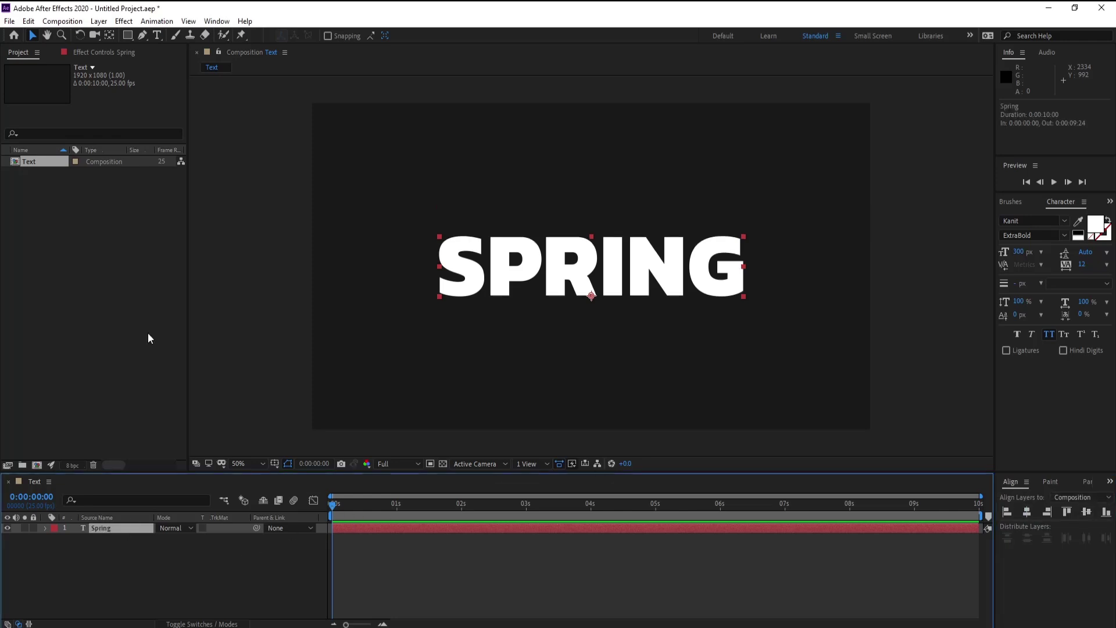
key(ctrl+r)
Place horizontal guides at SPRING's top and bottom edges and a vertical guide at its left
drag(461, 81, 477, 235)
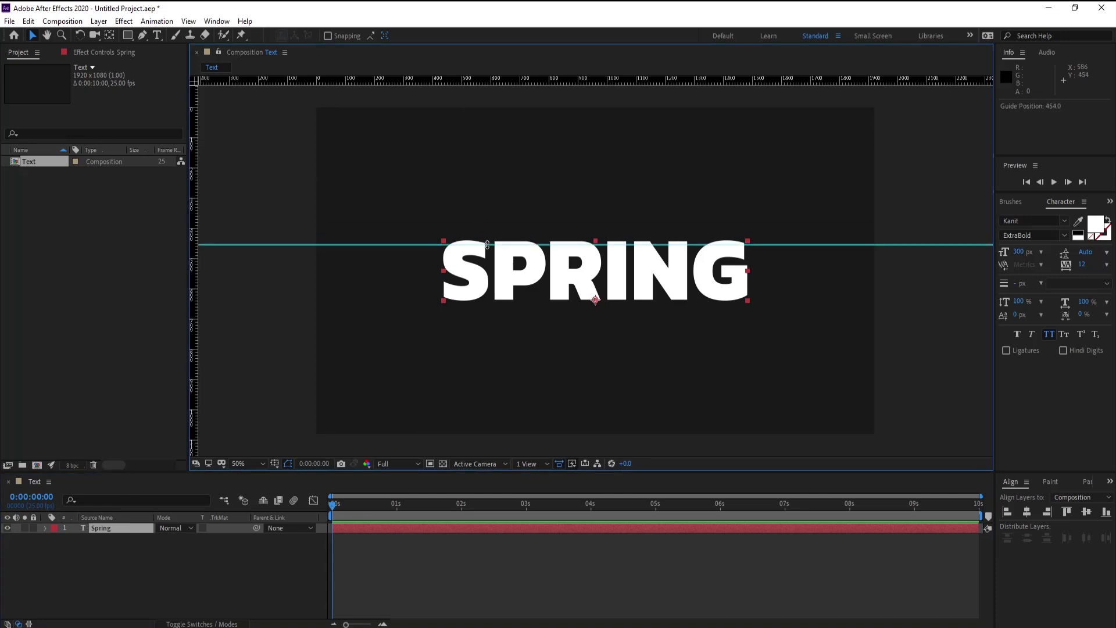
drag(503, 235, 502, 237)
drag(496, 82, 524, 304)
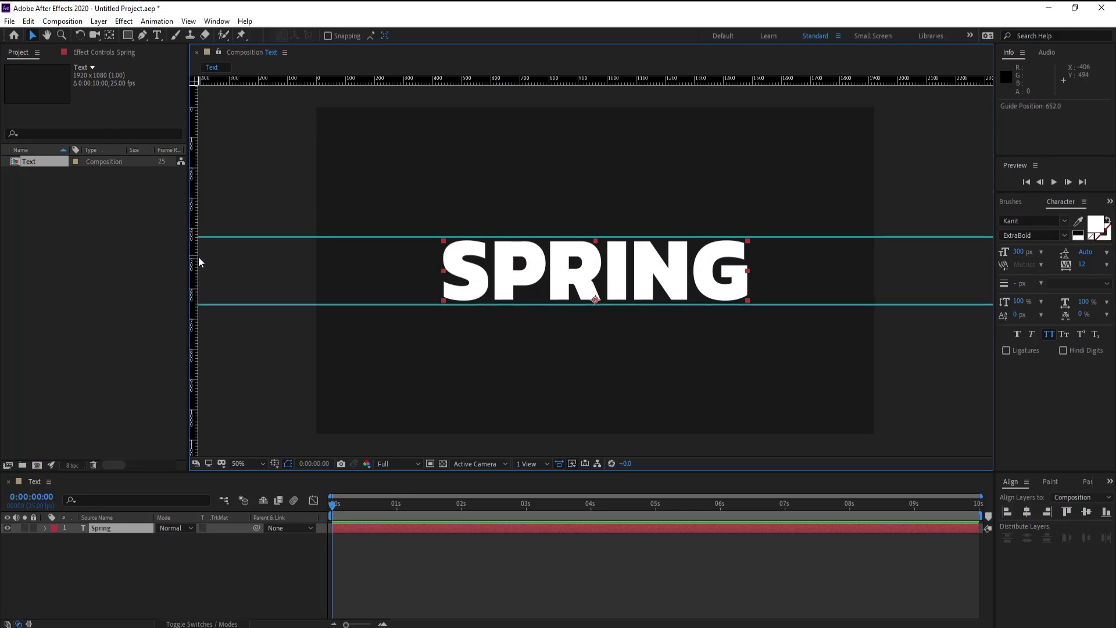
drag(194, 261, 752, 268)
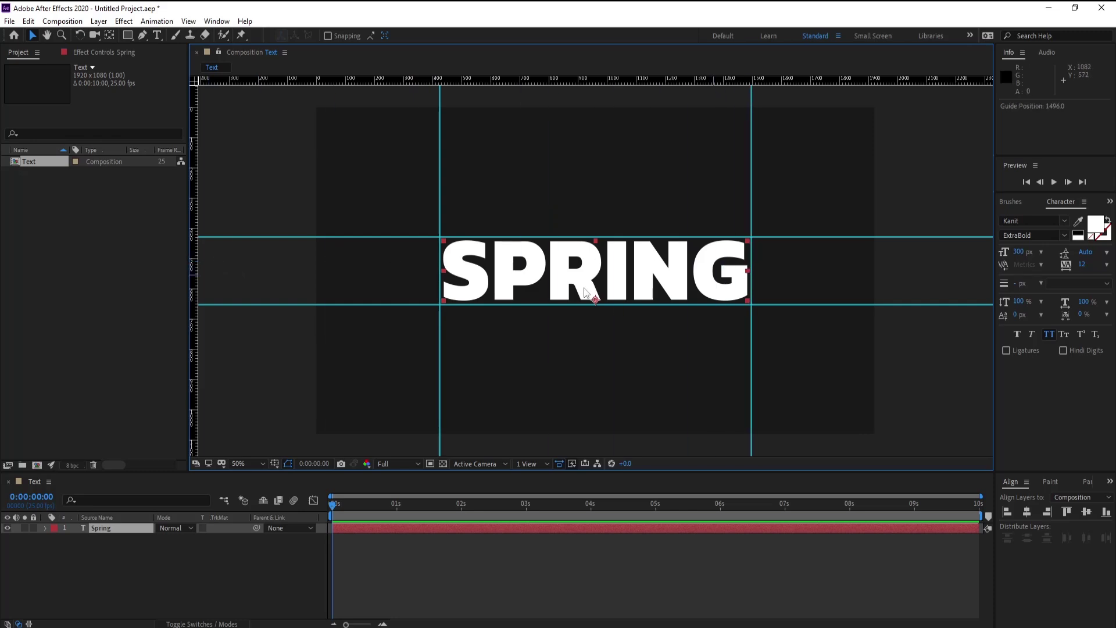
double_click(136, 530)
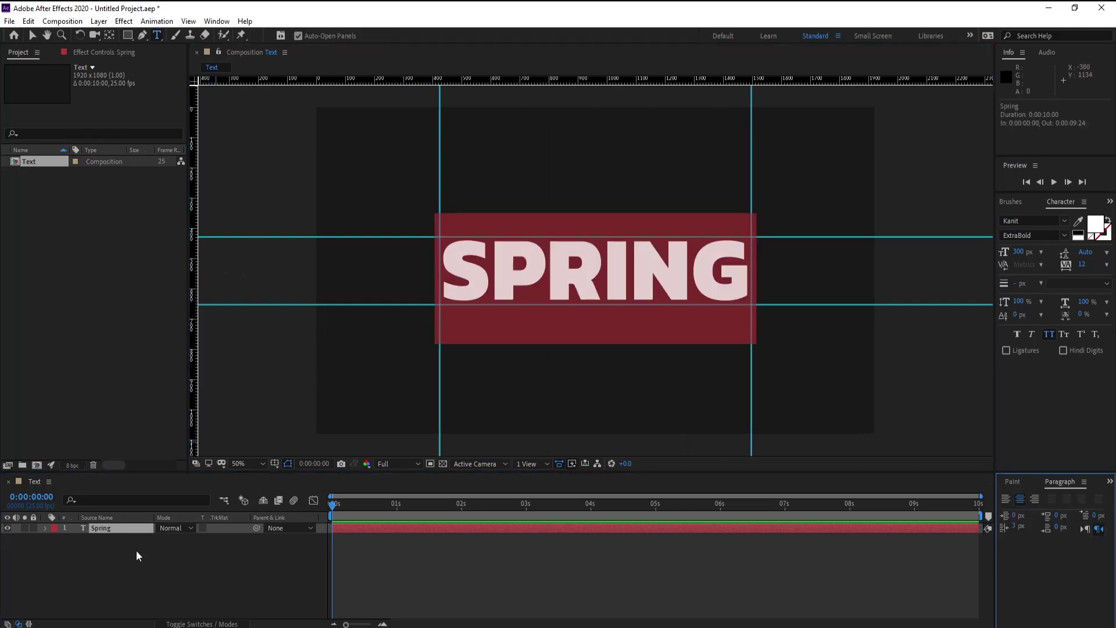
key(Escape)
Reduce the text to a single S and centre its anchor point on the letter
key(y)
drag(595, 300, 471, 272)
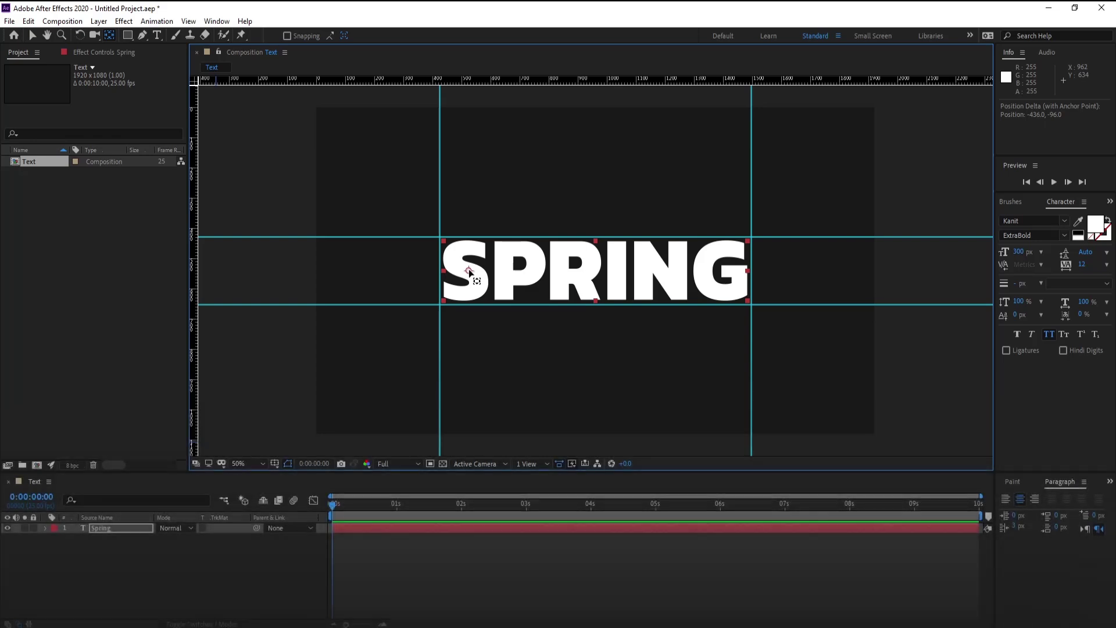
double_click(138, 532)
text(S)
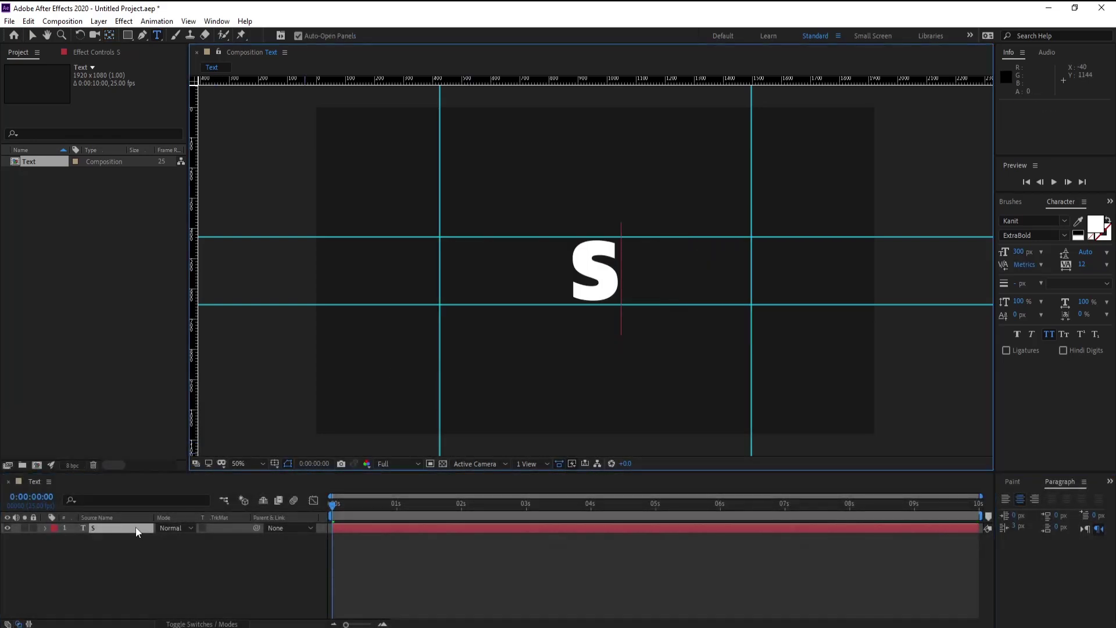
click(32, 35)
key(y)
drag(468, 271, 598, 271)
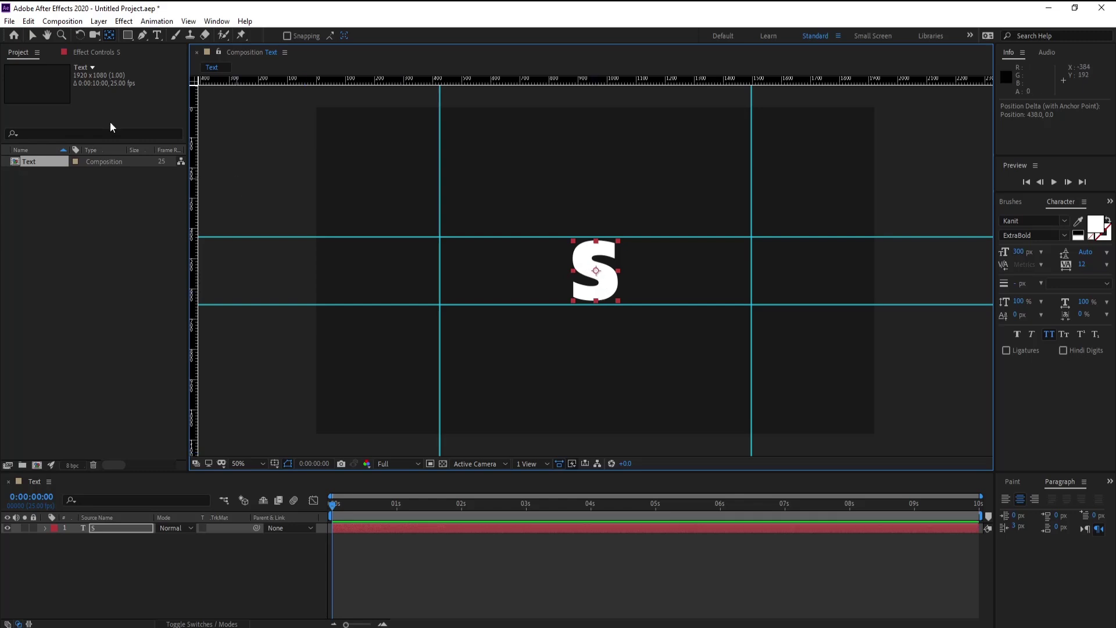
Nudge the S onto the left guide with arrow keys and duplicate the layer
click(32, 35)
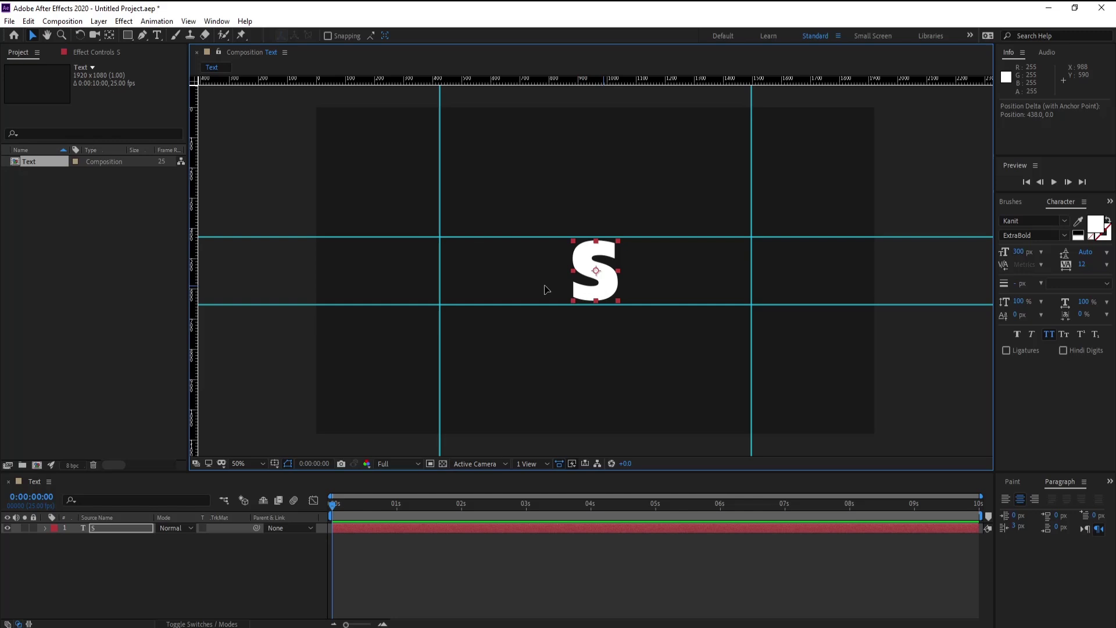
drag(613, 294, 576, 291)
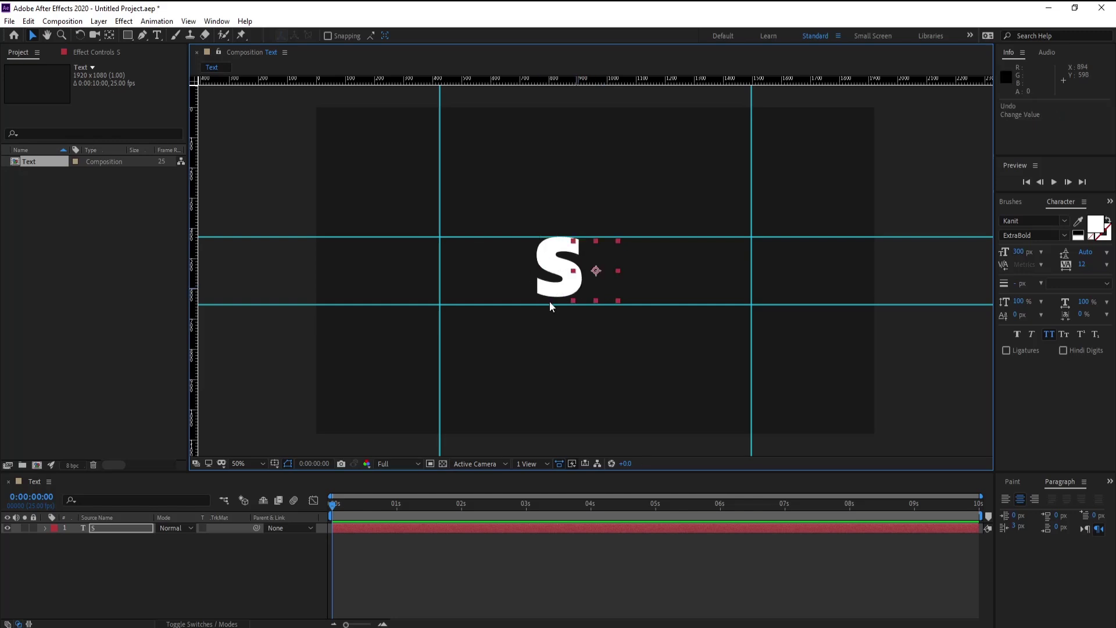
key(ctrl+z)
drag(598, 295, 578, 291)
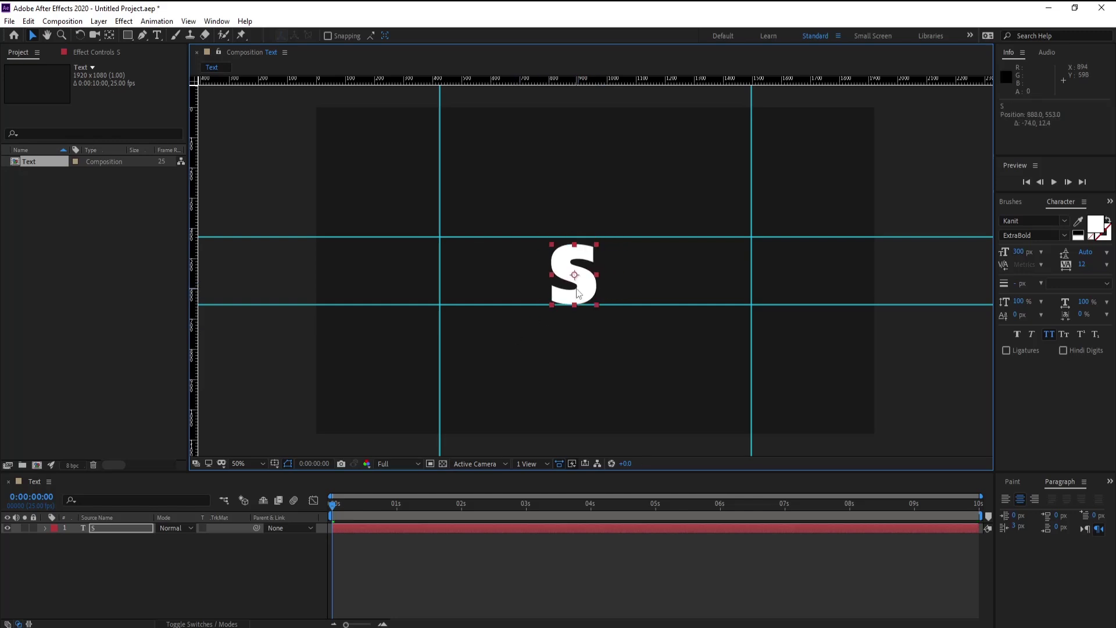
key(ctrl+z)
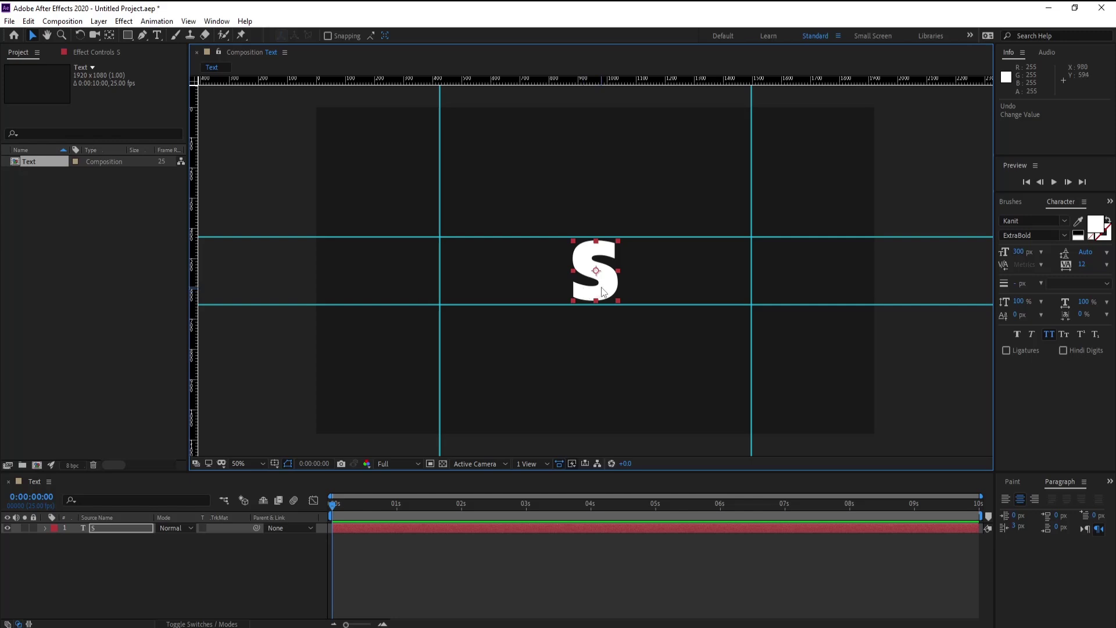
key(shift+Left)
key(shift+Left)
key(shift+Left)
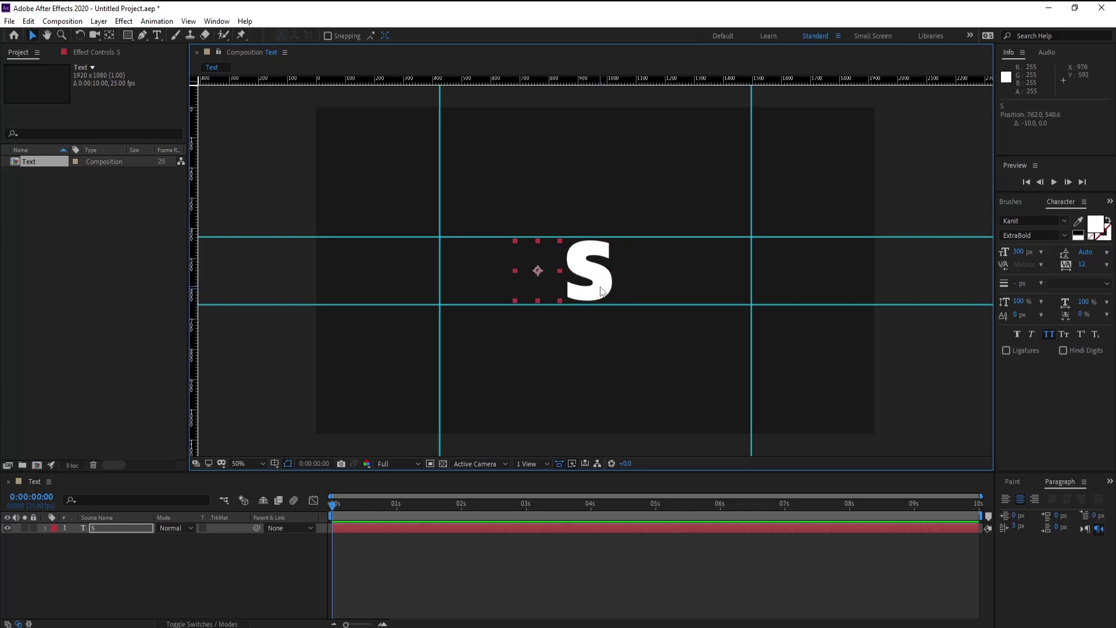
key(shift+Left)
key(shift+Left)
key(shift+Left)
key(shift+Left)
key(shift+Left)
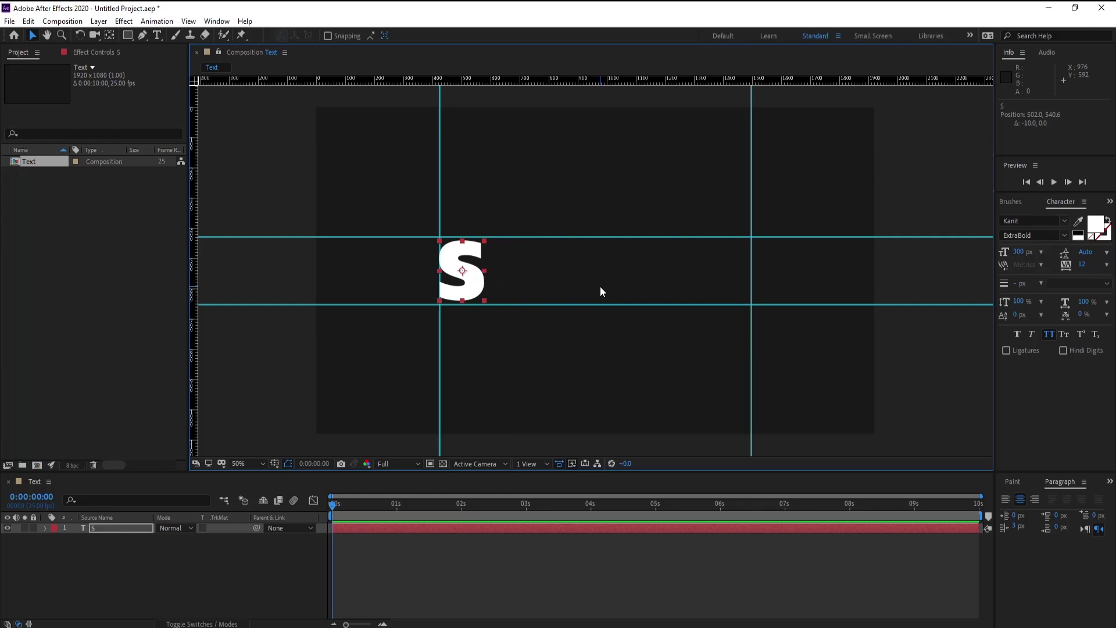
key(Right)
key(Right)
key(Right)
key(Right)
key(Right)
key(Right)
key(Right)
key(Right)
key(Right)
key(Right)
key(Right)
key(Left)
key(Left)
key(Left)
key(Left)
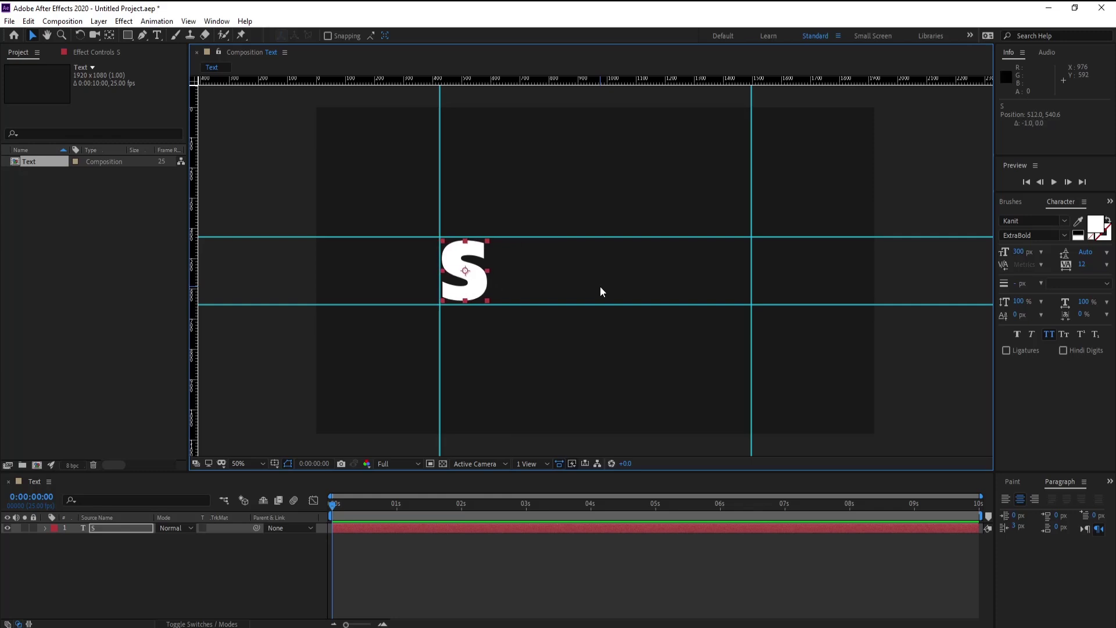
key(ctrl+d)
Retype the duplicate as P and nudge it right beside the S
drag(475, 292, 483, 289)
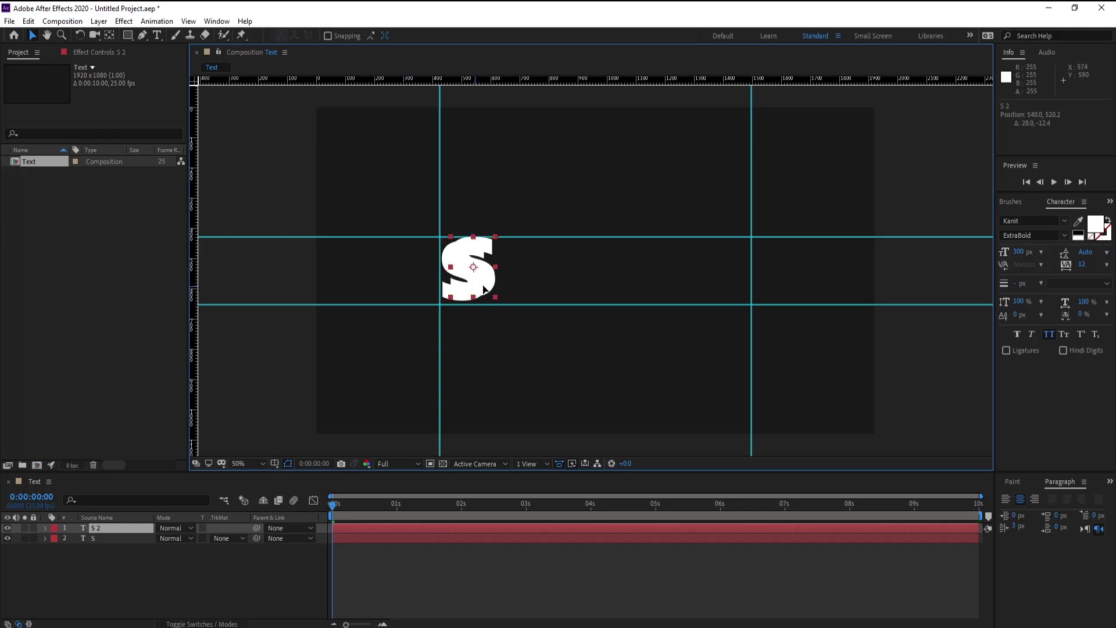
key(ctrl+z)
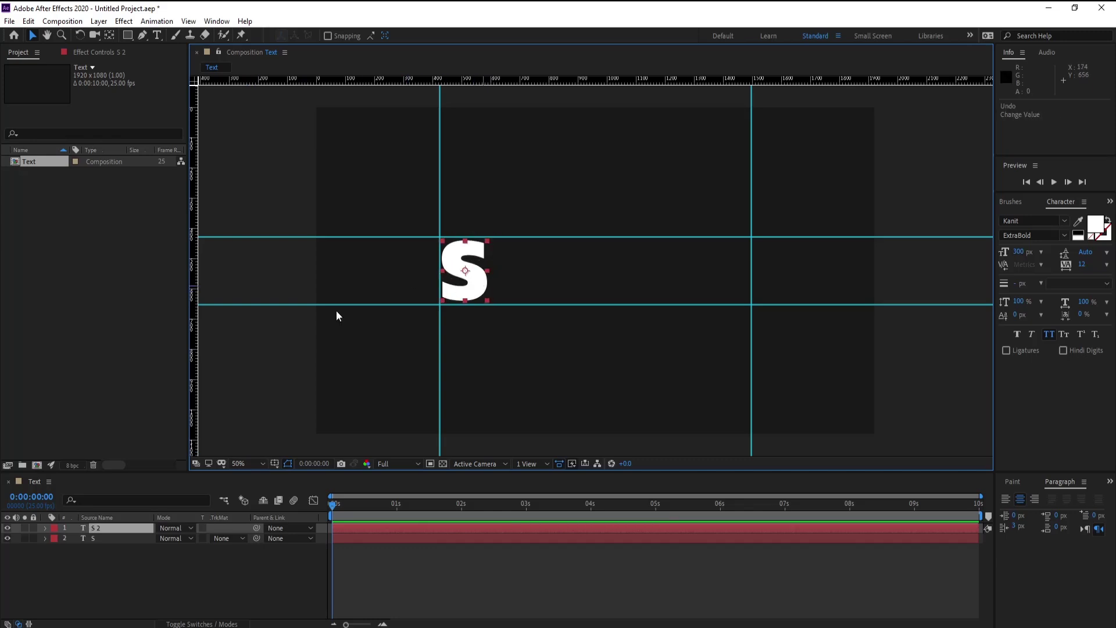
double_click(142, 528)
text(P)
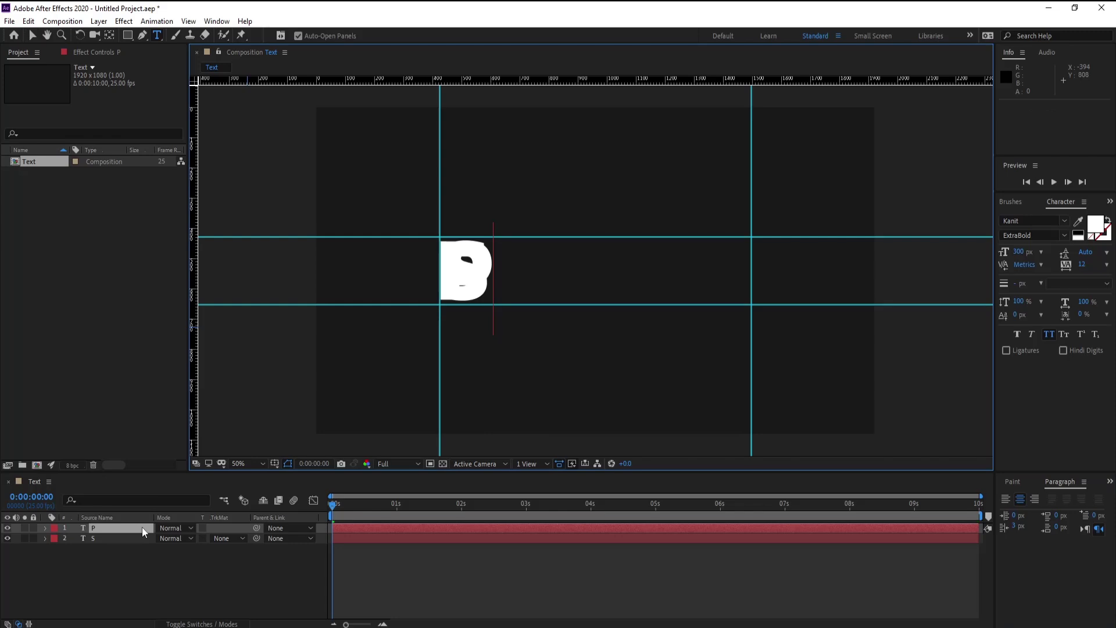
click(117, 518)
key(shift+Right)
key(shift+Right)
key(shift+Right)
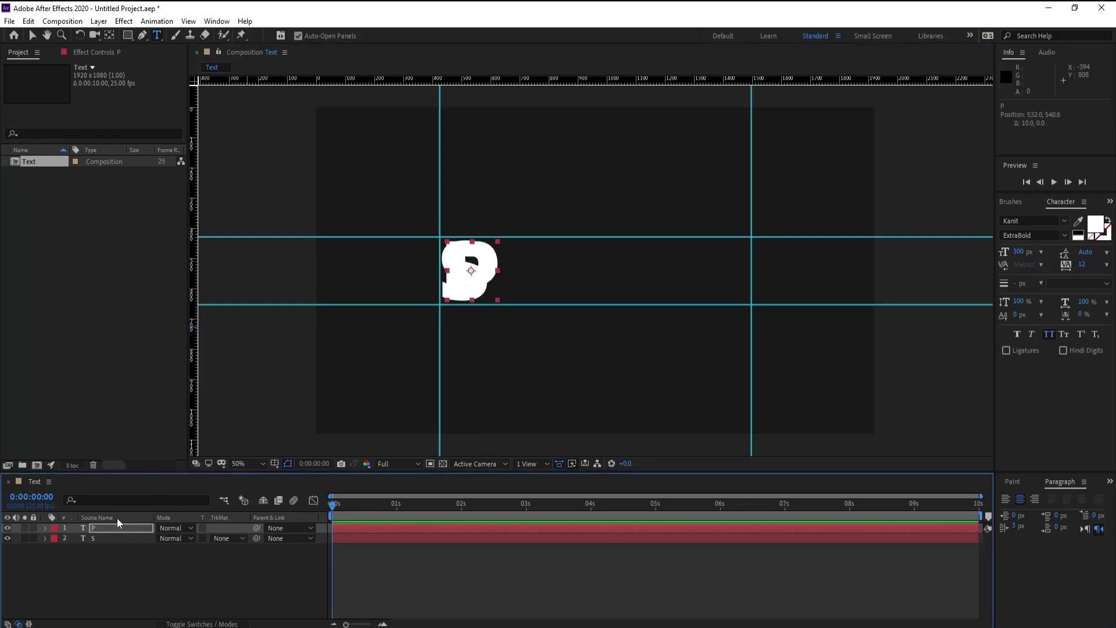
key(shift+Right)
key(shift+Right)
key(shift+Right)
key(shift+Right)
key(shift+Right)
key(shift+Right)
key(shift+Right)
key(shift+Right)
key(shift+Right)
key(shift+Right)
key(shift+Right)
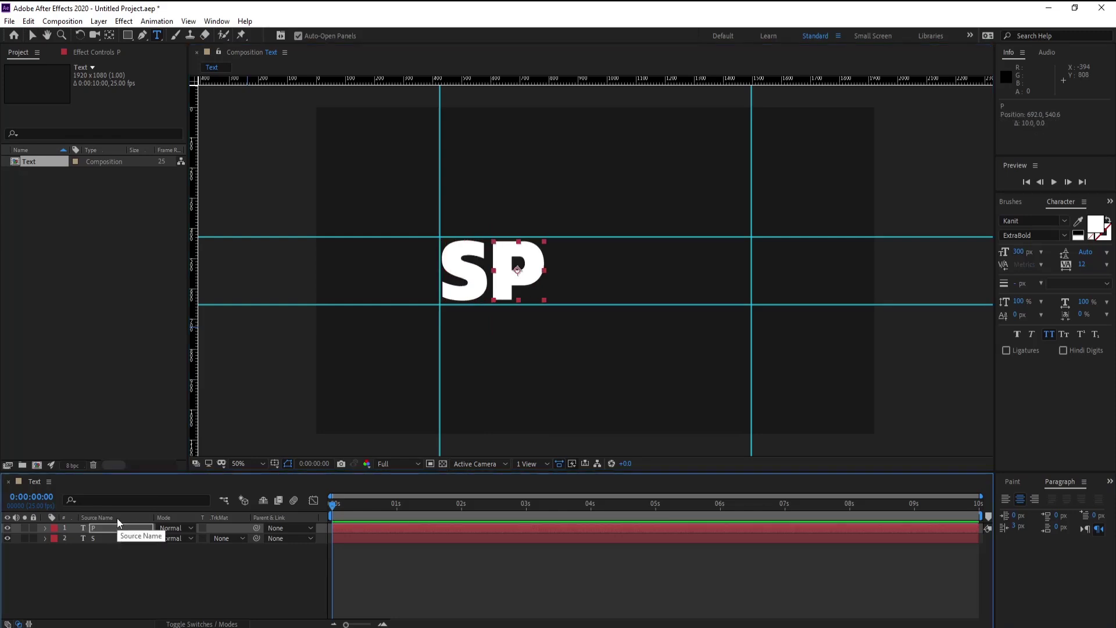
Duplicate the P into an R layer placed to the right of the P
key(ctrl+d)
double_click(121, 527)
text(R)
click(120, 525)
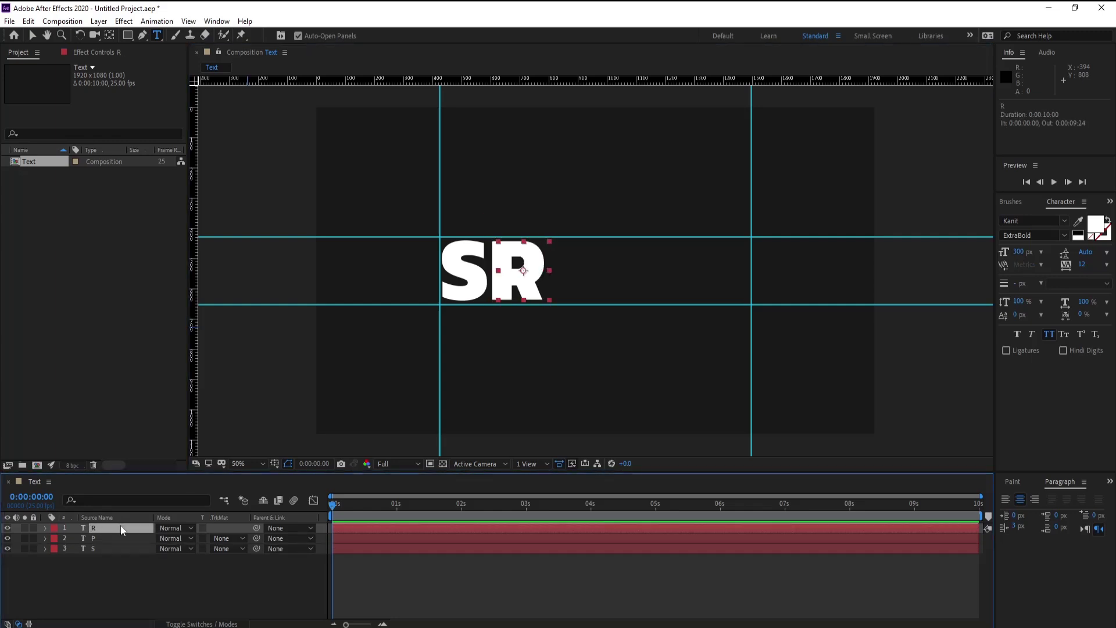
key(shift+Right)
key(shift+Right)
key(shift+Right)
key(shift+Right)
key(shift+Right)
key(shift+Right)
key(shift+Right)
key(shift+Right)
key(shift+Right)
key(shift+Right)
key(shift+Right)
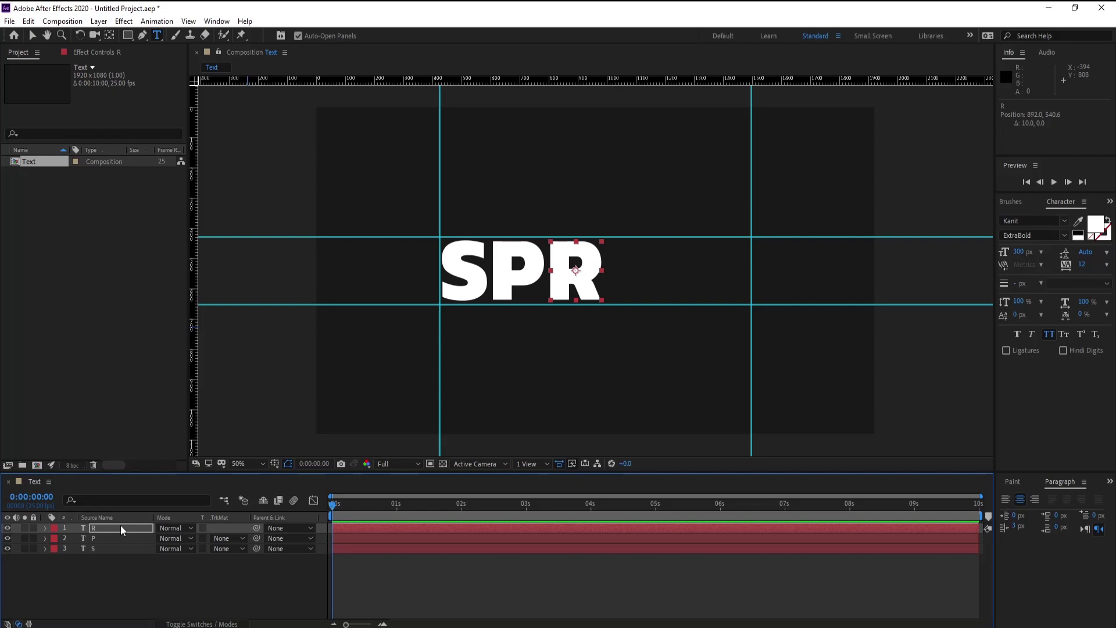
click(120, 525)
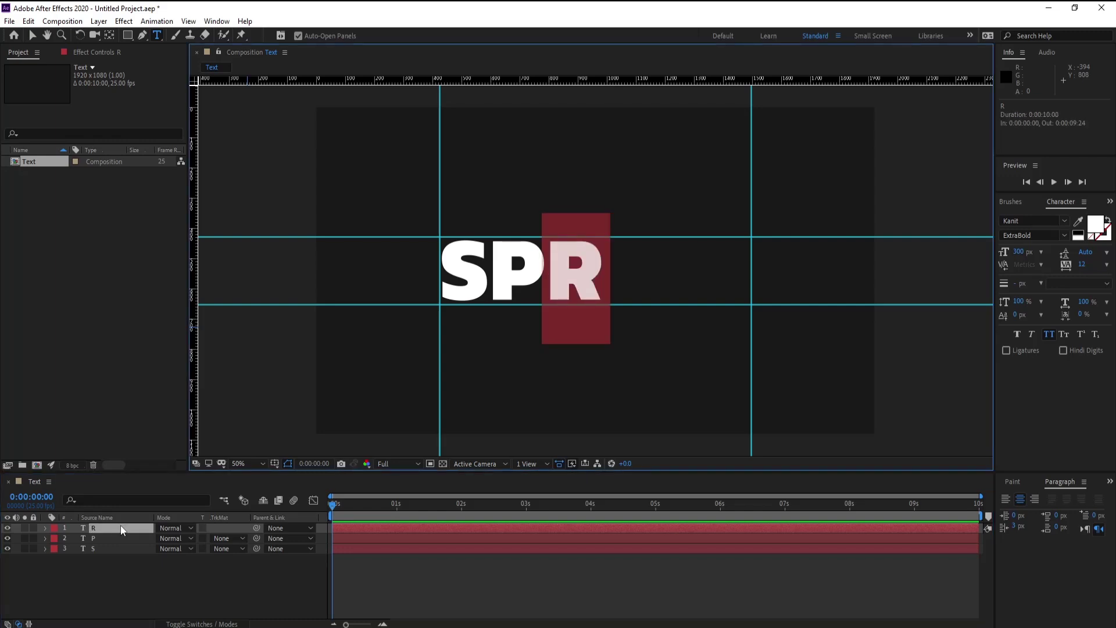
key(BackSpace)
text(I)
click(121, 529)
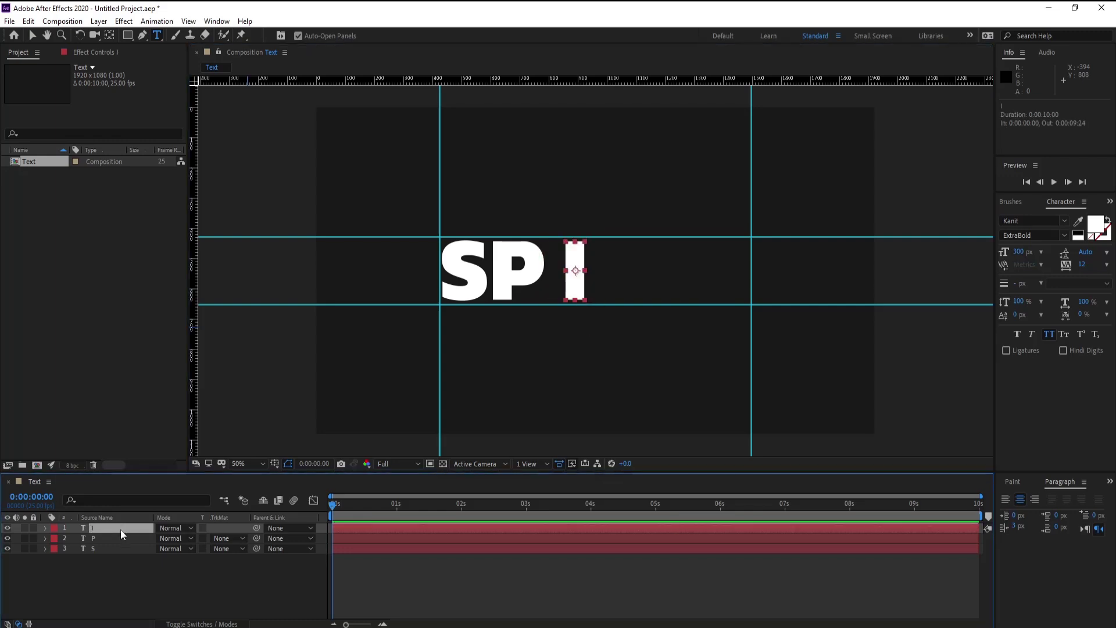
key(Return)
Duplicate the R into an I layer and nudge it right of the R
key(ctrl+d)
click(120, 529)
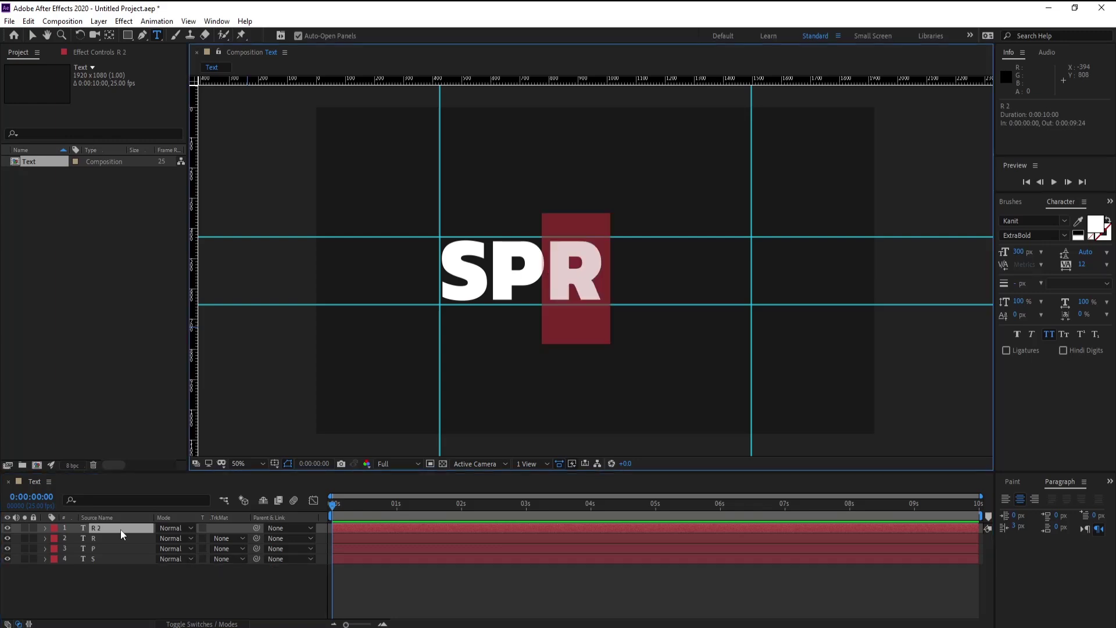
click(120, 548)
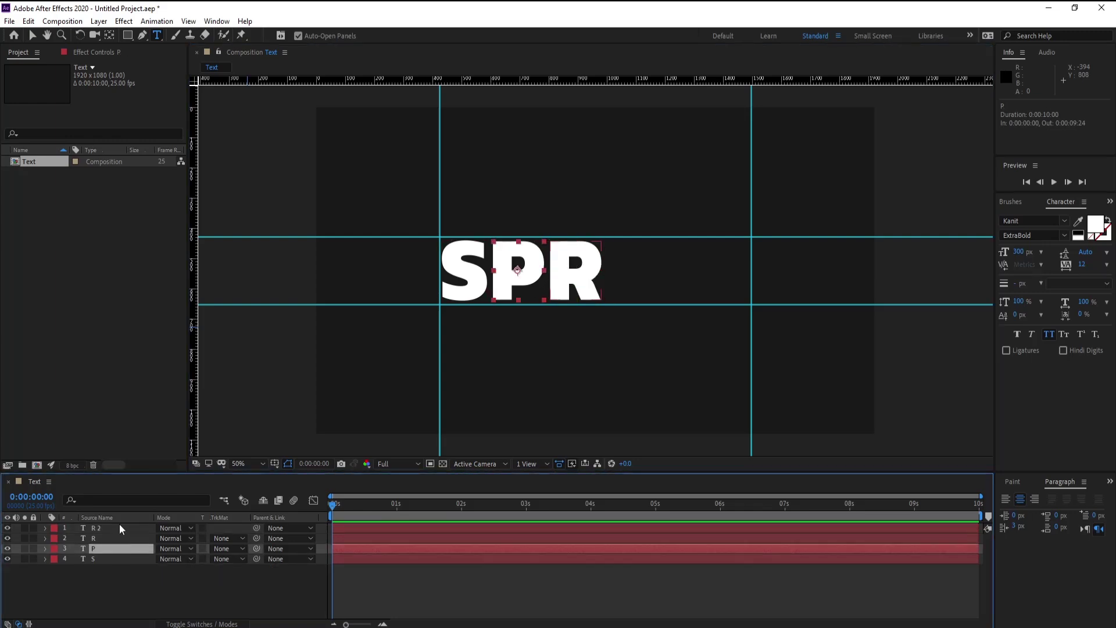
click(120, 527)
text(I)
click(123, 529)
key(shift+Right)
key(shift+Right)
key(shift+Right)
key(shift+Right)
key(shift+Right)
key(shift+Right)
key(shift+Right)
key(shift+Right)
key(shift+Right)
Duplicate the I into an N layer positioned after the I
key(shift+Right)
key(shift+Right)
key(shift+Right)
key(shift+Left)
key(shift+Left)
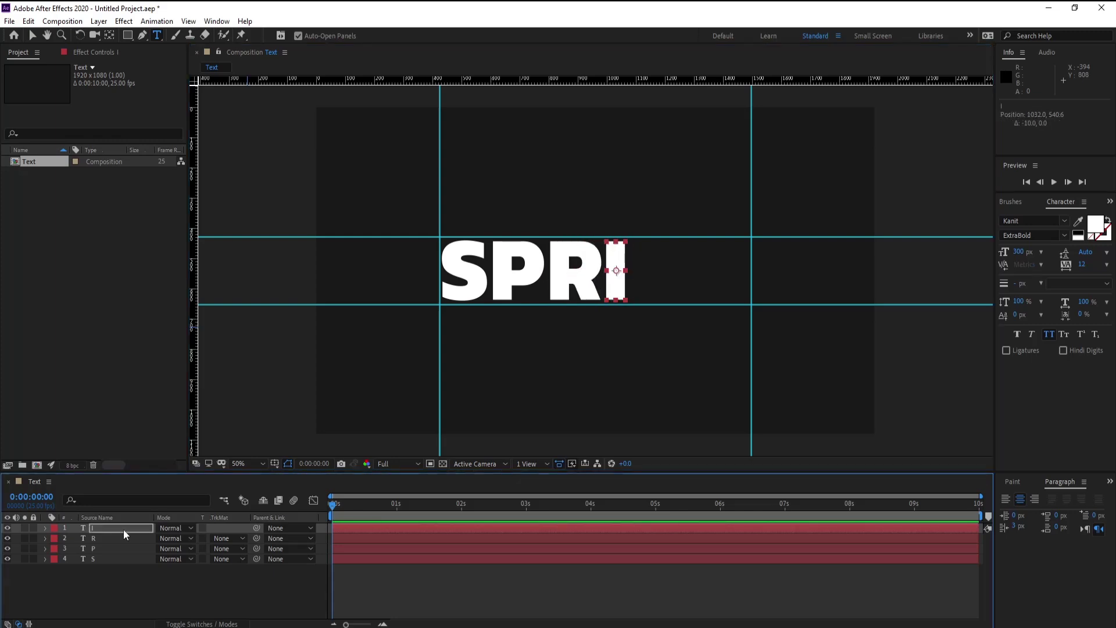
key(ctrl+d)
key(shift+Right)
key(shift+Right)
key(shift+Right)
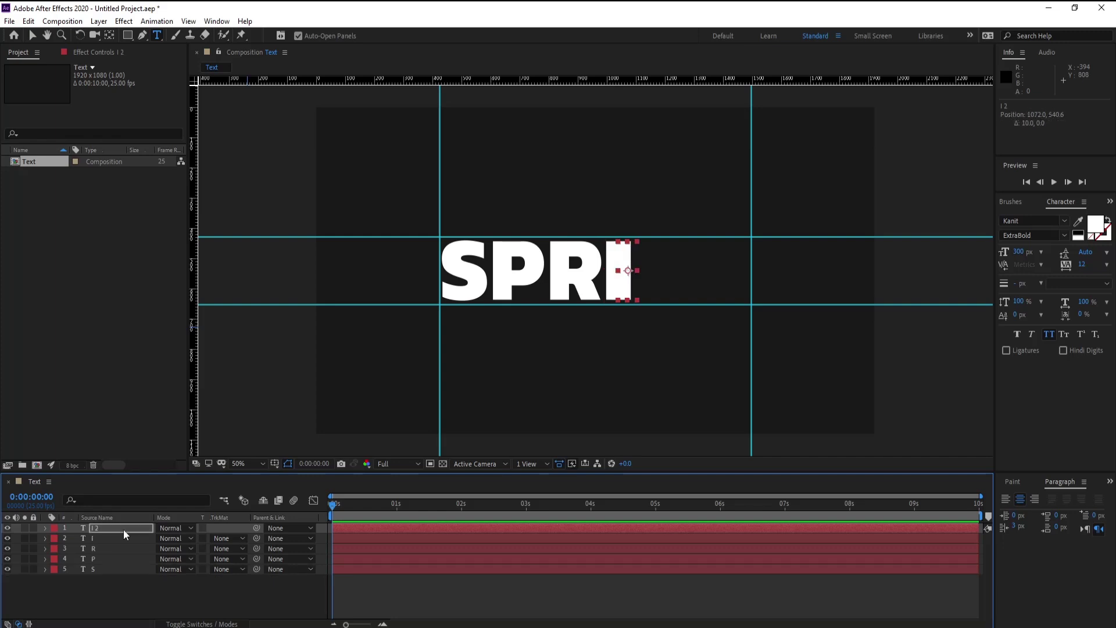
double_click(123, 529)
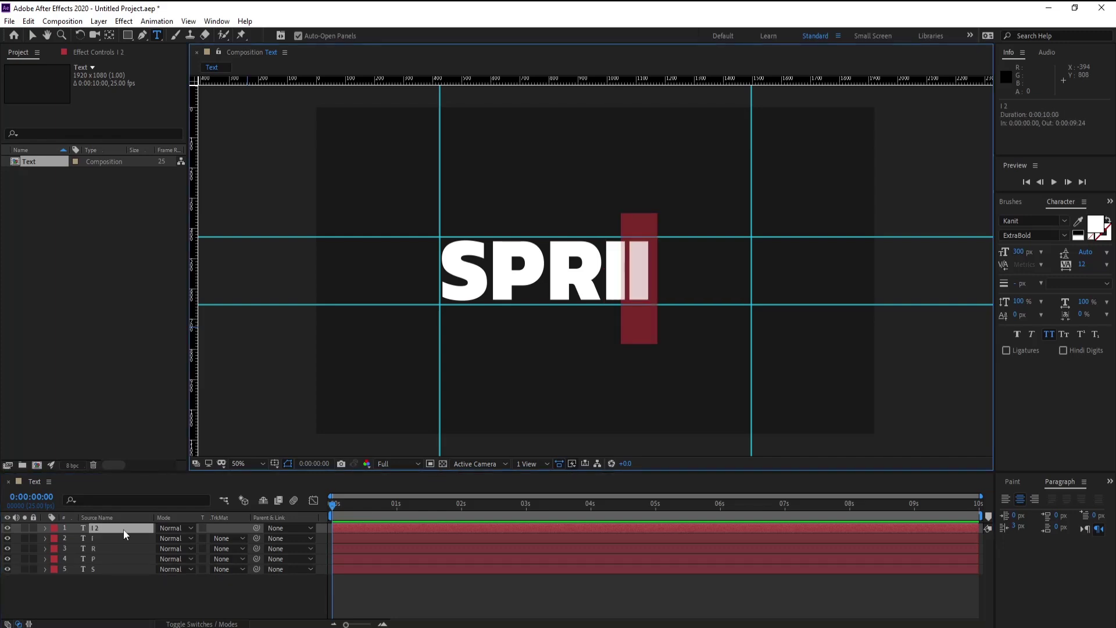
text(N)
click(124, 529)
key(shift+Right)
key(shift+Right)
key(shift+Right)
key(shift+Right)
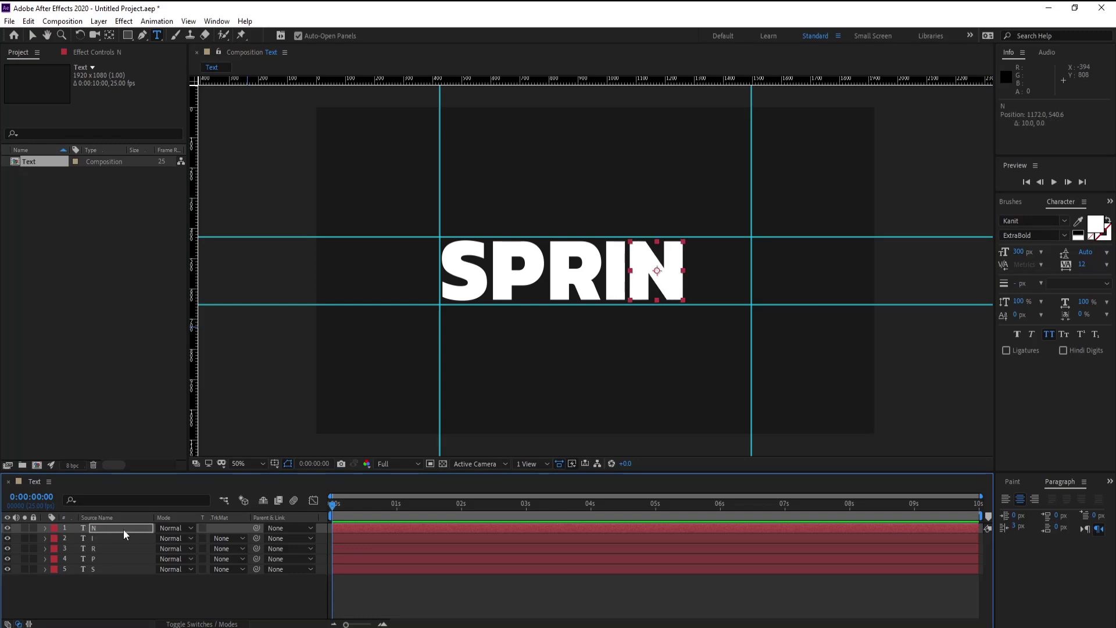
Duplicate the N into a G layer and nudge it into place to end SPRING
key(ctrl+d)
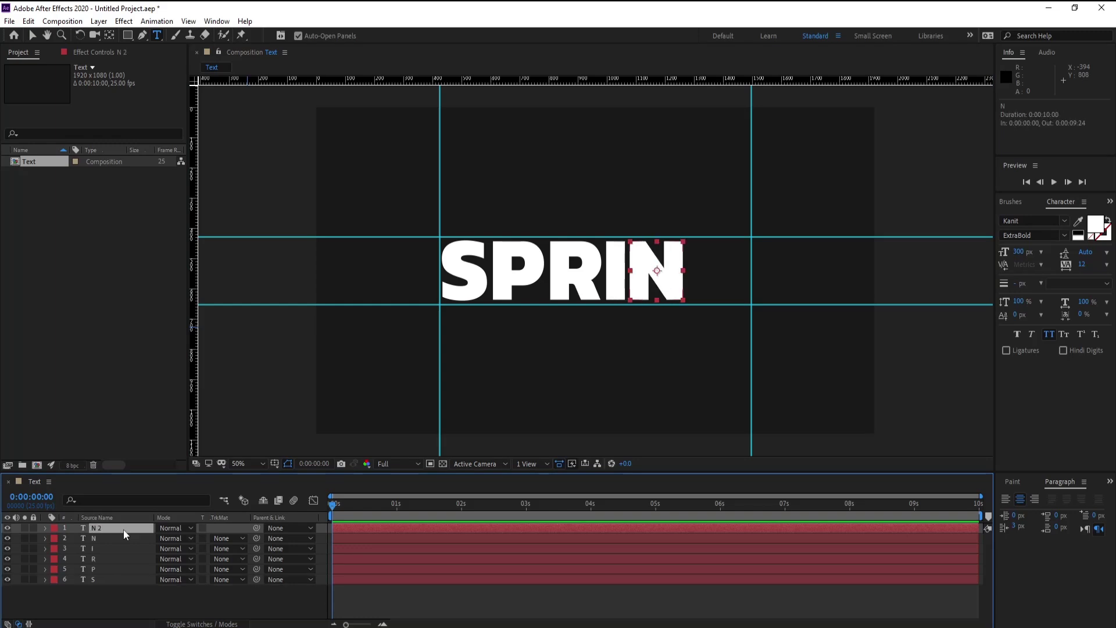
double_click(124, 529)
text(g)
click(123, 529)
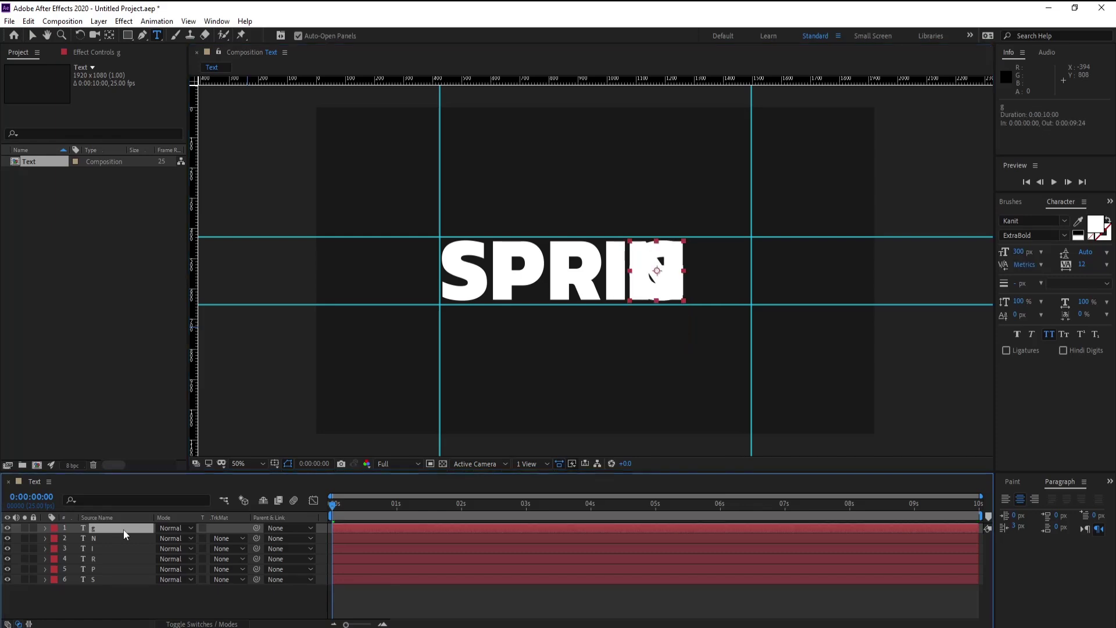
key(shift+Right)
key(shift+Right)
key(shift+Right)
key(shift+Right)
key(shift+Right)
key(shift+Right)
key(shift+Right)
key(shift+Right)
key(shift+Right)
key(shift+Right)
key(shift+Right)
key(shift+Right)
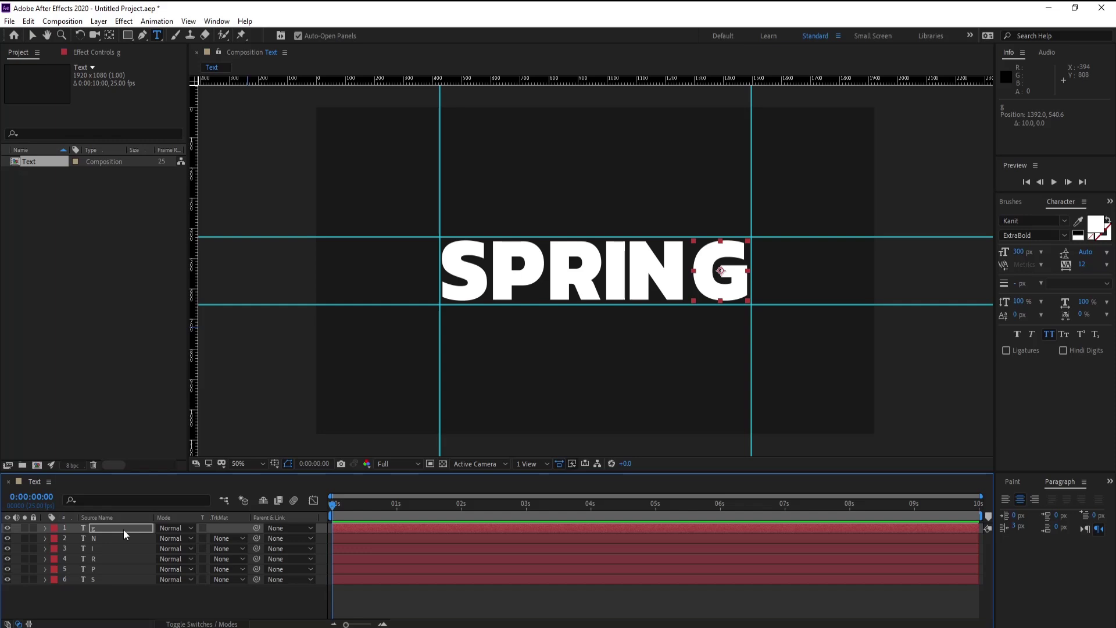
click(127, 535)
key(shift+Right)
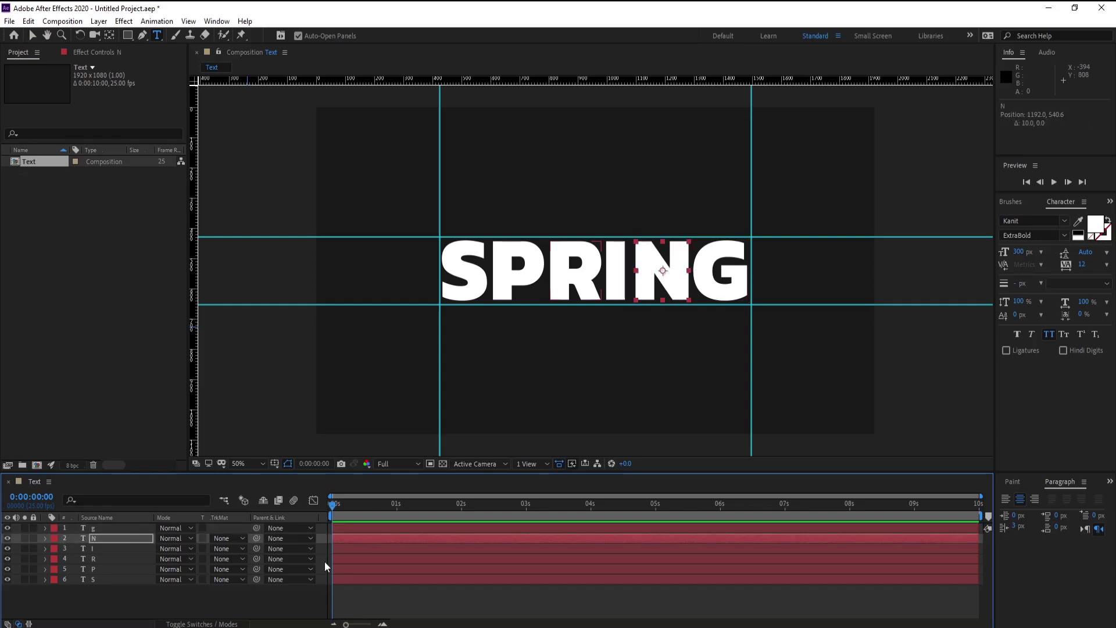
click(125, 529)
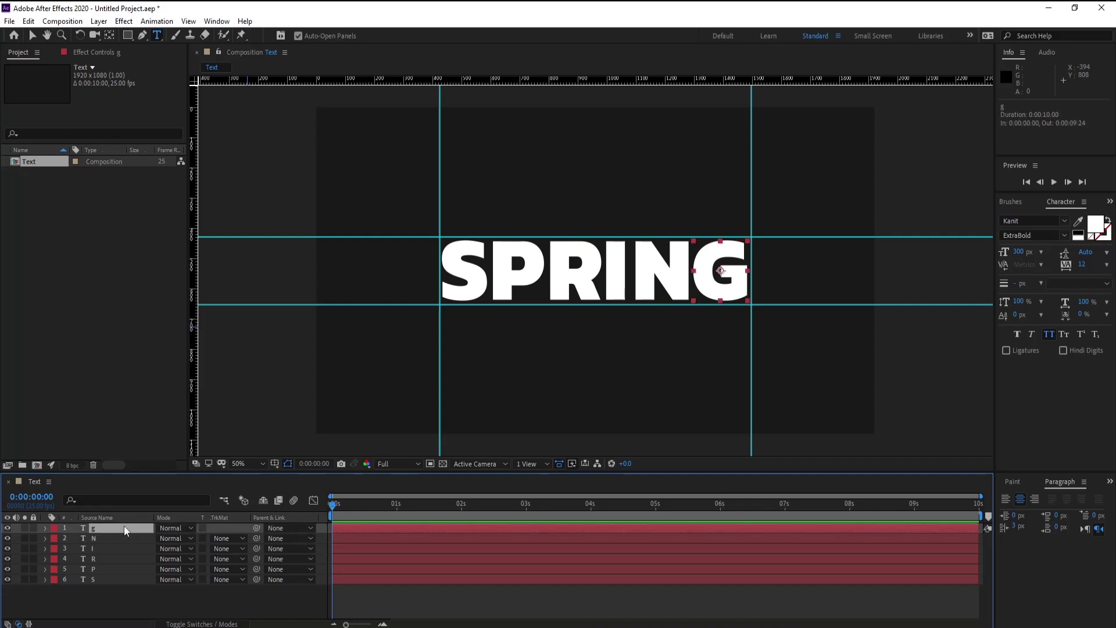
key(Right)
key(Right)
key(Right)
key(Right)
key(Right)
key(Right)
key(Right)
key(Left)
key(Left)
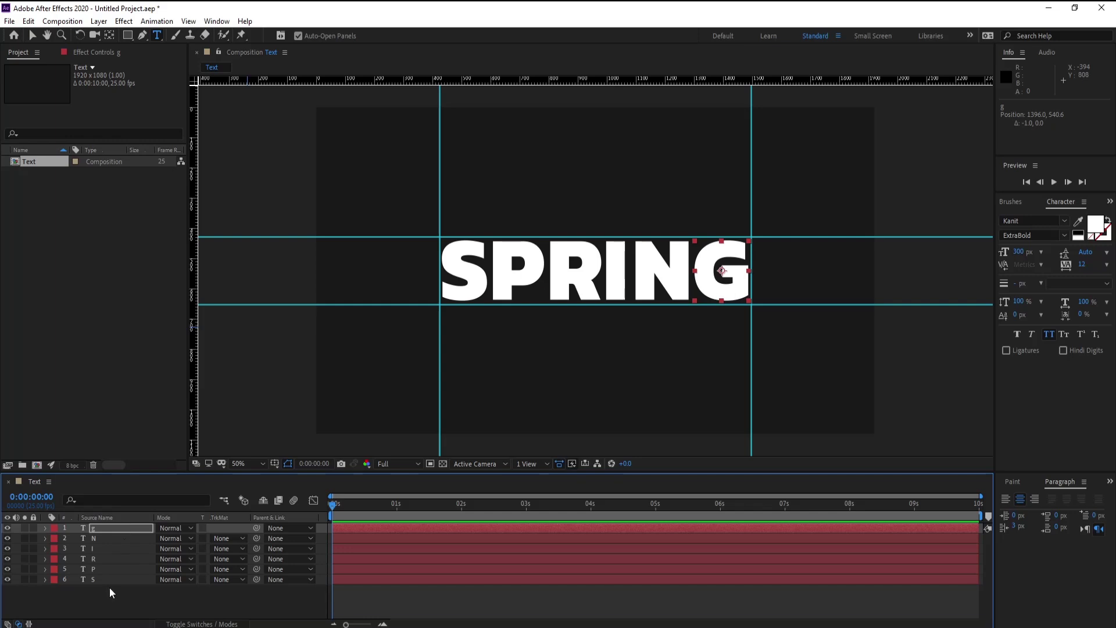
Check the individual letter layers in the timeline, ending with the P layer selected
click(110, 587)
click(109, 580)
click(112, 568)
click(115, 549)
click(120, 531)
click(113, 601)
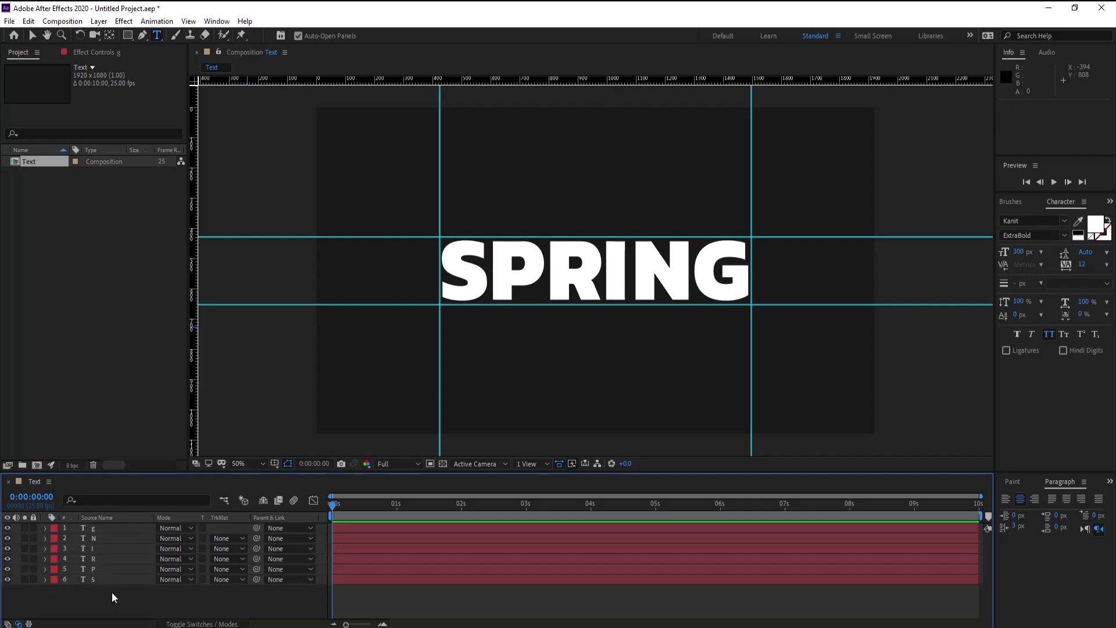
click(114, 579)
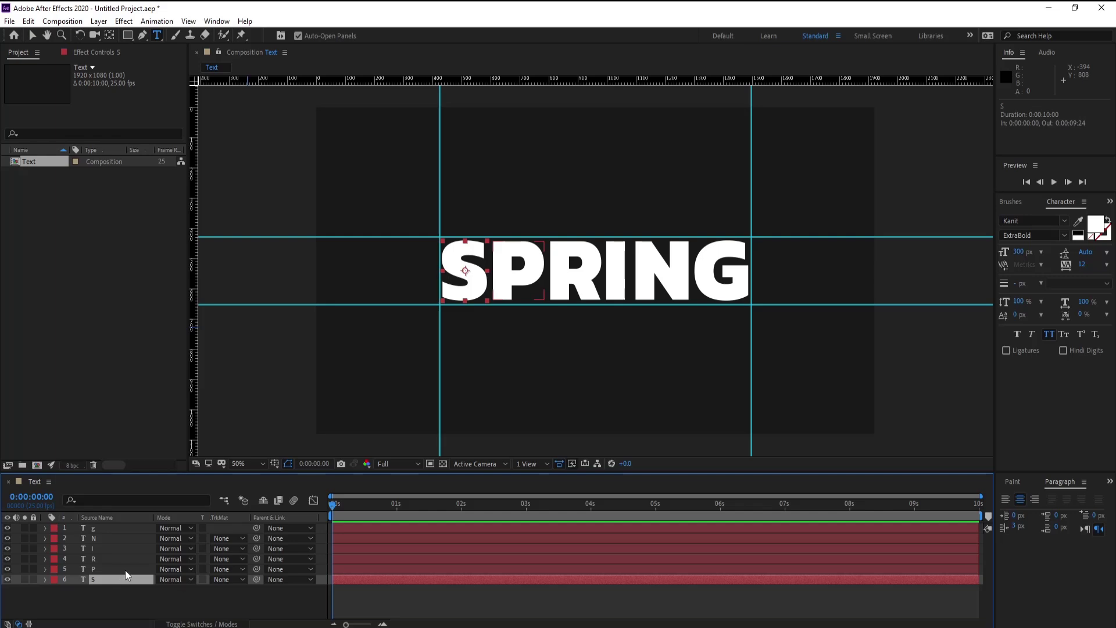
click(124, 570)
Keyframe the P's Position from above the frame at 0 s to its landing spot at 1 s
key(p)
click(75, 579)
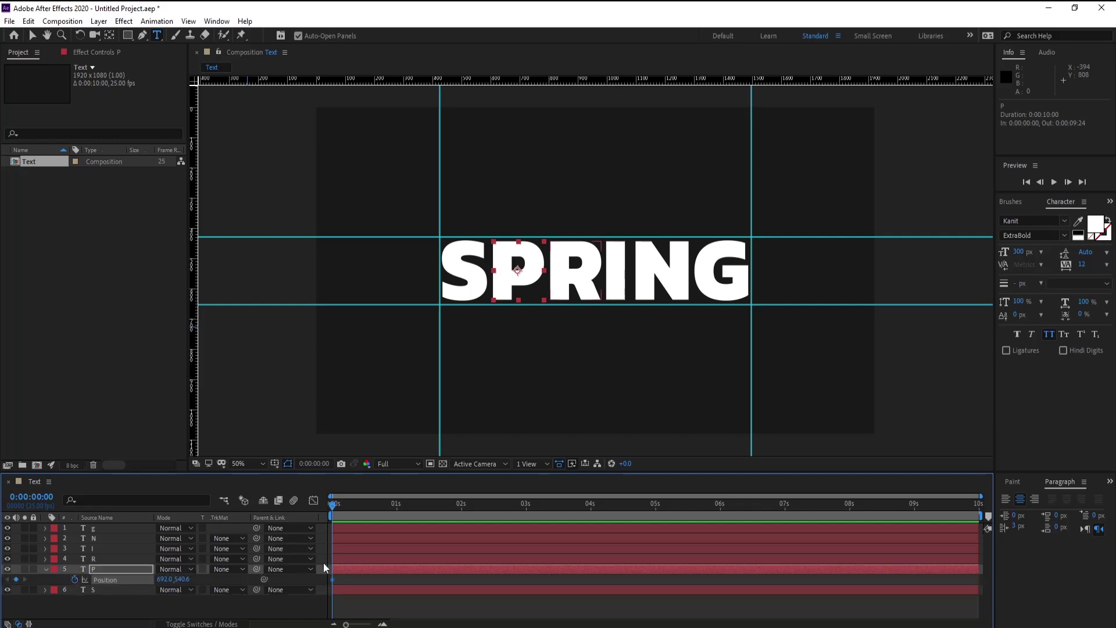
drag(333, 580, 397, 580)
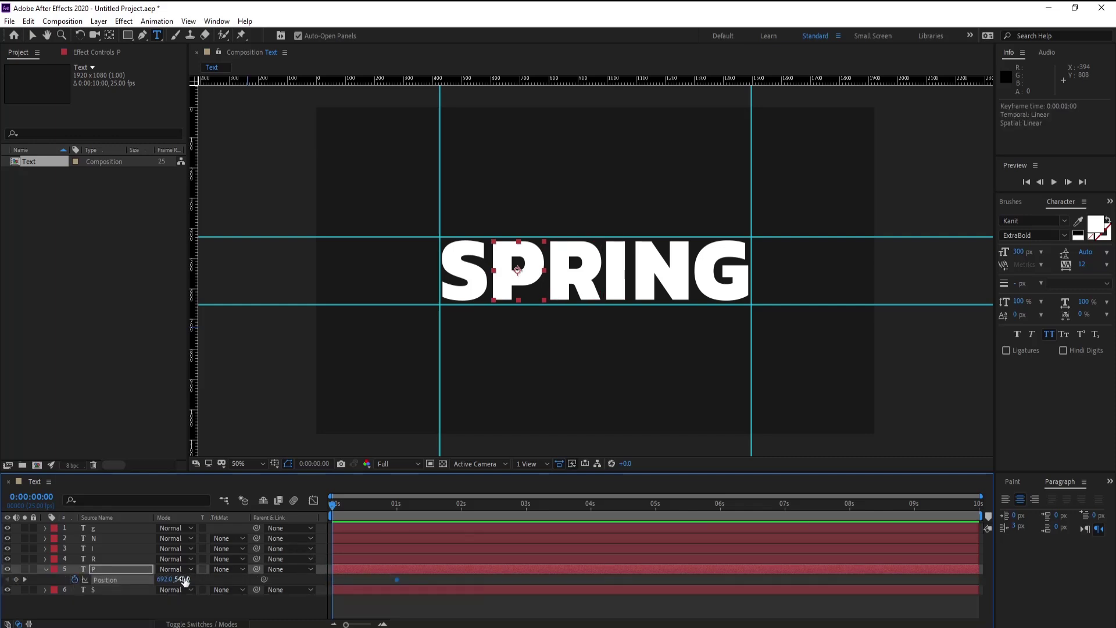
drag(180, 579, 146, 579)
drag(3, 548, 278, 577)
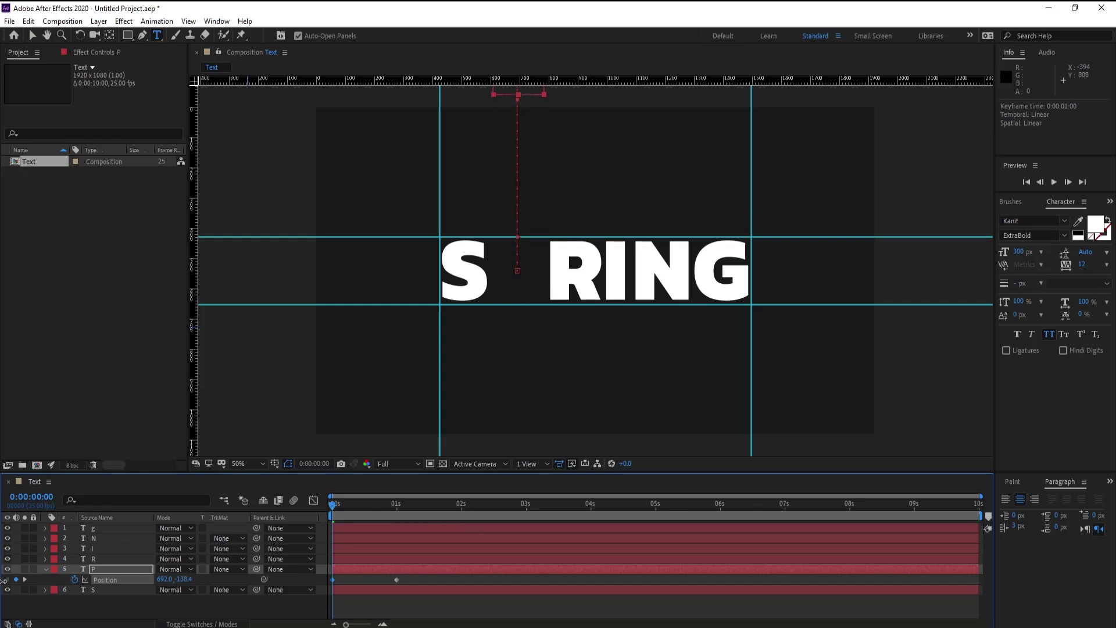
click(394, 507)
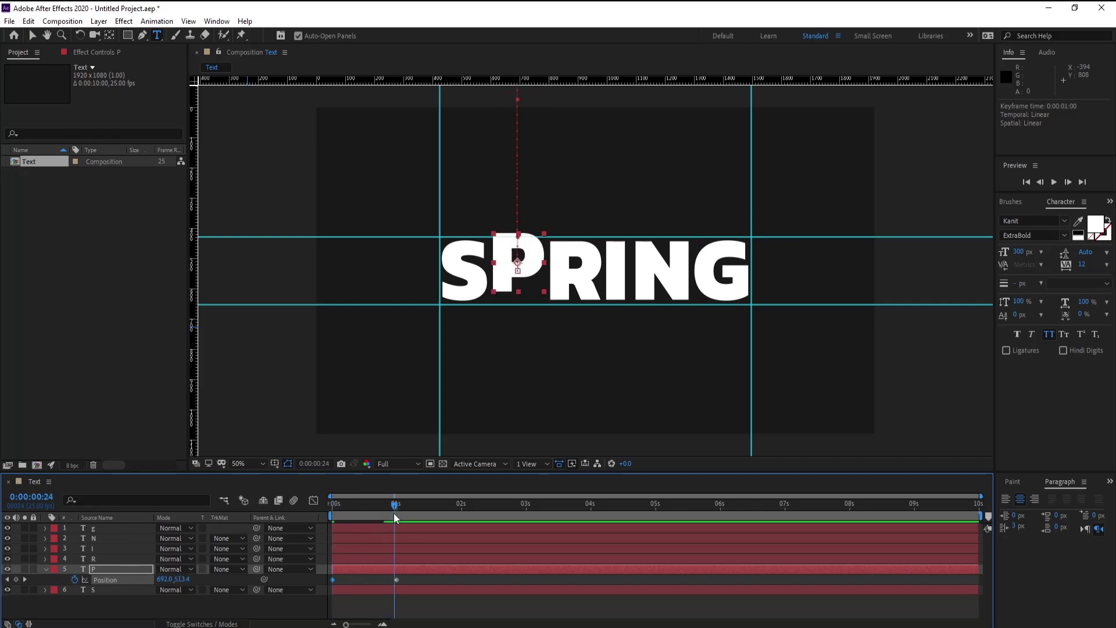
drag(203, 583, 221, 585)
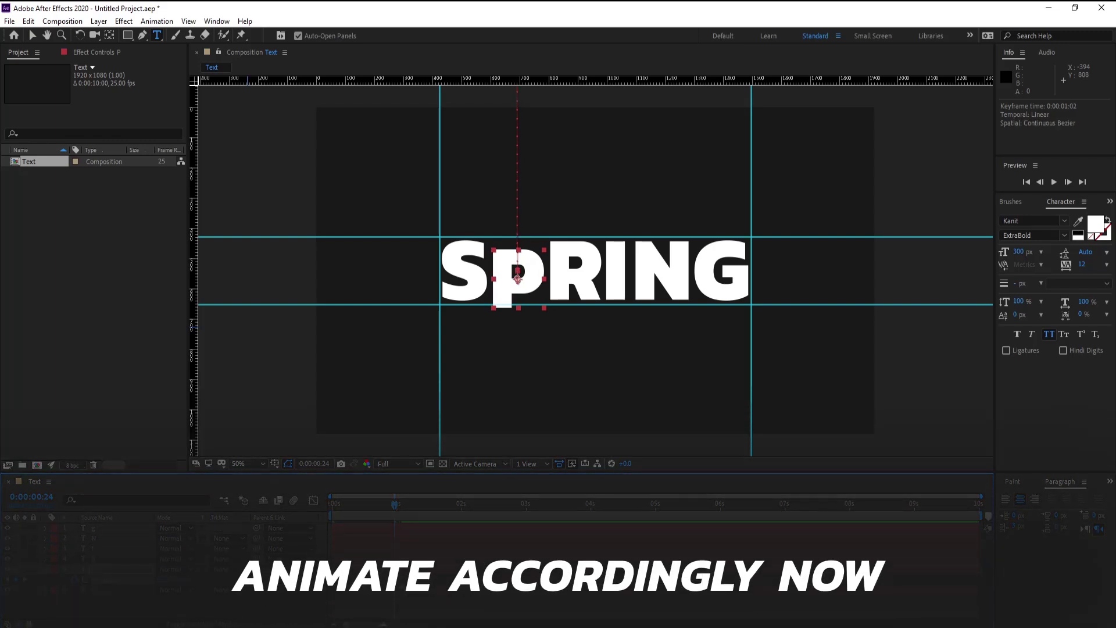
drag(221, 584, 341, 570)
Ease the keyframes around one second in the speed graph and preview the drop
click(313, 501)
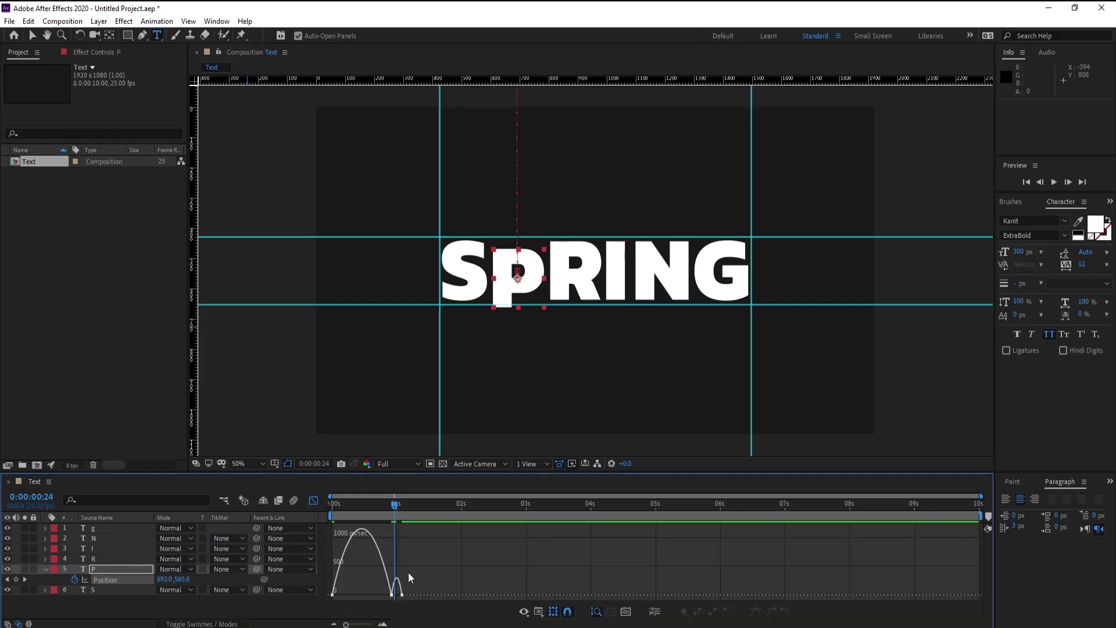
drag(409, 587, 369, 594)
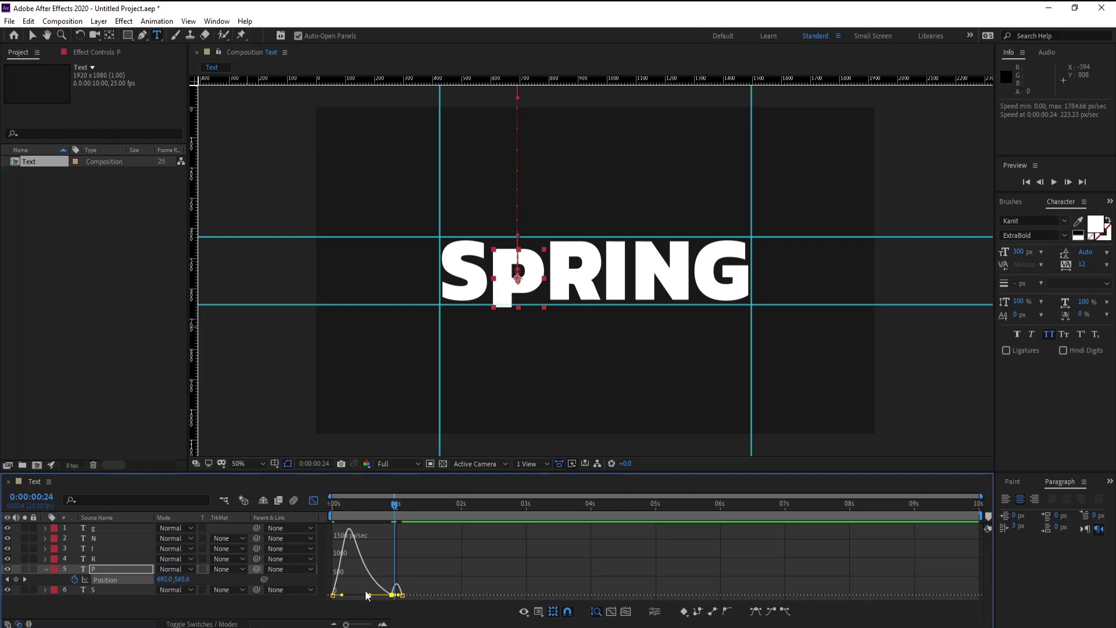
click(314, 503)
drag(349, 507, 405, 526)
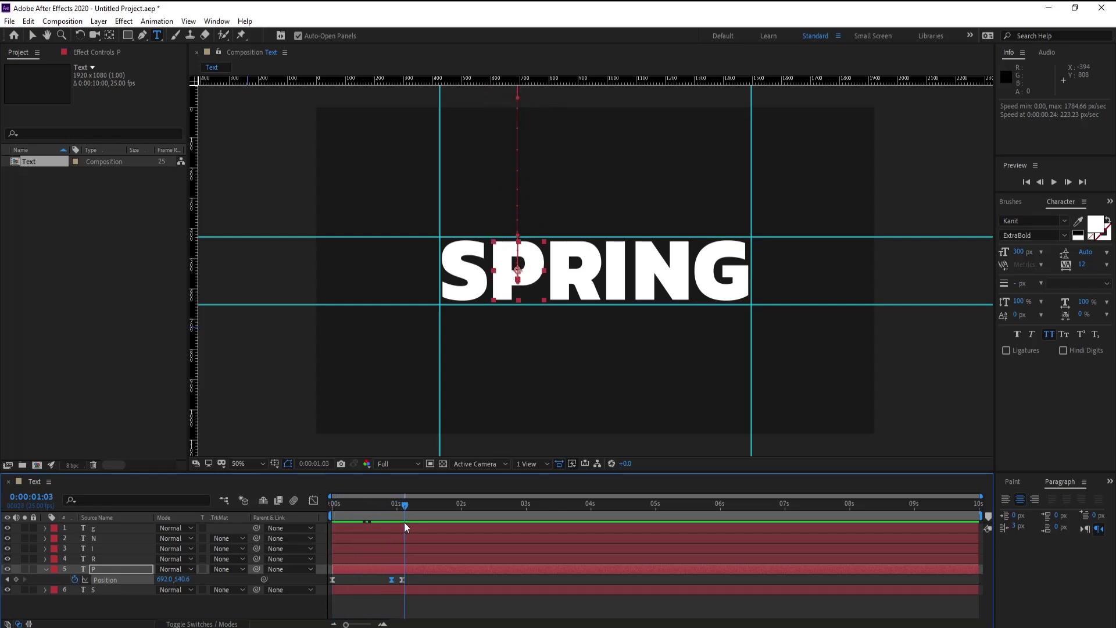
click(46, 570)
Solo the S layer and apply the CC Bend It effect found by searching bend
click(93, 579)
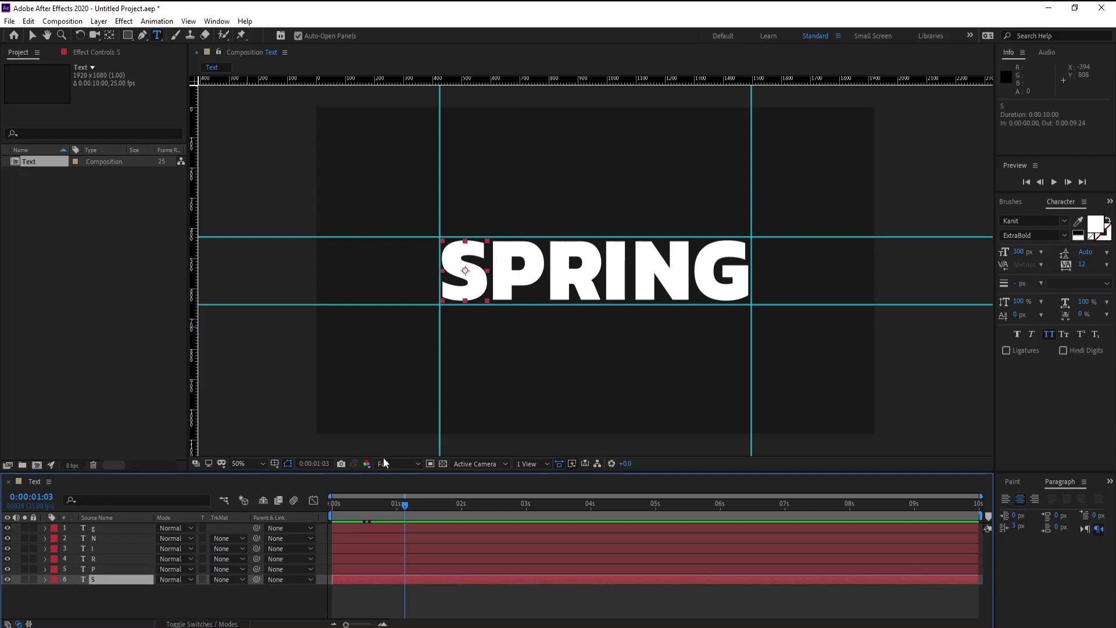
click(25, 580)
key(v)
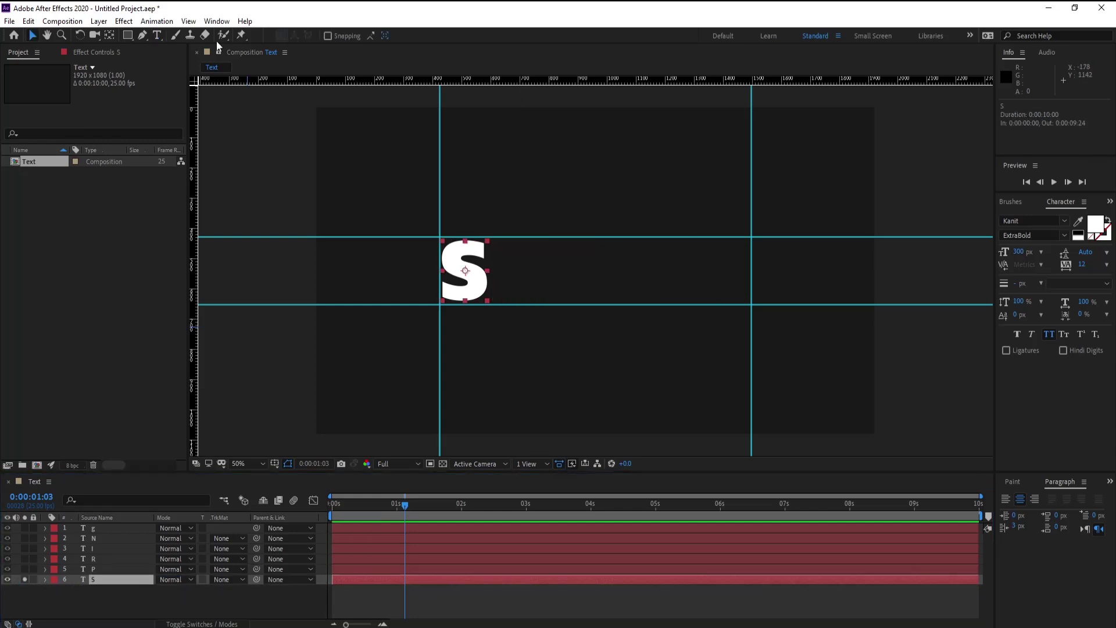
click(1111, 203)
click(1071, 217)
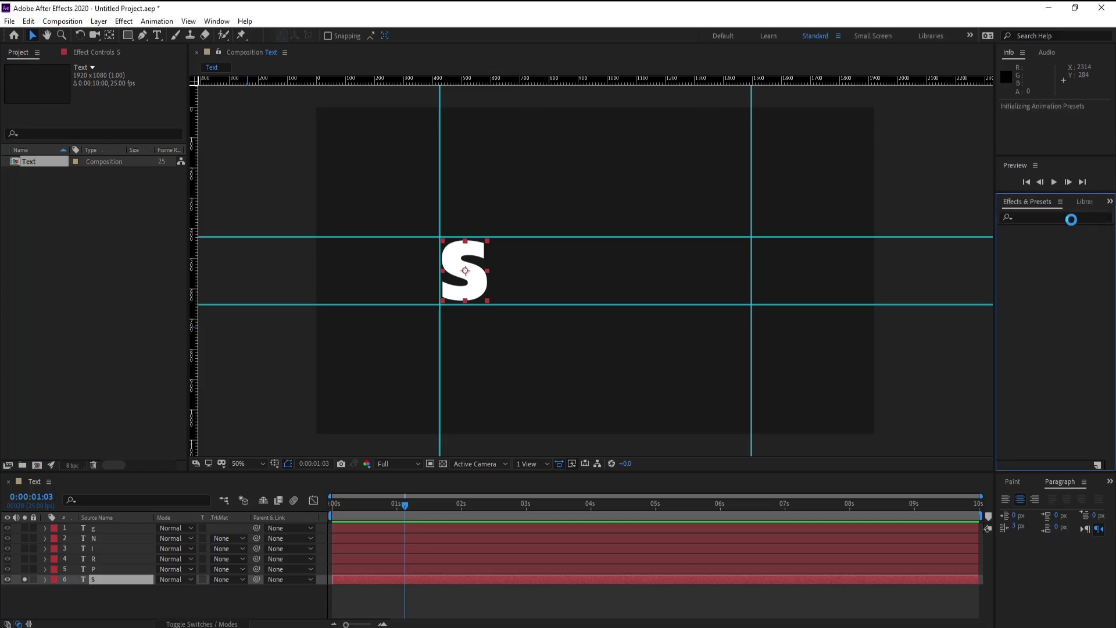
text(be)
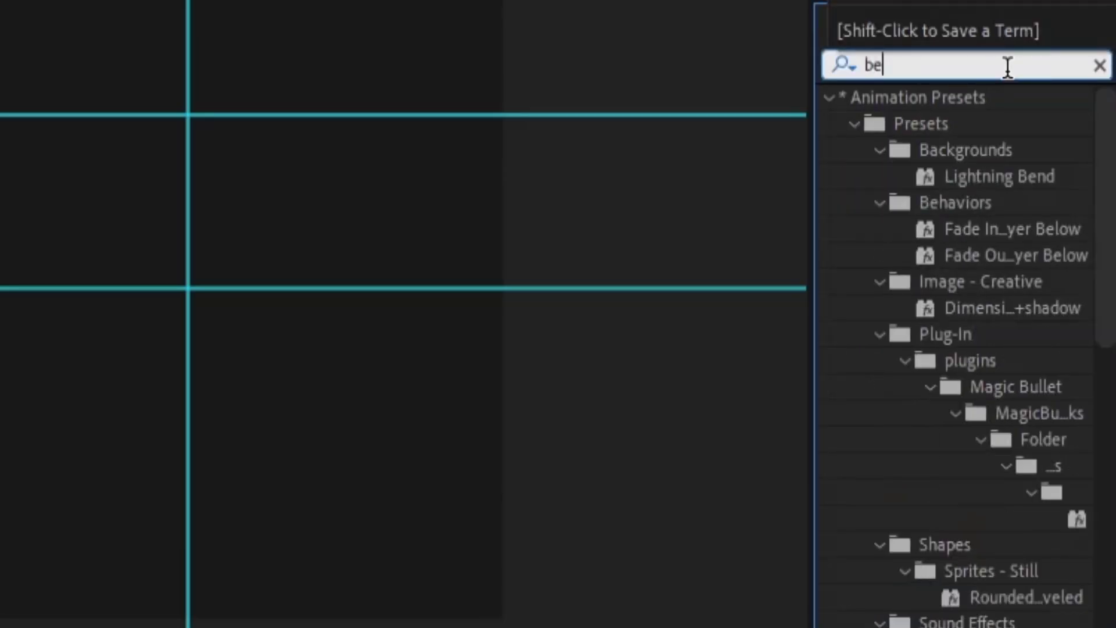
text(nd)
click(941, 235)
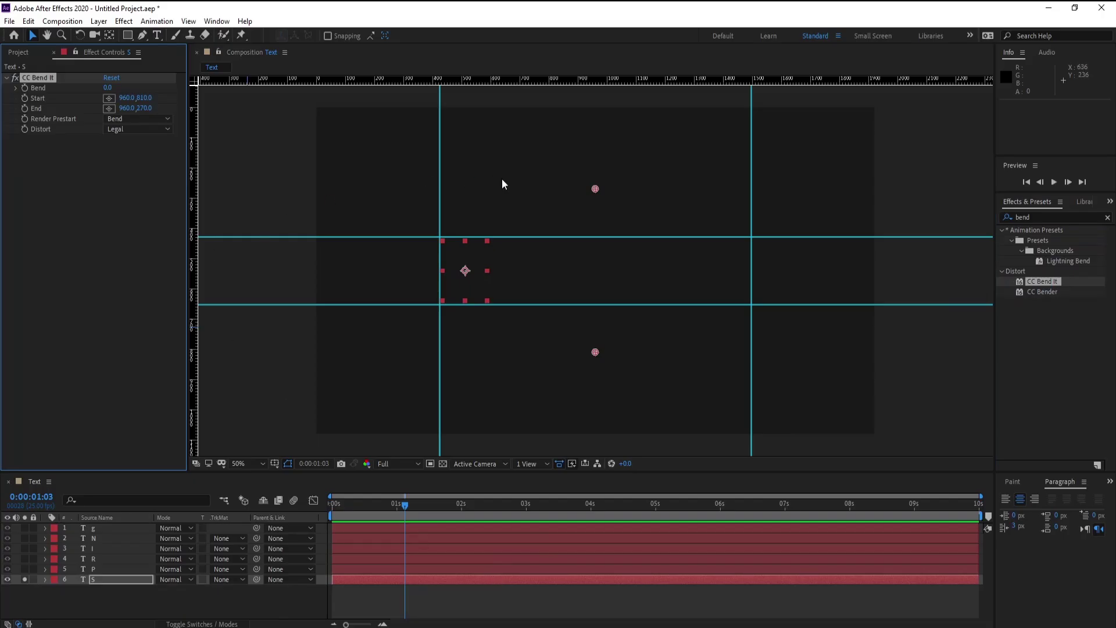
Set the bend's start below the S and its end above at 511, 385
drag(595, 189, 461, 222)
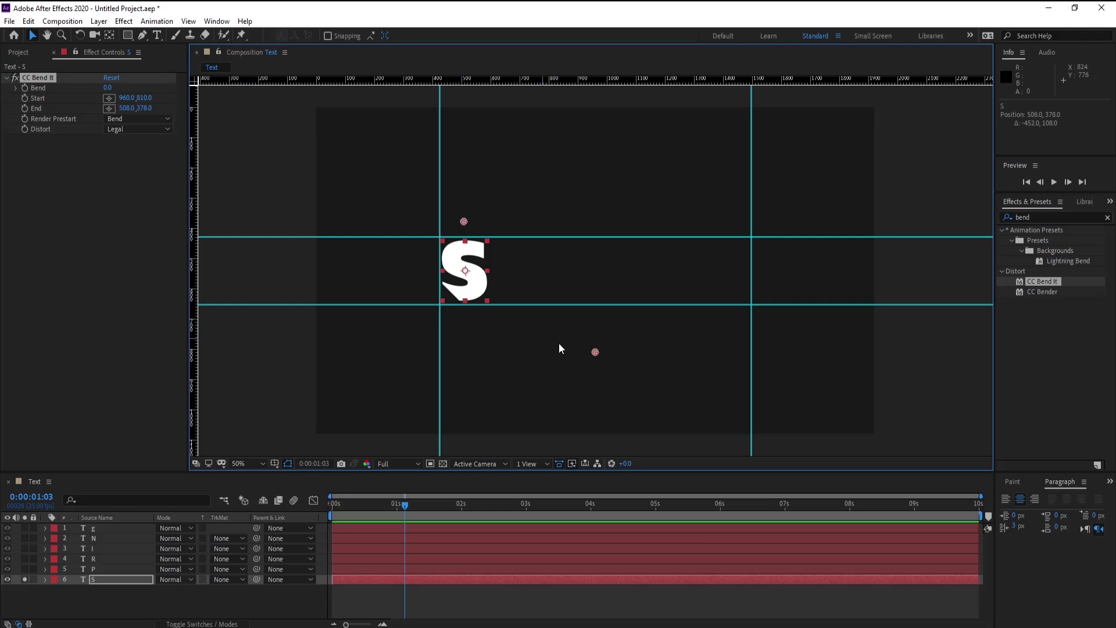
drag(595, 352, 465, 319)
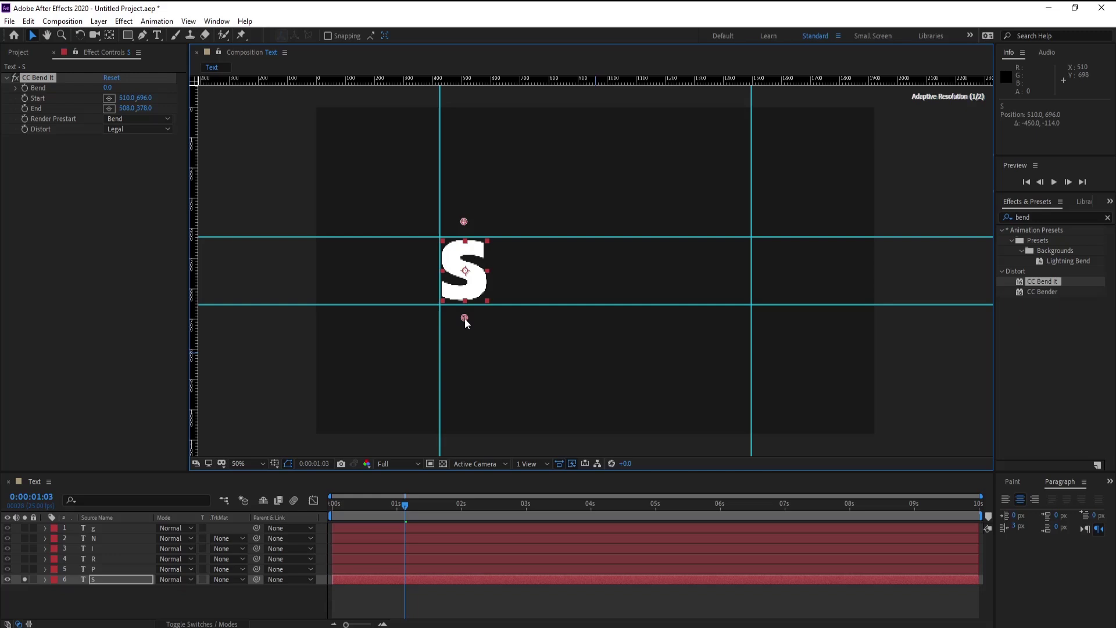
key(period)
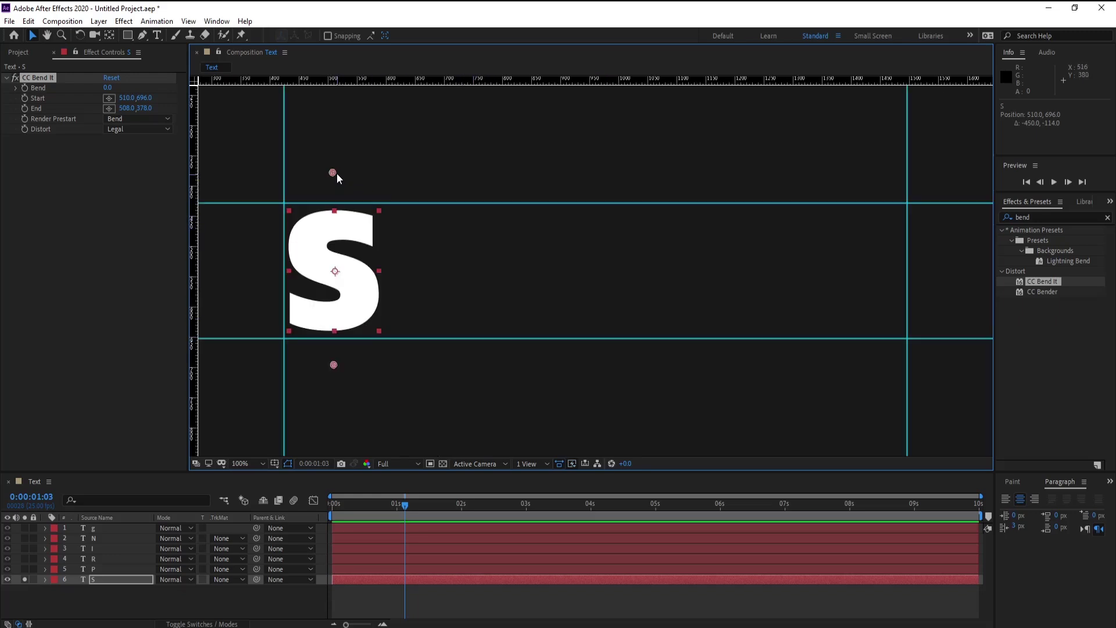
drag(334, 174, 335, 178)
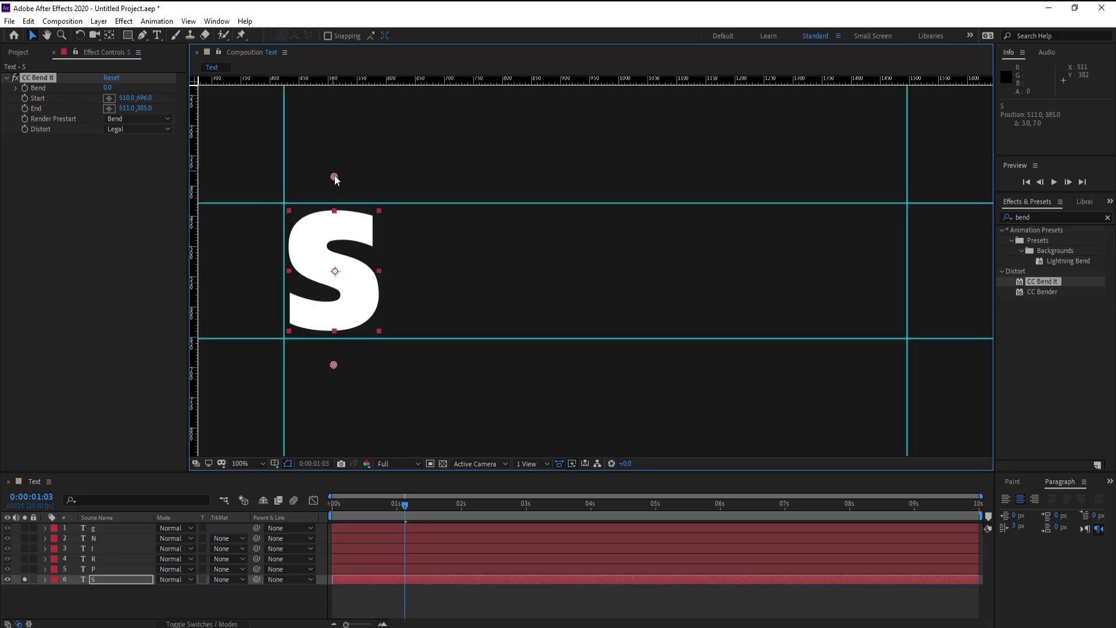
key(comma)
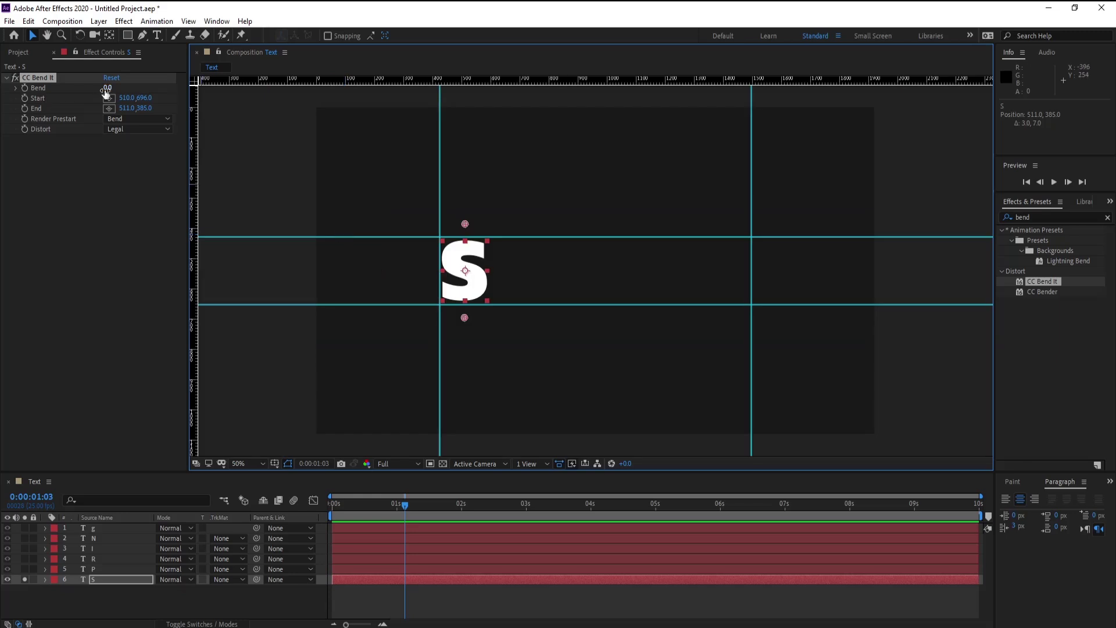
drag(399, 504, 292, 503)
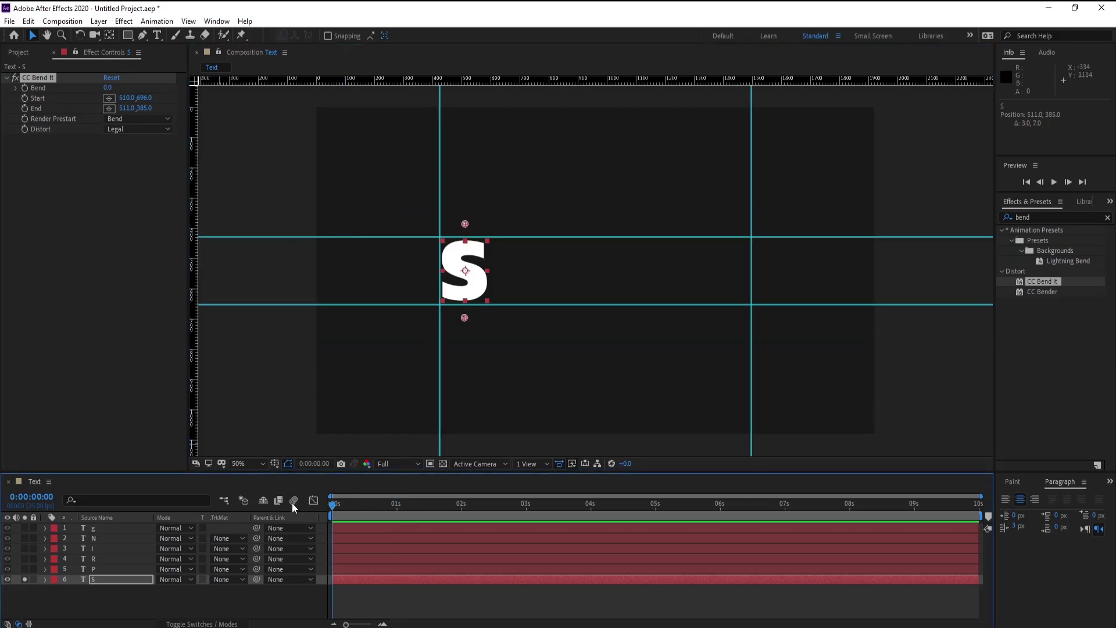
Start Bend keyframing on the S at -70, then raise the bend end point slightly
click(25, 88)
drag(106, 88, 81, 88)
click(112, 88)
text(-70)
key(Return)
drag(116, 88, 120, 88)
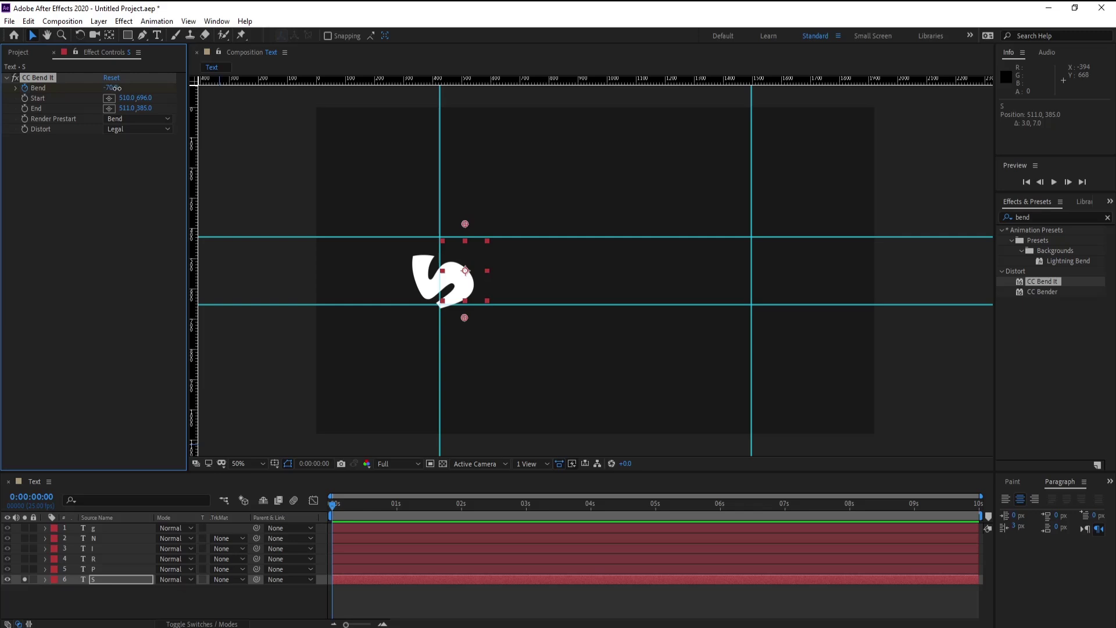
drag(460, 319, 459, 337)
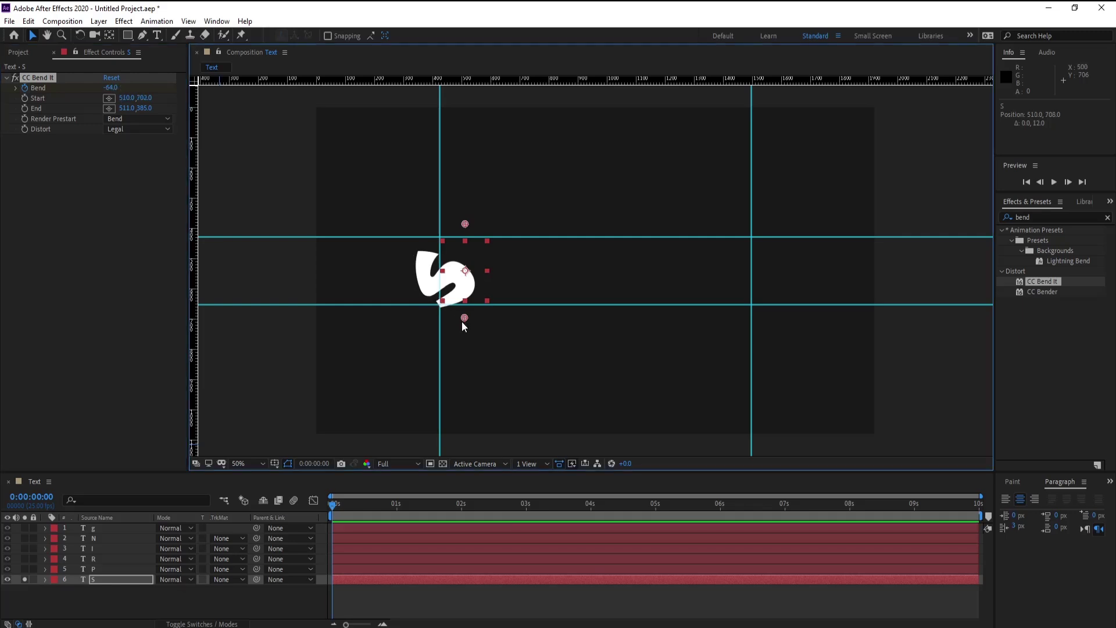
key(ctrl+z)
drag(465, 223, 465, 221)
Re-enter the starting Bend value and key Bend 70 at the one-second mark
drag(360, 508, 399, 512)
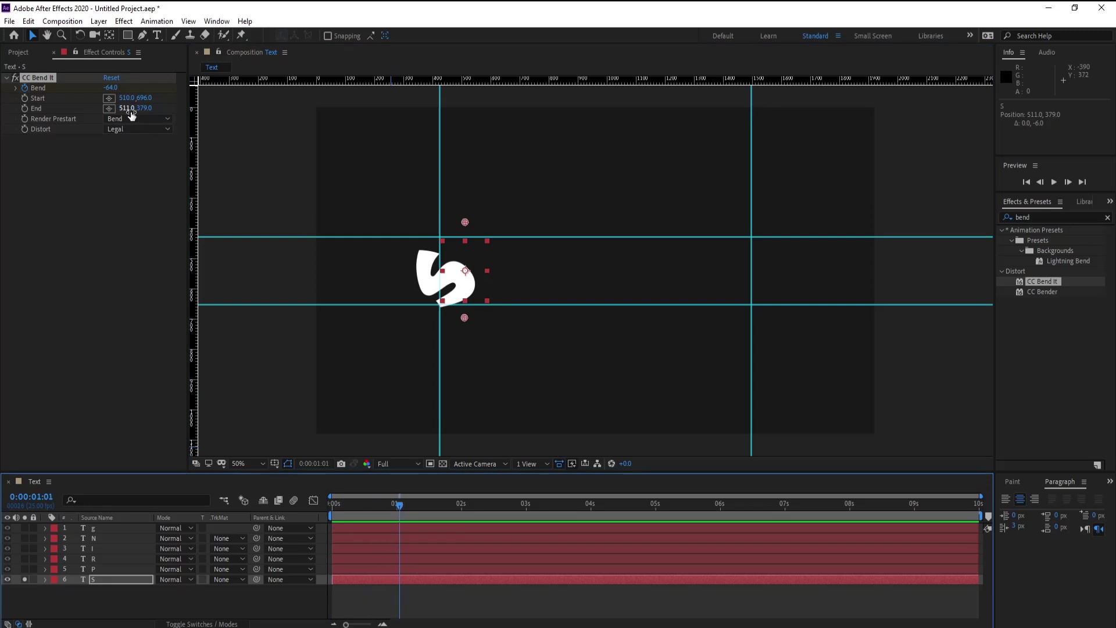
drag(354, 502, 330, 504)
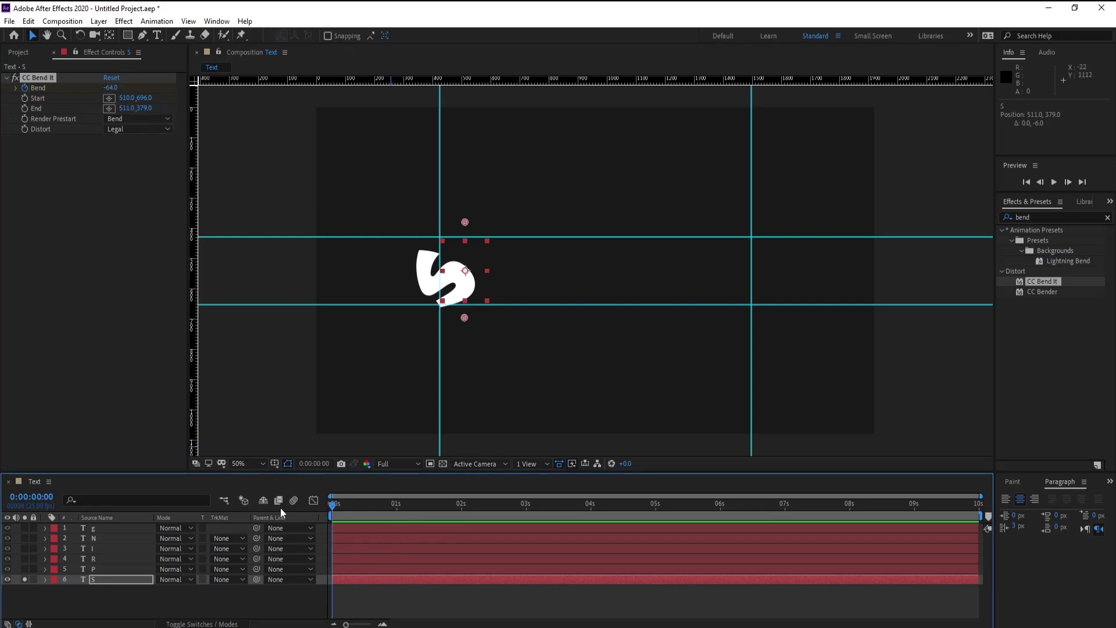
click(111, 87)
text(70)
key(Return)
click(396, 508)
click(109, 87)
text(70)
key(Return)
Key Bend -40 at 0:00:01:11 and 40 at 0:00:01:24
click(426, 505)
drag(110, 88, 88, 89)
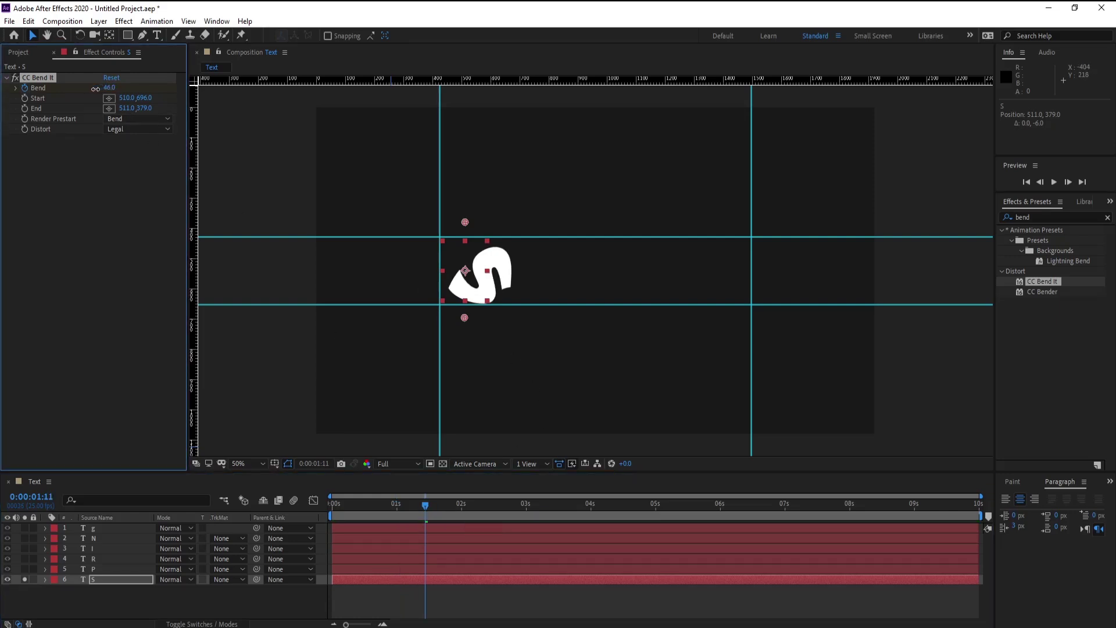
click(110, 87)
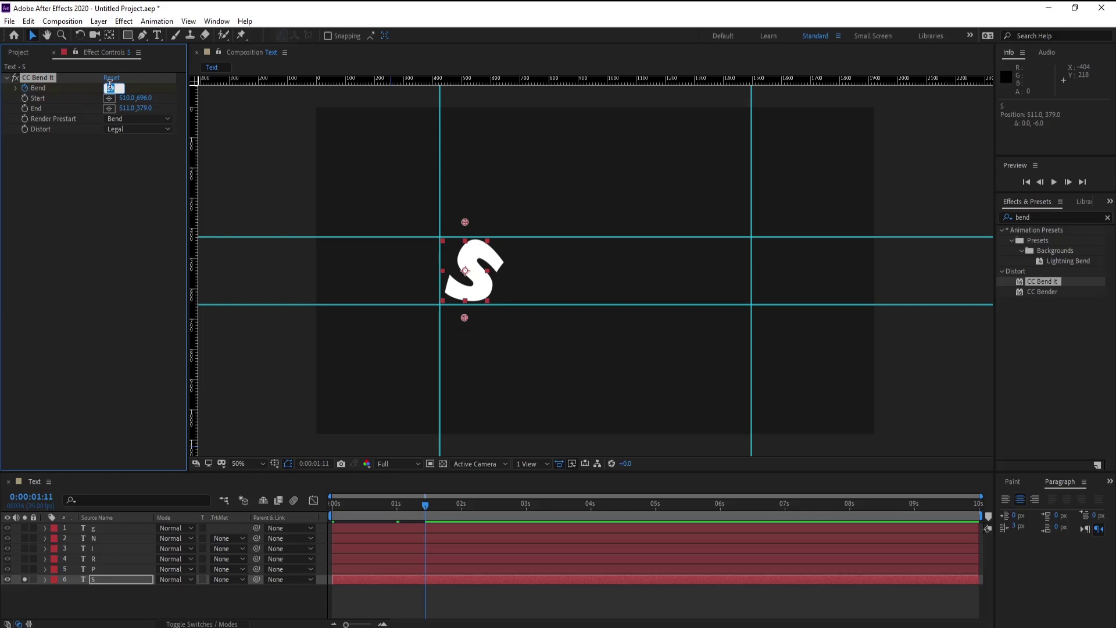
text(40)
key(Return)
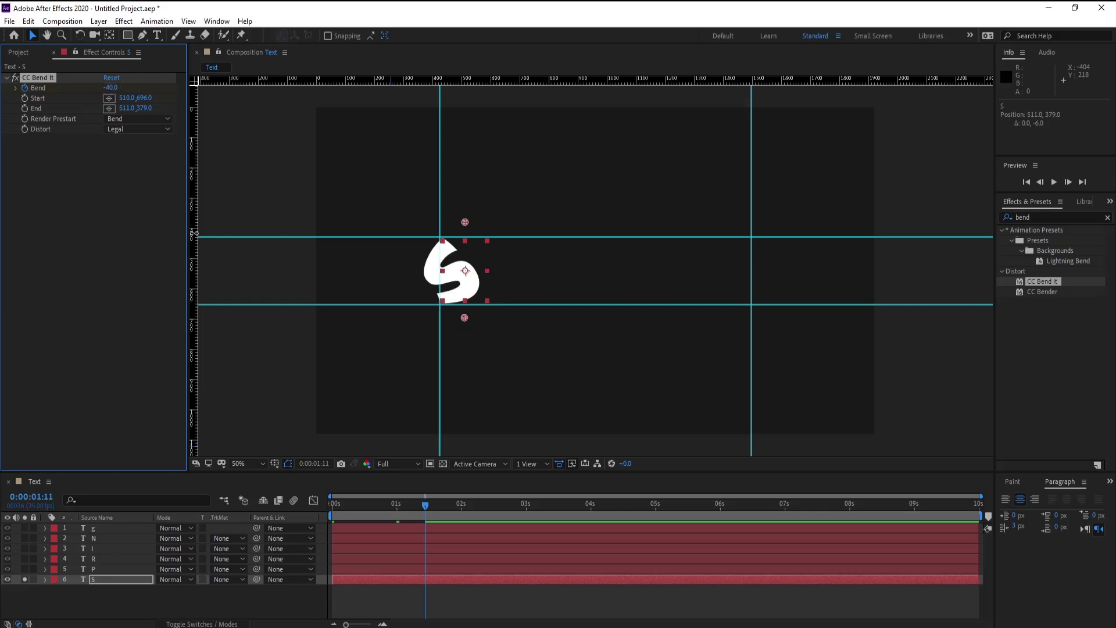
click(459, 505)
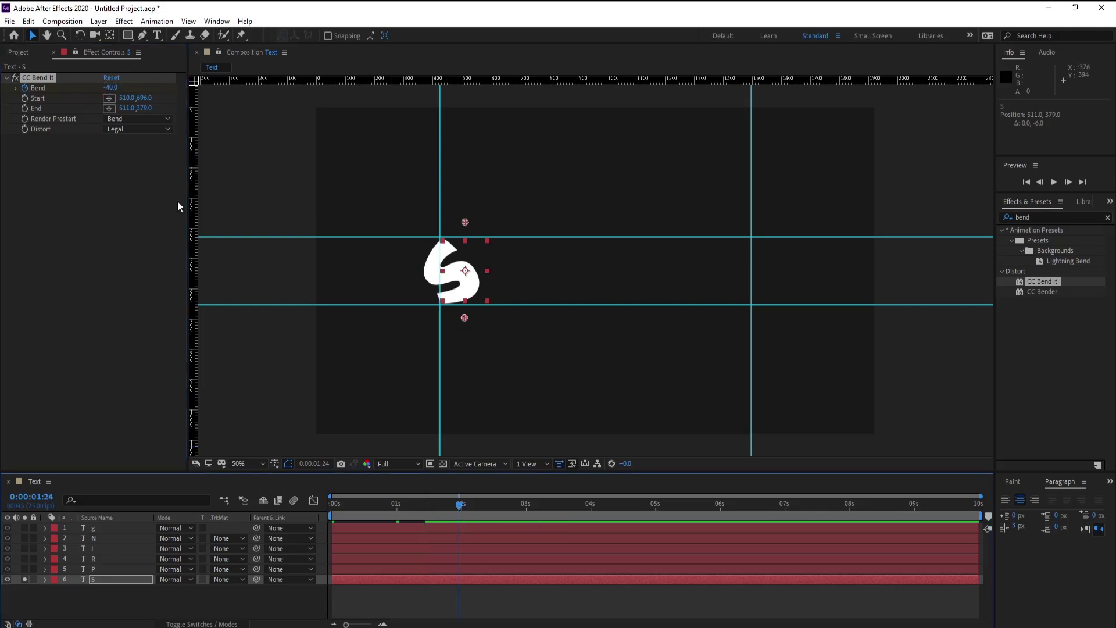
click(113, 87)
text(40)
key(Return)
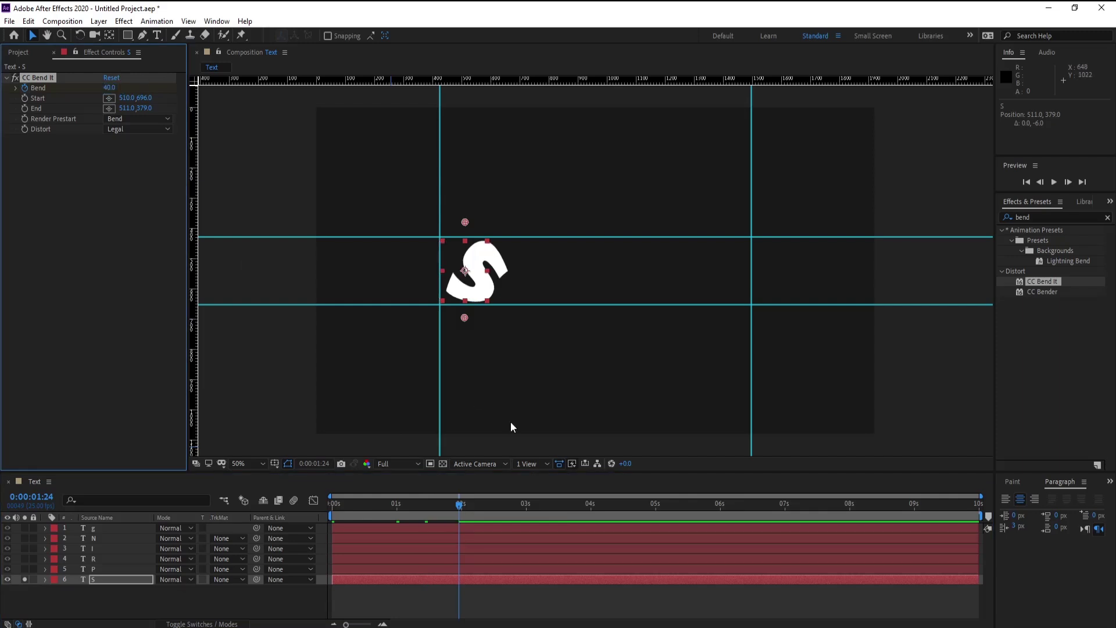
Key Bend -10 at 2:11, about 16 at 2:20, and 0 at three seconds
click(490, 506)
click(110, 87)
text(-10)
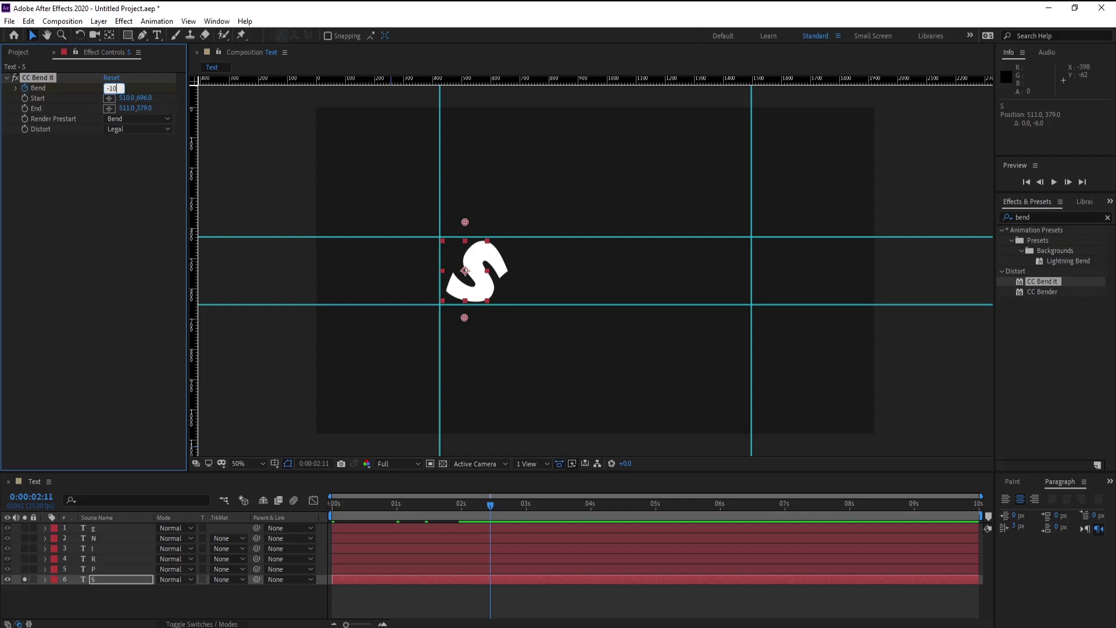
key(Return)
drag(503, 505, 513, 505)
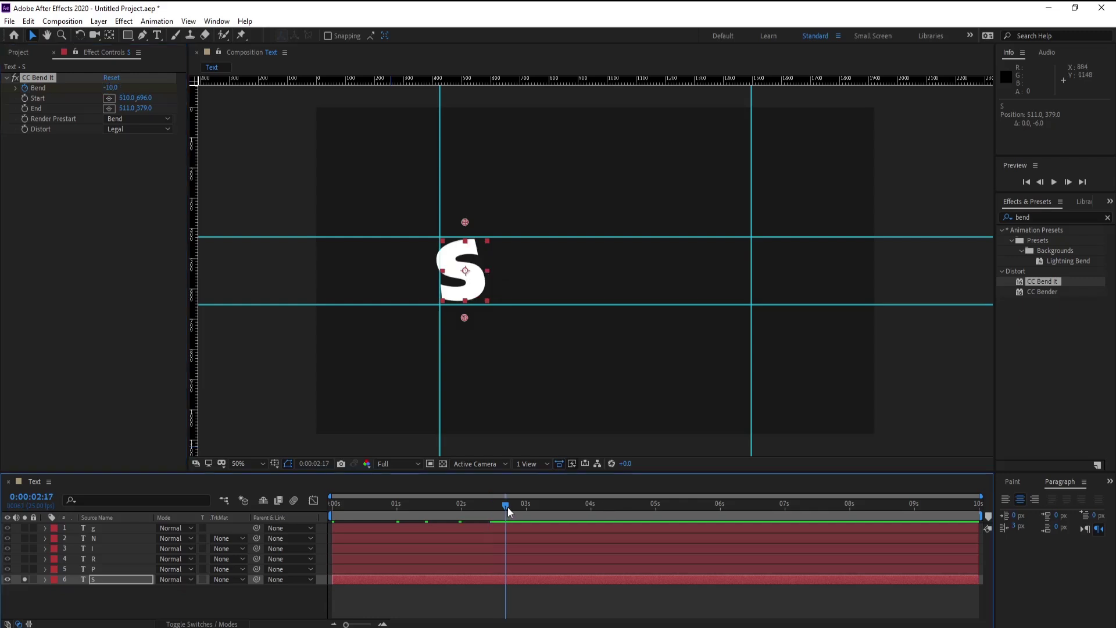
drag(110, 88, 130, 91)
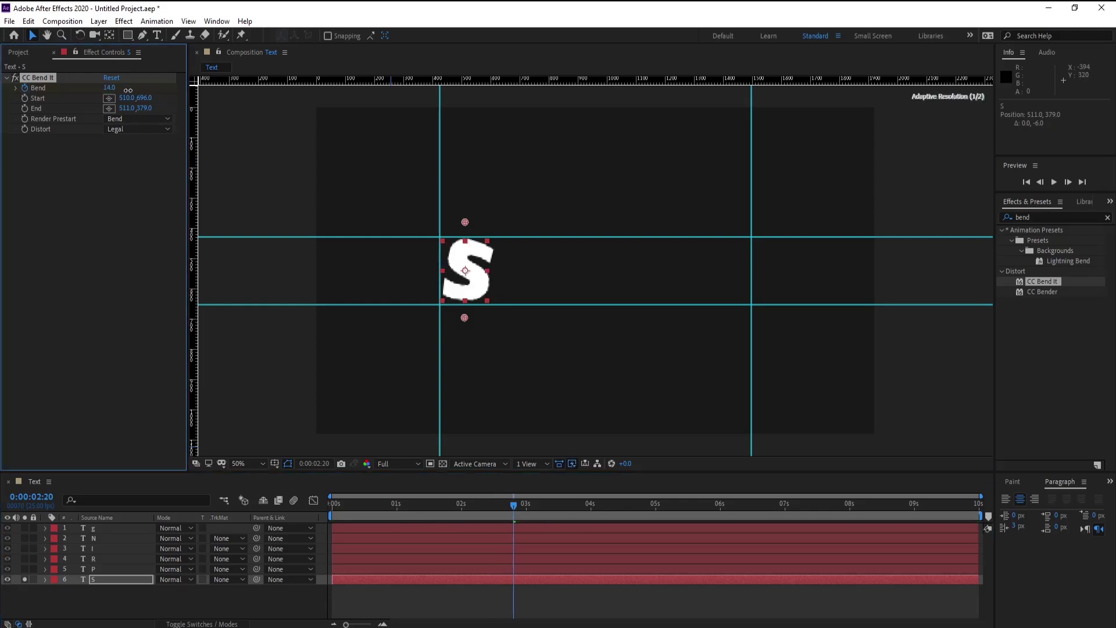
drag(110, 88, 114, 87)
drag(522, 510, 526, 507)
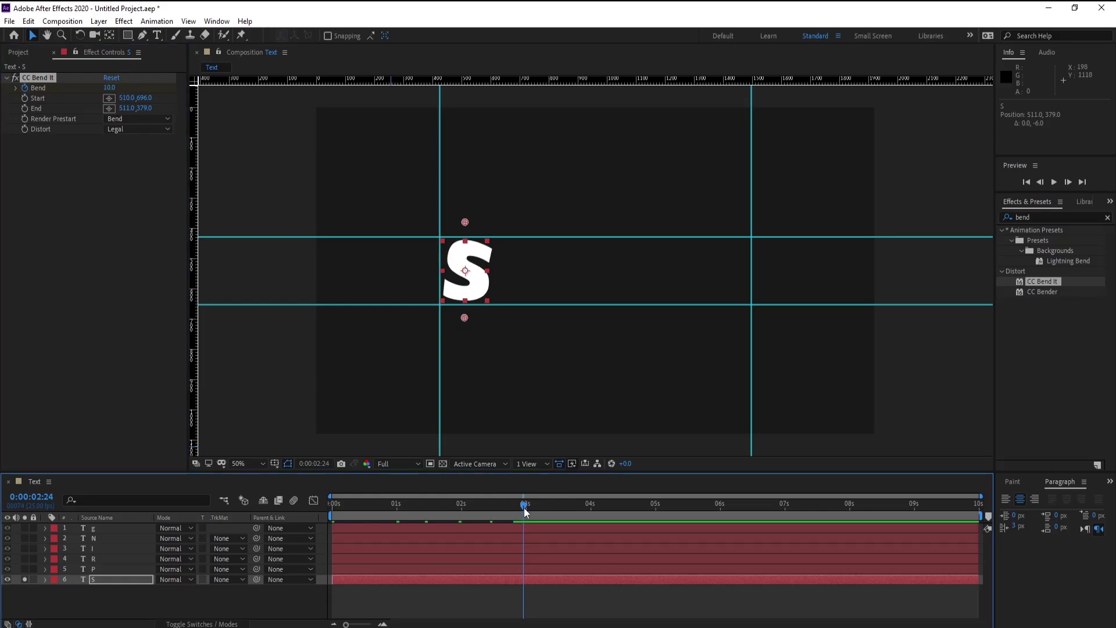
click(111, 88)
text(0)
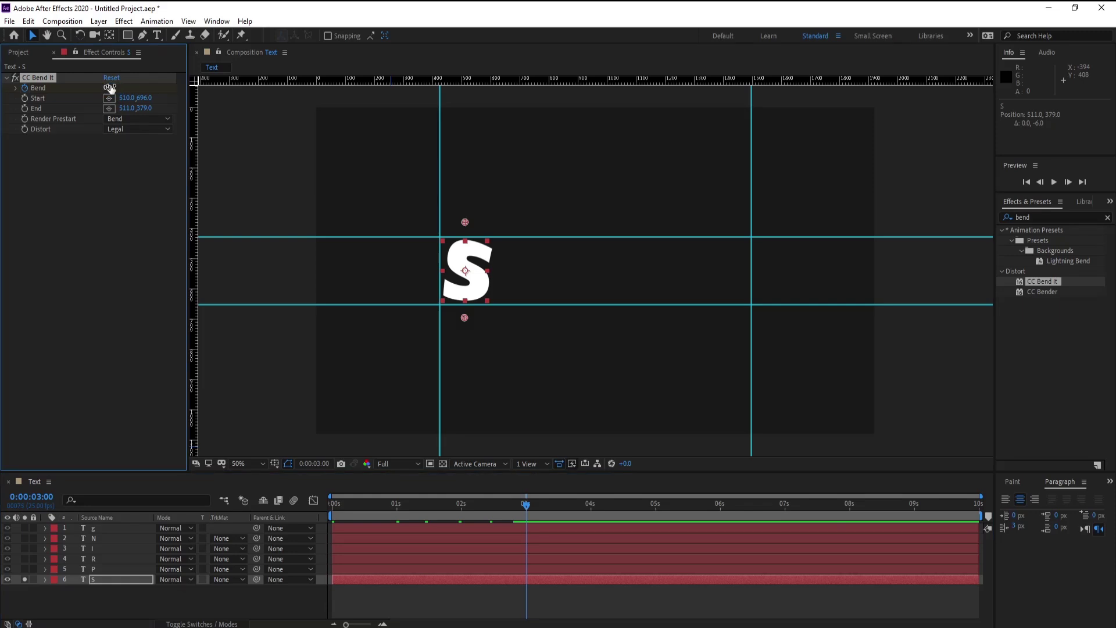
key(Return)
Apply Easy Ease to all the S's Bend keyframes and preview the wobble
key(u)
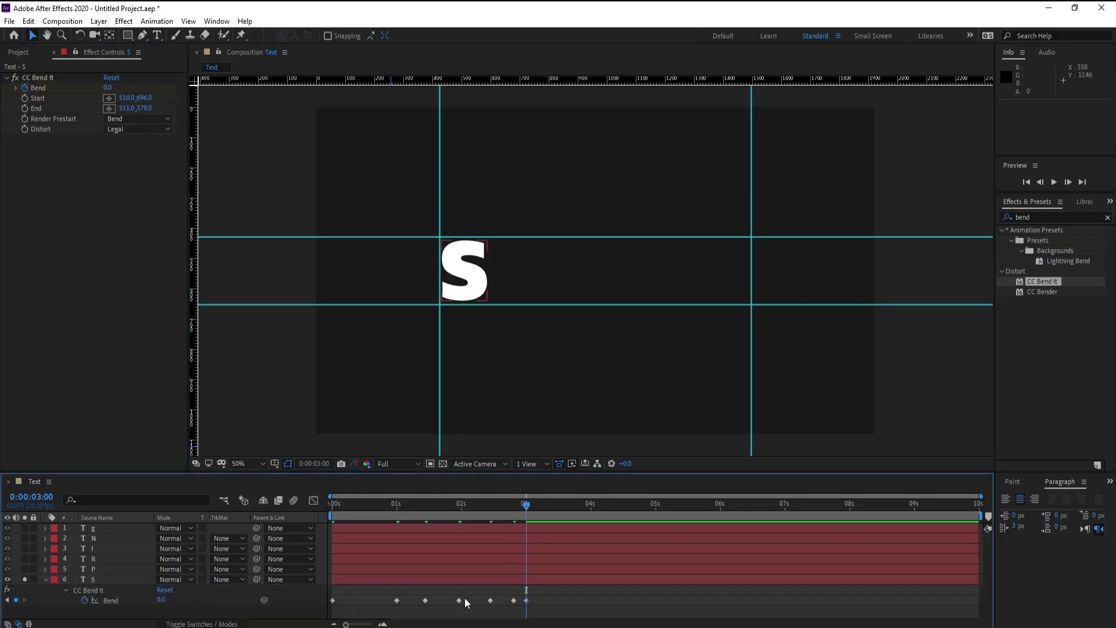
key(F9)
mouse_move(312, 611)
mouse_down()
mouse_move(534, 605)
mouse_move(397, 600)
mouse_up()
click(397, 507)
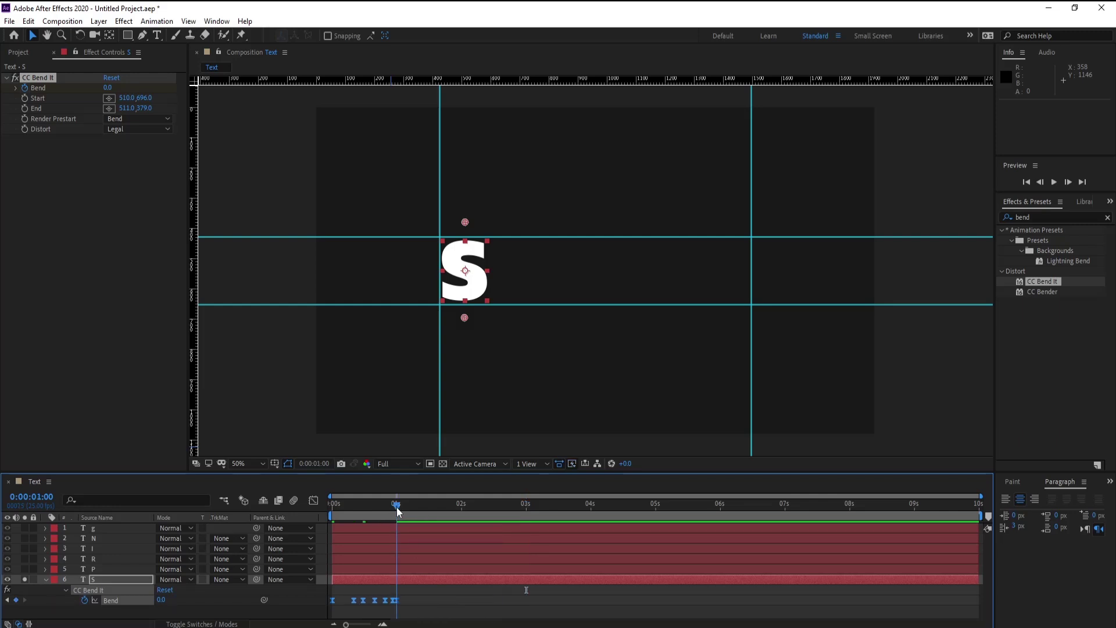
click(414, 600)
drag(386, 505, 326, 511)
key(space)
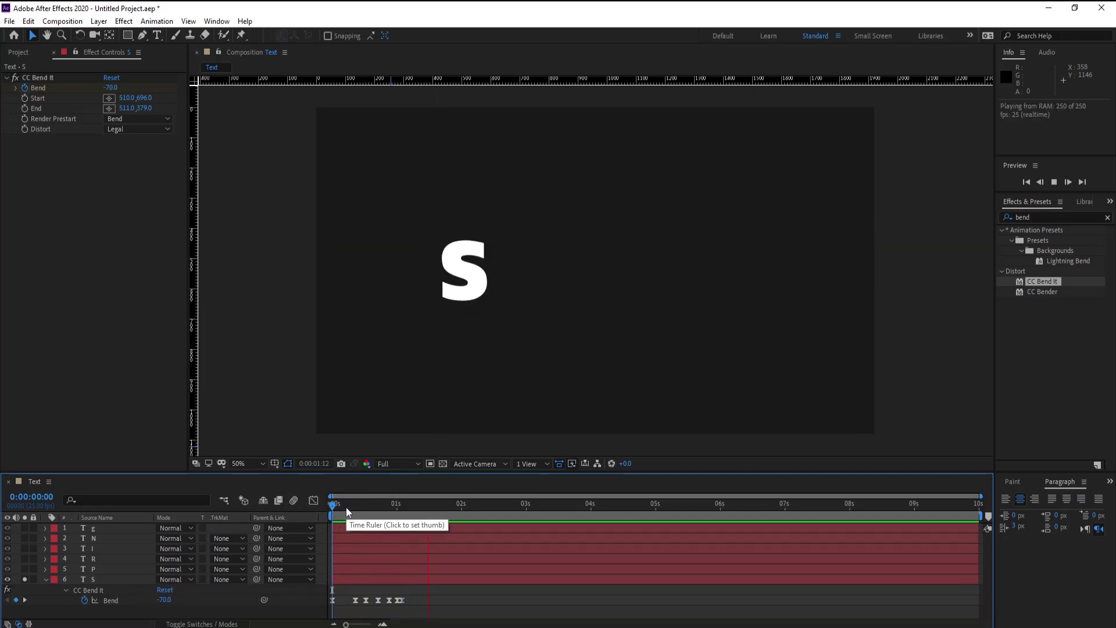
key(space)
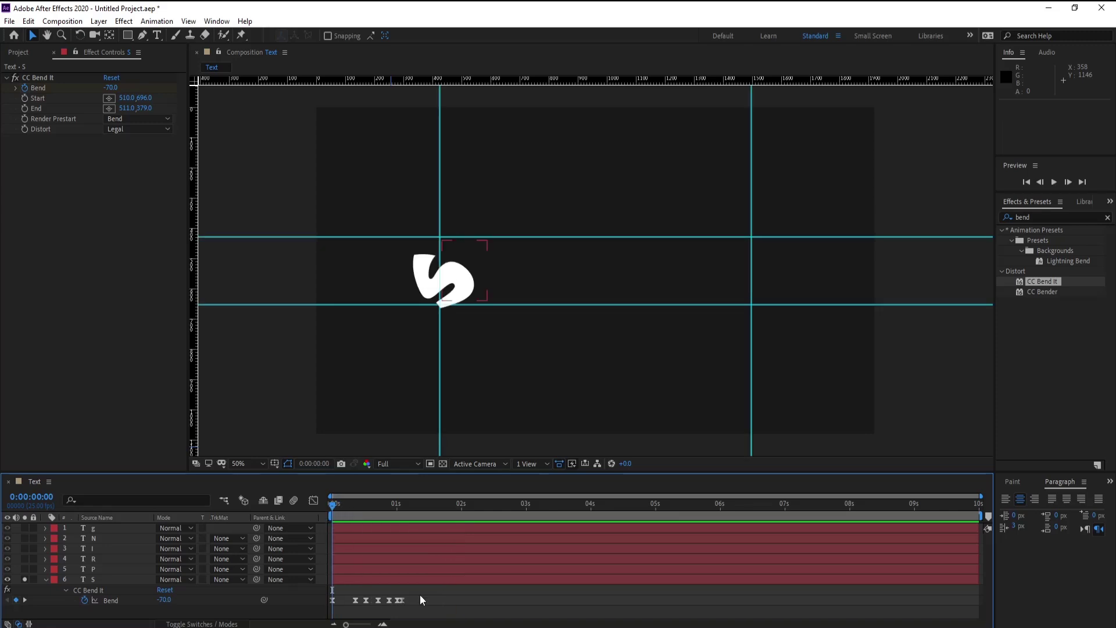
Tighten the Bend keyframes so the last one lands at about 0:00:01:07
drag(420, 594, 347, 607)
click(347, 607)
key(space)
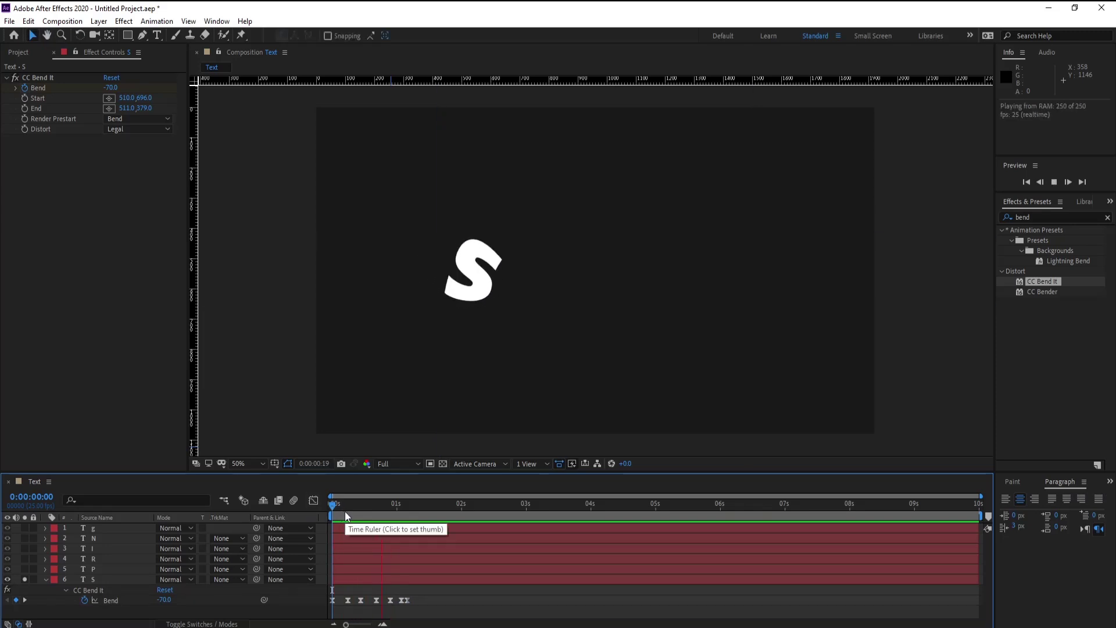
drag(360, 511, 400, 511)
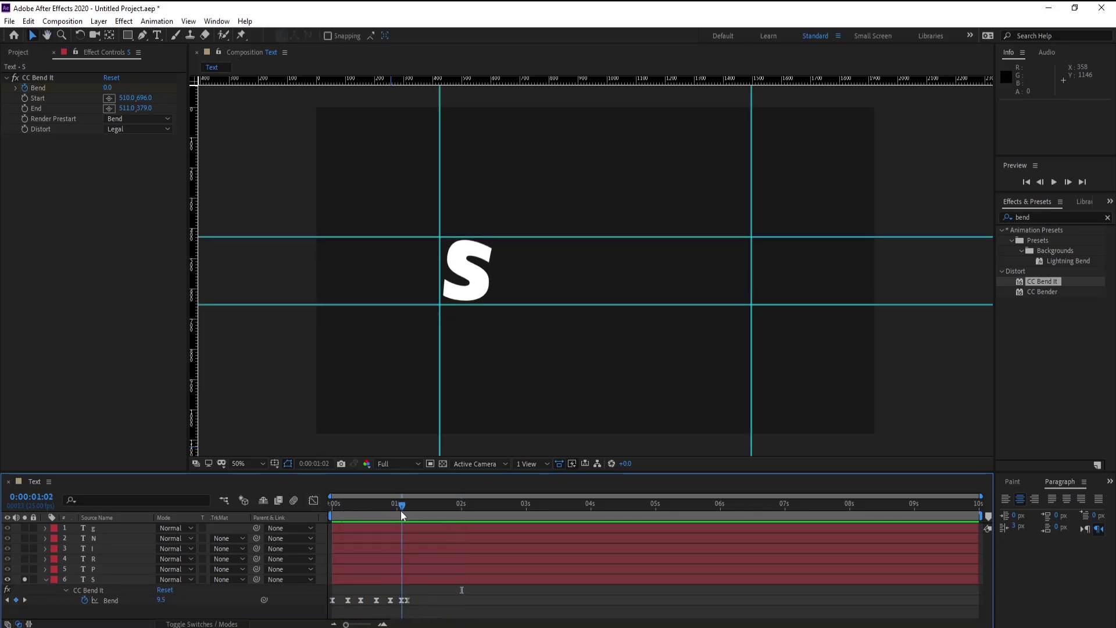
drag(405, 601, 412, 600)
click(361, 505)
key(space)
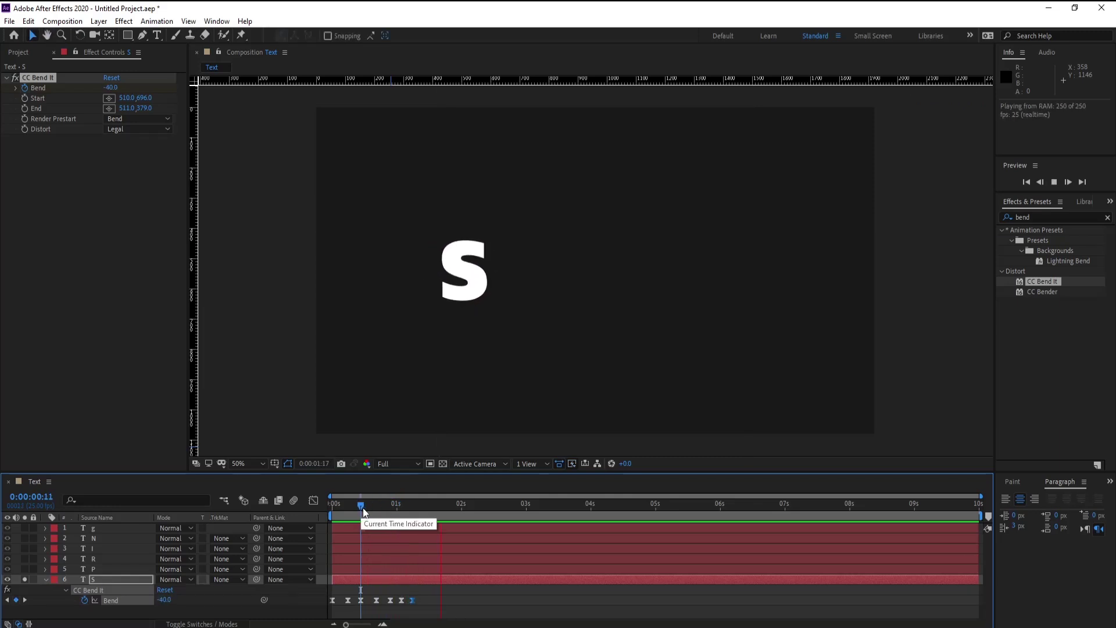
key(space)
drag(413, 600, 415, 601)
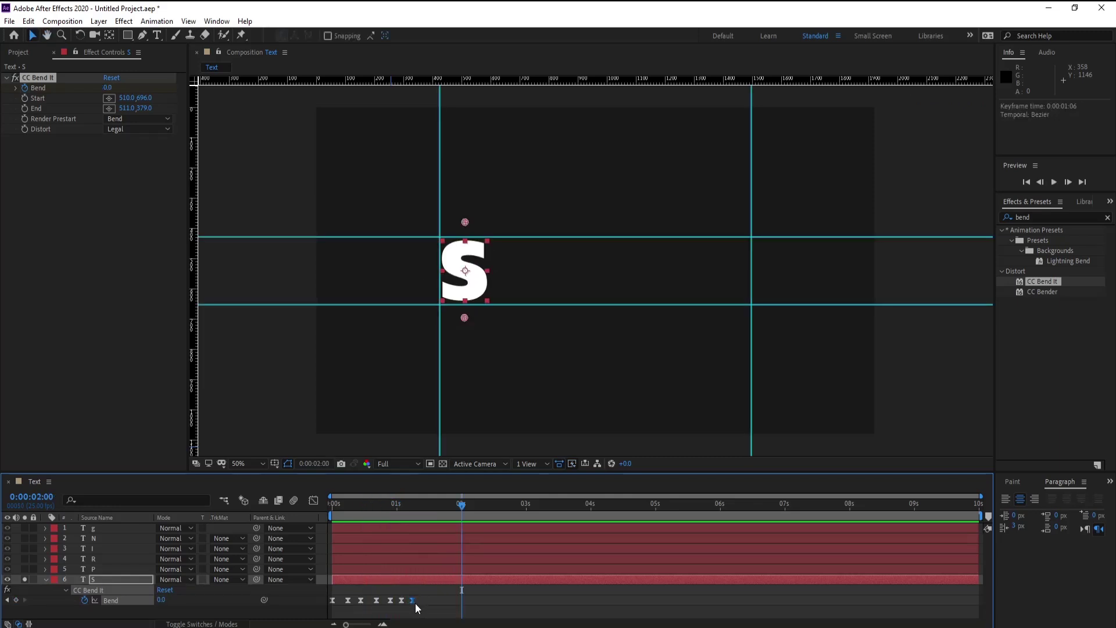
Collapse the S layer's properties and select the P and R layers
click(45, 580)
click(59, 565)
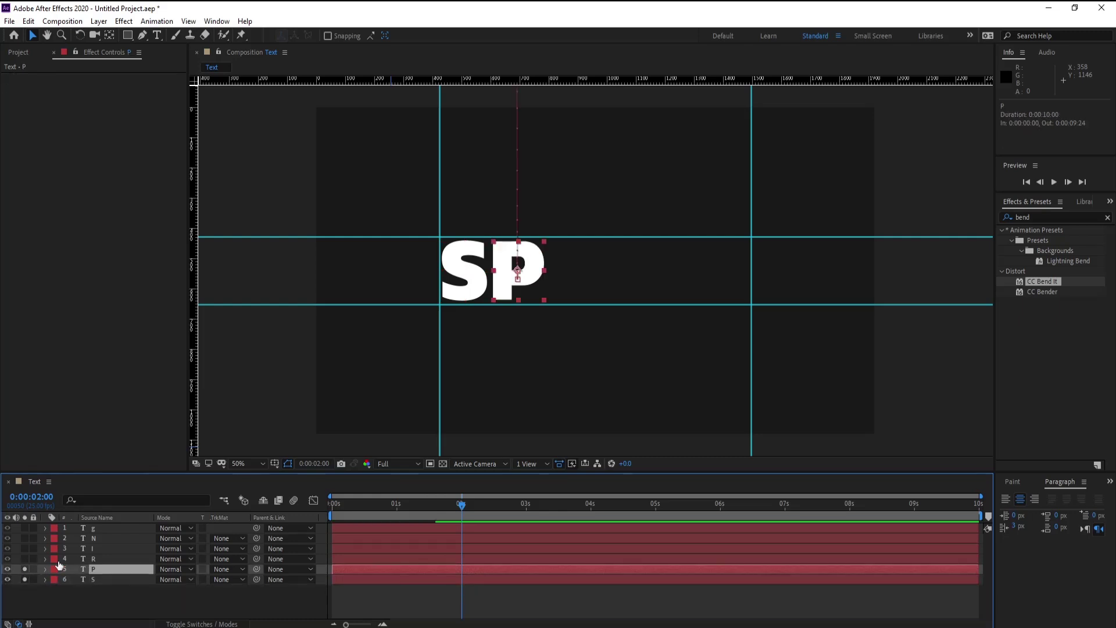
click(101, 559)
Delay the P layer to start at 0:00:01:01 and make the R letter visible
drag(344, 572, 410, 573)
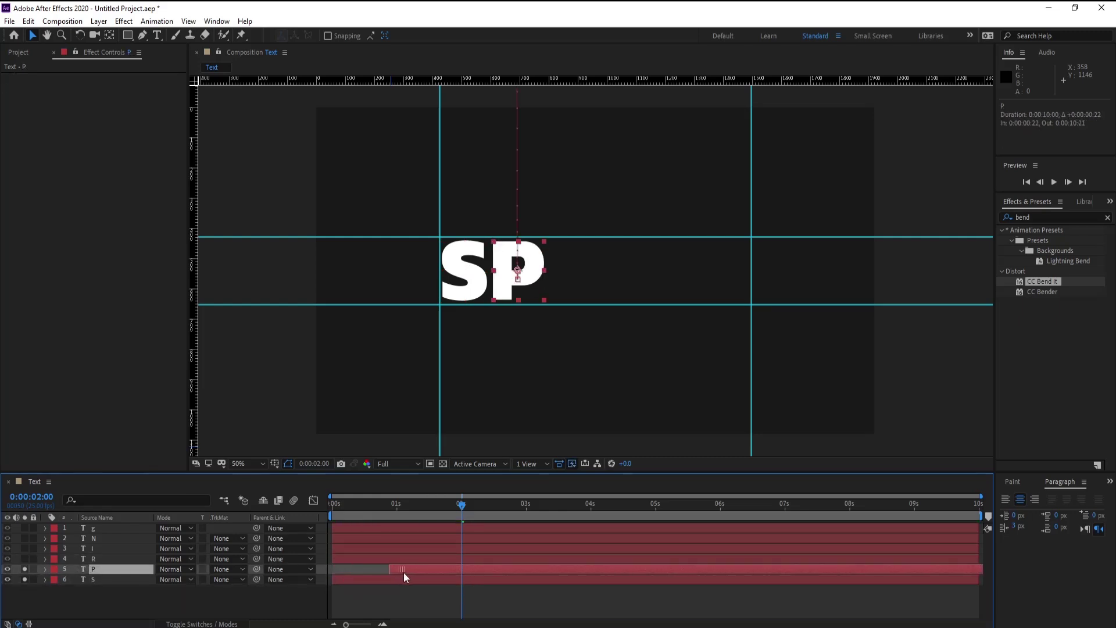
click(398, 560)
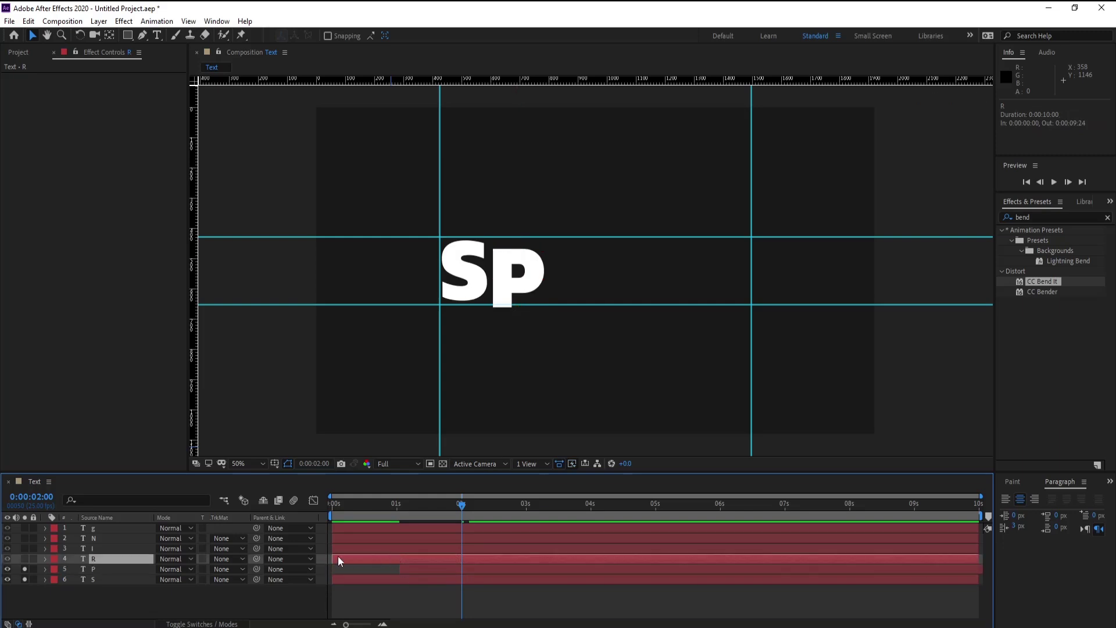
click(25, 560)
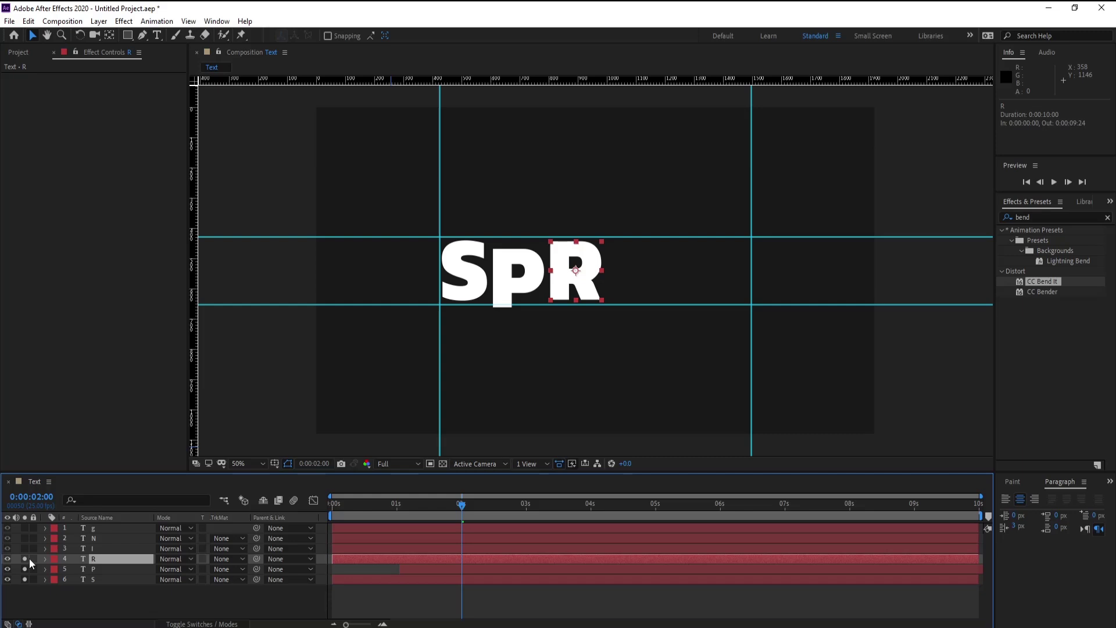
Replace the Effects & Presets search term with "pixel"
click(1018, 218)
key(BackSpace)
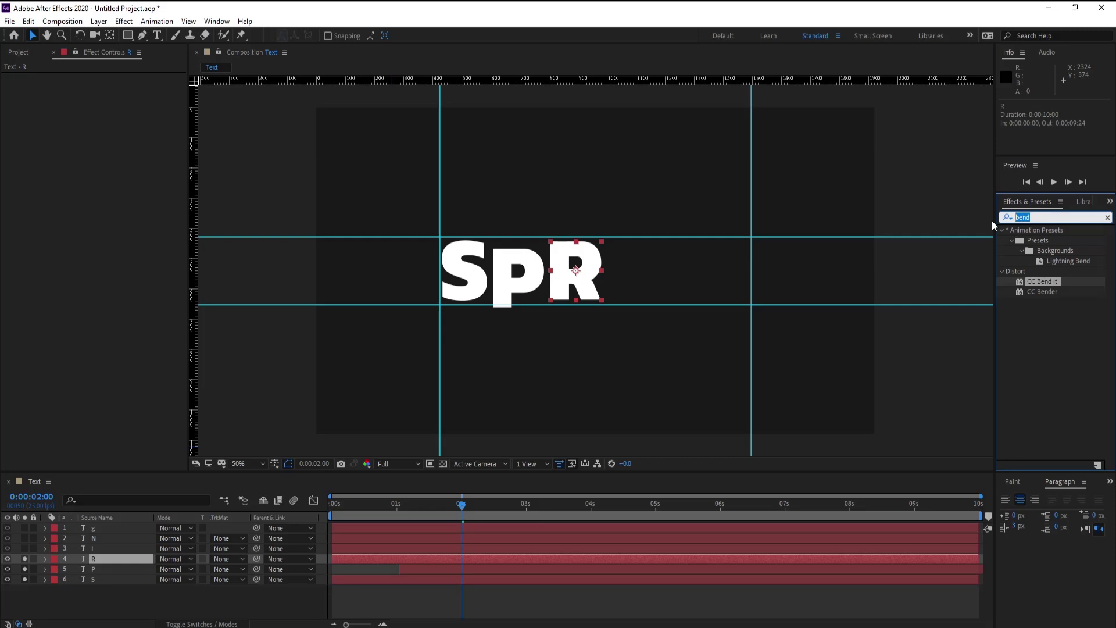
text(pe)
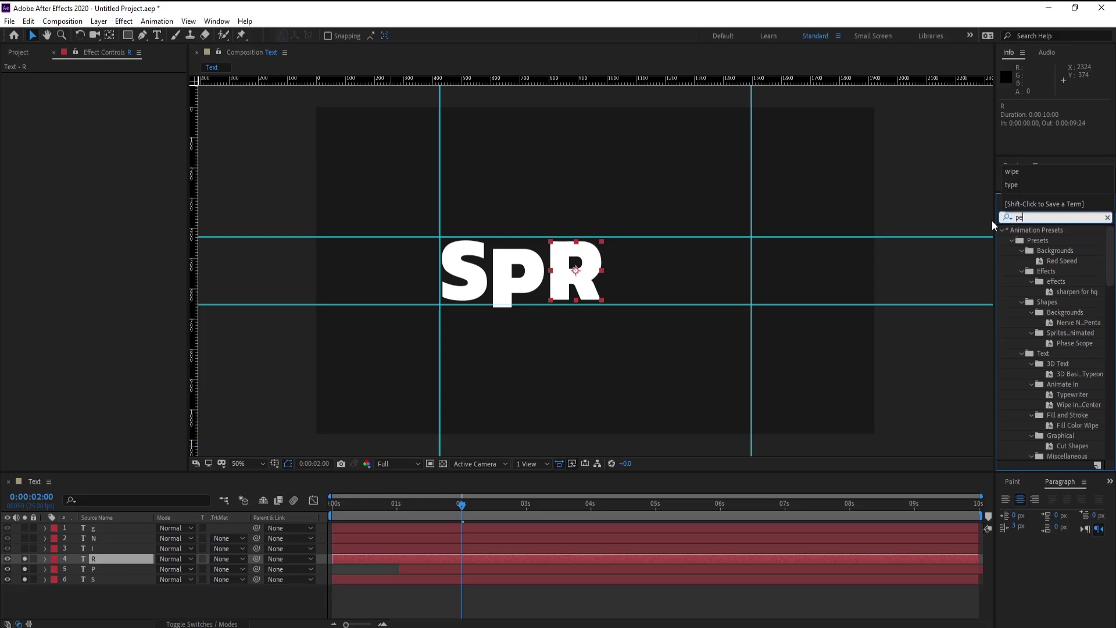
key(BackSpace)
text(ixel)
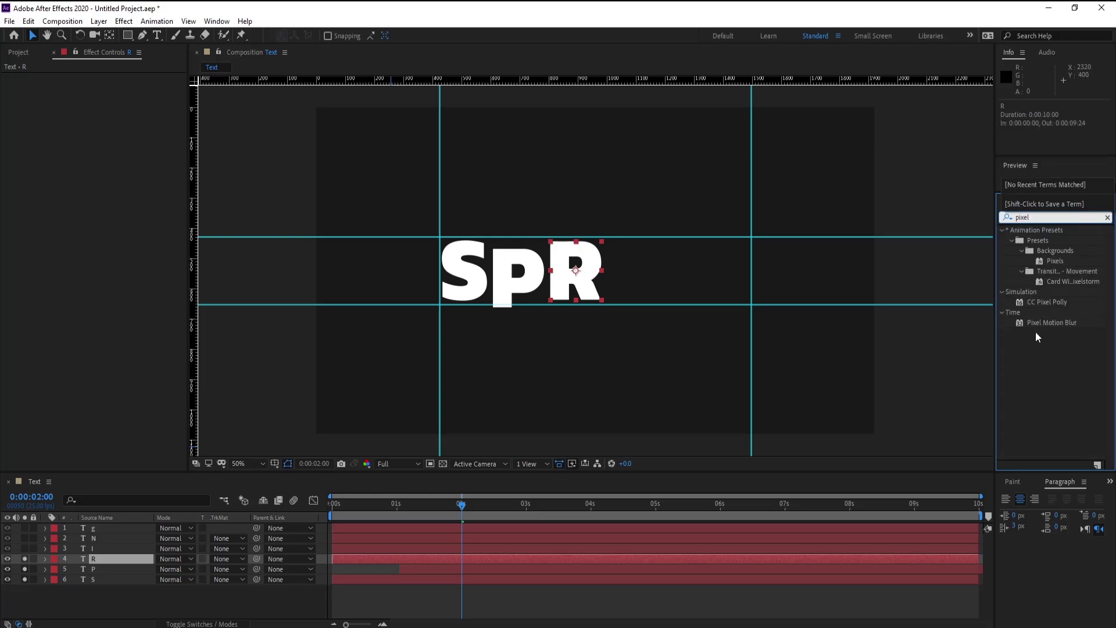
Apply CC Pixel Polly to the R with Force 112, Gravity 0.44, Force Center 867,540
drag(1039, 302, 496, 558)
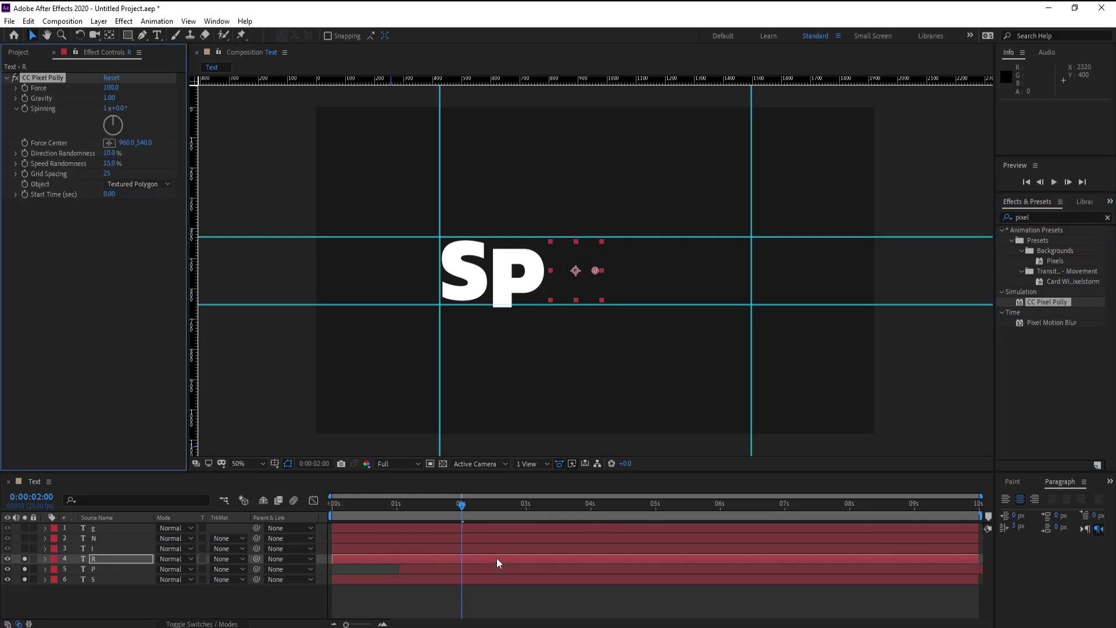
drag(109, 88, 2, 91)
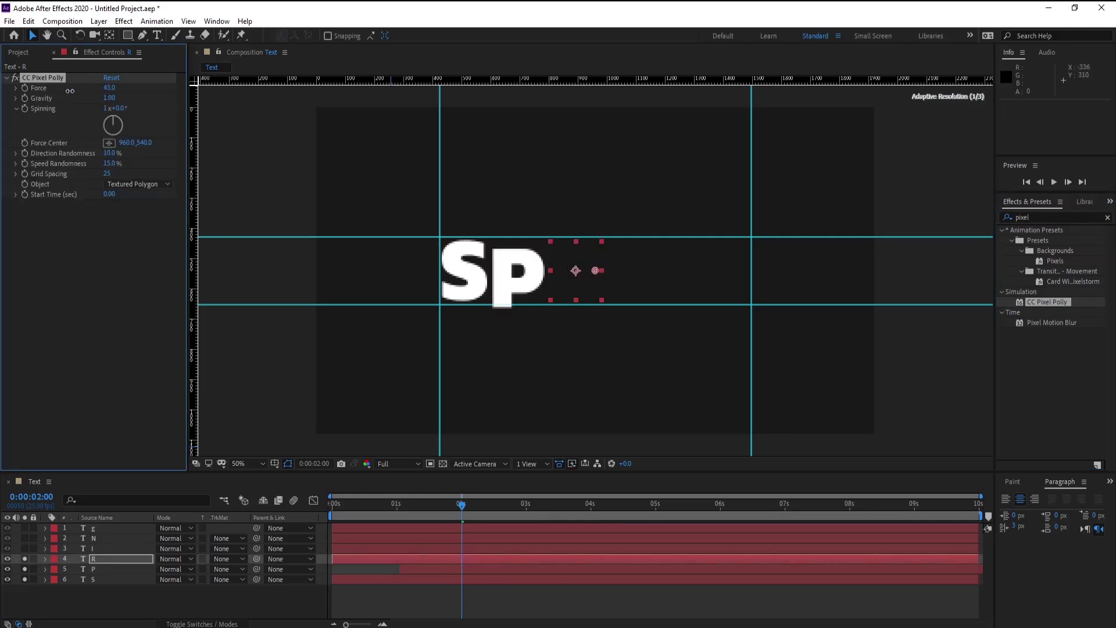
key(ctrl+z)
mouse_move(108, 98)
mouse_down()
mouse_move(34, 99)
mouse_move(54, 102)
mouse_up()
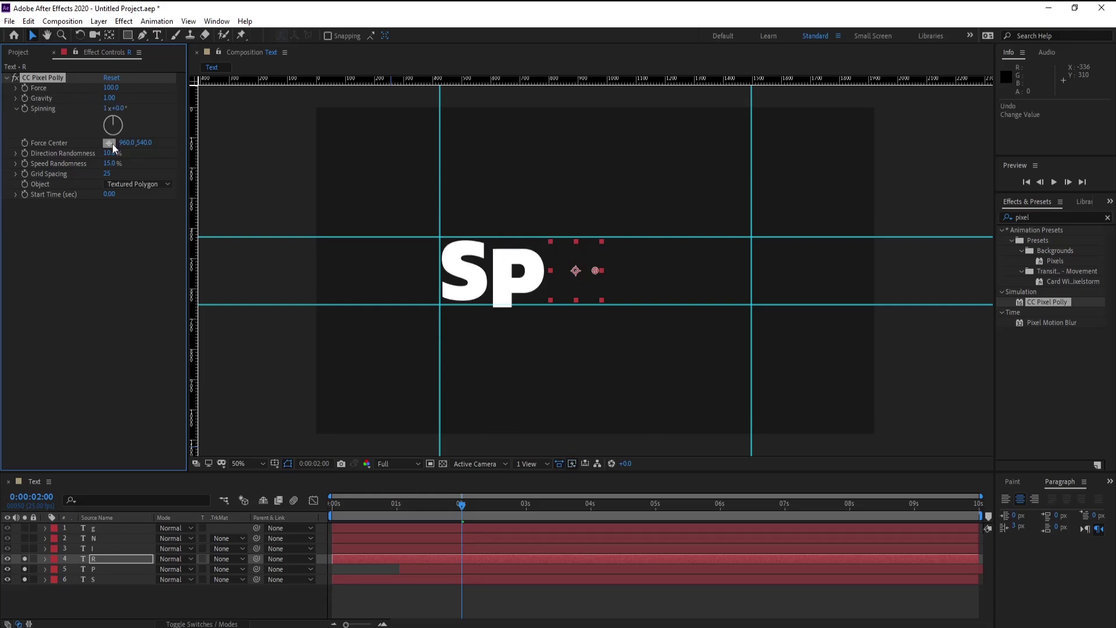
mouse_move(106, 97)
mouse_down()
mouse_move(42, 88)
mouse_move(121, 133)
mouse_up()
mouse_move(126, 144)
mouse_down()
mouse_move(68, 138)
mouse_move(129, 152)
mouse_move(83, 150)
mouse_move(86, 171)
mouse_up()
Set Grid Spacing 1 and Object Polygon, and keyframe Start Time at 3 seconds
drag(105, 173, 109, 173)
click(114, 184)
click(115, 190)
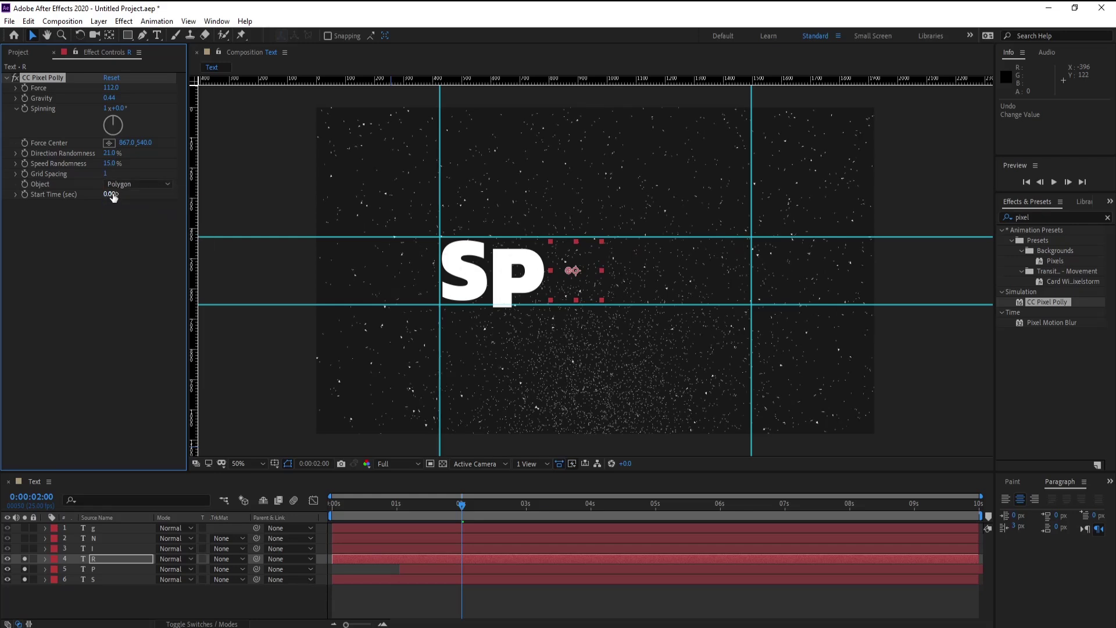
mouse_move(108, 194)
mouse_down()
mouse_move(122, 195)
mouse_move(84, 192)
mouse_up()
click(526, 507)
drag(109, 194, 132, 195)
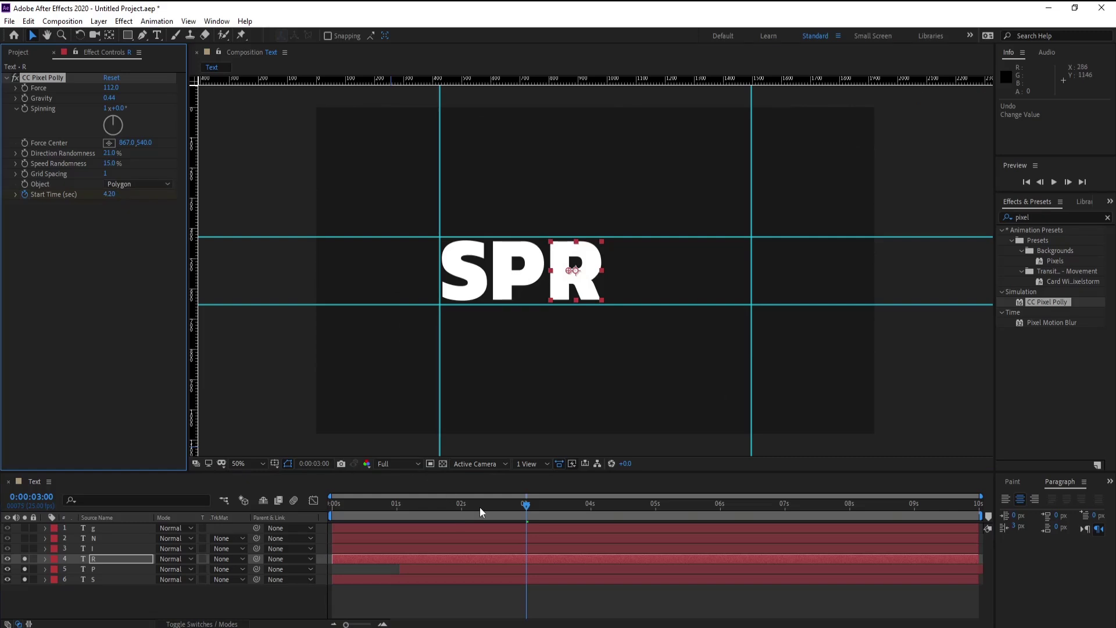
Slide the R's Start Time keyframes so the first one sits at 0 seconds
key(u)
drag(463, 580, 405, 579)
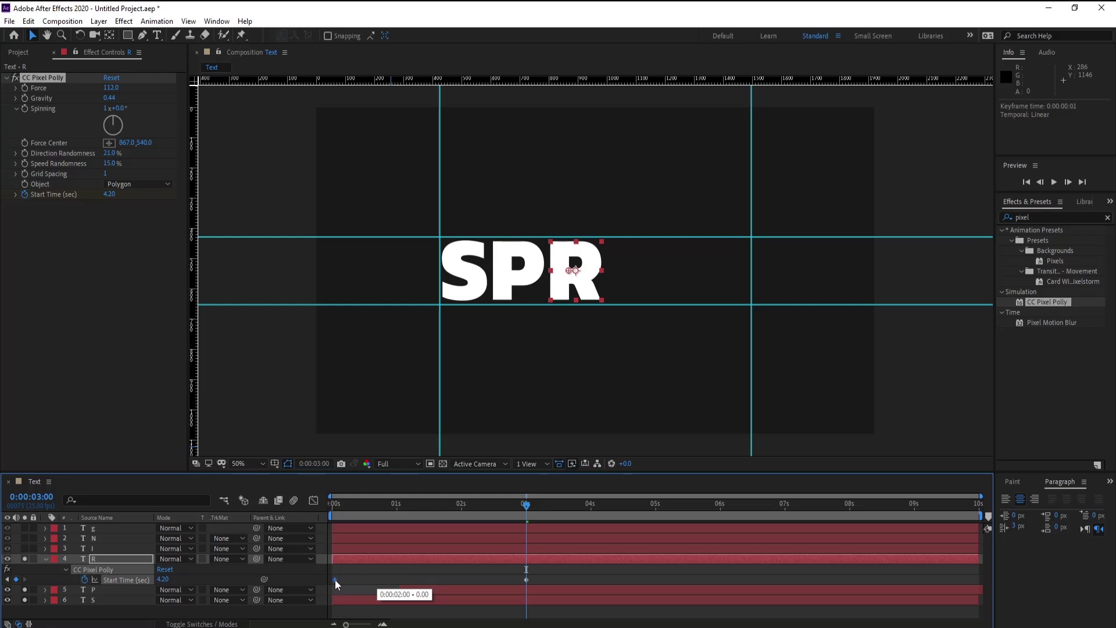
drag(335, 580, 333, 580)
mouse_move(344, 504)
mouse_down()
mouse_move(315, 504)
mouse_move(372, 512)
mouse_move(326, 509)
mouse_up()
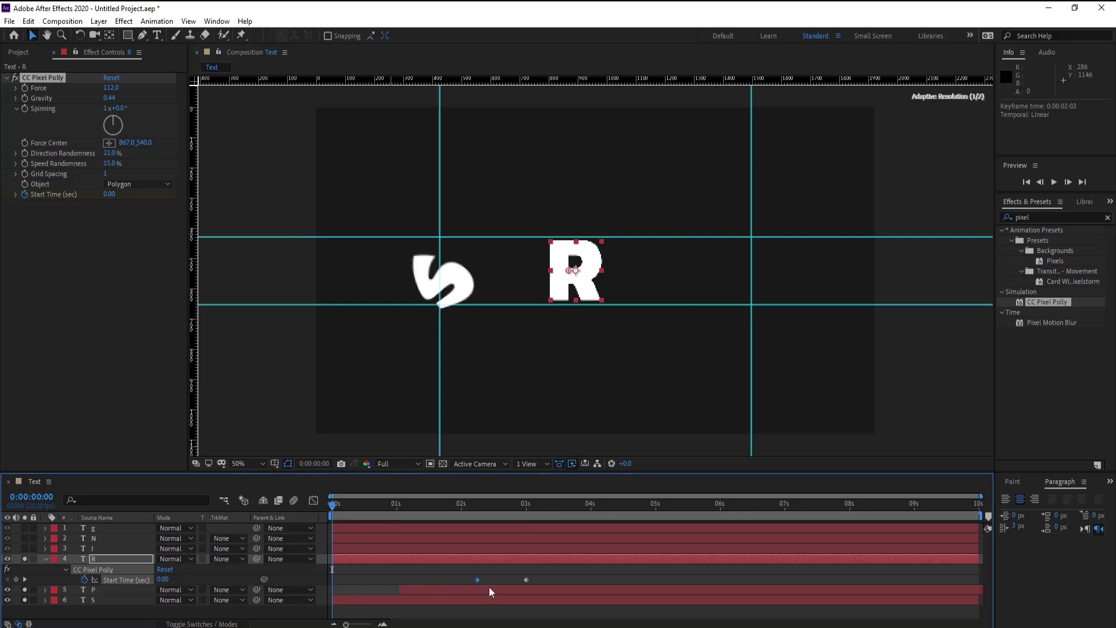
drag(527, 579, 333, 588)
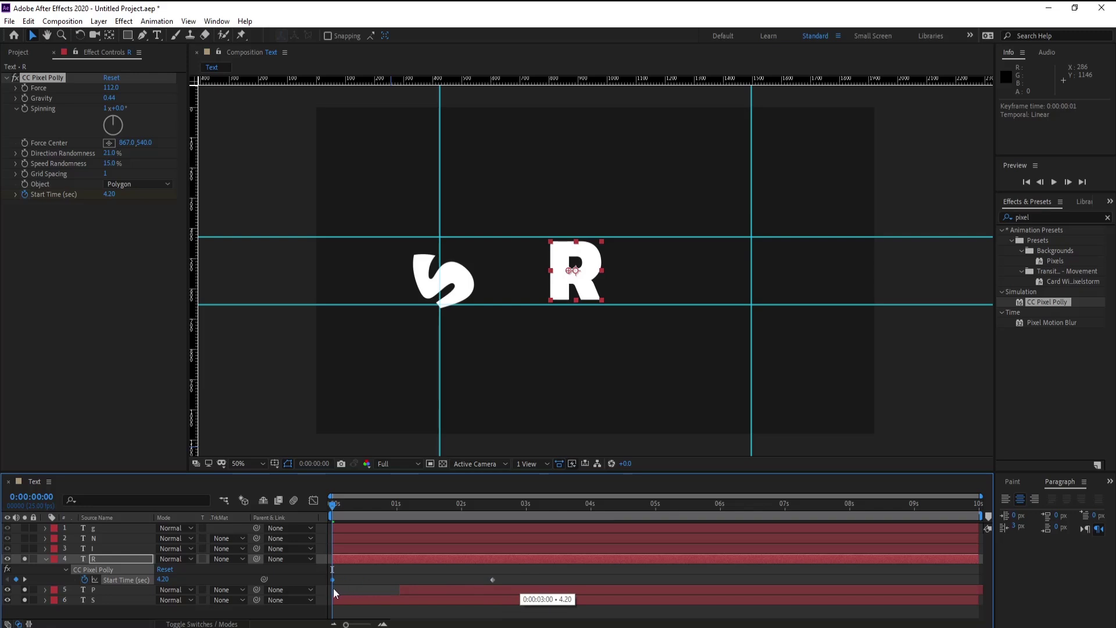
click(346, 508)
drag(345, 511, 297, 508)
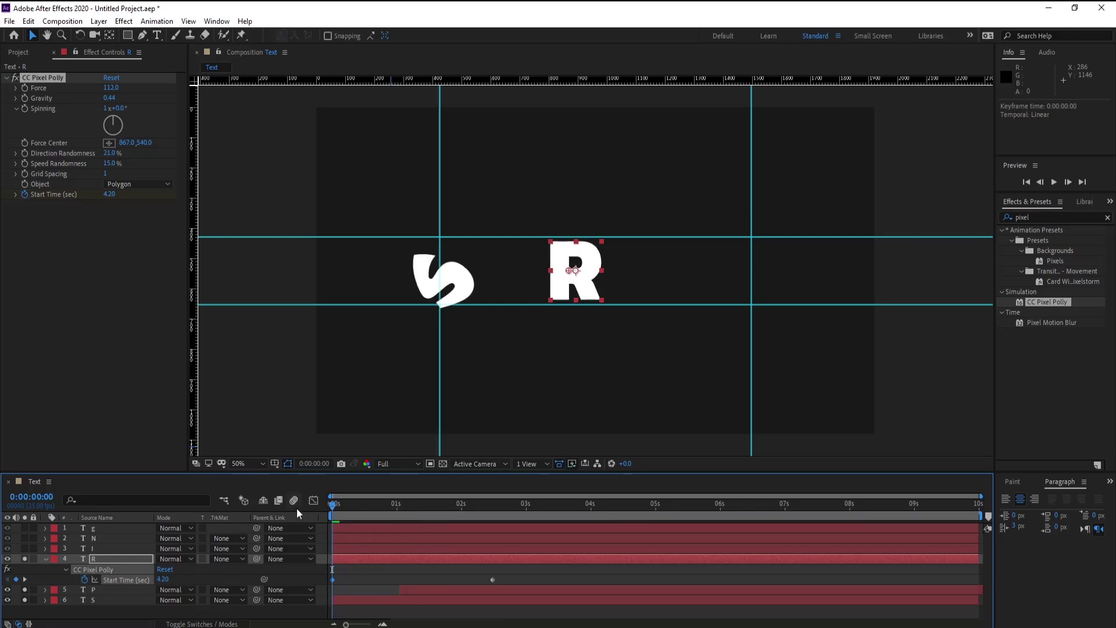
Set the first-frame Start Time below 0 so the R begins as scattered particles
drag(110, 194, 39, 195)
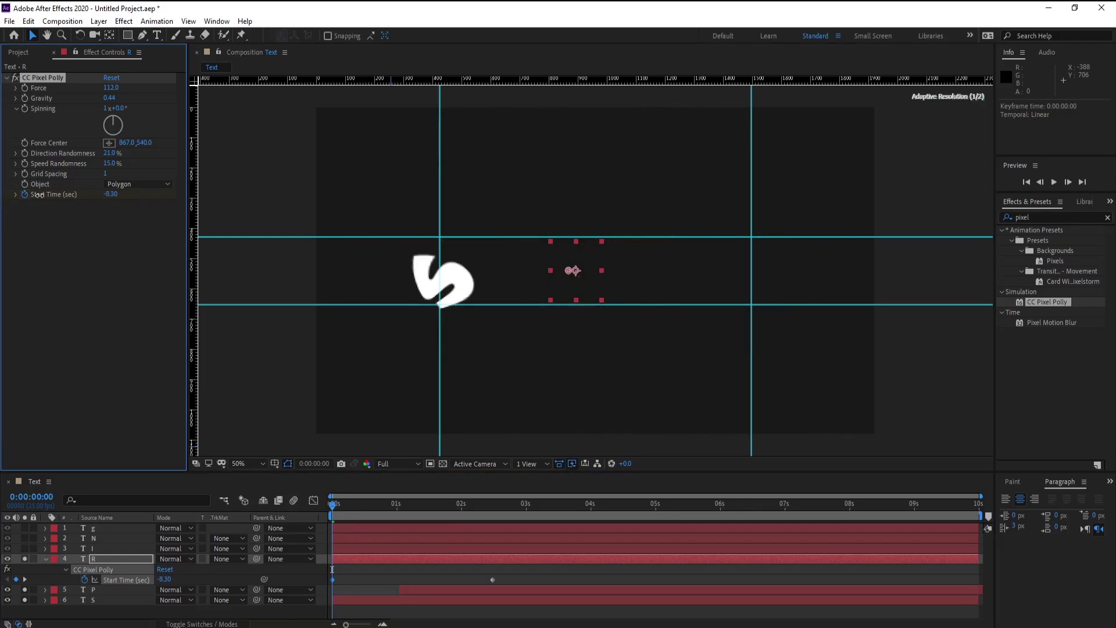
click(110, 195)
text(0)
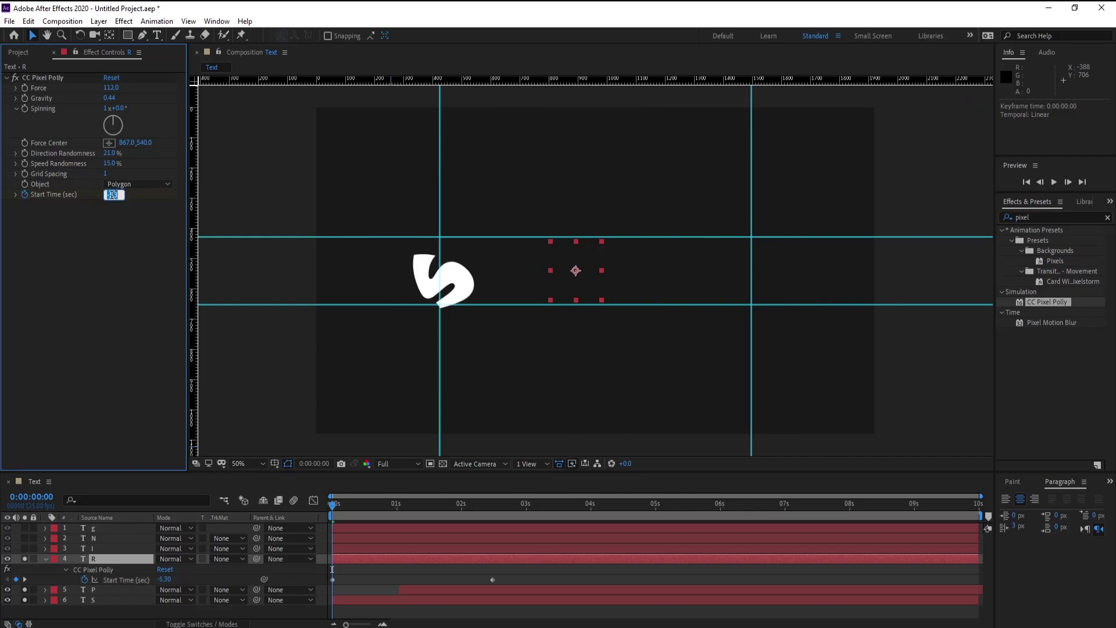
key(Return)
drag(111, 199, 98, 196)
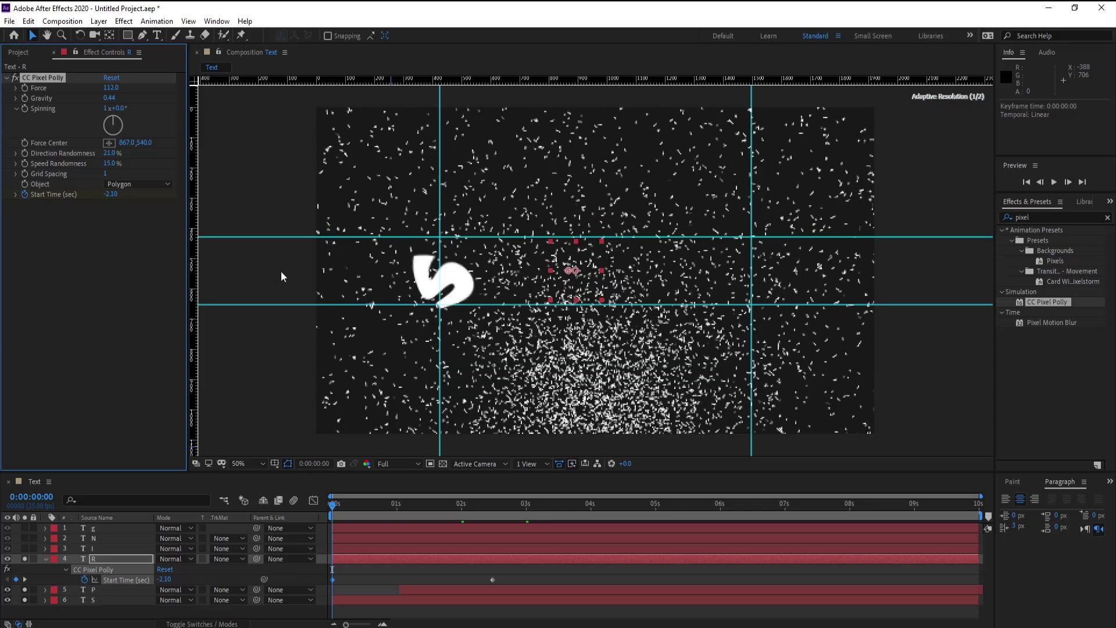
drag(339, 511, 482, 518)
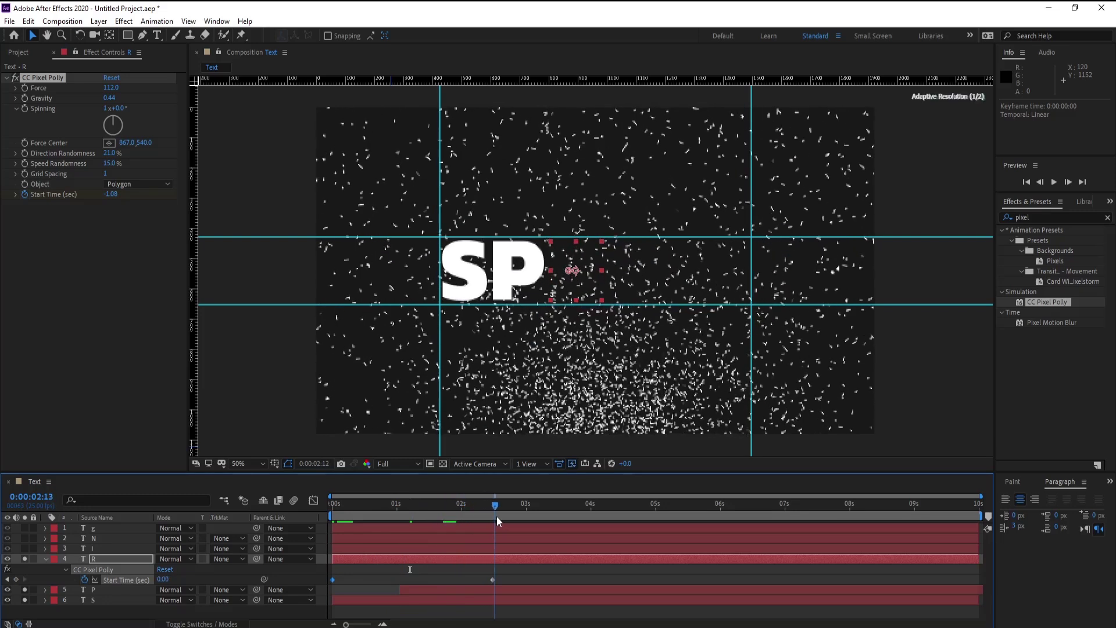
mouse_move(481, 519)
mouse_down()
mouse_move(511, 515)
mouse_move(493, 516)
mouse_up()
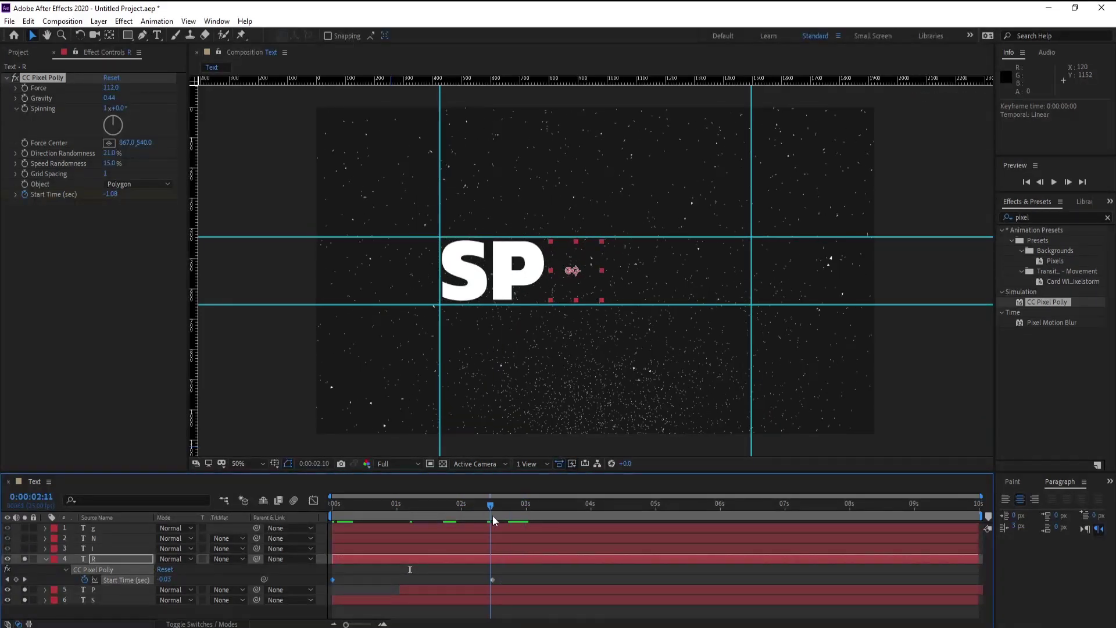
Set the later Start Time to 2.50 and move that keyframe to about 3 seconds
drag(109, 196, 128, 201)
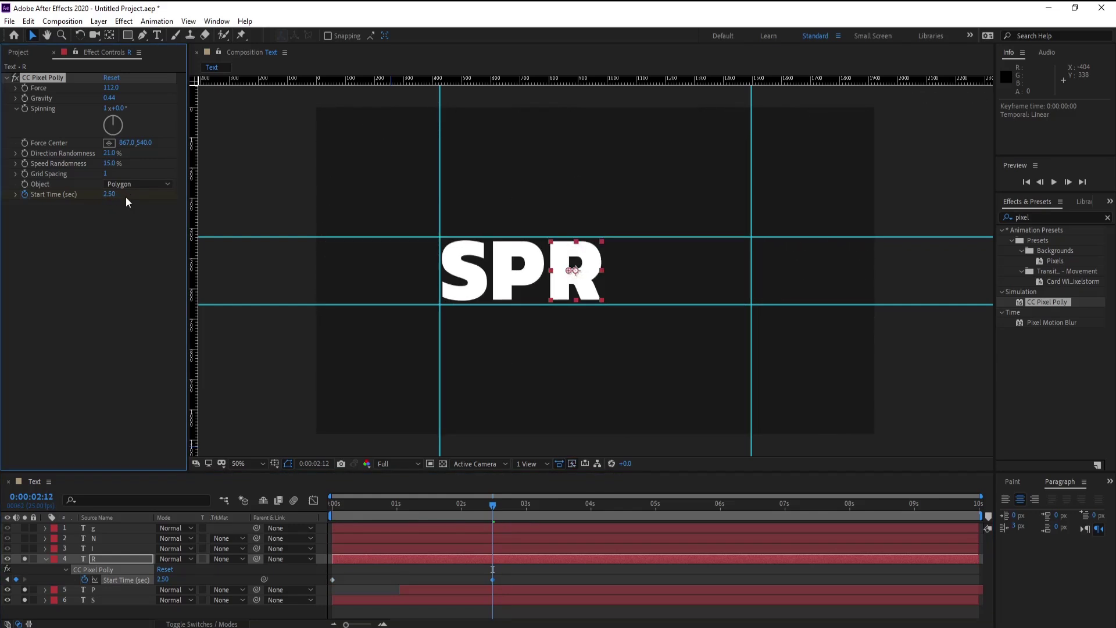
mouse_move(454, 509)
mouse_down()
mouse_move(347, 514)
mouse_move(483, 509)
mouse_up()
drag(494, 581, 529, 575)
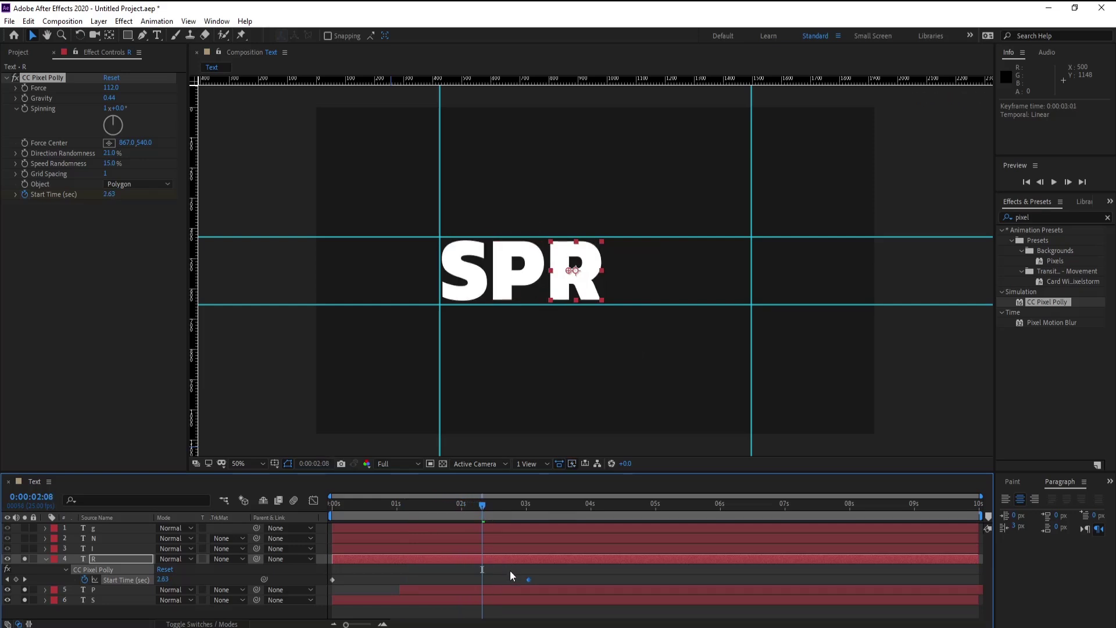
mouse_move(530, 581)
mouse_down()
mouse_move(580, 580)
mouse_move(542, 581)
mouse_up()
Collapse the R, solo the I letter layer, and inspect its Scale proportions
key(u)
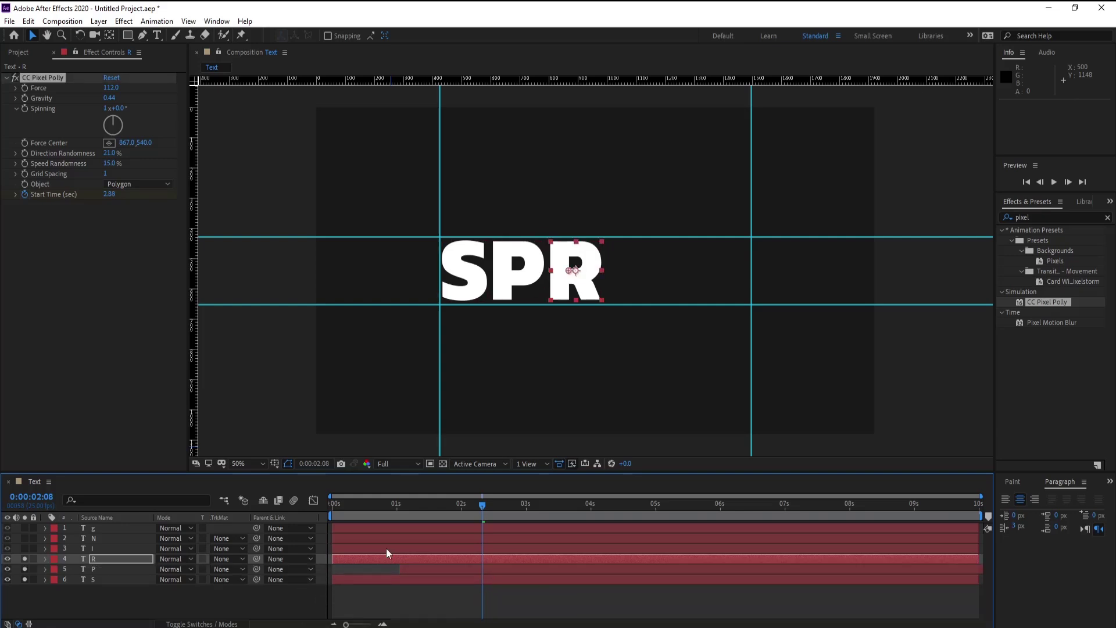
click(105, 549)
click(24, 548)
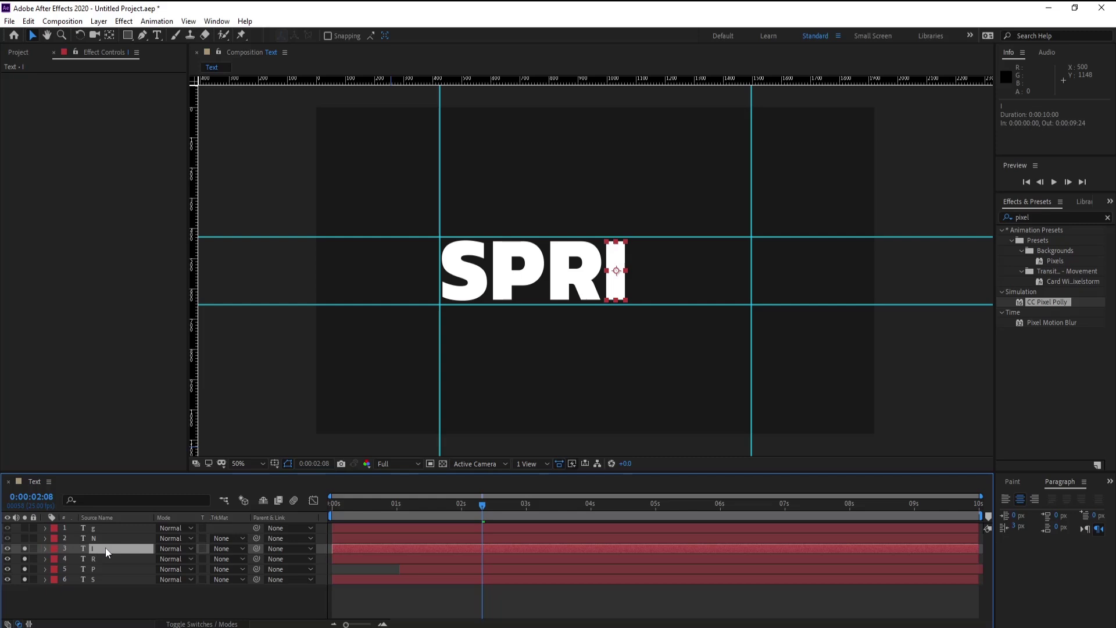
key(s)
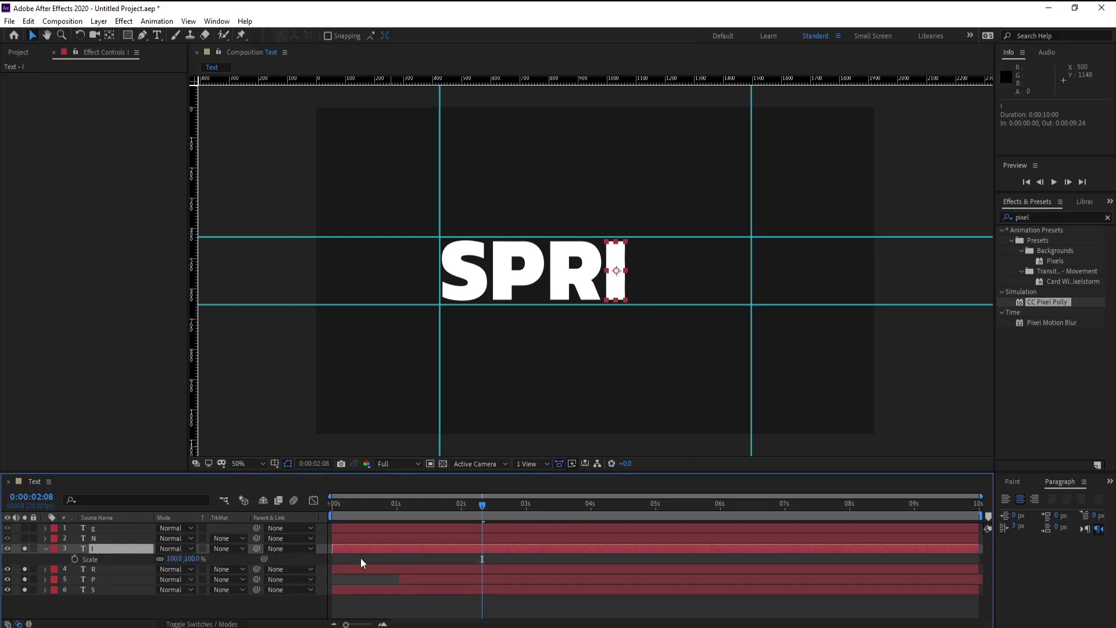
click(337, 504)
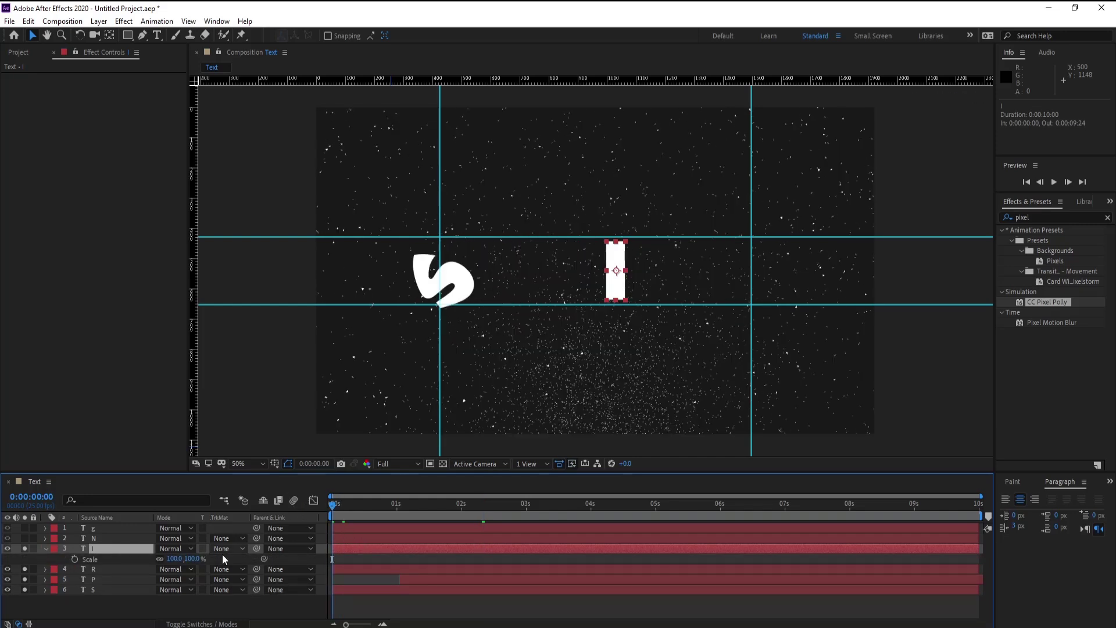
click(161, 560)
key(s)
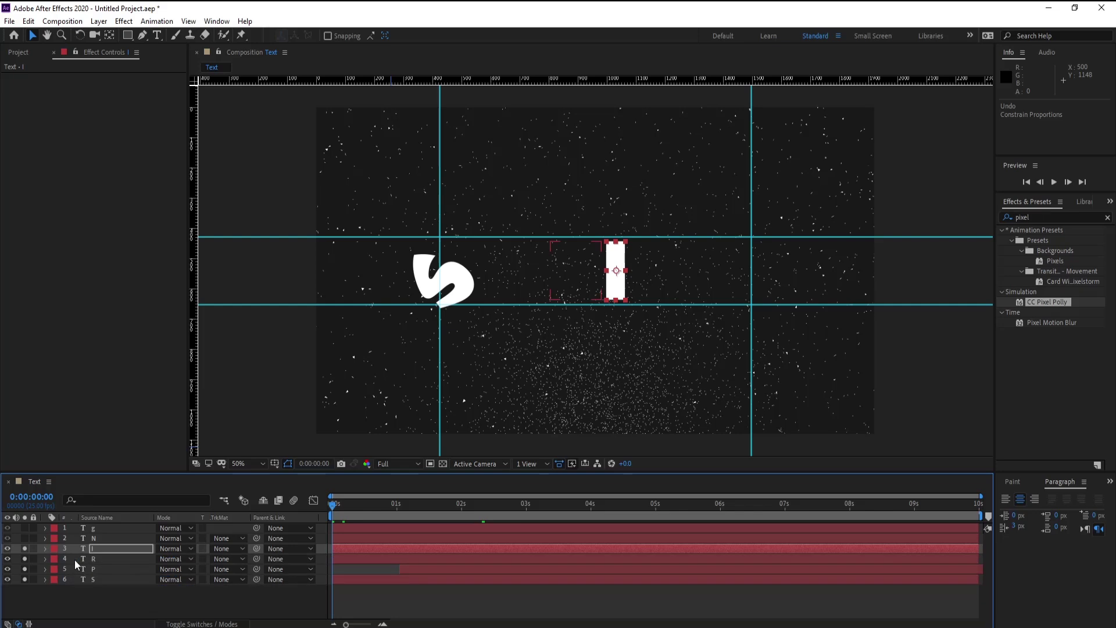
Shift the I's Position and Scale keyframes to 2 seconds, testing a taller stretch
key(u)
drag(326, 575, 459, 561)
click(232, 564)
drag(188, 569, 315, 559)
drag(187, 570, 195, 562)
key(ctrl+z)
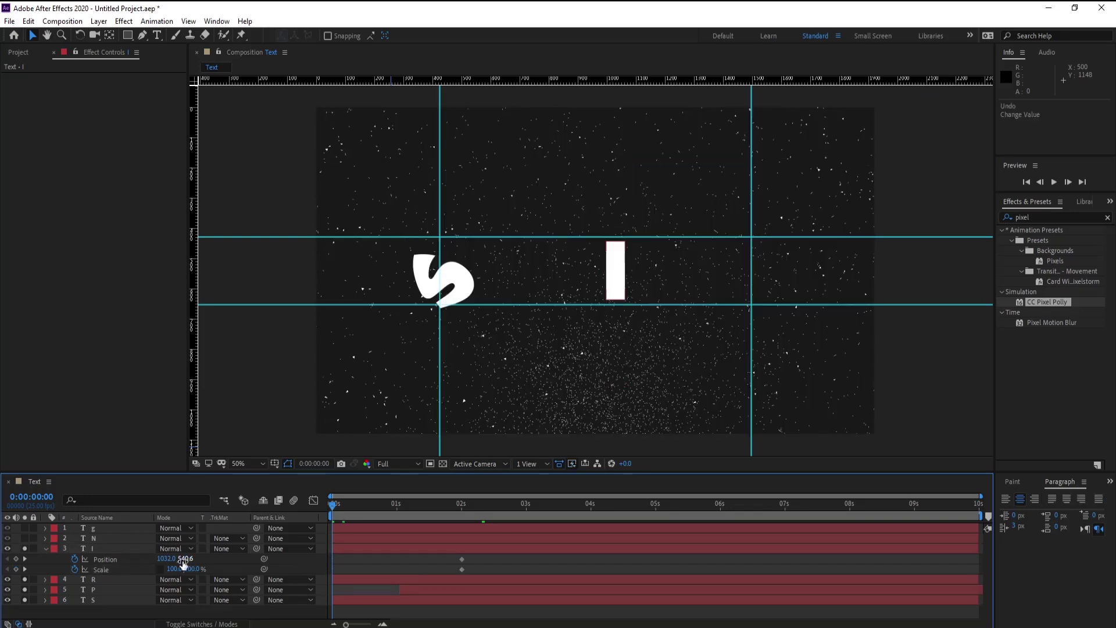
Move the I lower and place its anchor point at the letter's bottom edge
click(119, 547)
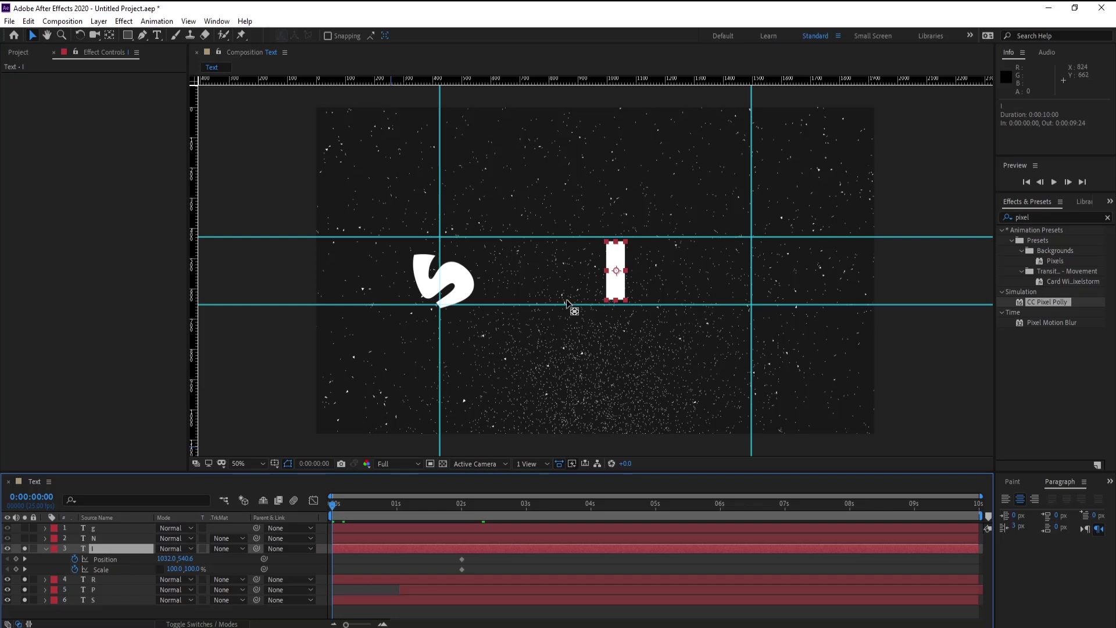
drag(615, 267, 617, 301)
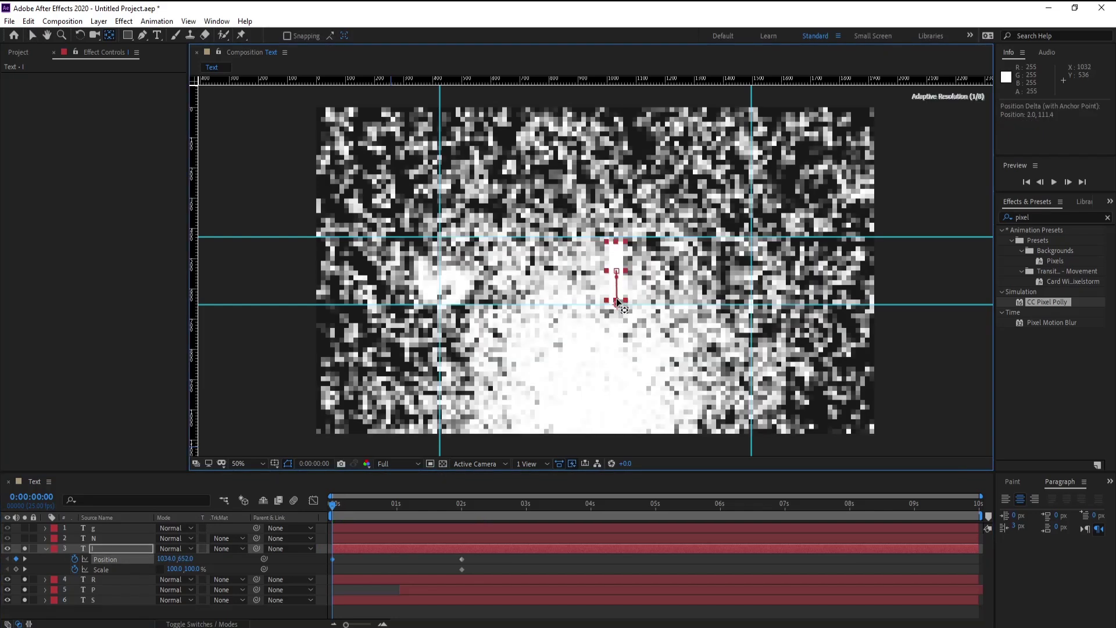
key(period)
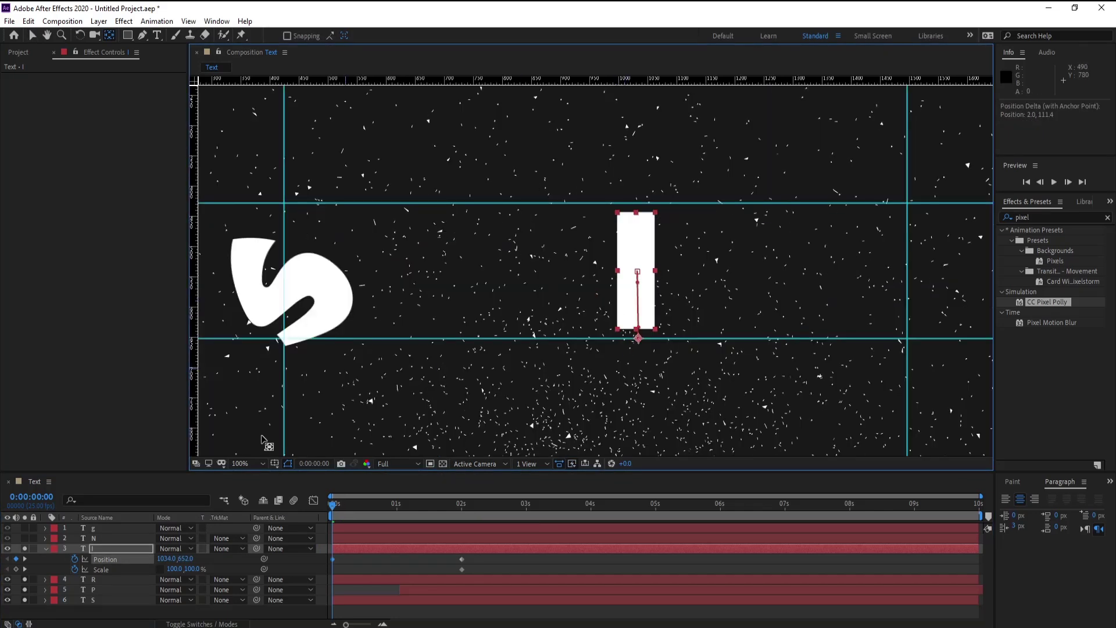
click(26, 579)
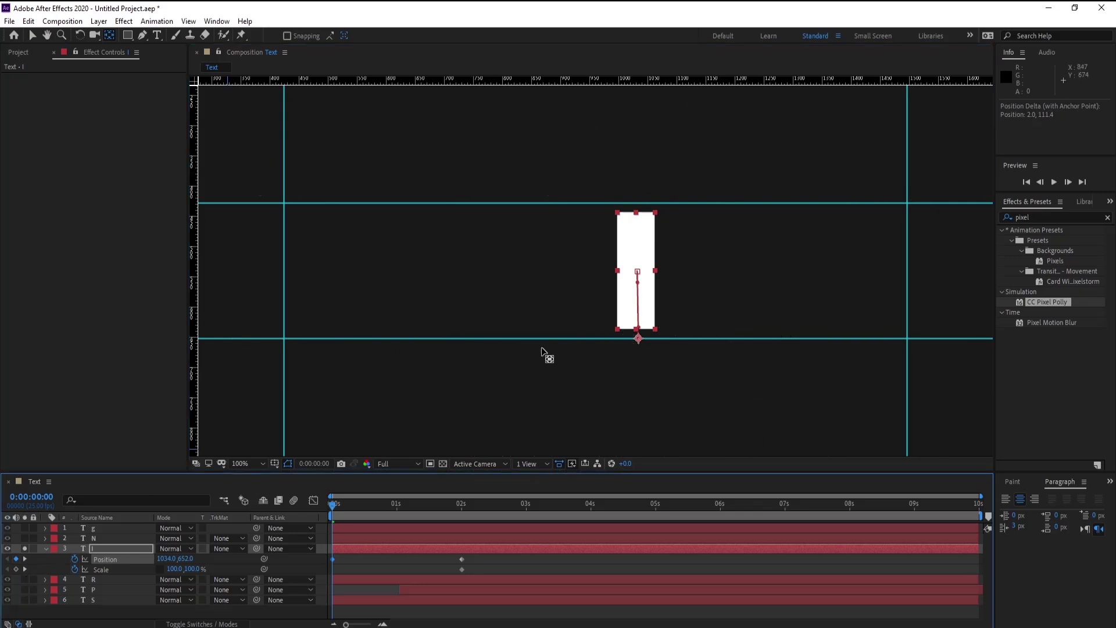
drag(638, 338, 636, 327)
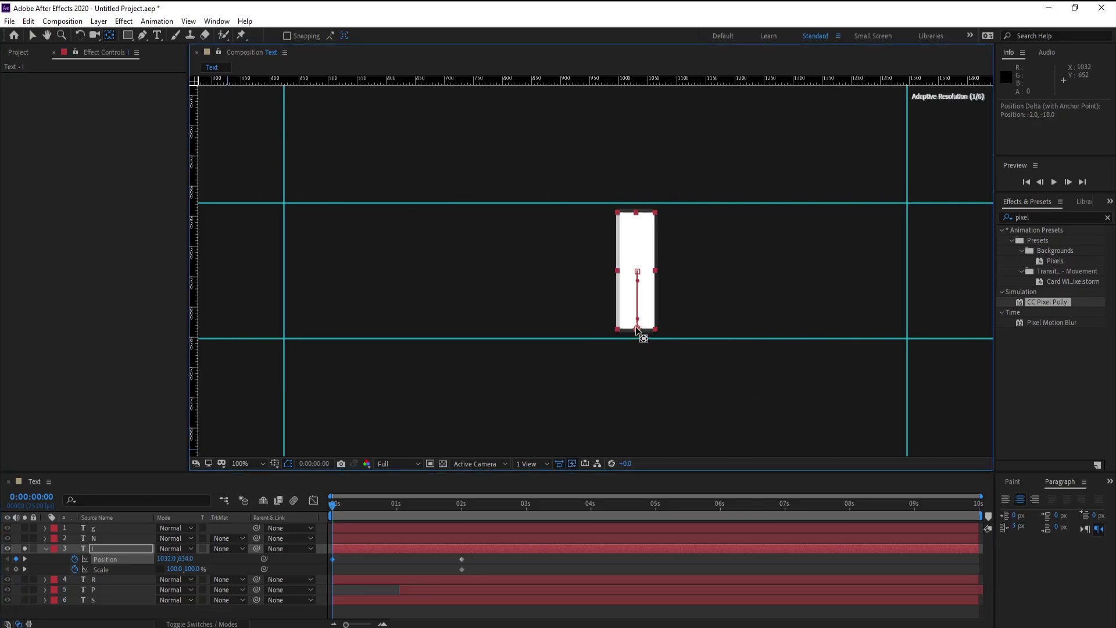
click(74, 568)
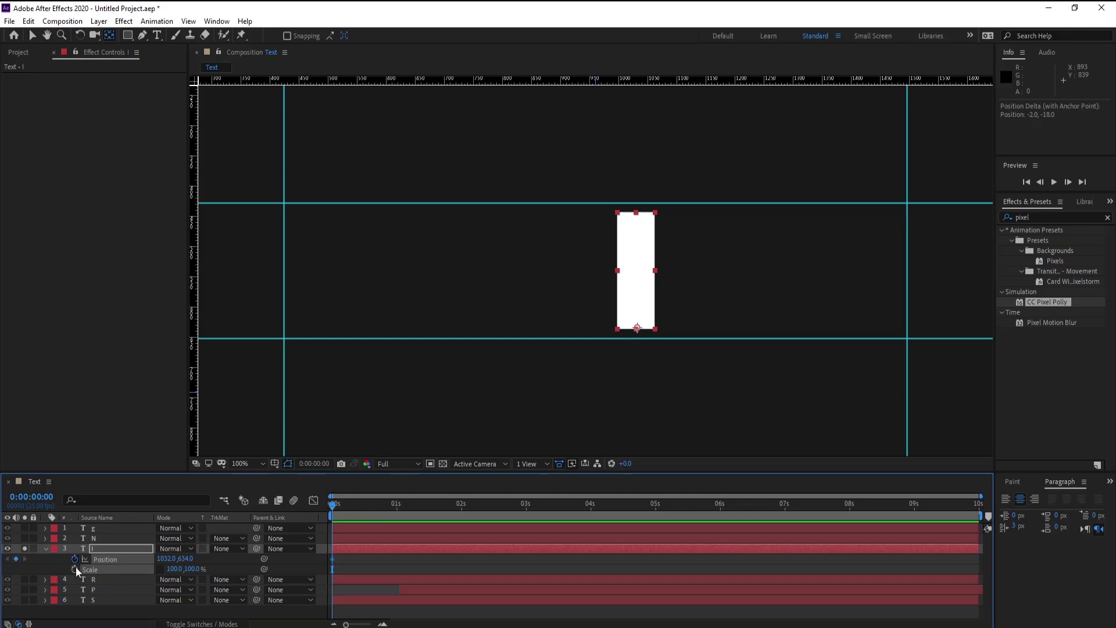
drag(638, 328, 636, 331)
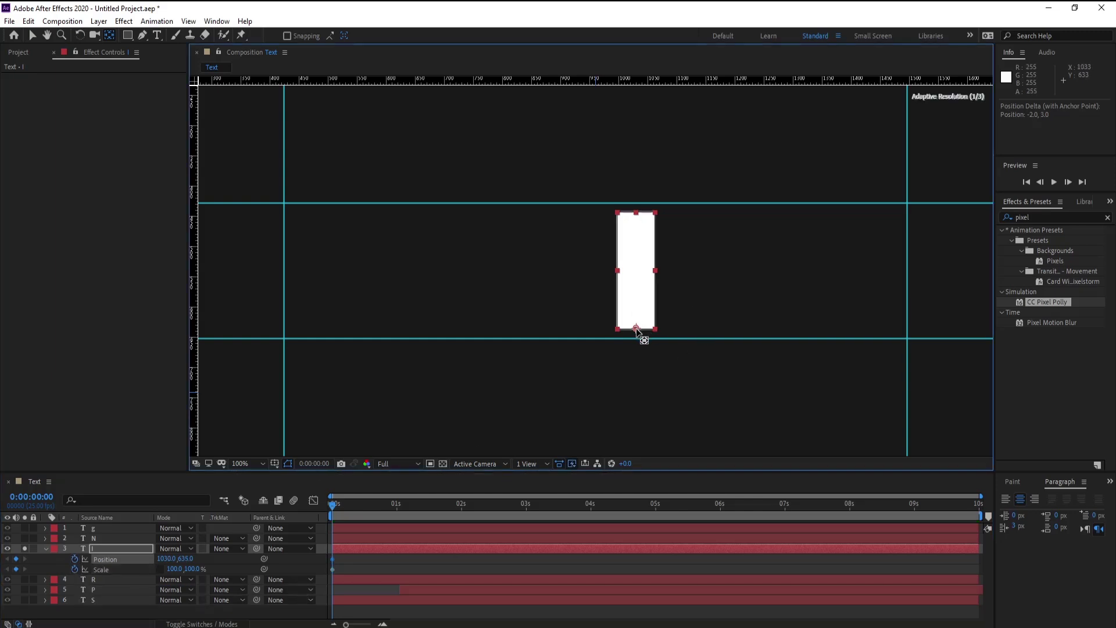
click(36, 35)
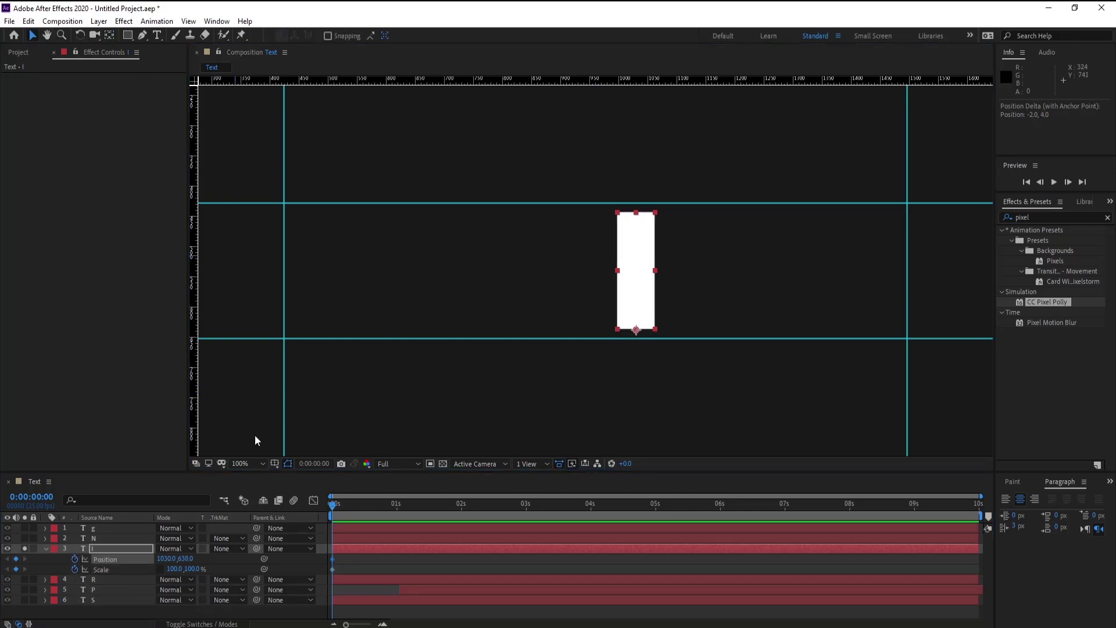
double_click(332, 559)
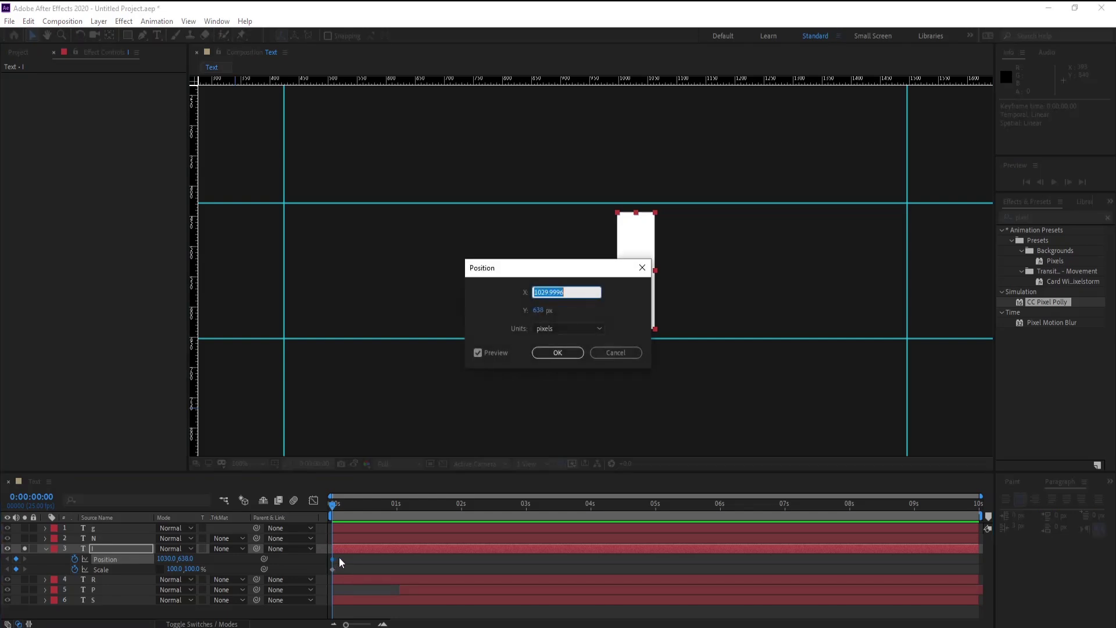
Move the I's Position and Scale keyframes to about 2:10
click(605, 355)
drag(331, 560, 487, 563)
drag(174, 569, 323, 570)
key(ctrl+z)
key(comma)
key(comma)
key(comma)
Stretch the I taller and lower its position at 2:02
drag(192, 569, 360, 557)
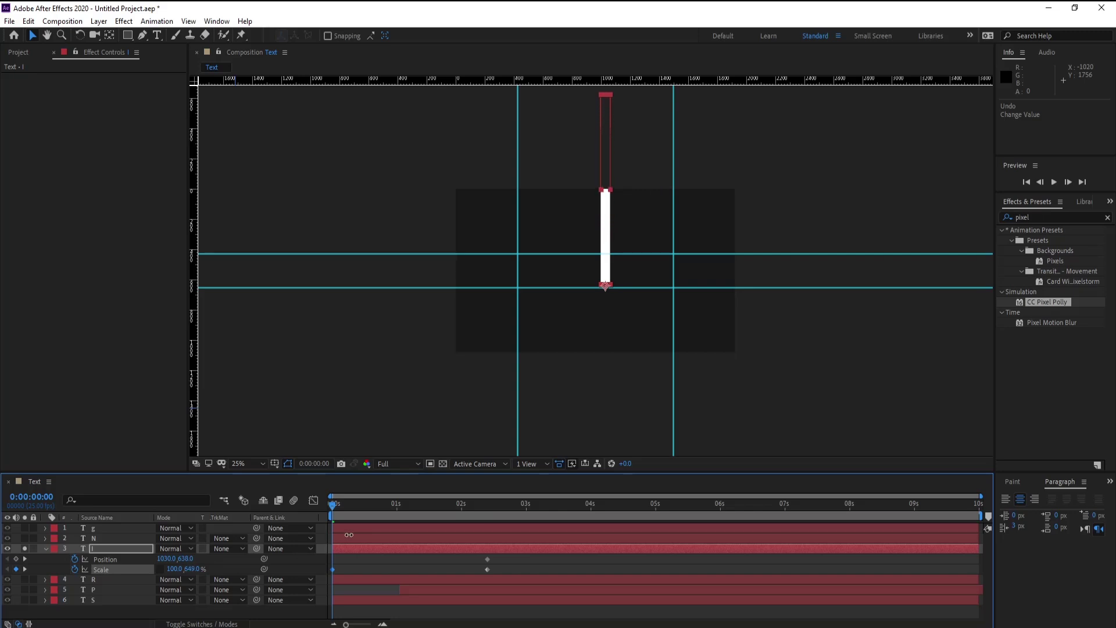
mouse_move(177, 560)
mouse_down()
mouse_move(197, 568)
mouse_move(200, 556)
mouse_up()
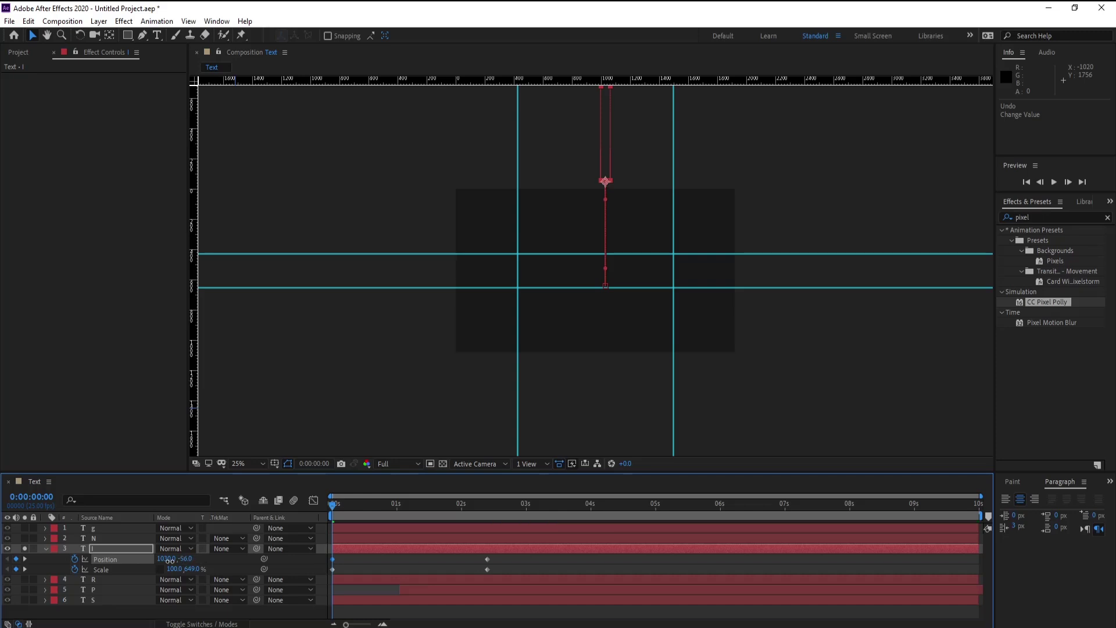
mouse_move(333, 504)
mouse_down()
mouse_move(487, 507)
mouse_move(468, 508)
mouse_up()
drag(185, 559, 261, 559)
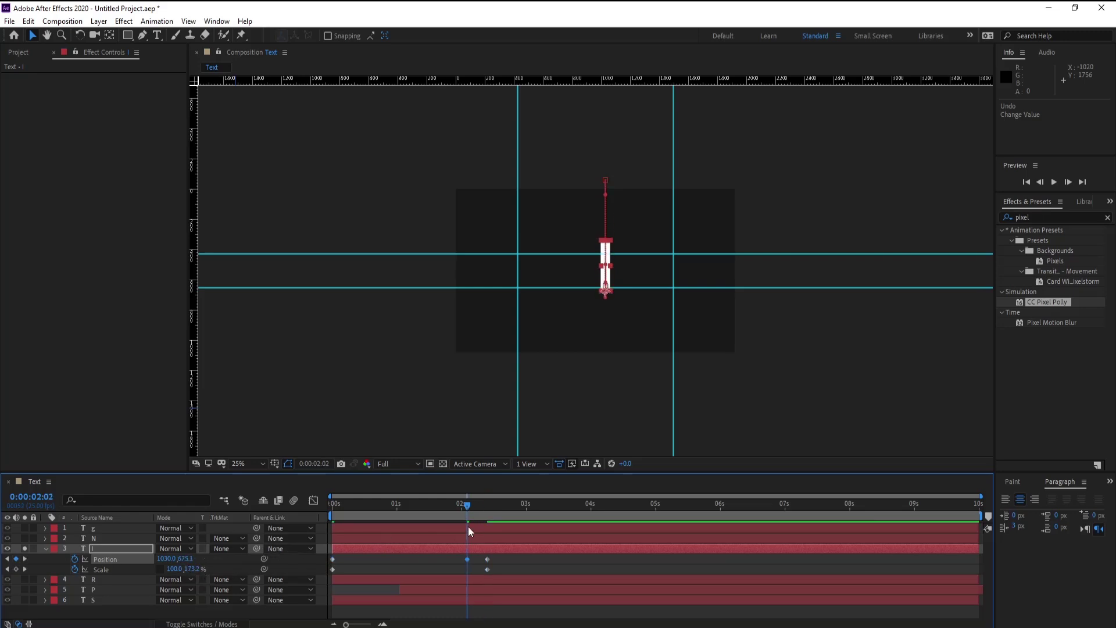
drag(463, 507, 445, 514)
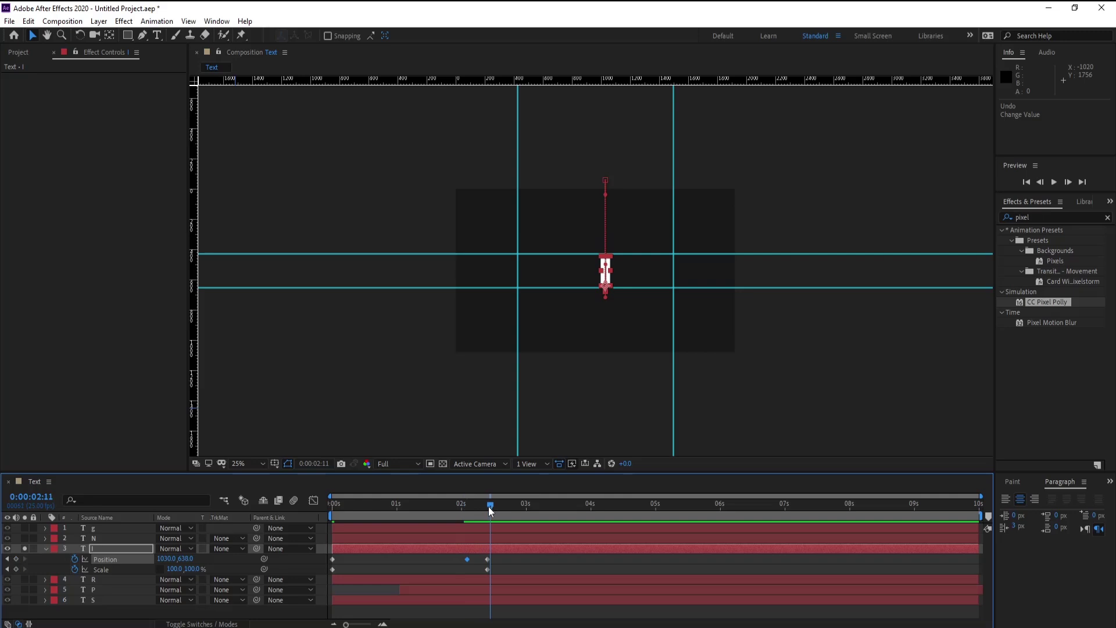
Delete the middle Position keyframe, Easy Ease the rest, and steepen the scale curve
key(Delete)
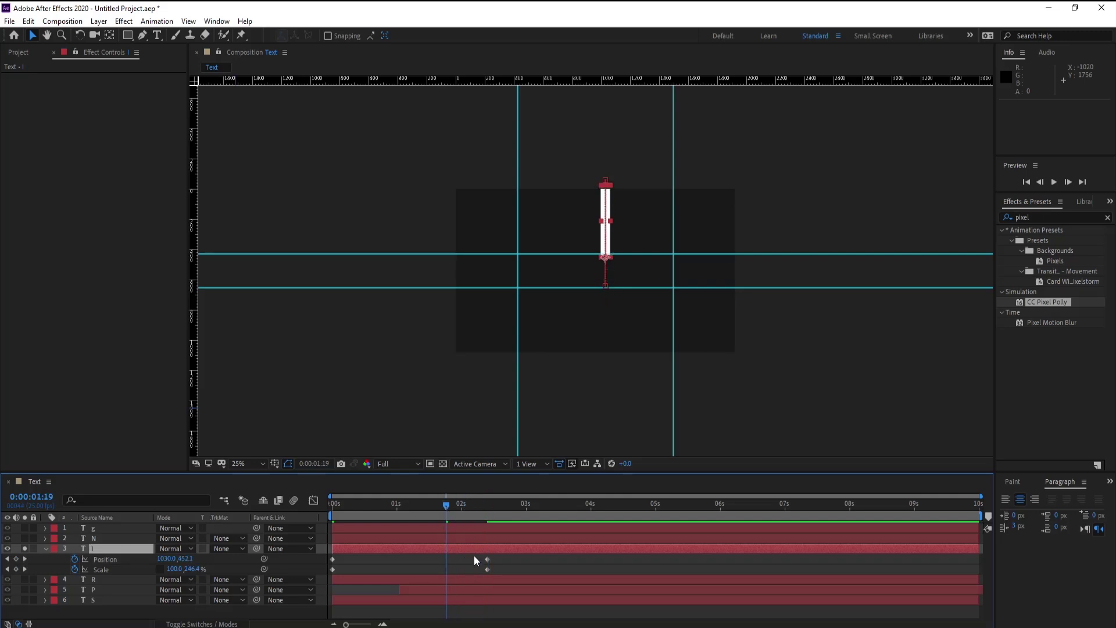
drag(498, 556, 322, 584)
key(F9)
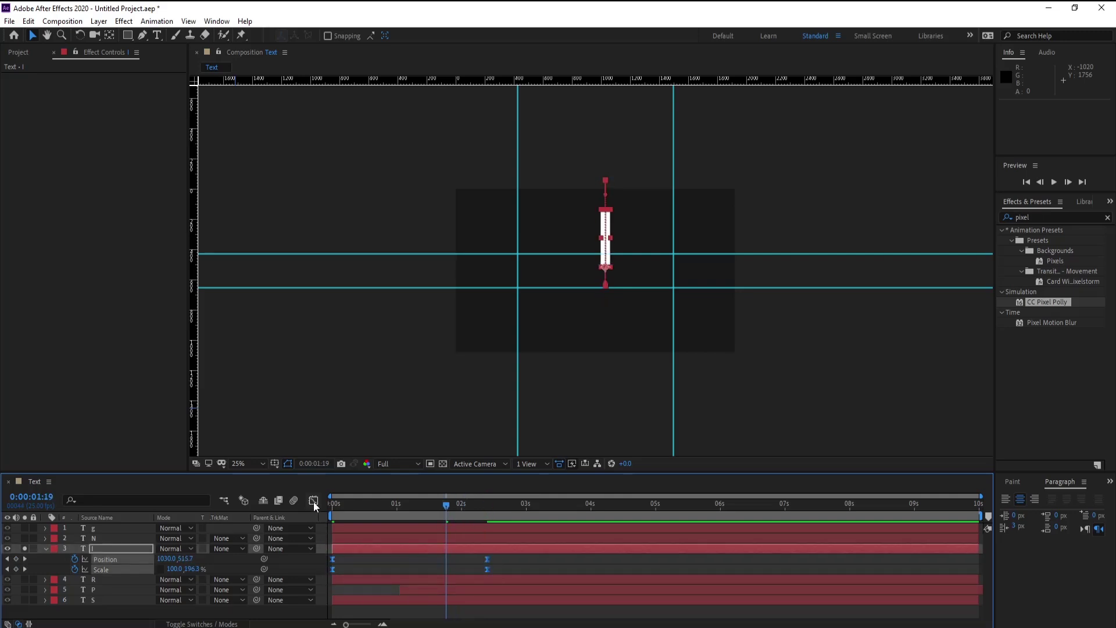
click(312, 502)
drag(464, 569, 450, 569)
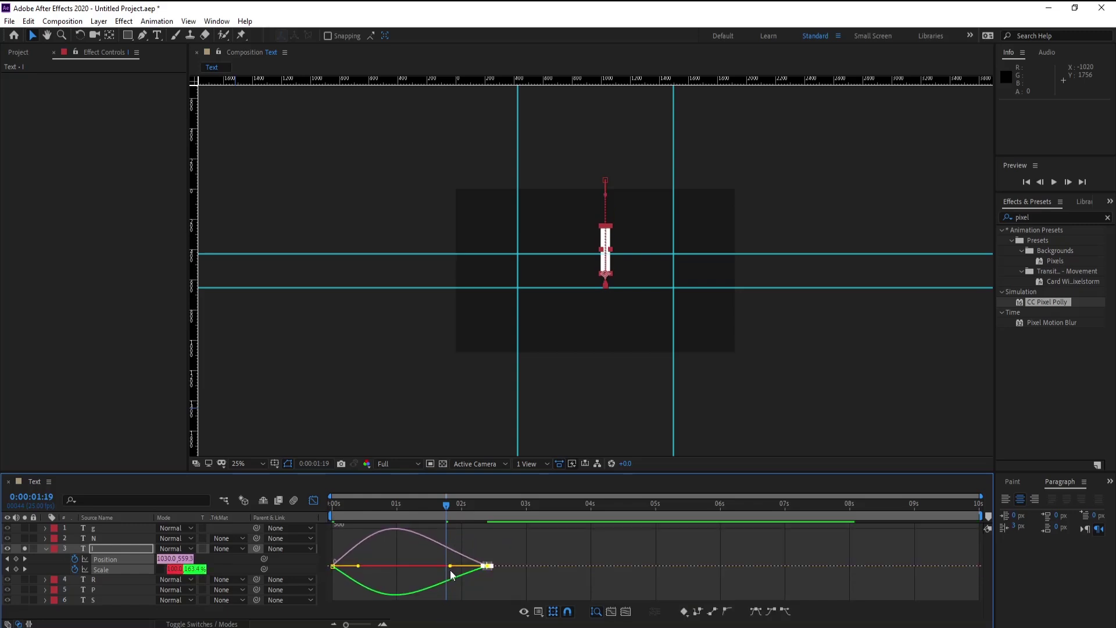
click(313, 501)
mouse_move(402, 510)
mouse_down()
mouse_move(330, 508)
mouse_move(498, 516)
mouse_move(333, 519)
mouse_up()
key(space)
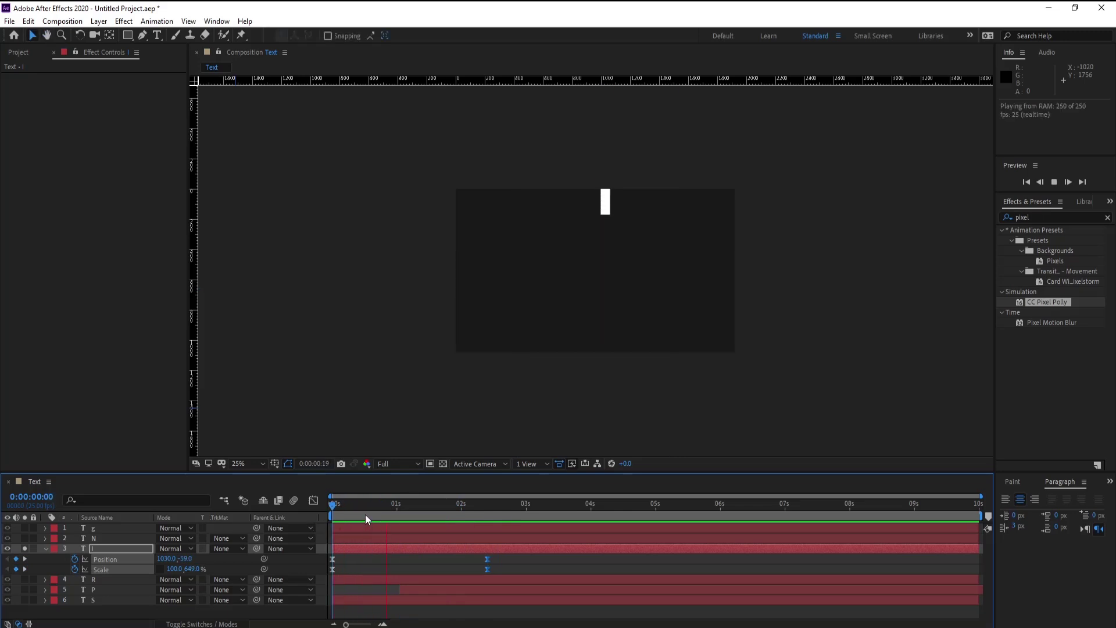
key(space)
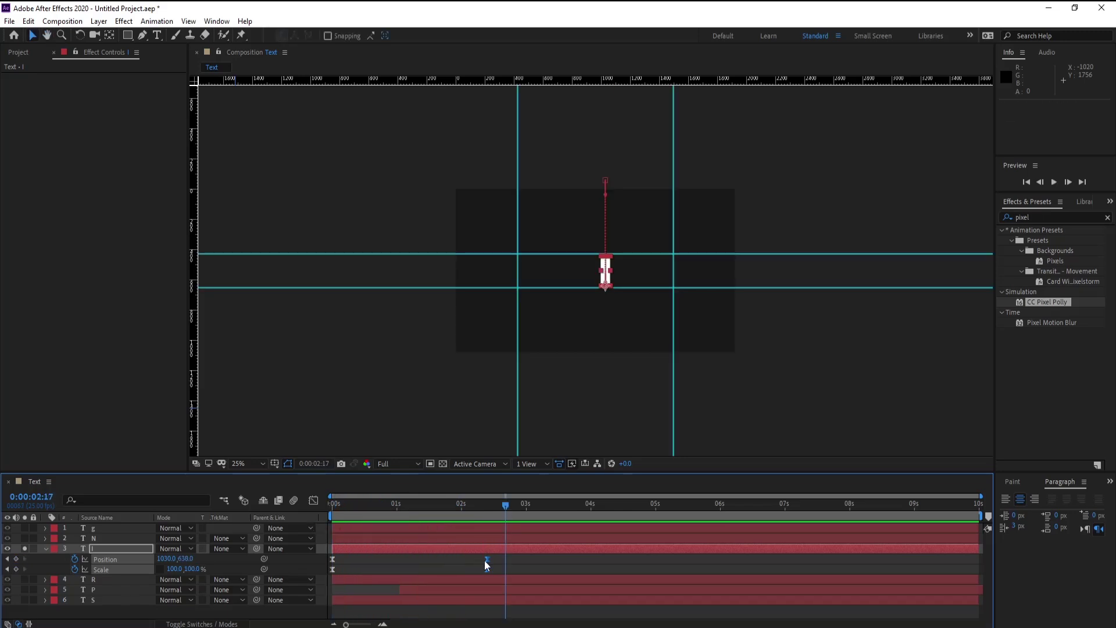
Move the end keyframes earlier for a quicker drop and delay the I layer to 0:00:01:24
drag(487, 560, 425, 562)
click(331, 502)
key(space)
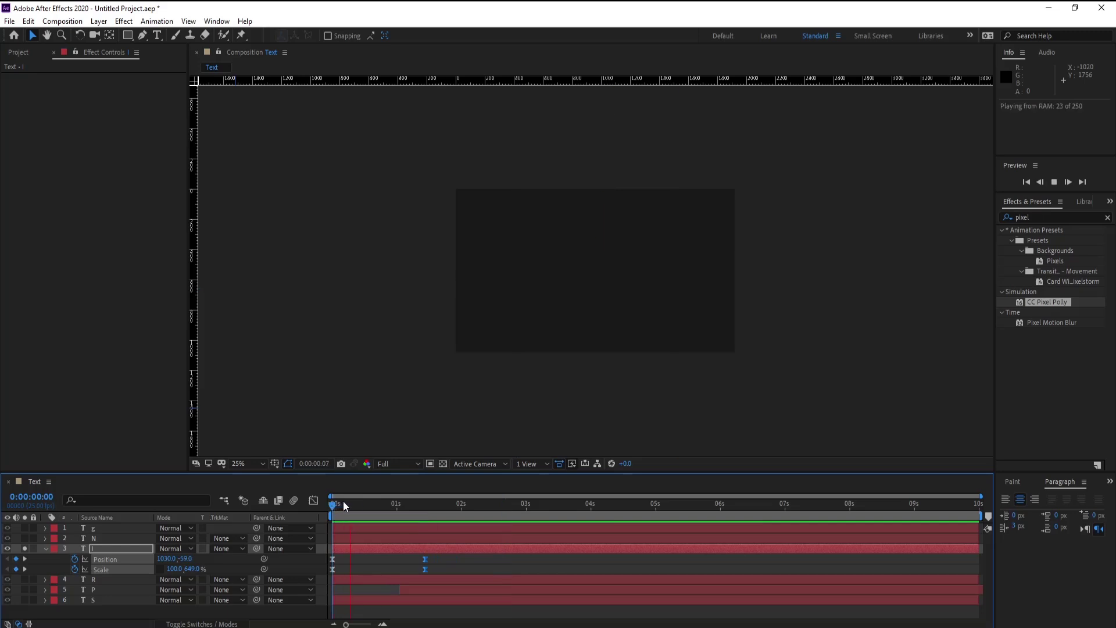
key(space)
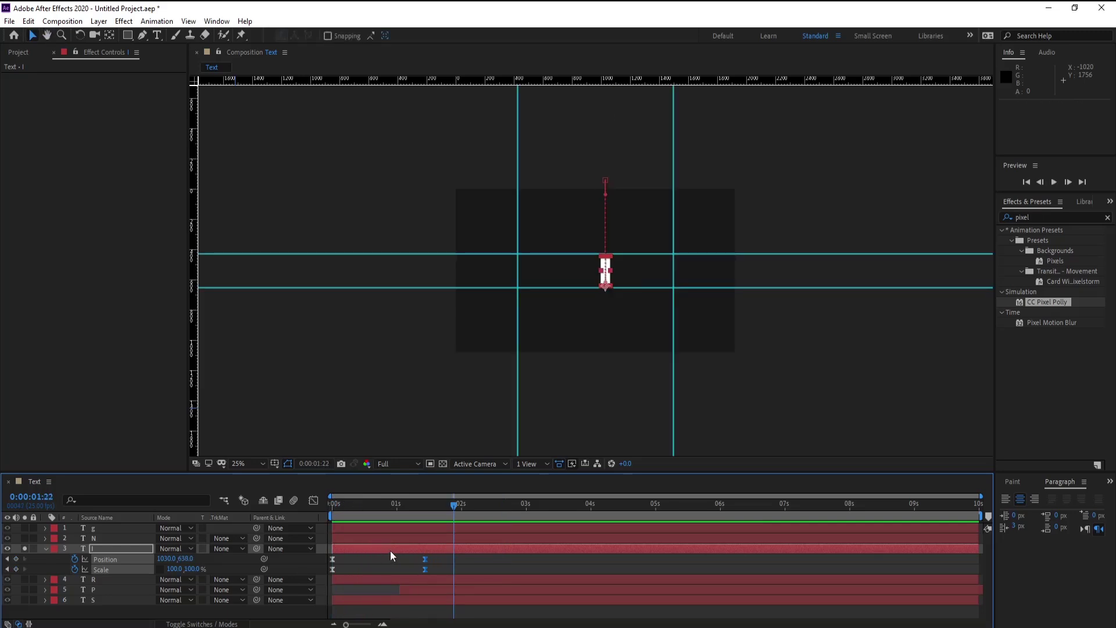
drag(395, 548, 522, 557)
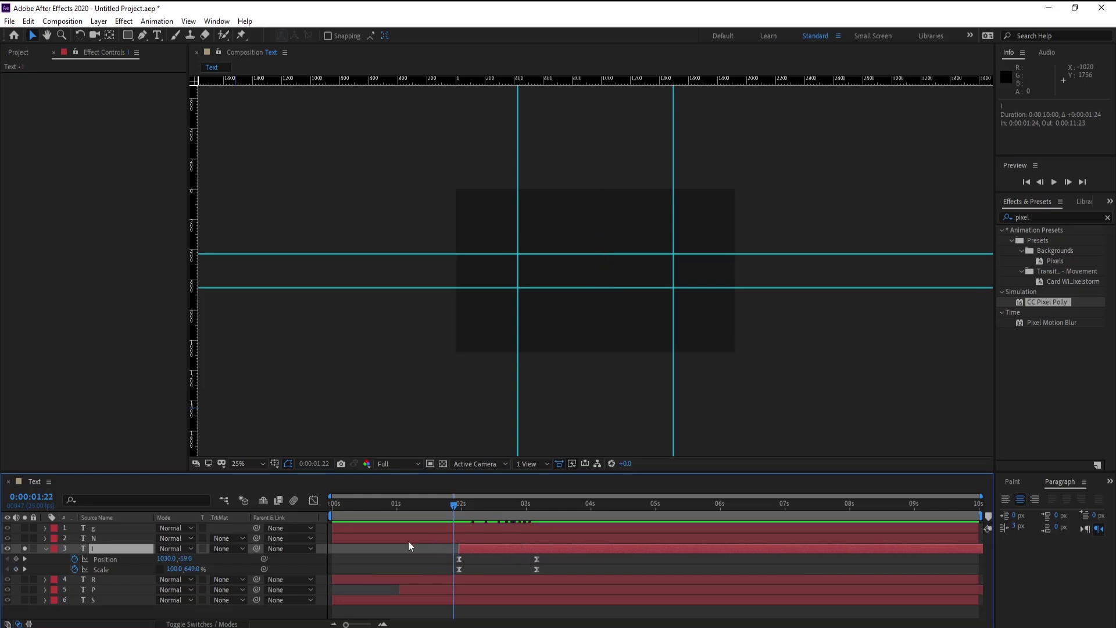
click(62, 539)
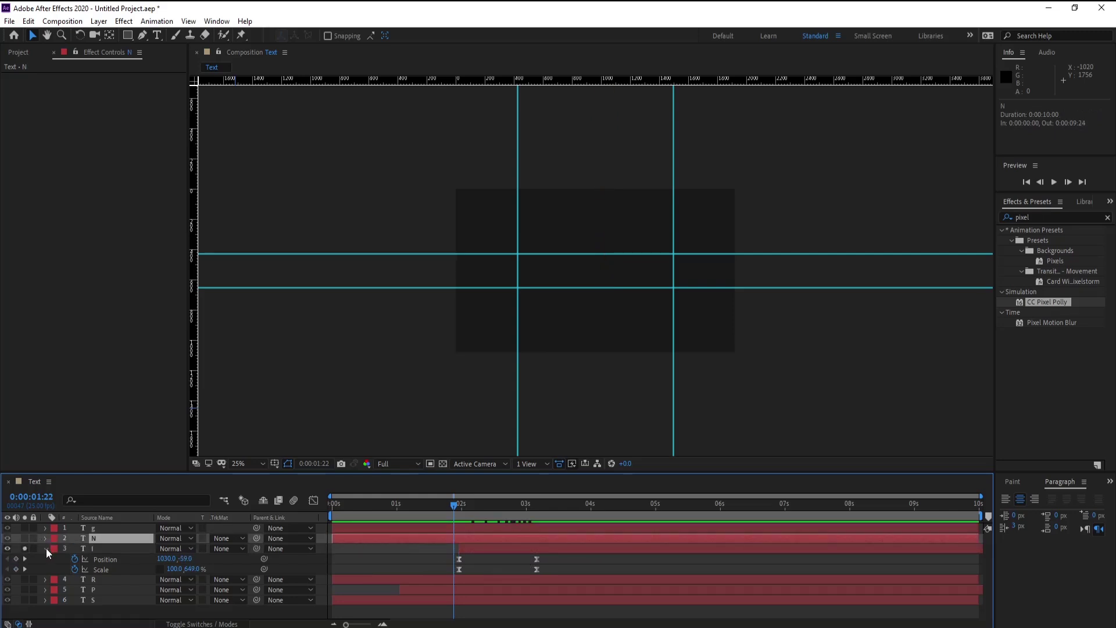
Solo the N and I layers and apply CC Bend It, found by searching 'bend', to the N layer
click(46, 548)
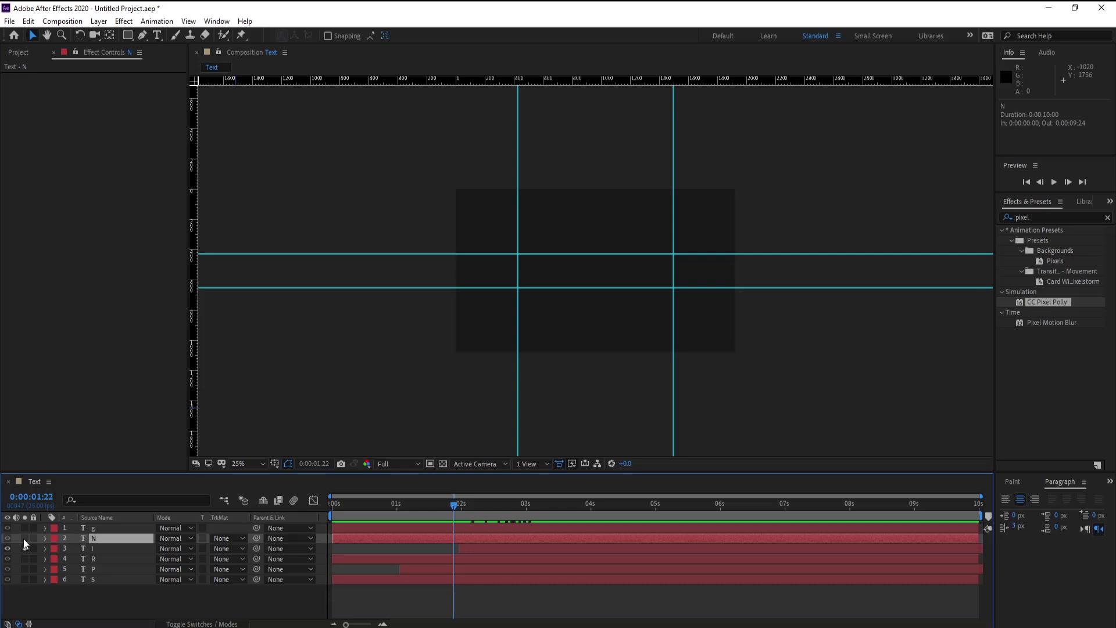
drag(23, 538, 24, 548)
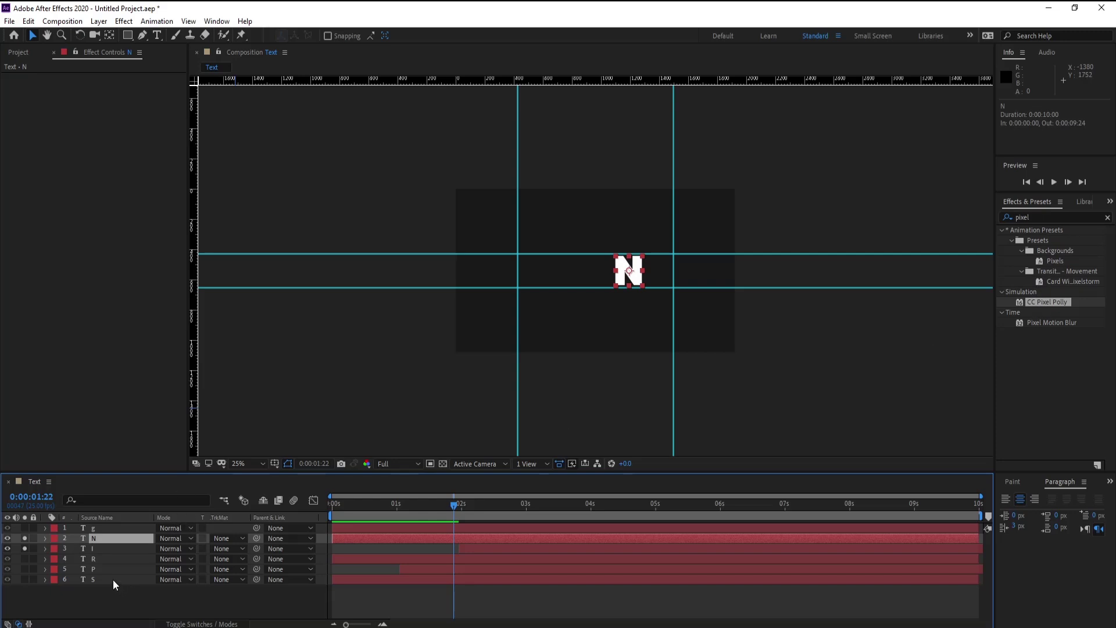
click(1010, 218)
text(ne)
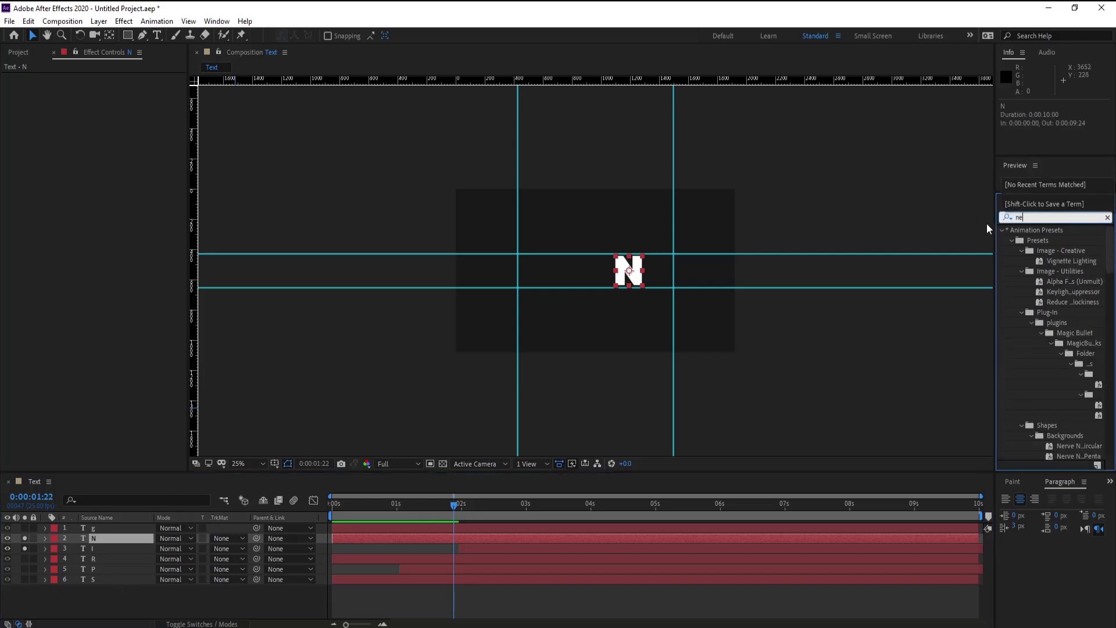
text(nd)
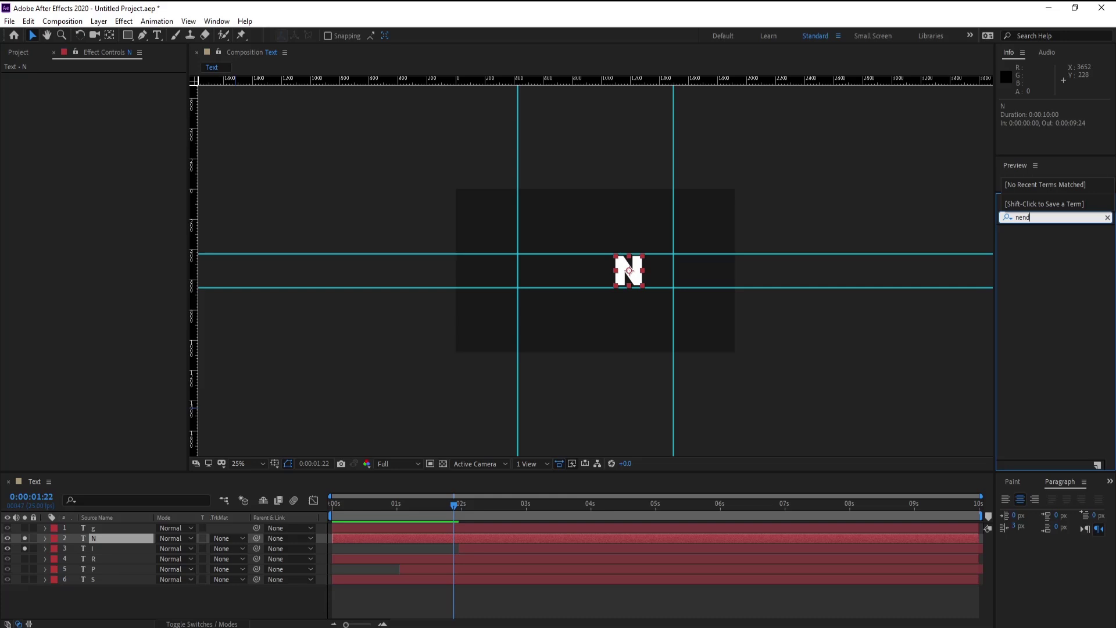
key(BackSpace)
key(BackSpace)
key(BackSpace)
text(bend)
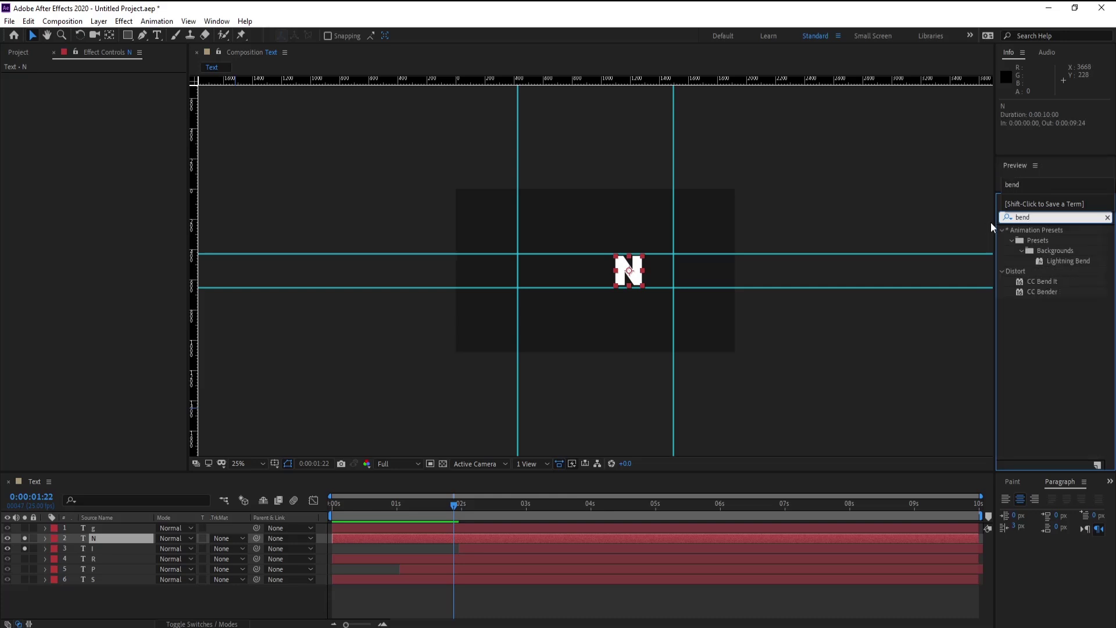
drag(1042, 281, 469, 539)
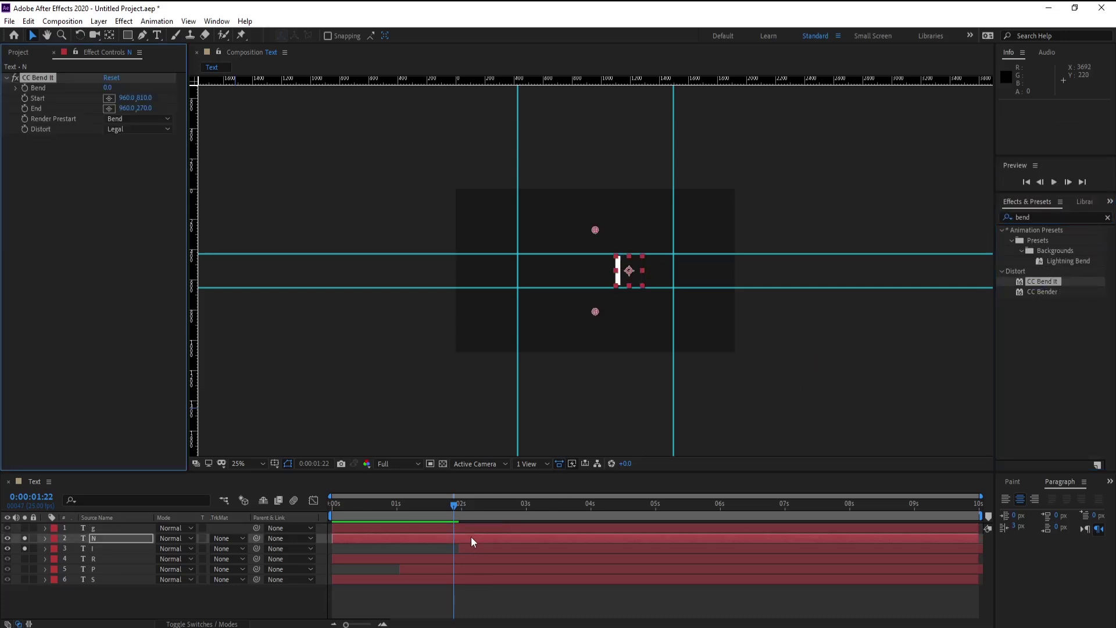
Place the CC Bend It start point below the N and the end point above it
key(period)
key(period)
drag(595, 353, 662, 304)
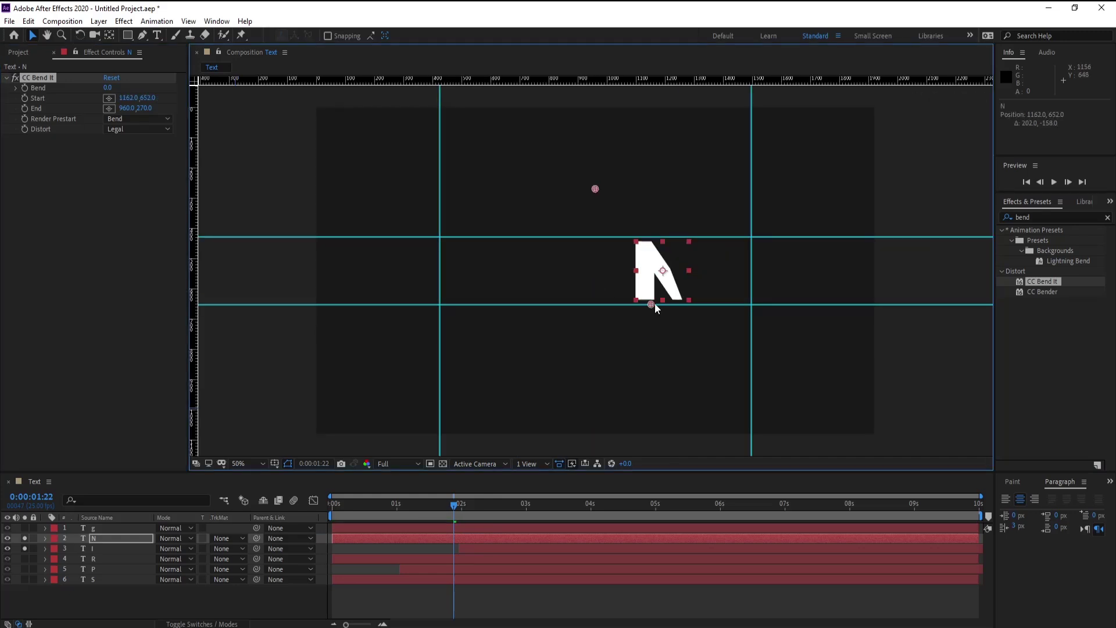
mouse_move(595, 189)
mouse_down()
mouse_move(662, 237)
mouse_move(661, 218)
mouse_up()
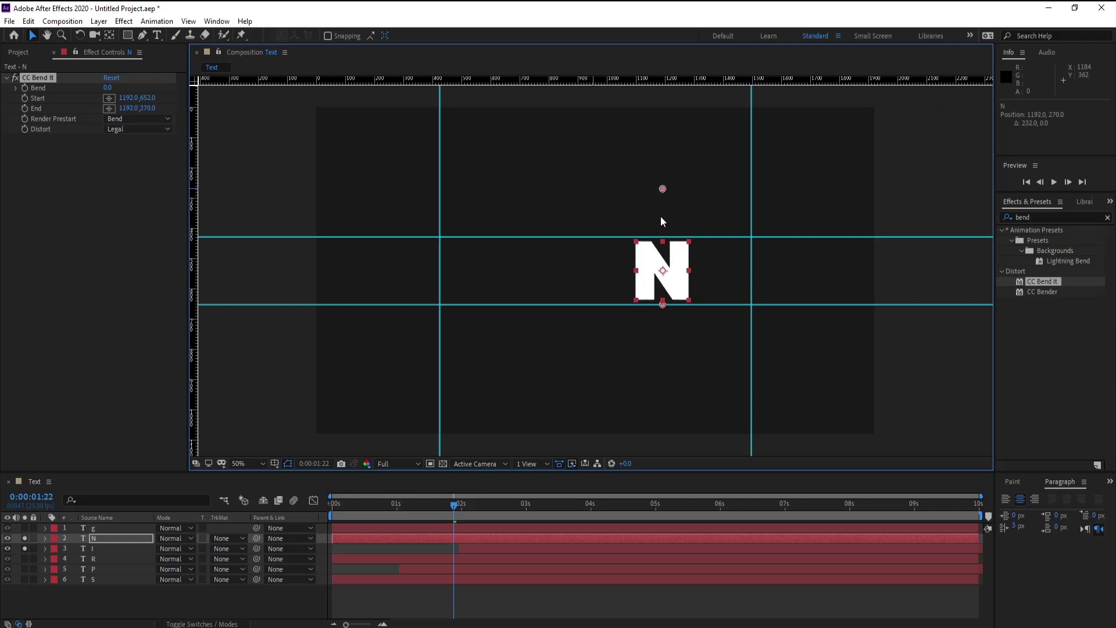
drag(663, 304, 663, 314)
Set Render Prestart to Static and Bend to 39, and start the N layer at 2:16
click(127, 119)
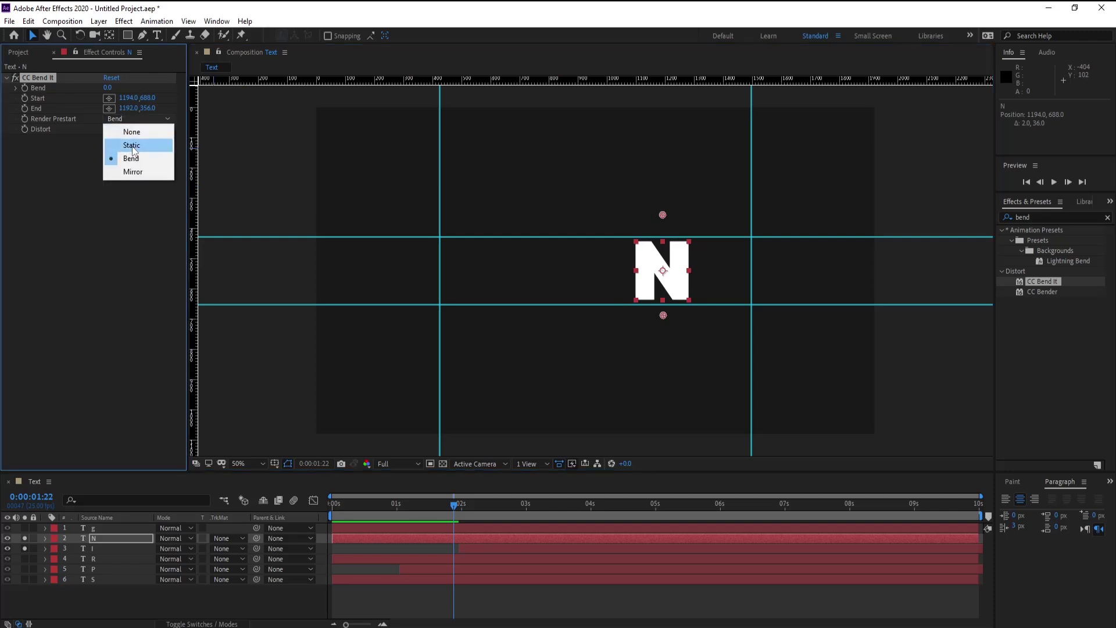
click(132, 145)
drag(117, 90, 71, 95)
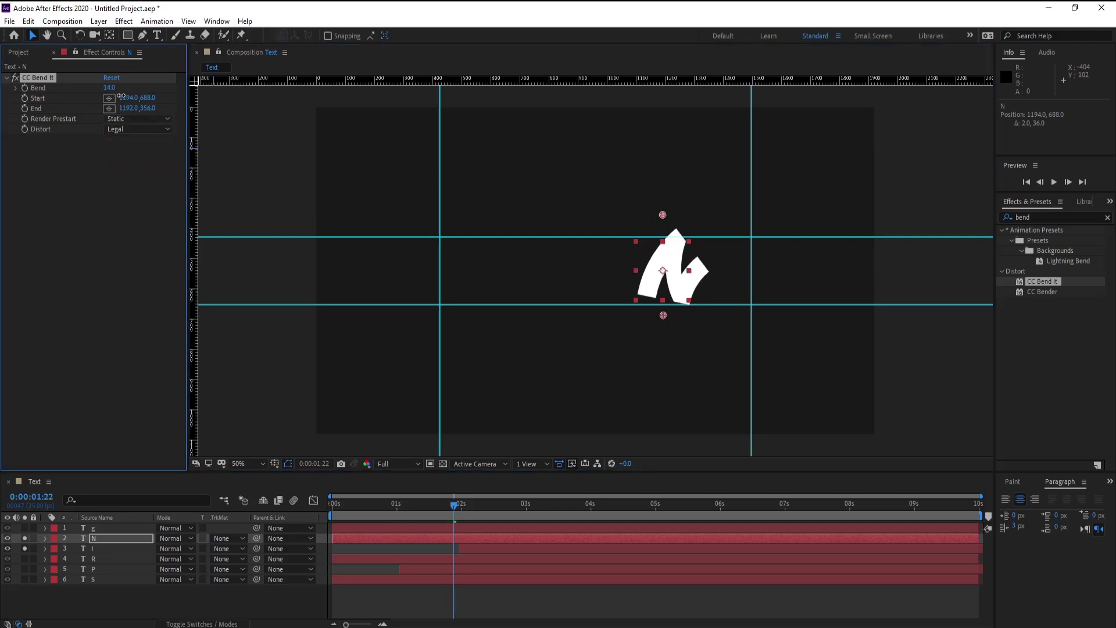
click(117, 119)
click(129, 172)
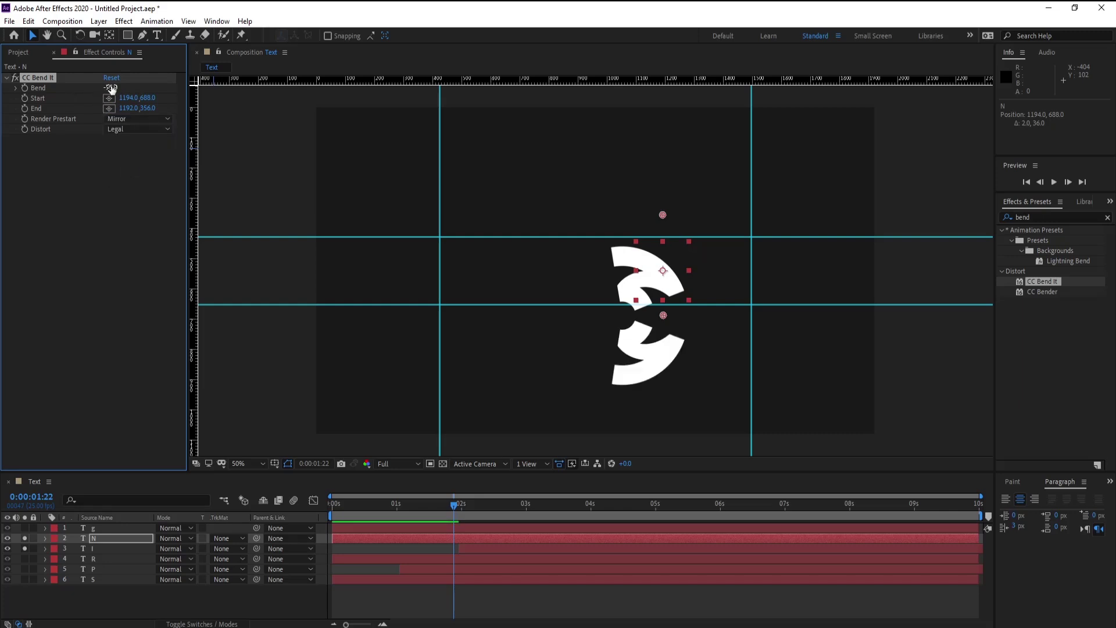
drag(127, 89, 158, 90)
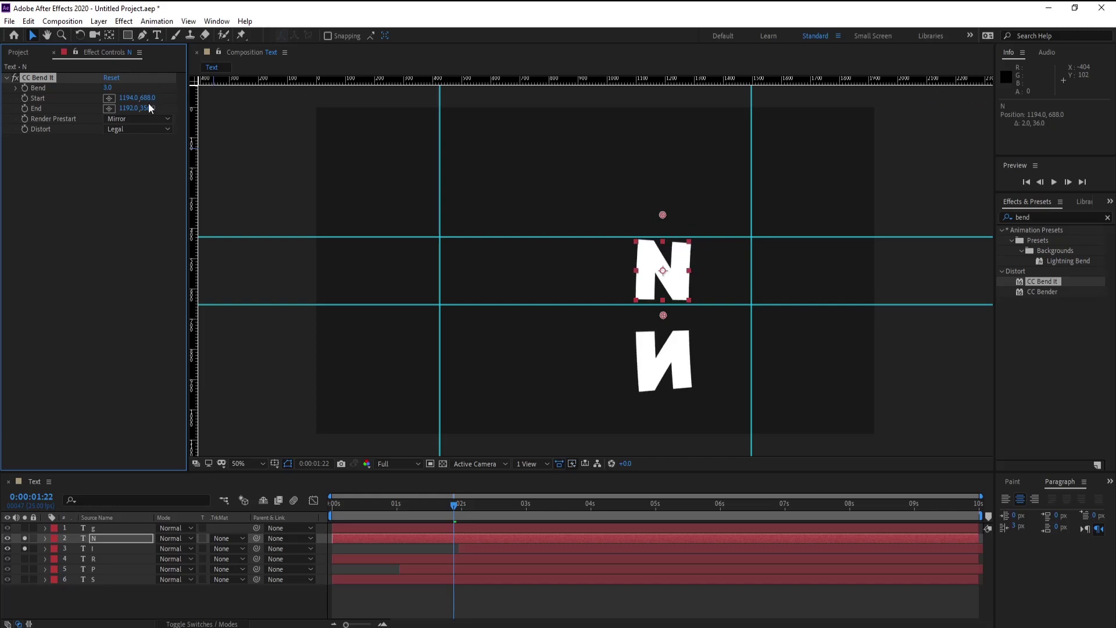
click(142, 119)
click(144, 145)
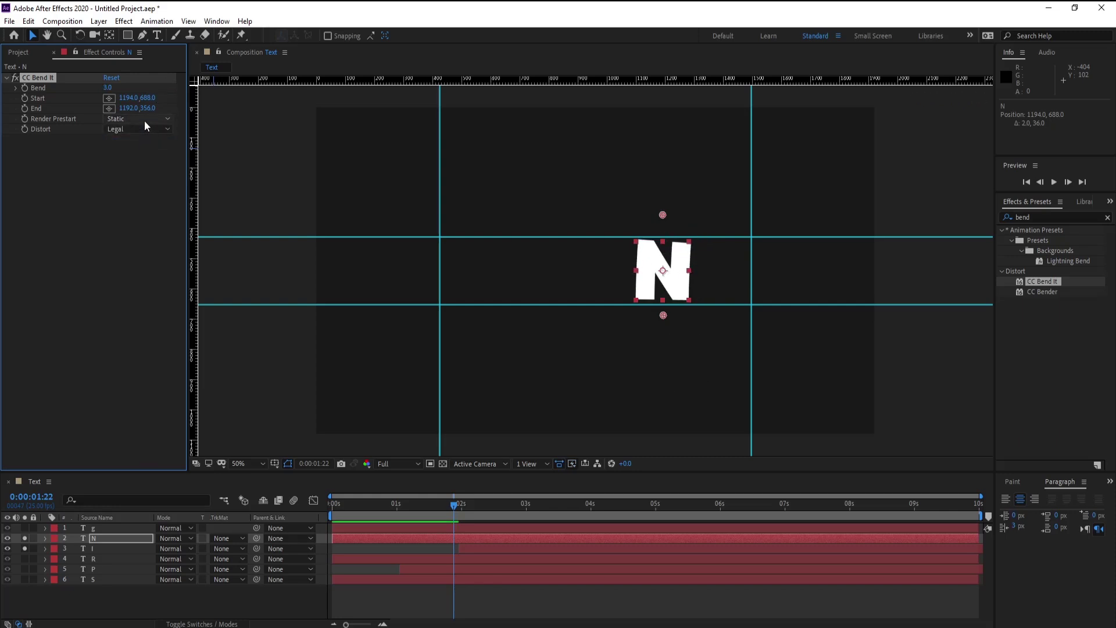
click(144, 119)
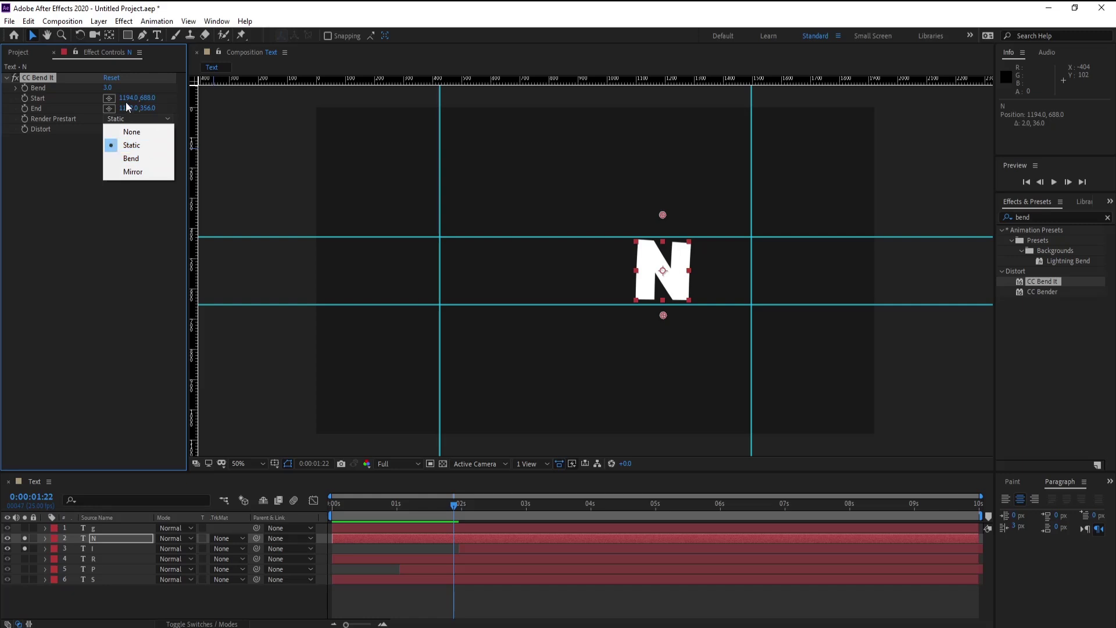
click(117, 88)
mouse_move(111, 88)
mouse_down()
mouse_move(129, 88)
mouse_move(96, 95)
mouse_move(145, 105)
mouse_up()
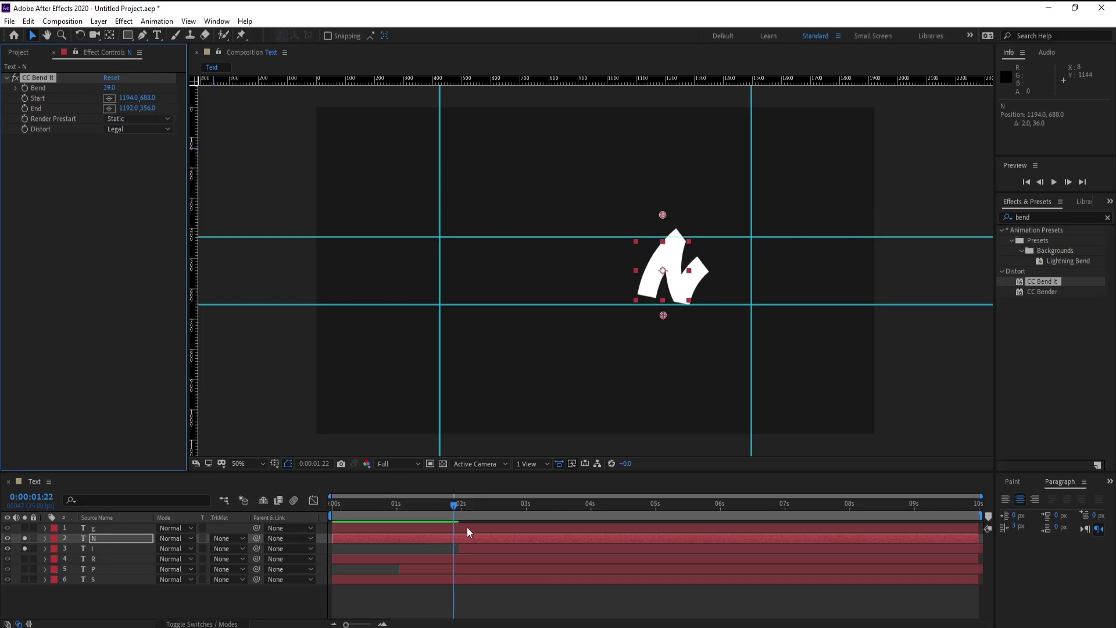
drag(462, 539, 634, 547)
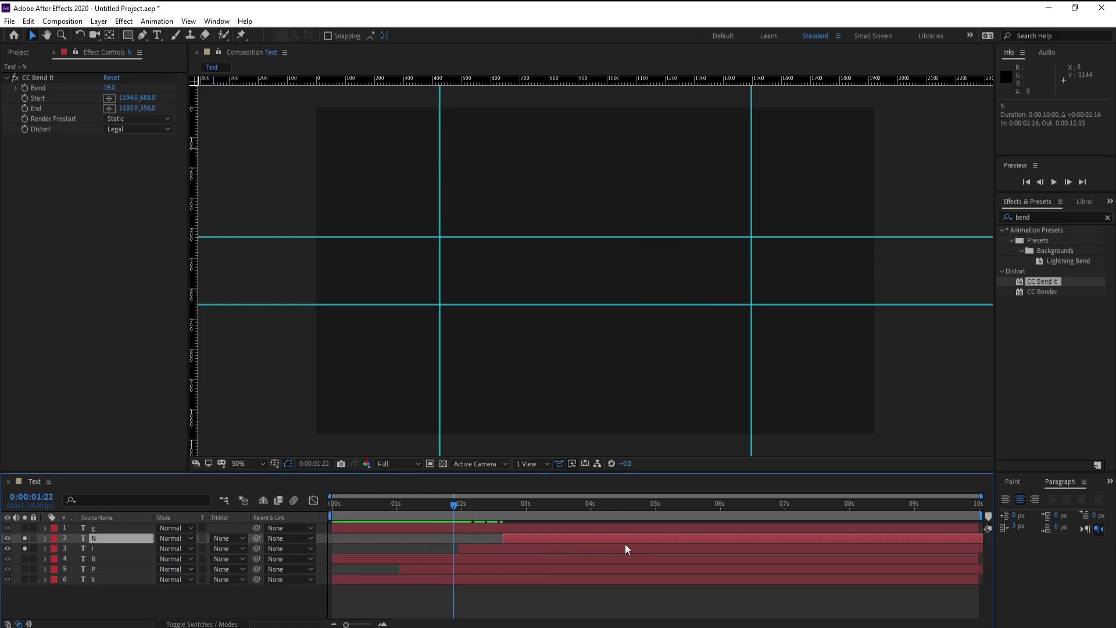
Keyframe the N's Bend at 0 and move that keyframe to 3:12
click(503, 506)
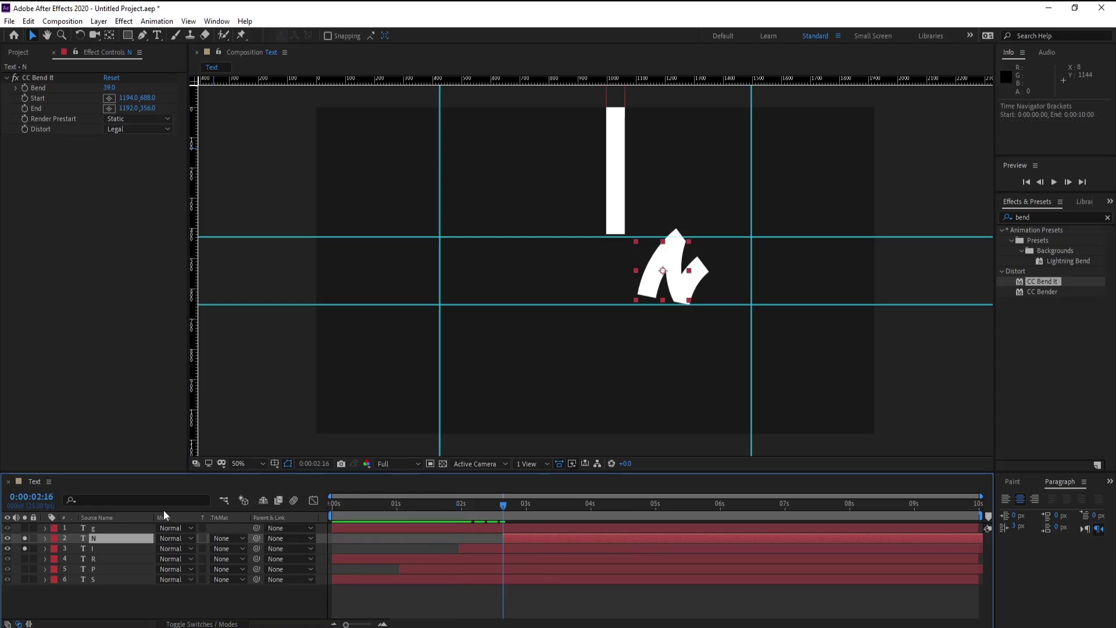
key(y)
drag(664, 272, 663, 298)
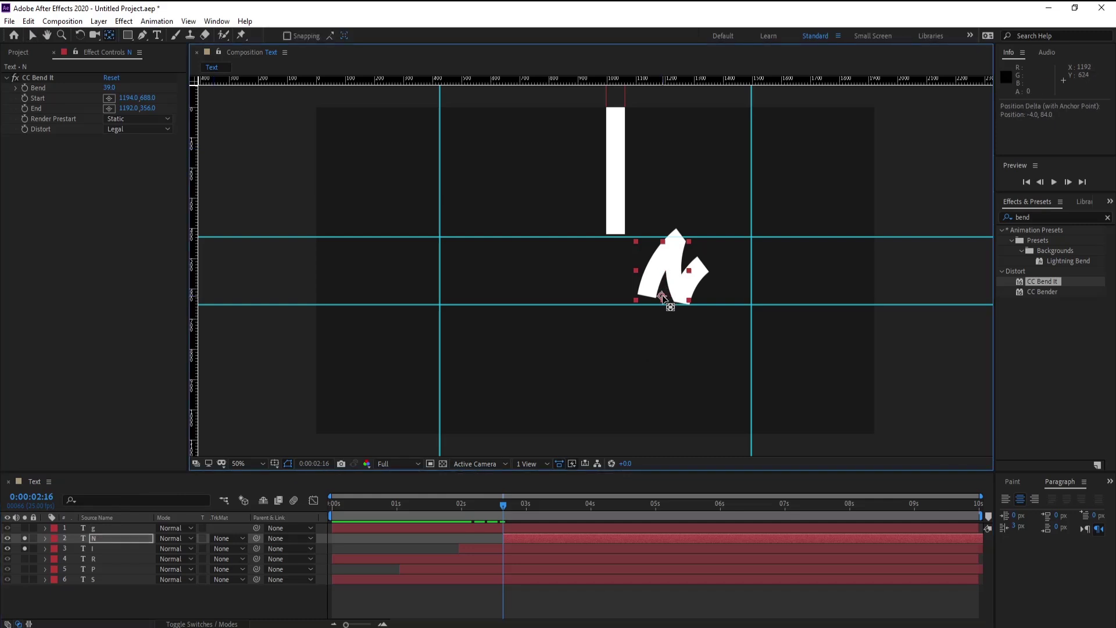
key(ctrl+z)
key(v)
click(27, 92)
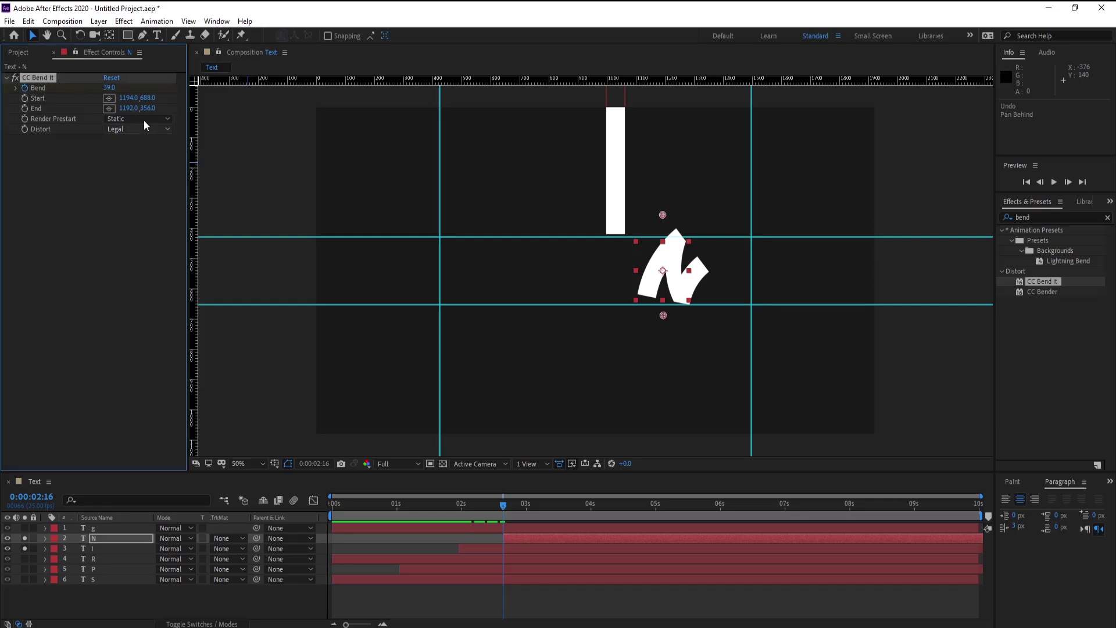
click(109, 88)
text(0)
key(Return)
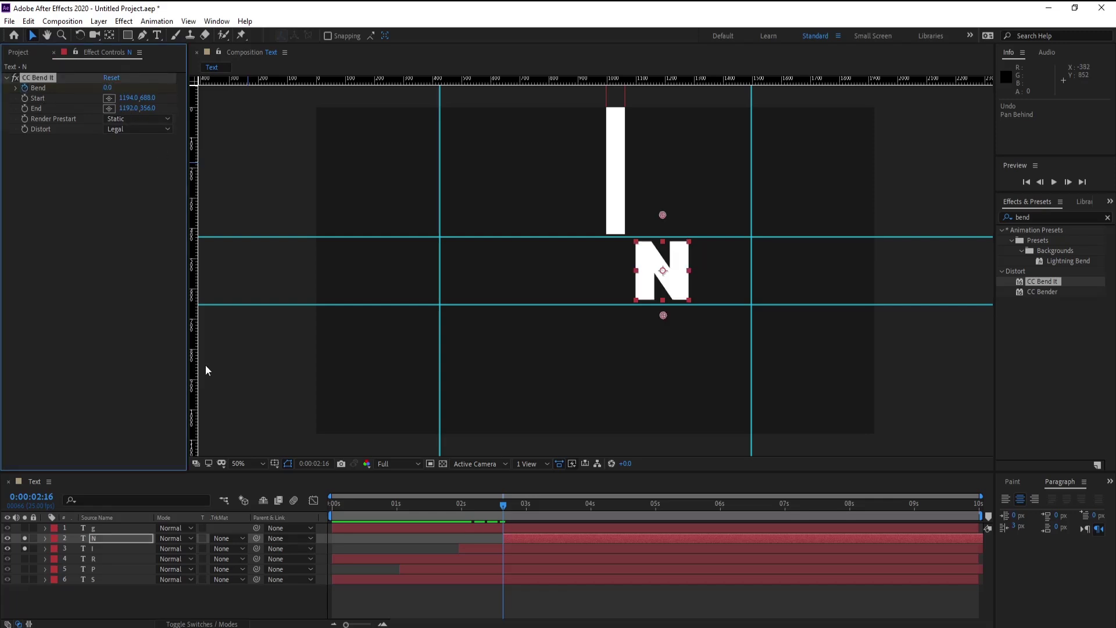
key(u)
drag(503, 559, 557, 559)
Add alternating Bend keyframes: -44, an opposite bend at 3:01, near-straight at 3:06
drag(110, 90, 88, 88)
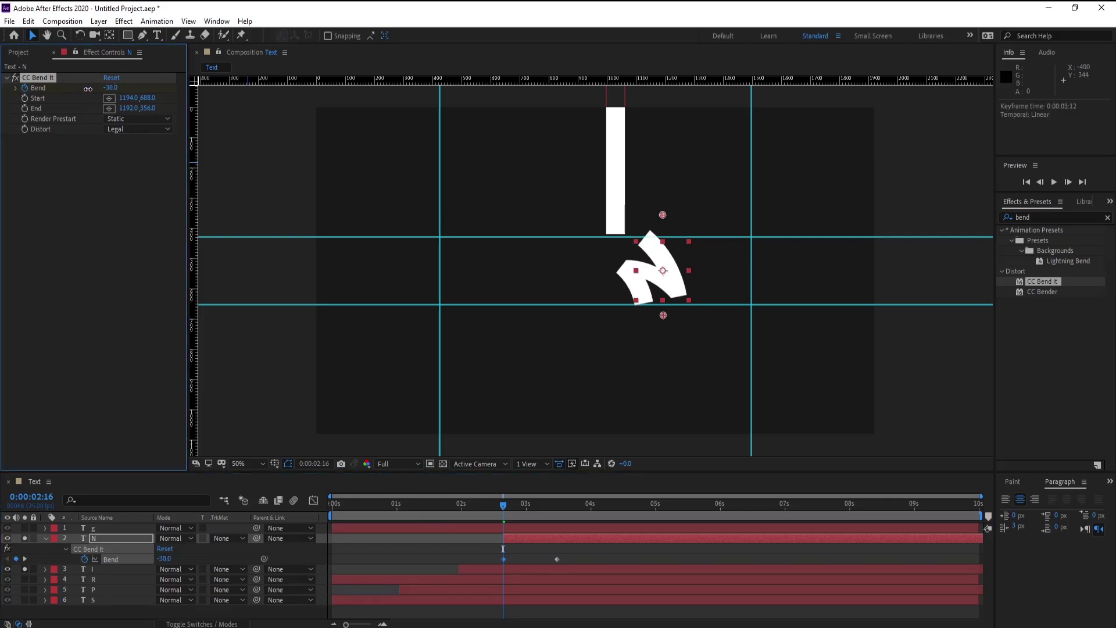
drag(523, 504, 529, 506)
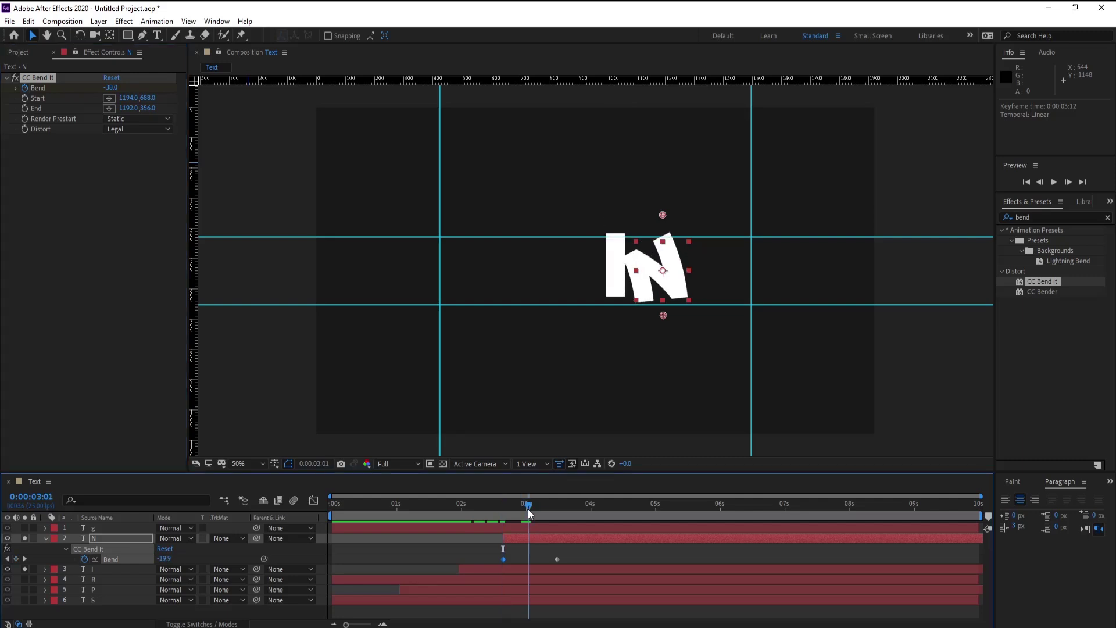
drag(113, 89, 173, 127)
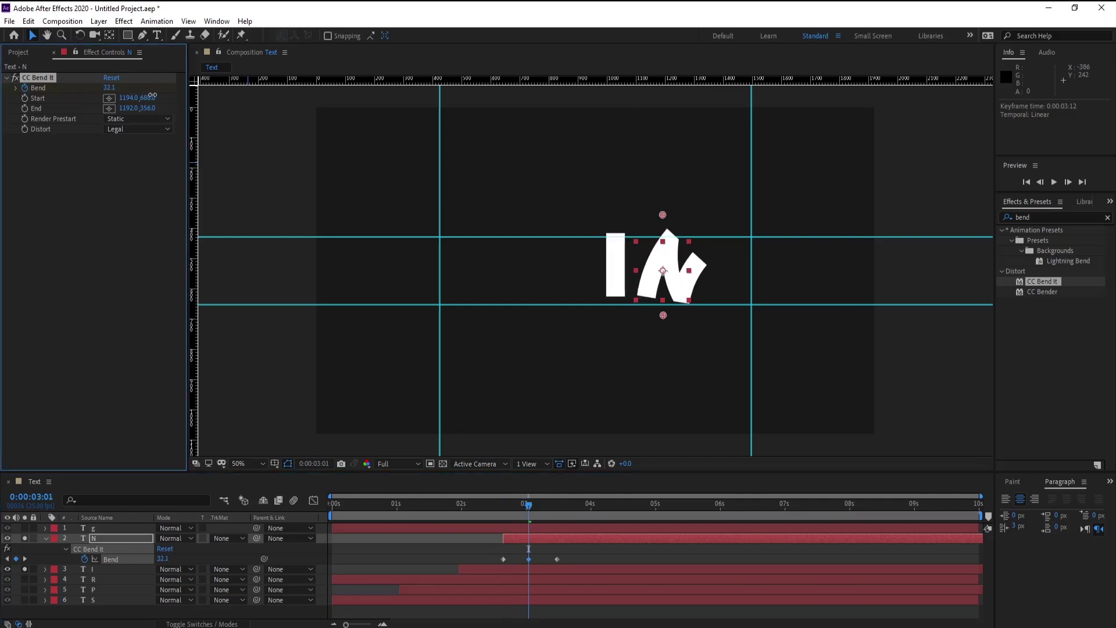
drag(526, 501, 542, 504)
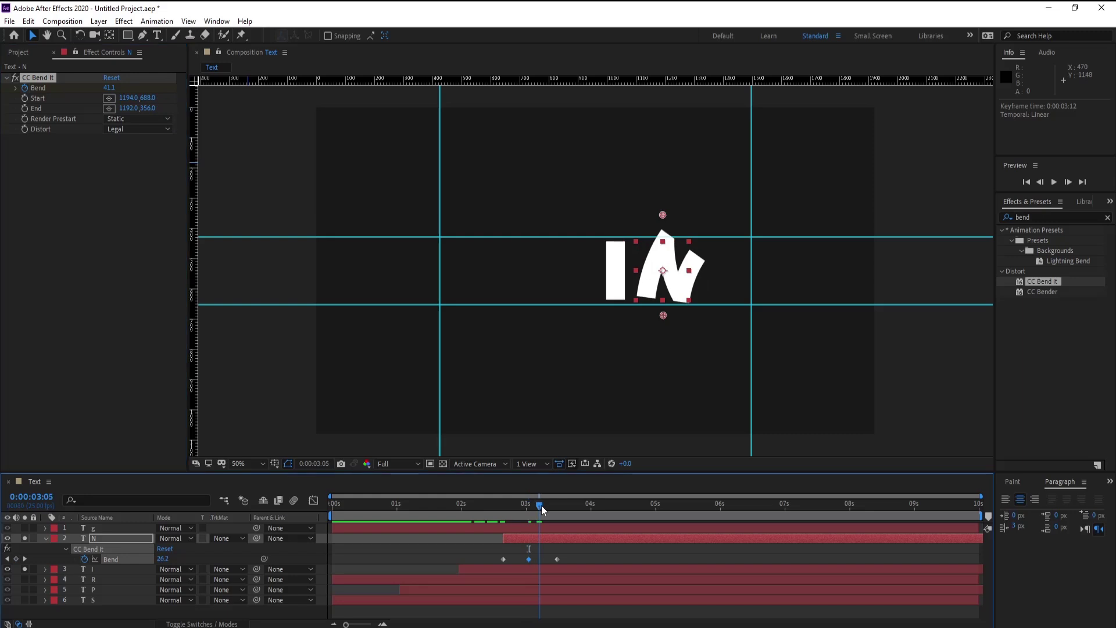
drag(107, 88, 86, 89)
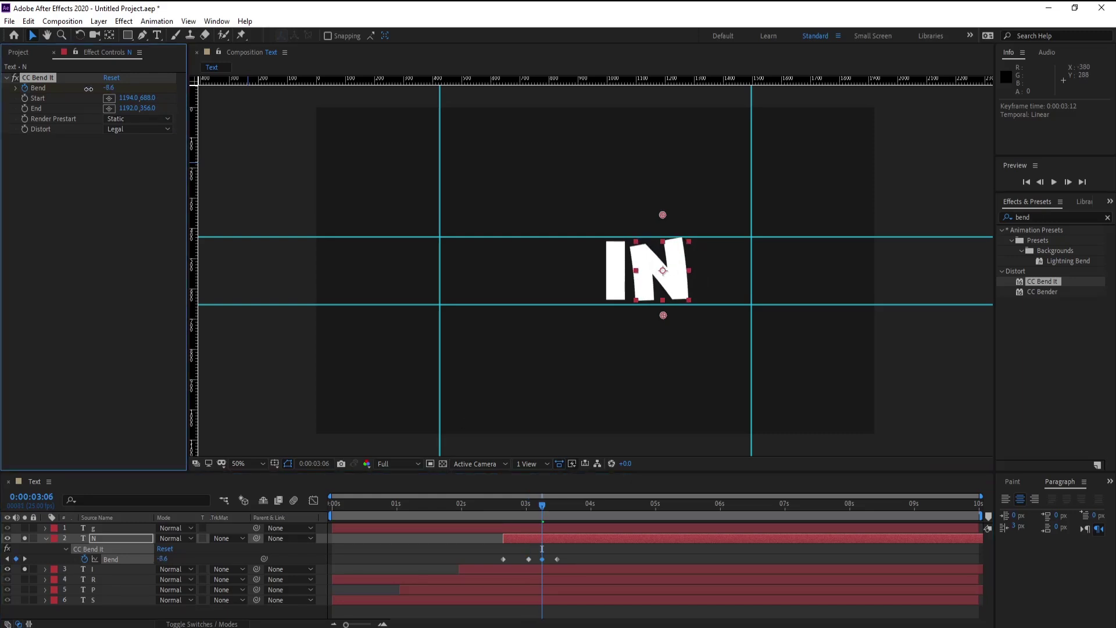
Add a slight opposite bend at 3:10 and shift all five Bend keyframes slightly later
drag(557, 559, 562, 560)
click(555, 505)
drag(555, 511, 553, 511)
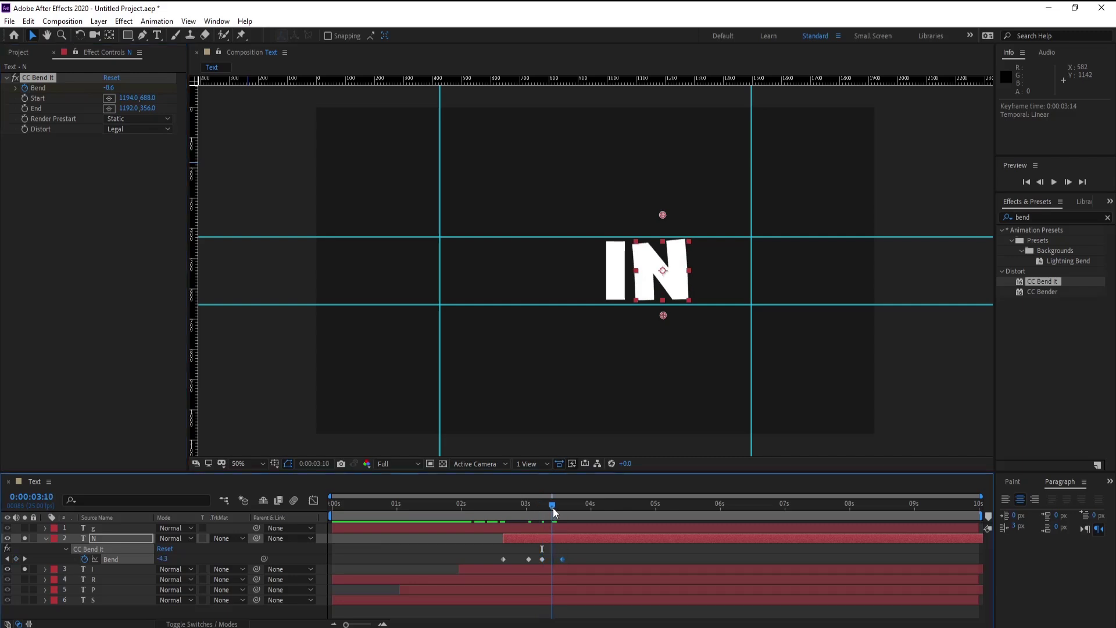
drag(110, 90, 122, 96)
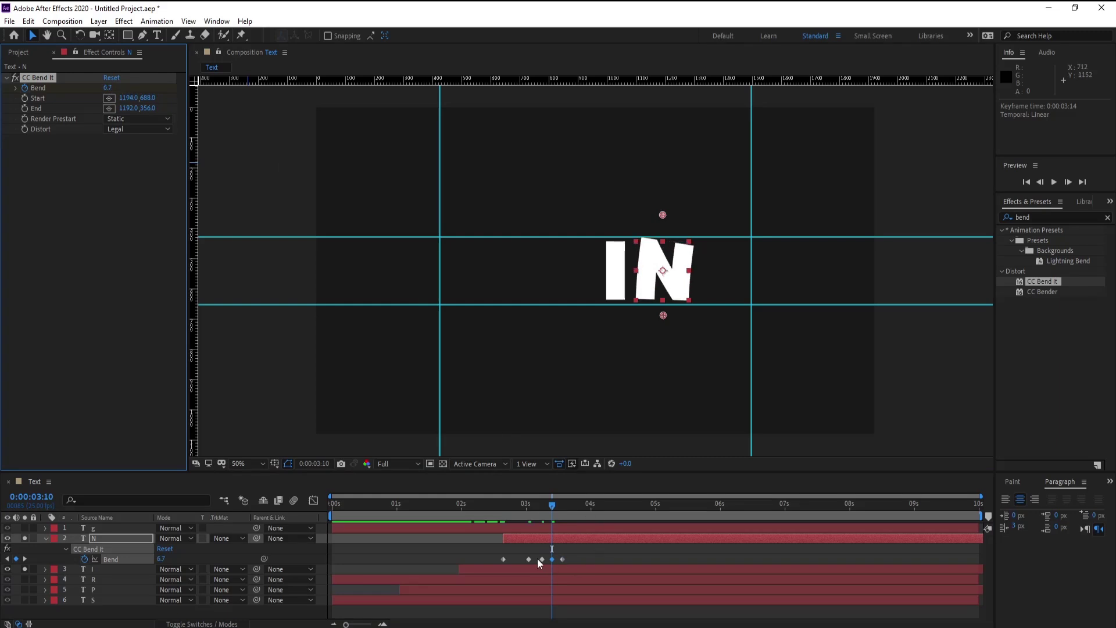
mouse_move(567, 554)
mouse_down()
mouse_move(499, 567)
mouse_move(555, 559)
mouse_move(524, 559)
mouse_up()
click(514, 542)
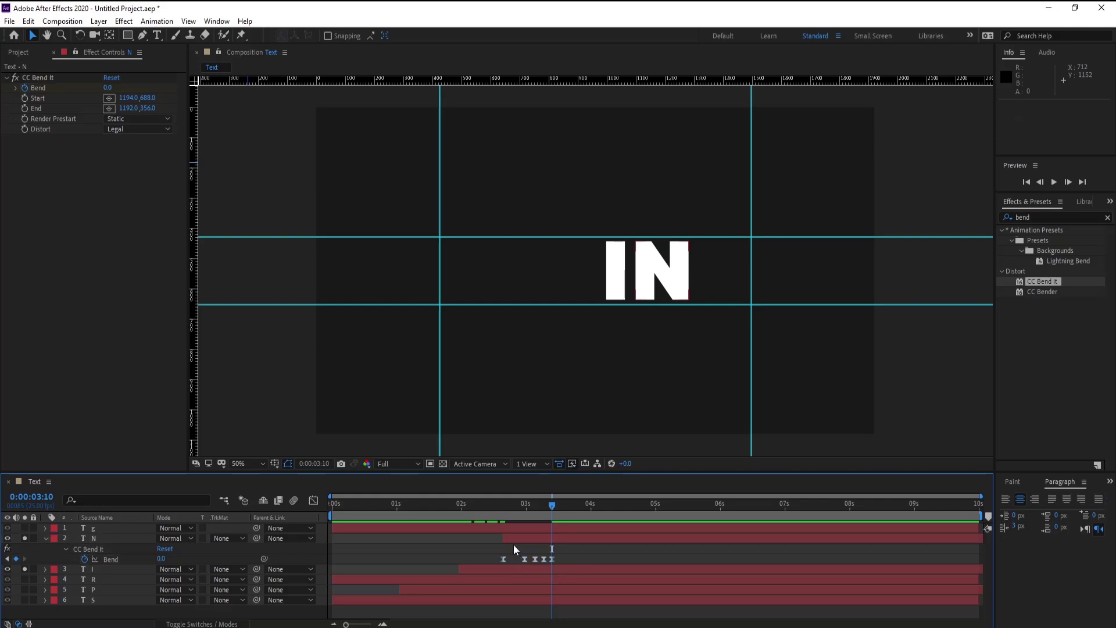
Keyframe the N's Opacity at 0% at its 2:16 start
key(u)
drag(508, 512, 508, 515)
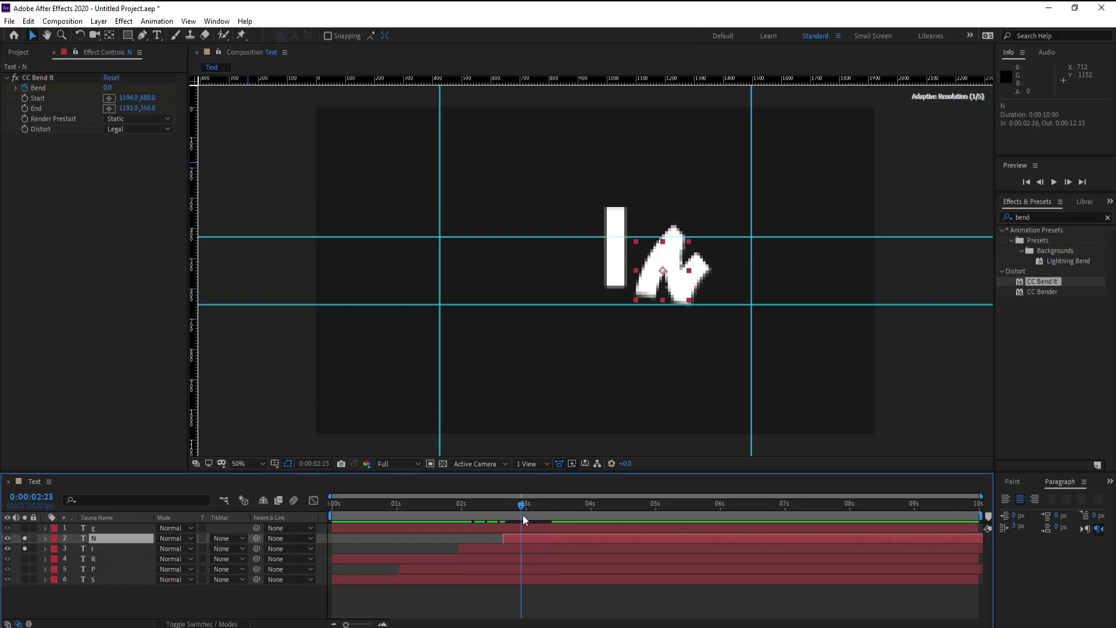
key(space)
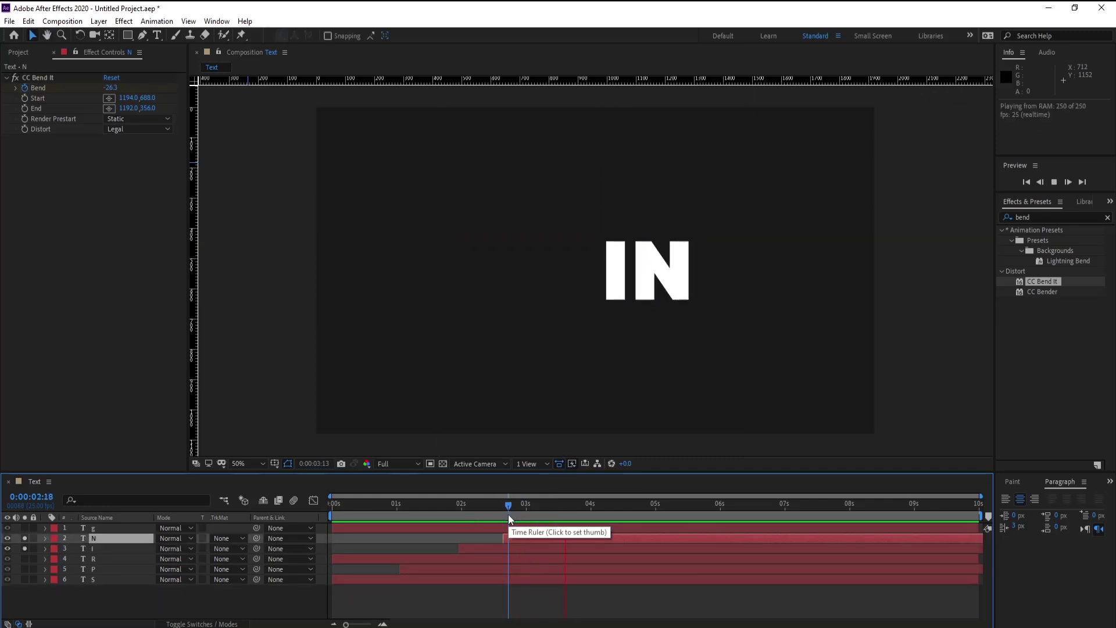
key(space)
drag(510, 516, 504, 507)
key(t)
click(74, 549)
drag(503, 549, 514, 550)
drag(163, 549, 103, 548)
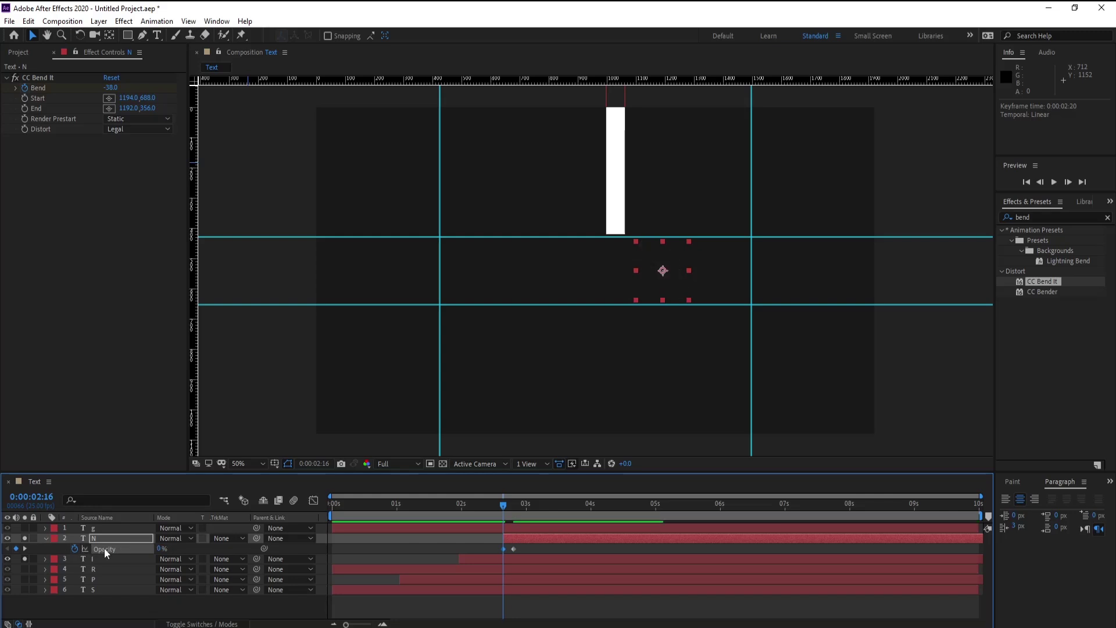
key(t)
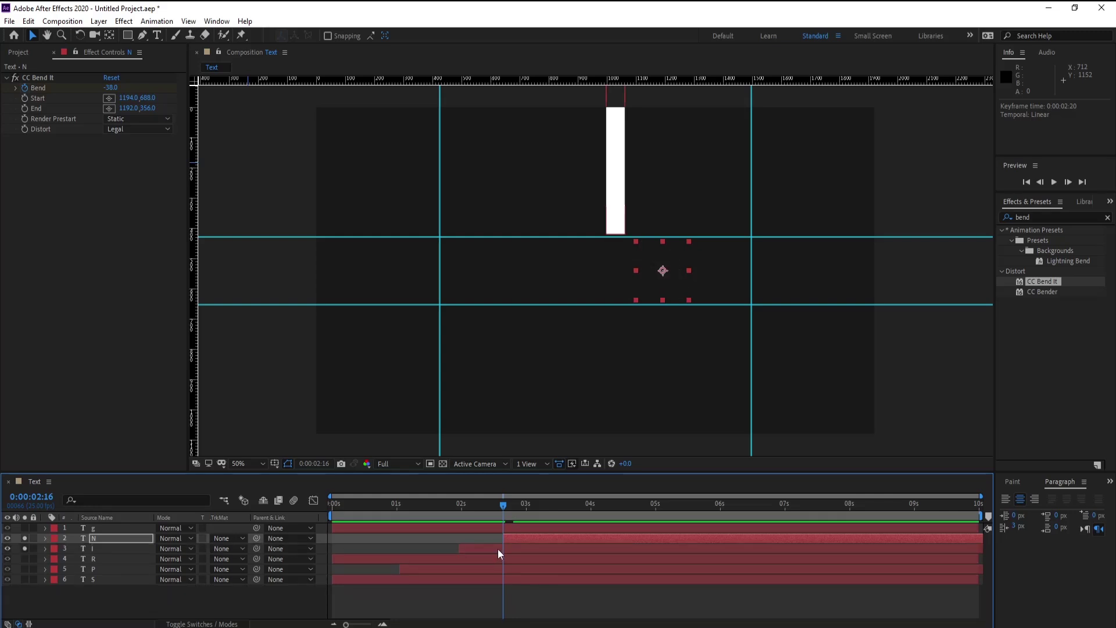
Align the 100% Opacity keyframe with 3:01, apply Easy Ease, and preview the fade
key(space)
key(t)
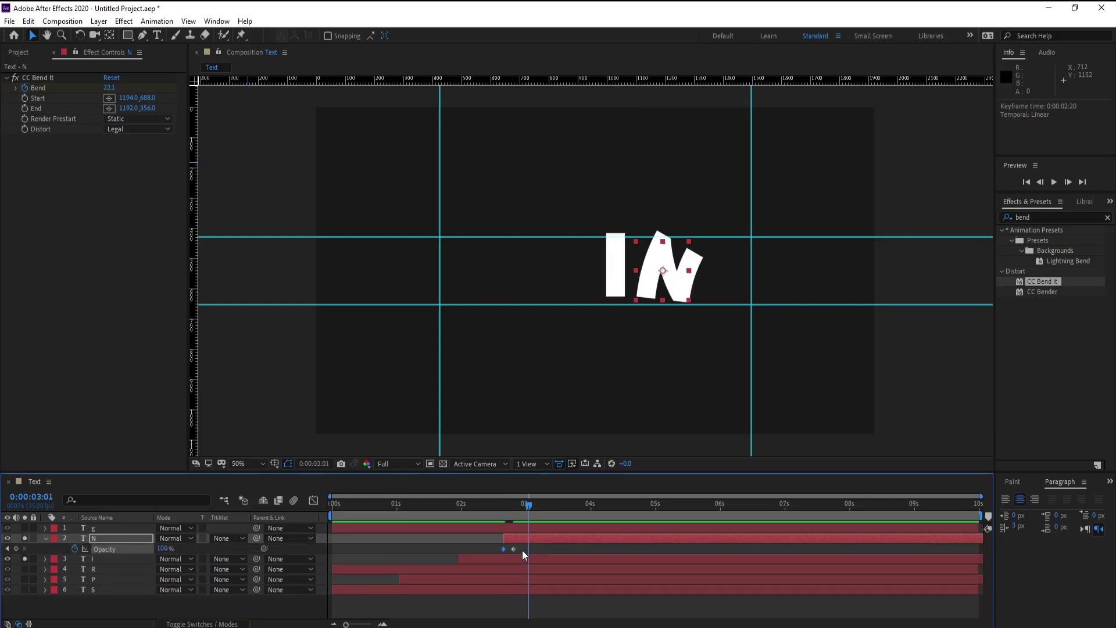
key(u)
mouse_move(514, 569)
mouse_down()
mouse_move(571, 560)
mouse_move(489, 571)
mouse_up()
key(F9)
click(505, 514)
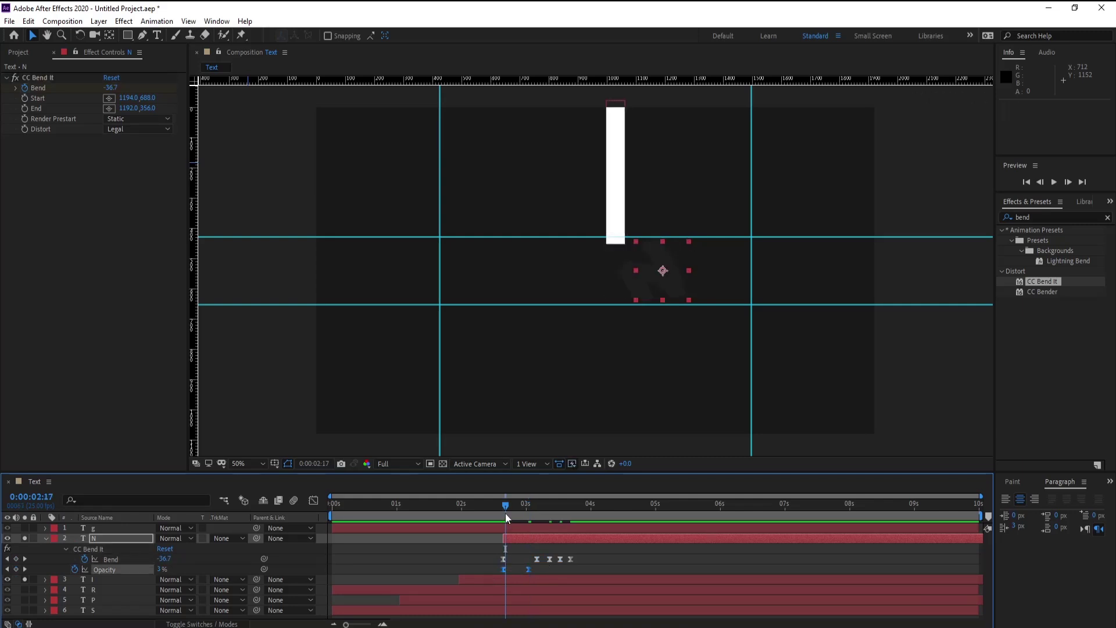
drag(505, 511, 502, 509)
key(space)
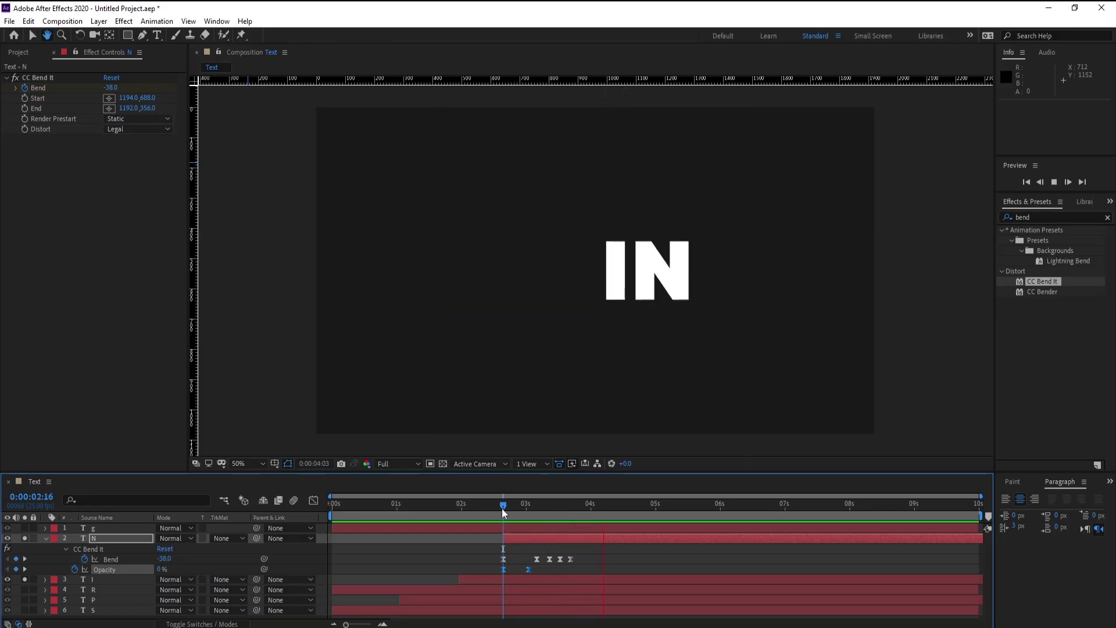
click(46, 539)
Start the g layer at 3:12 with a Position keyframe placing the G off-screen right
click(89, 529)
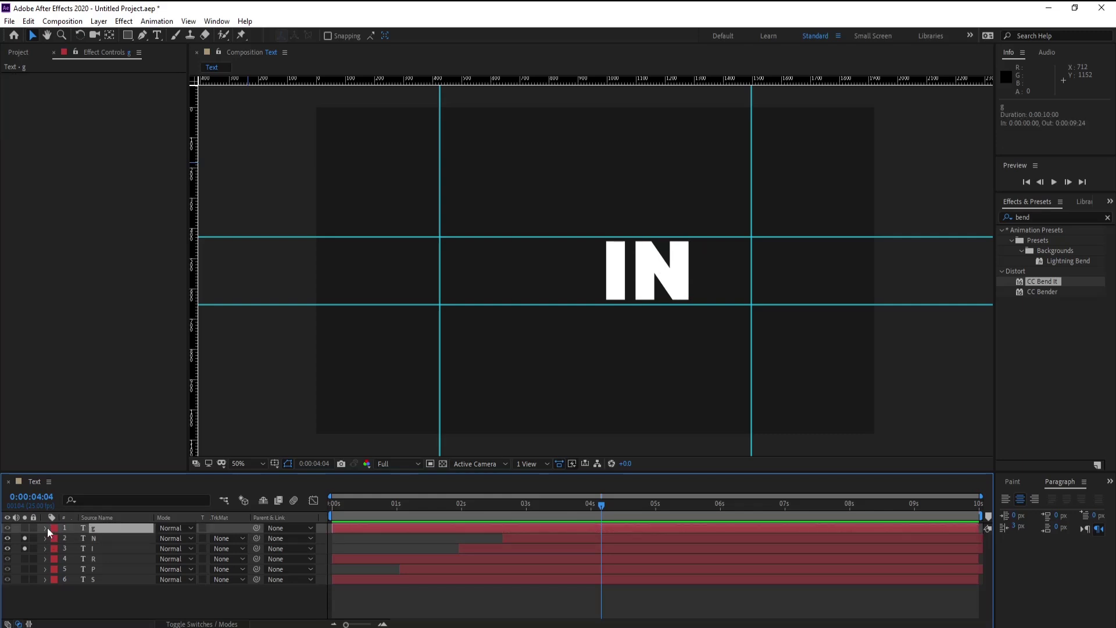
click(23, 528)
drag(515, 527, 701, 527)
drag(601, 505, 557, 504)
key(p)
click(74, 539)
key(Return)
drag(557, 538, 651, 539)
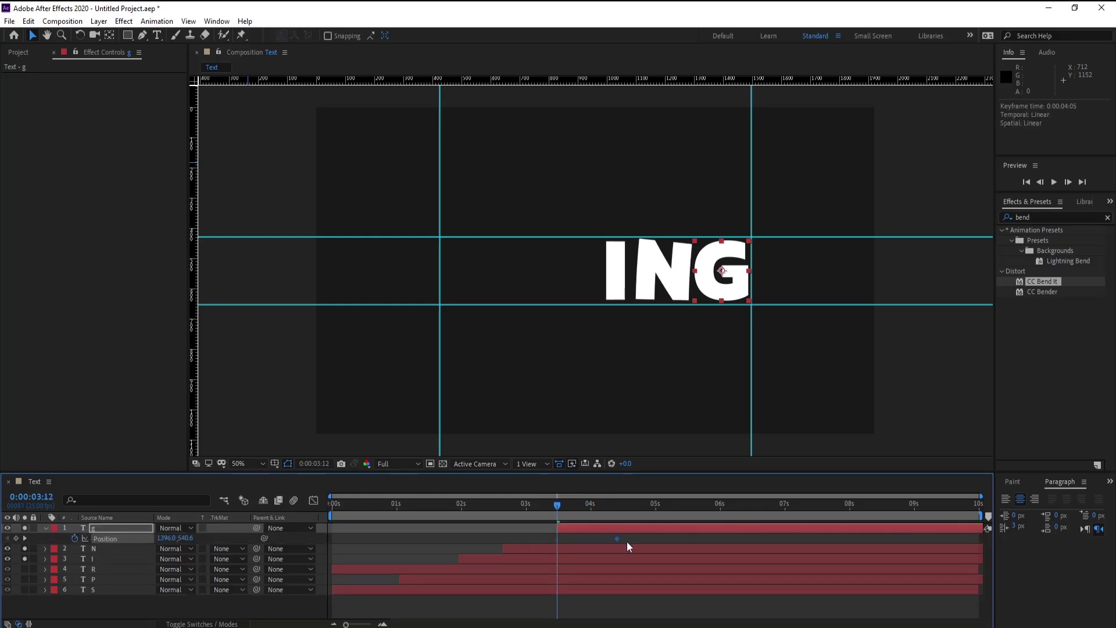
drag(186, 538, 283, 538)
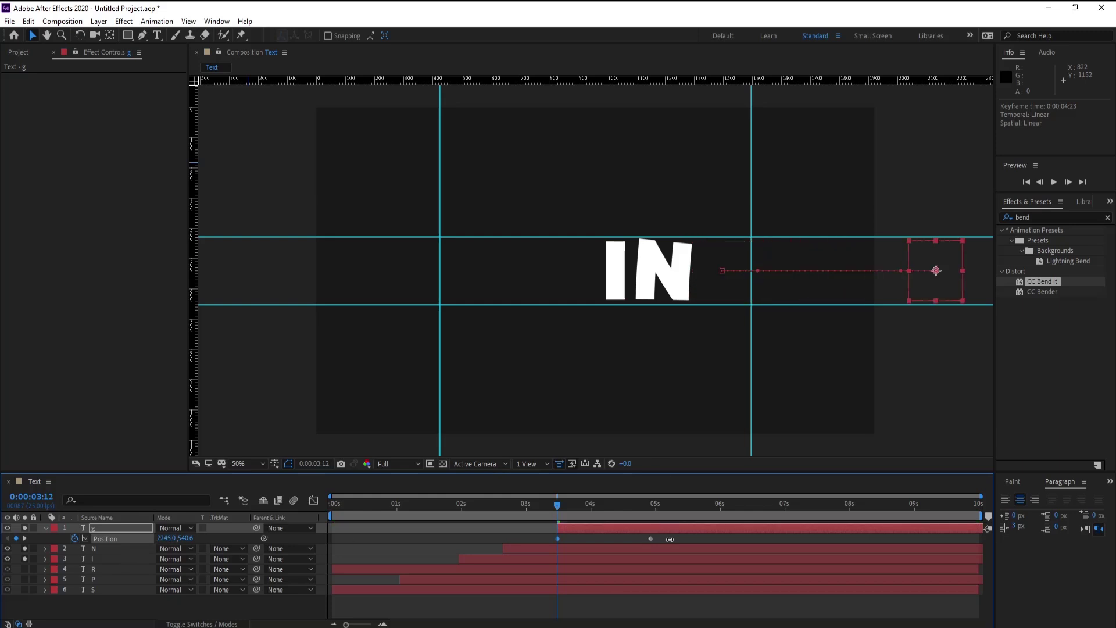
Keyframe the G sliding left to rest beside IN around 4:20, then preview
click(632, 505)
drag(634, 505, 642, 507)
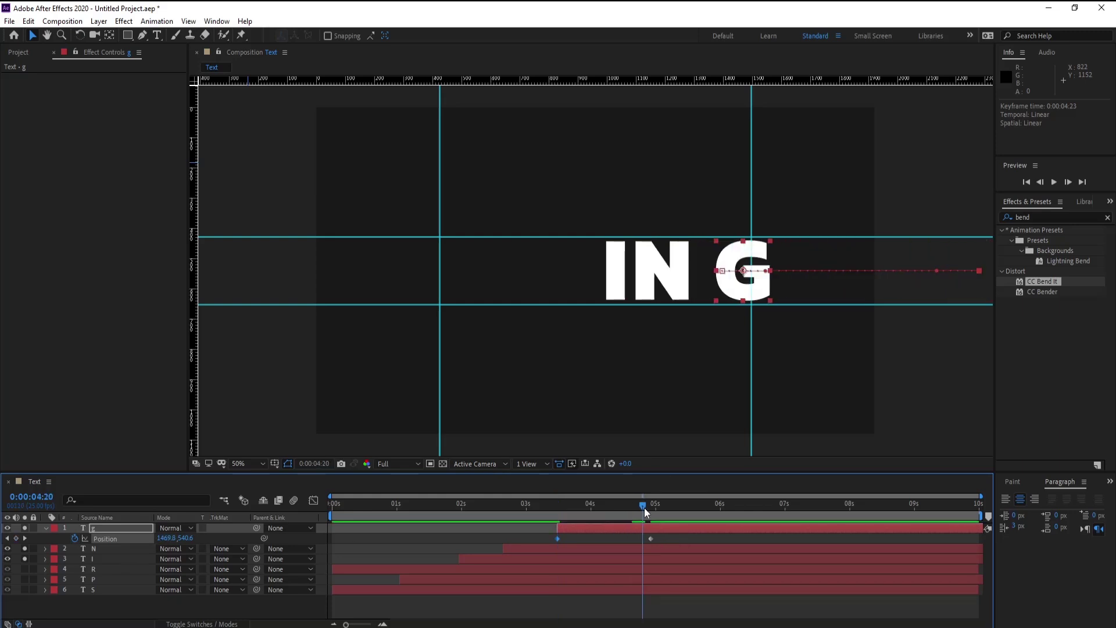
drag(172, 542, 107, 539)
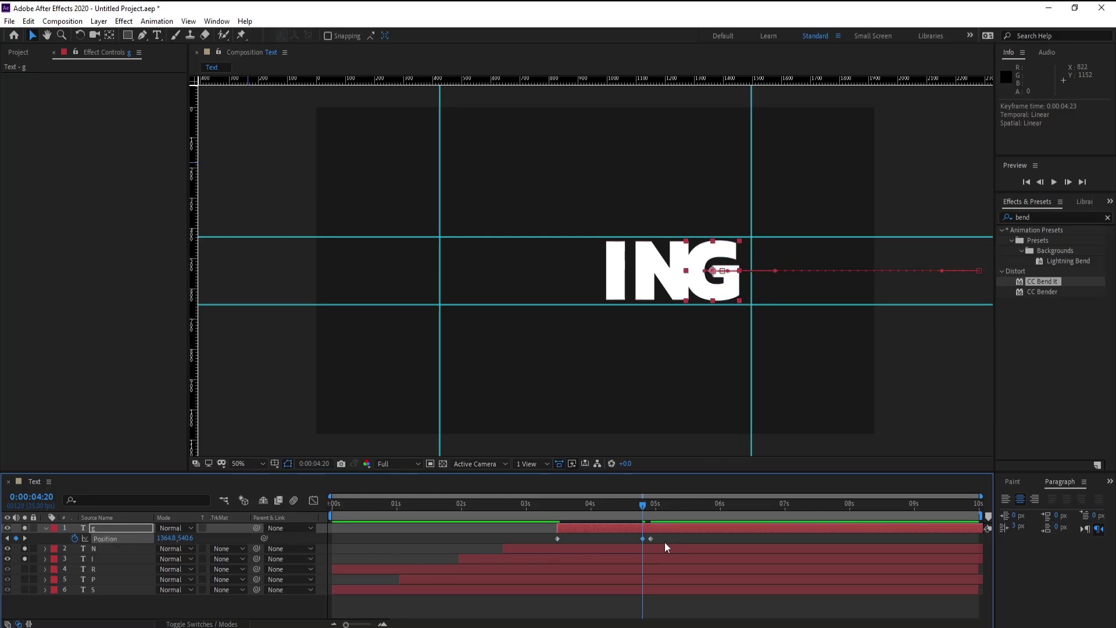
drag(660, 538, 523, 543)
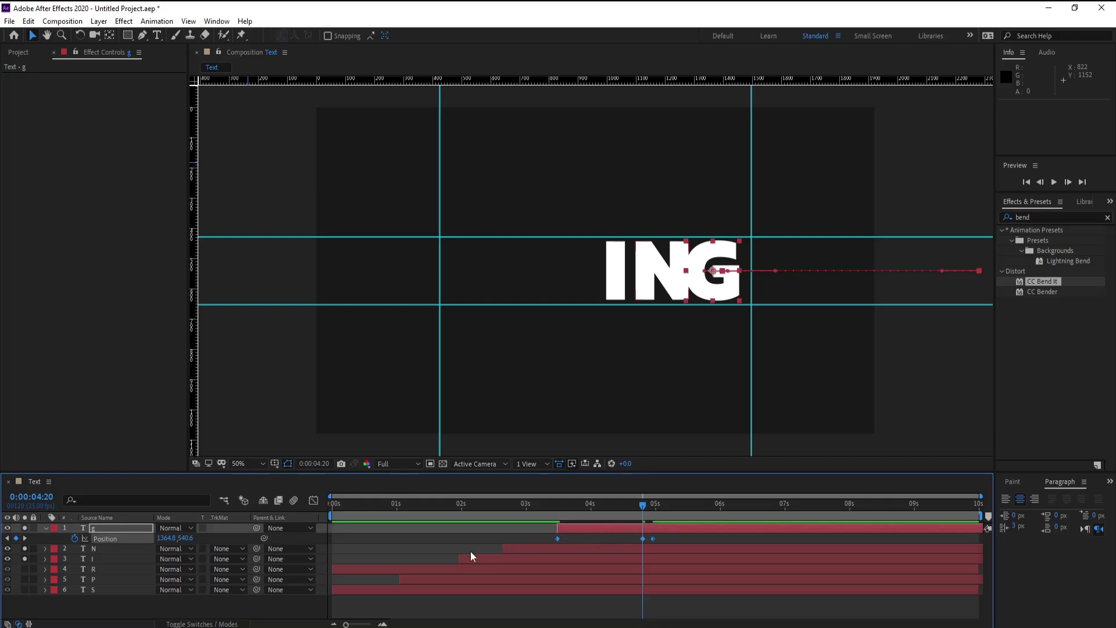
click(557, 508)
key(space)
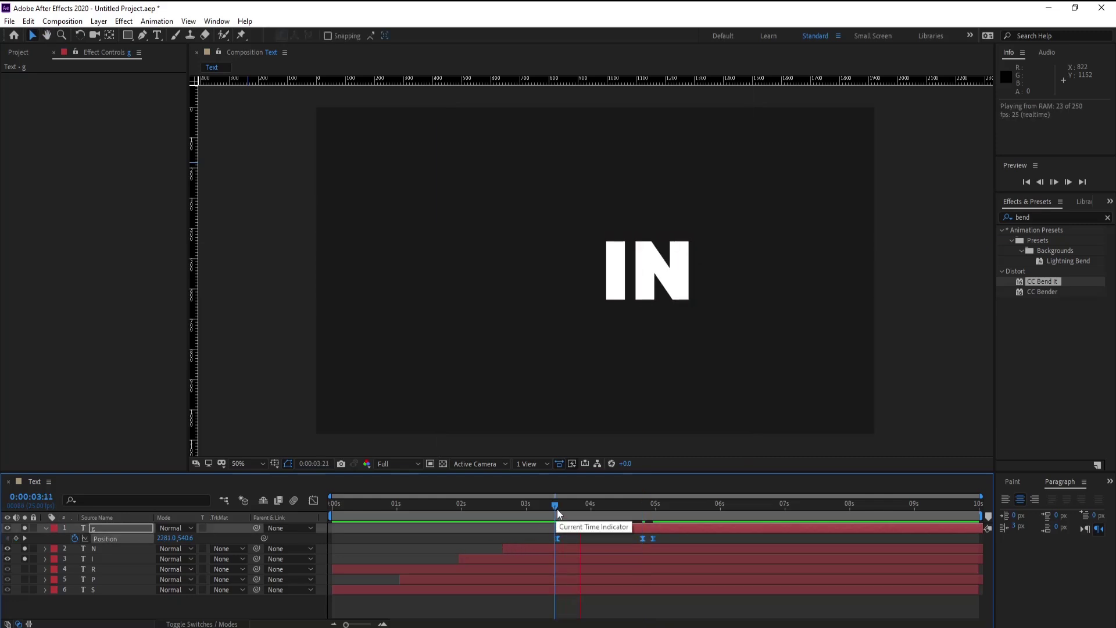
click(623, 508)
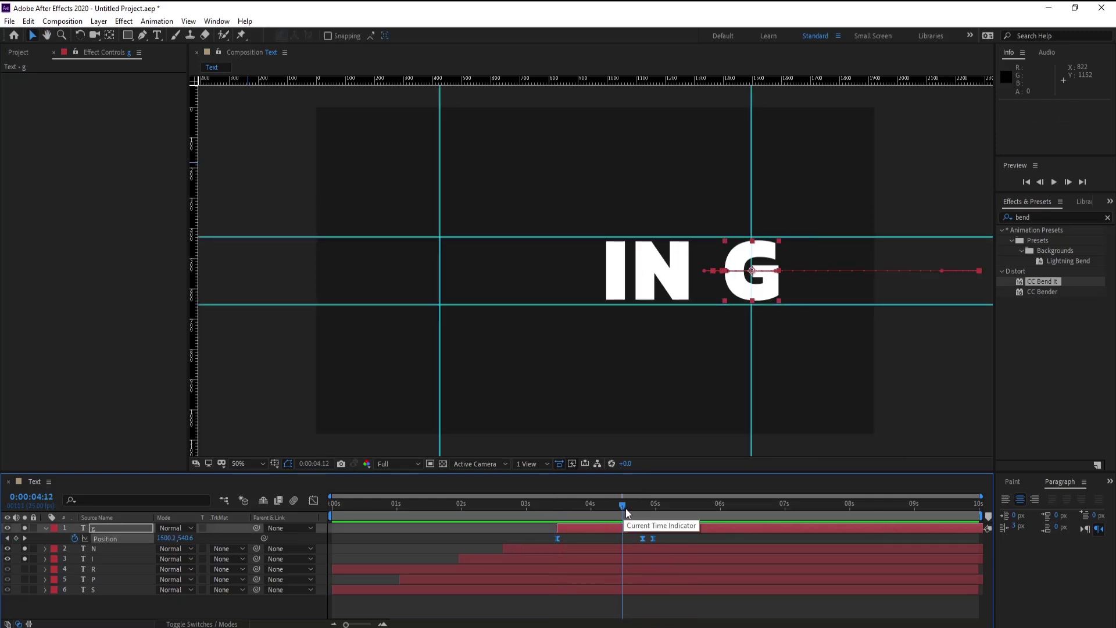
Retime the Position keyframes so the G lands at 1364.8,540.6 around 4:10
mouse_move(643, 540)
mouse_down()
mouse_move(613, 506)
mouse_move(560, 512)
mouse_up()
ctrl+click(637, 539)
ctrl+click(653, 539)
drag(654, 541, 634, 541)
click(640, 539)
click(632, 538)
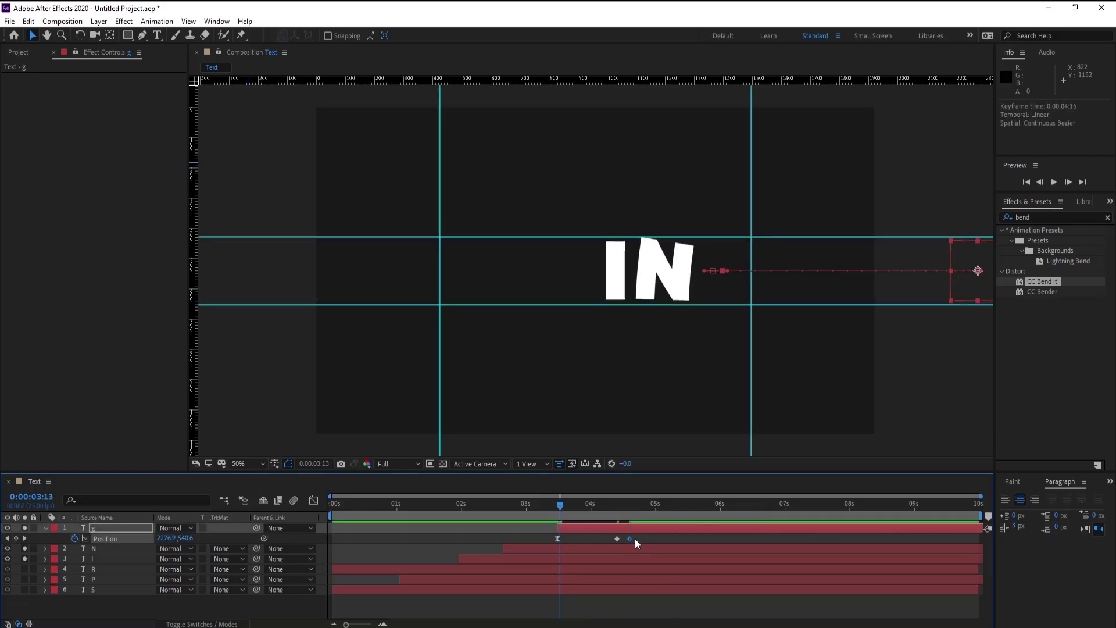
click(606, 541)
key(space)
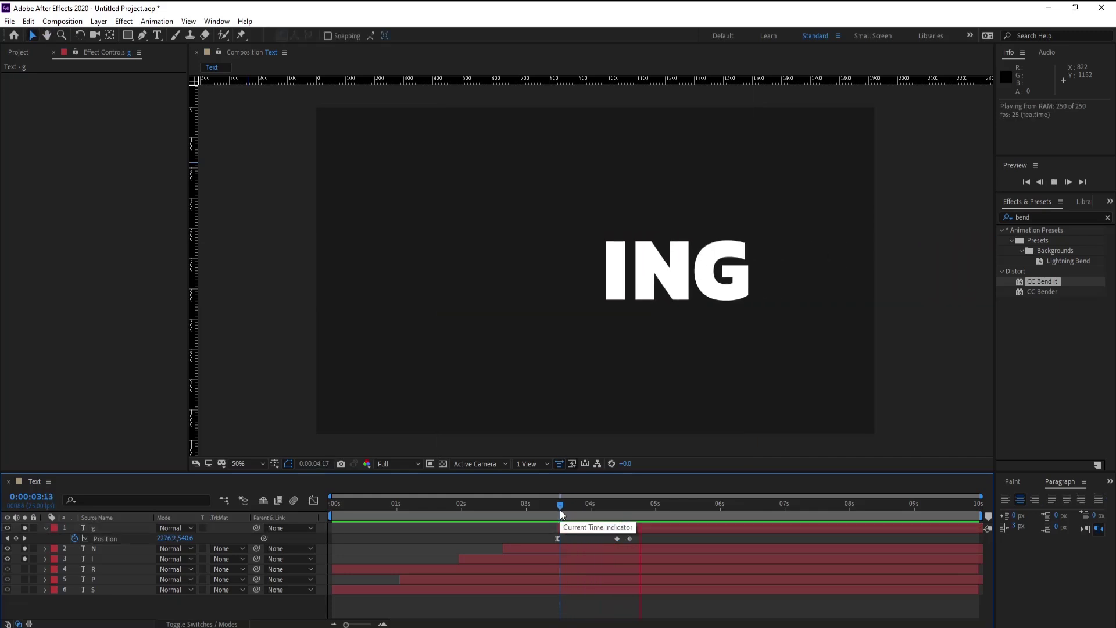
drag(560, 510, 615, 517)
key(Page_Down)
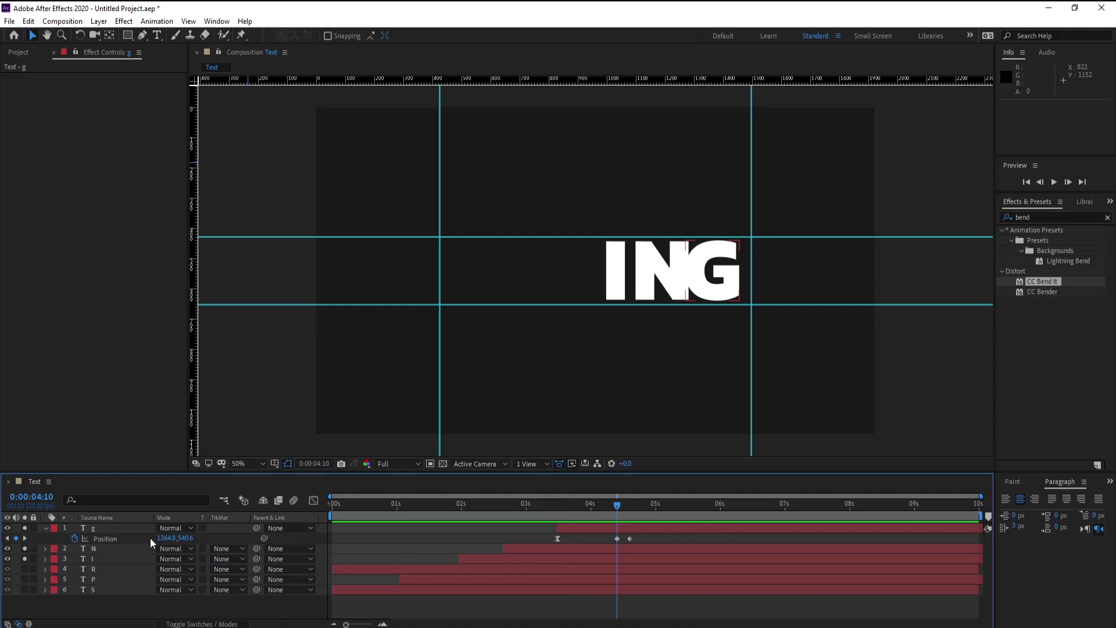
drag(165, 539, 170, 539)
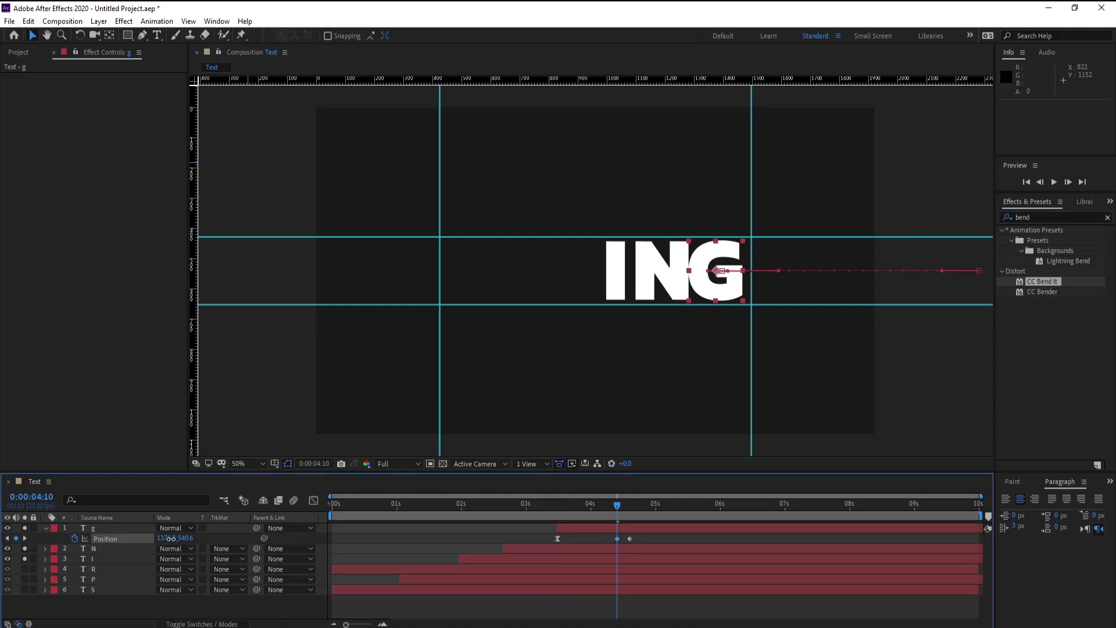
drag(567, 504, 314, 509)
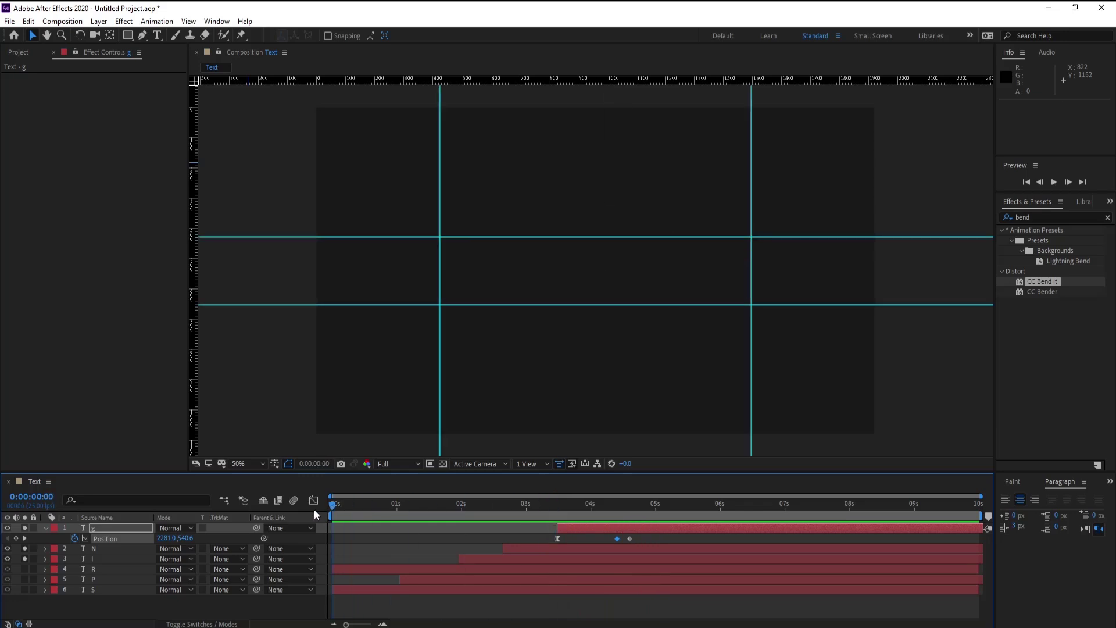
Preview the full animation and the opening letters
click(391, 613)
key(space)
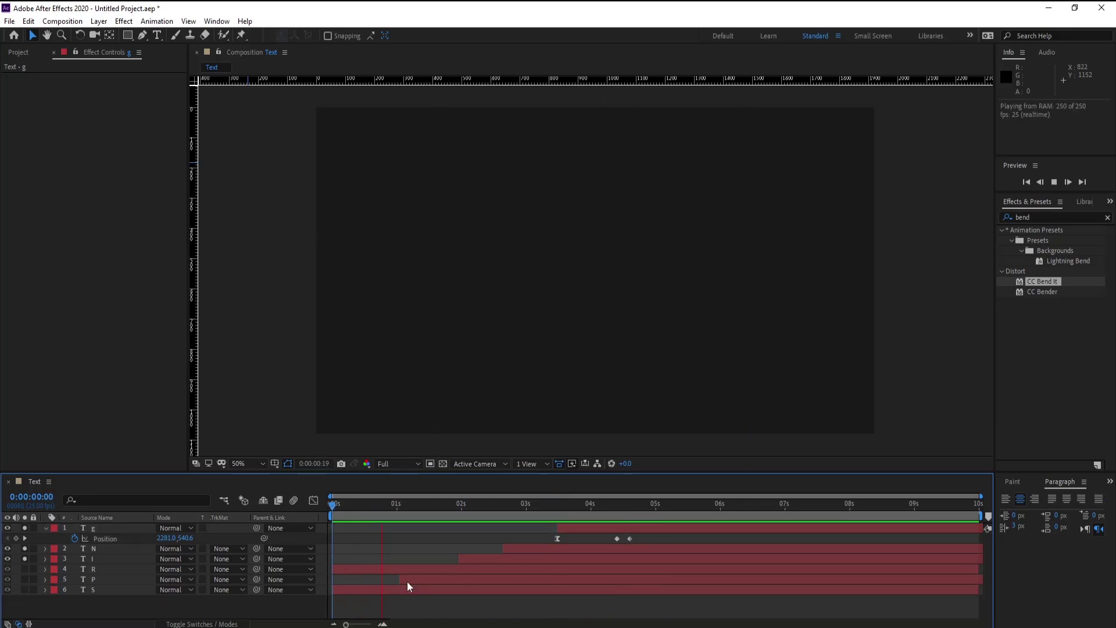
key(space)
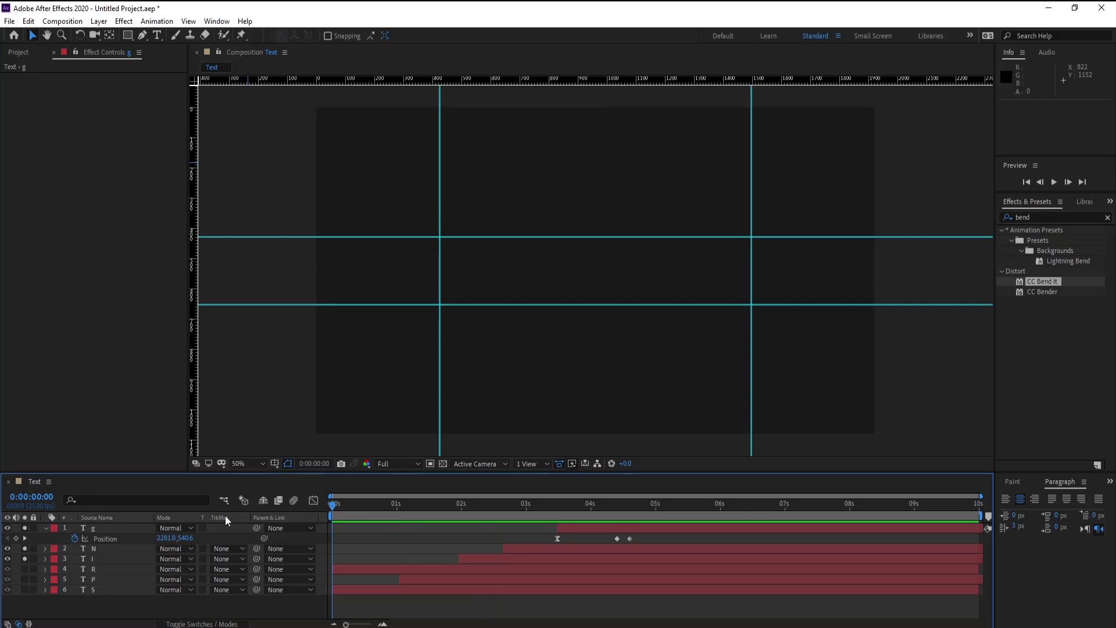
click(44, 528)
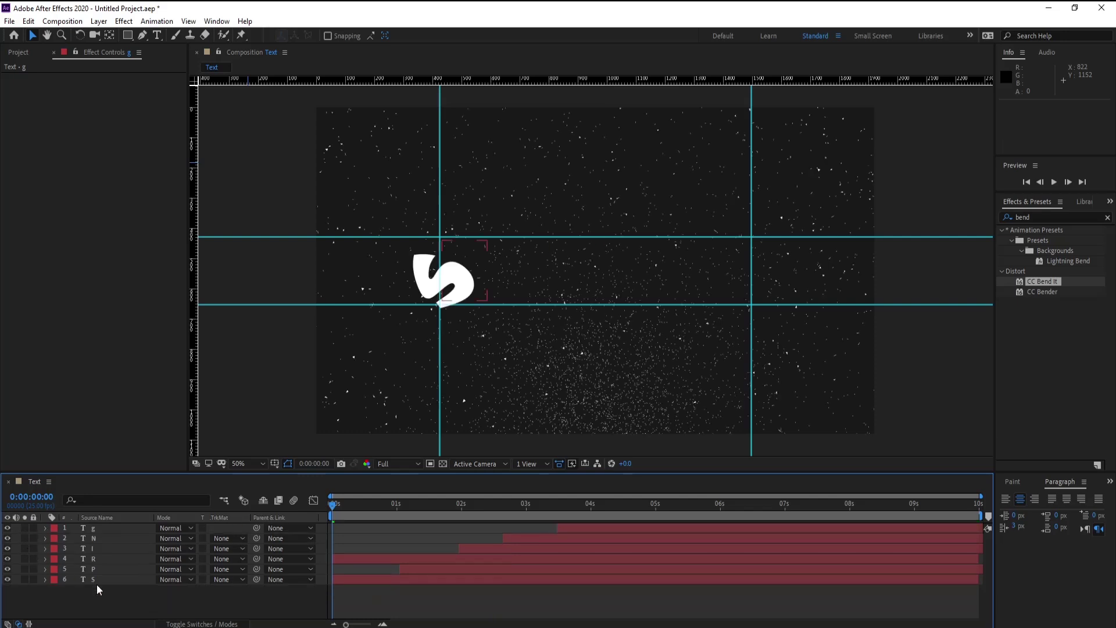
key(space)
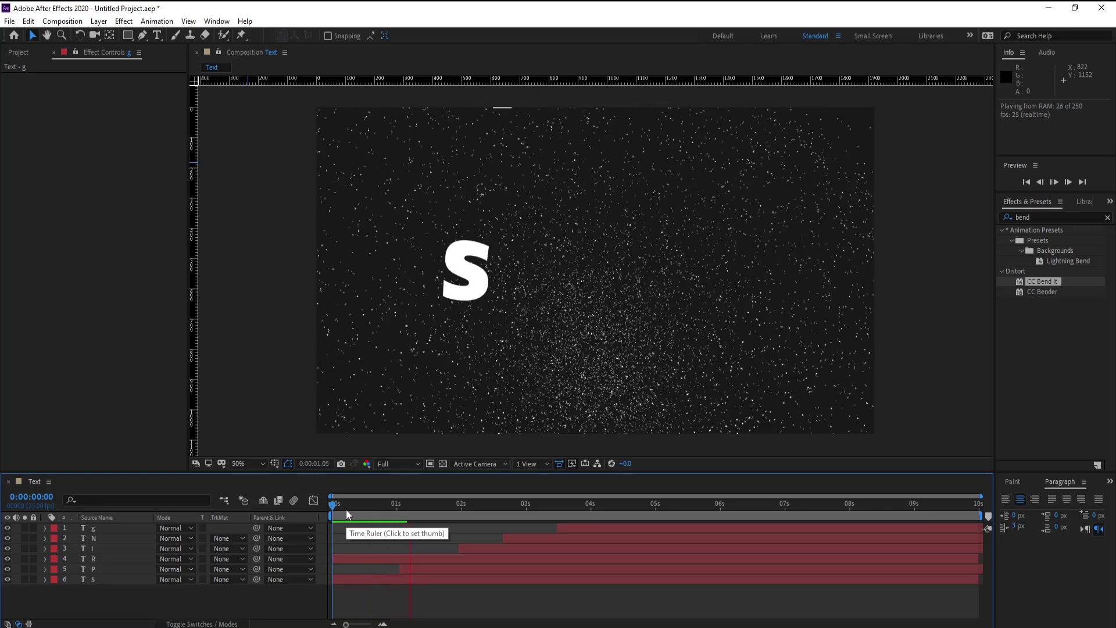
key(space)
Move the S layer's 100% Opacity keyframe to 0:00:00:10
click(93, 581)
key(t)
key(Return)
drag(333, 590, 345, 590)
key(shift+Page_Up)
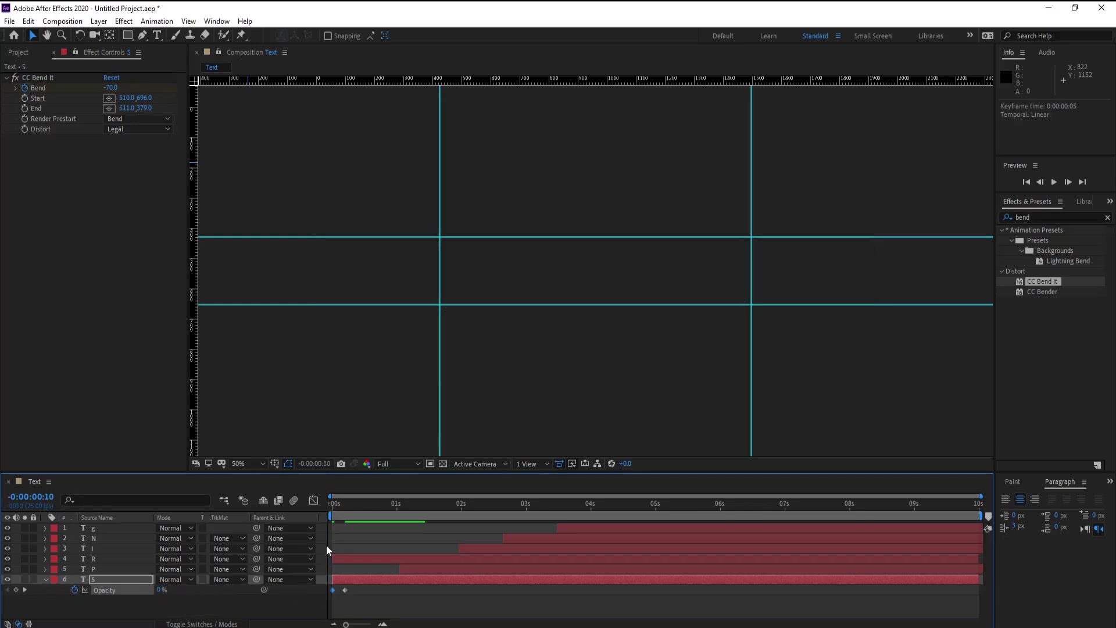
key(shift+Page_Down)
key(shift+Page_Down)
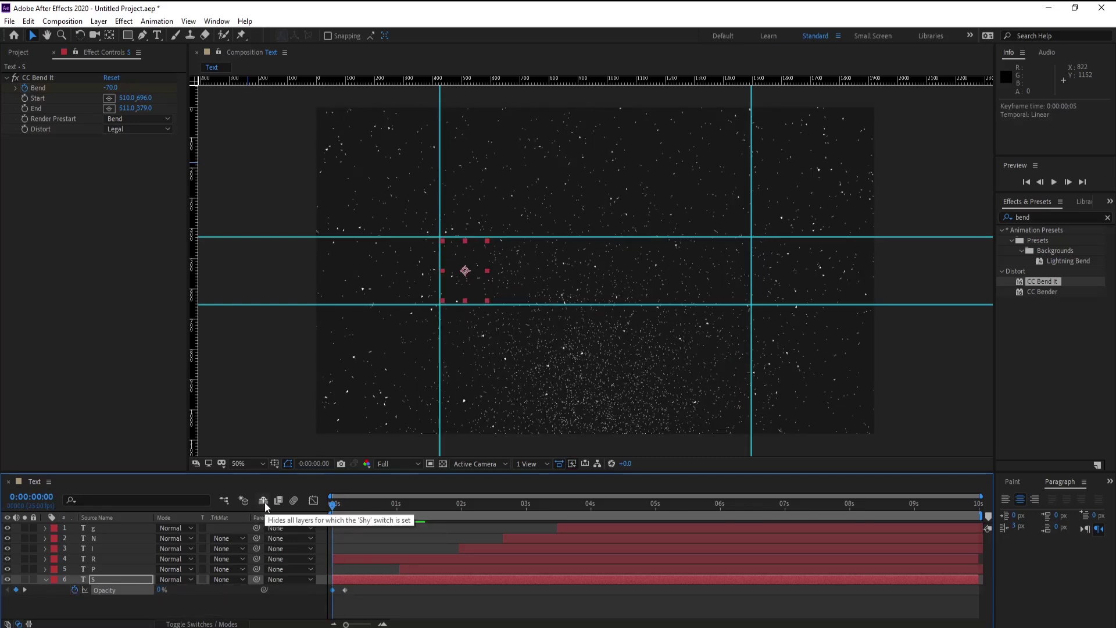
drag(345, 590, 356, 590)
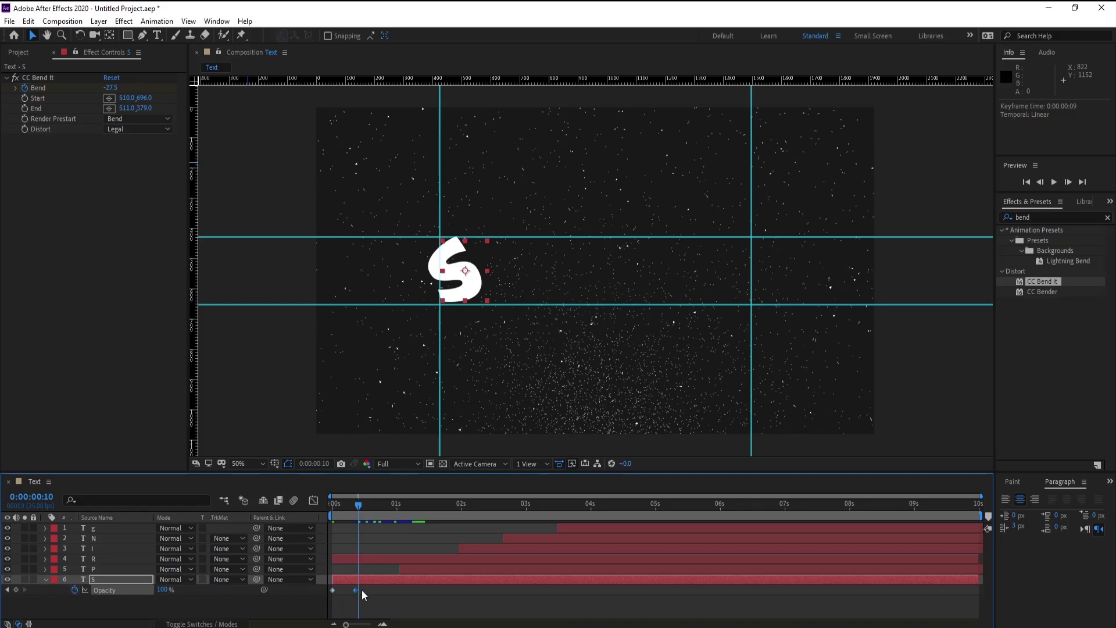
Shift the S's Bend keyframes to match, preview, and start the P layer 11 frames earlier
key(u)
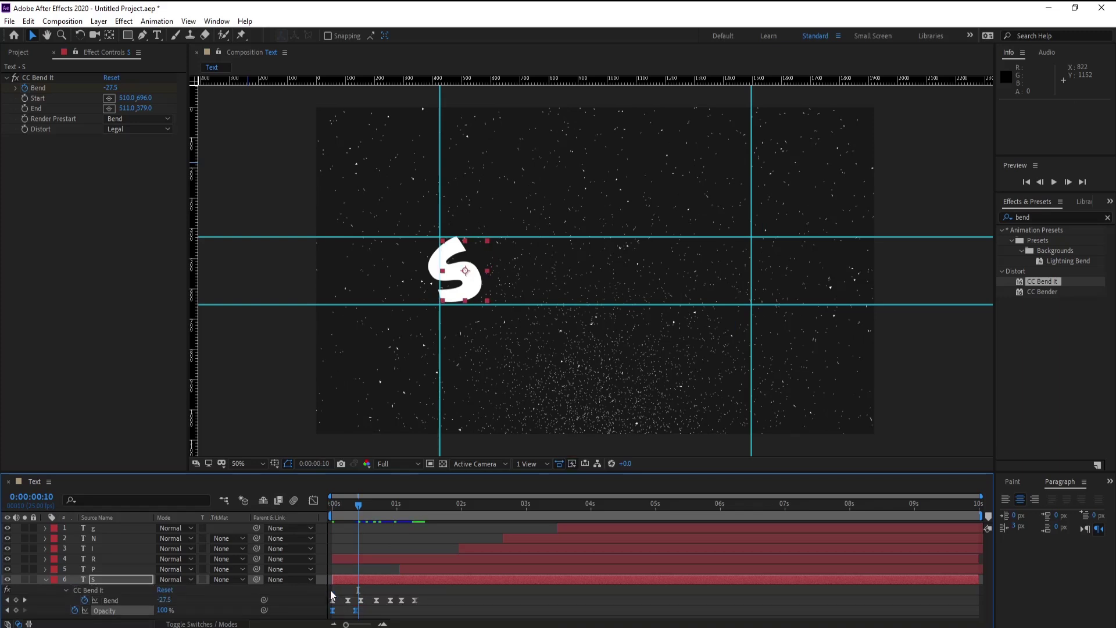
drag(344, 596, 420, 610)
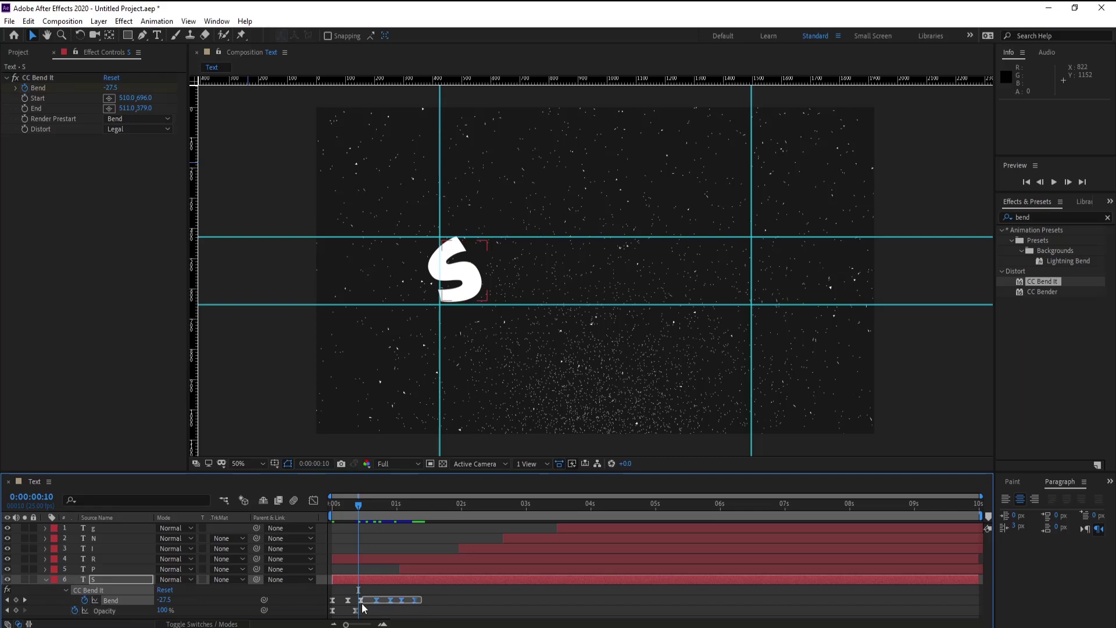
mouse_move(345, 601)
mouse_down()
mouse_move(358, 601)
mouse_move(348, 600)
mouse_up()
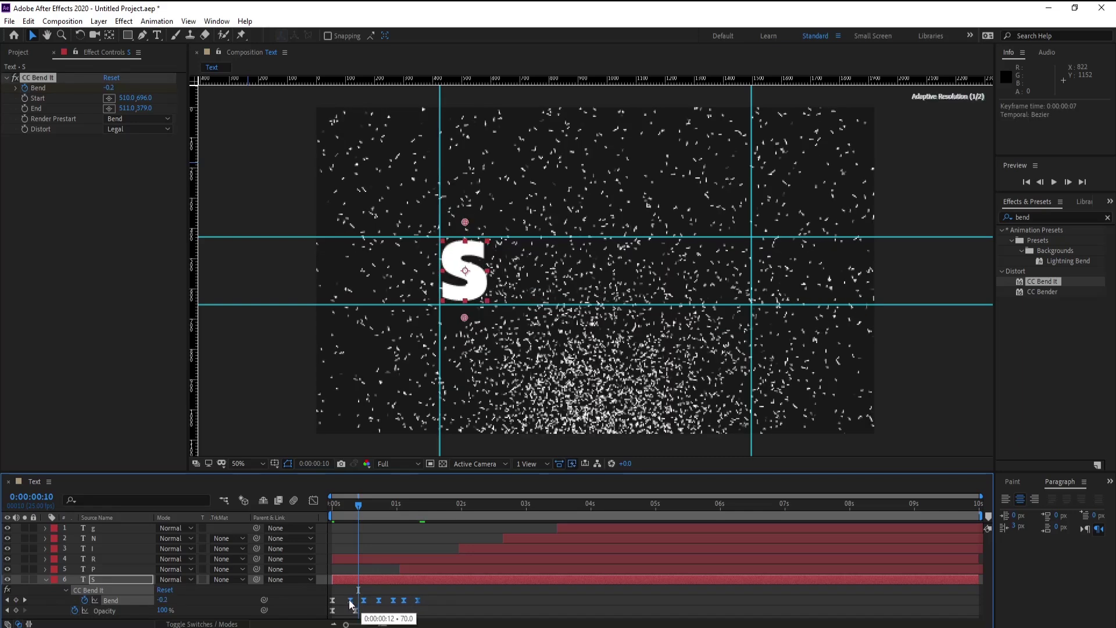
key(Home)
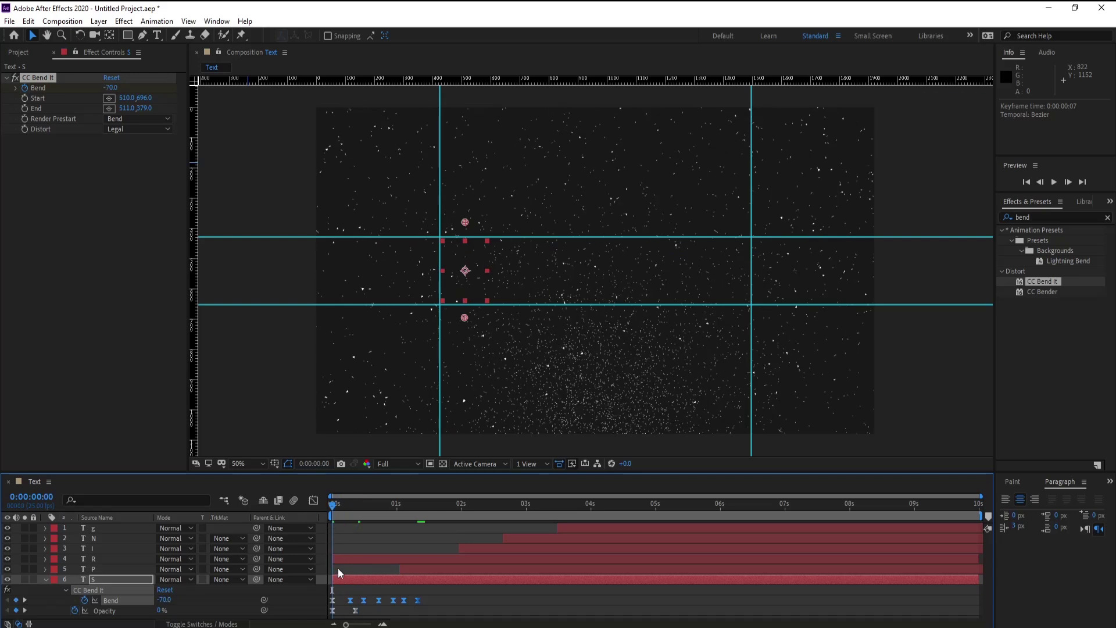
key(u)
key(space)
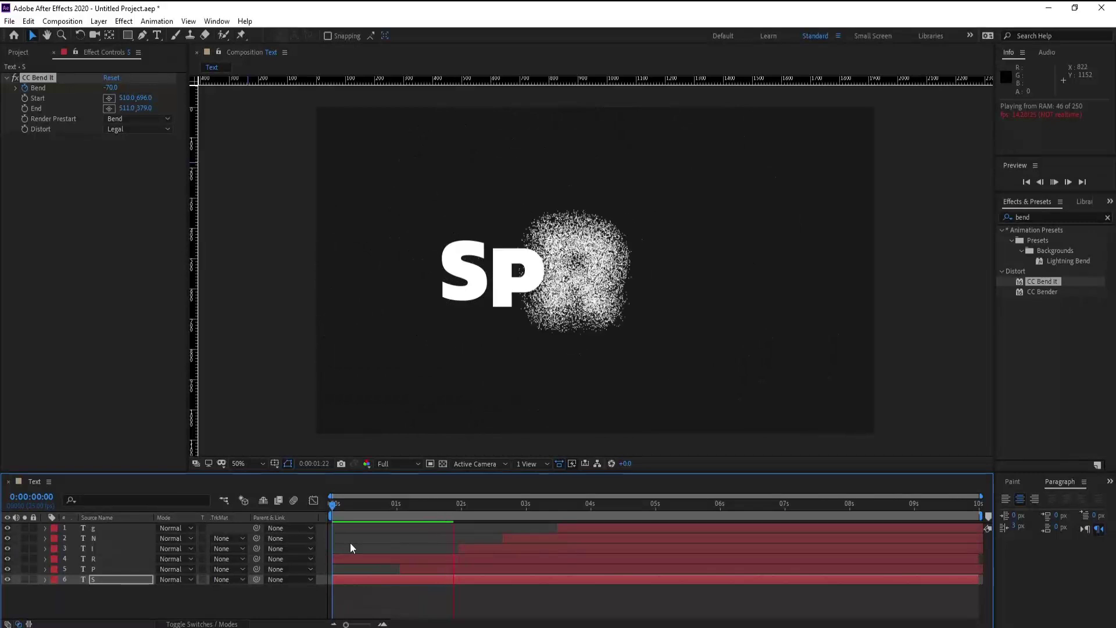
click(358, 516)
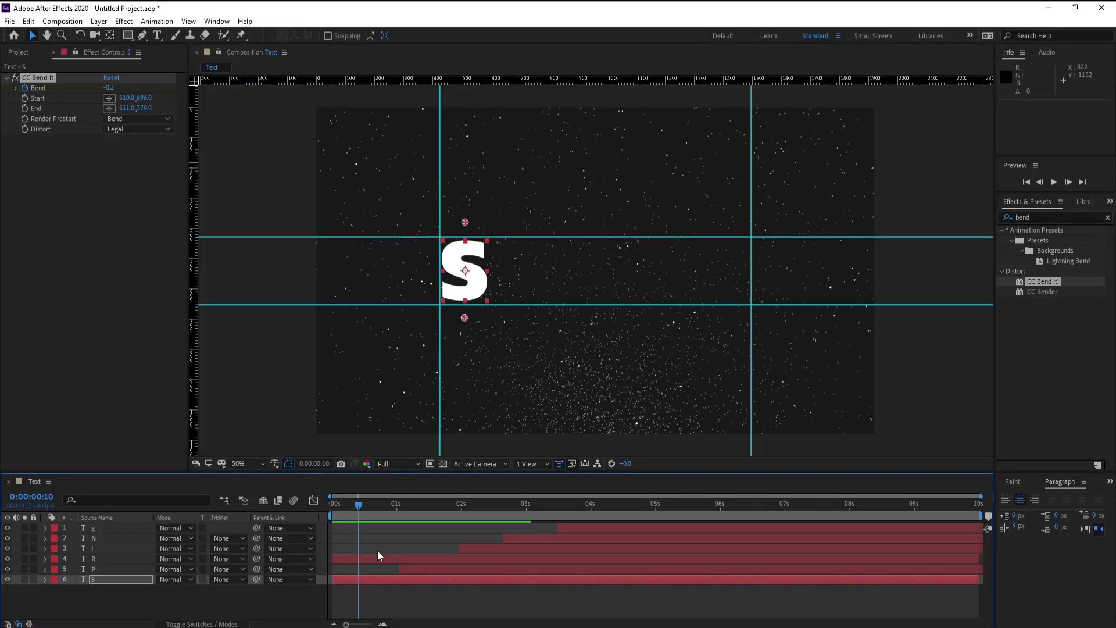
drag(406, 573, 378, 568)
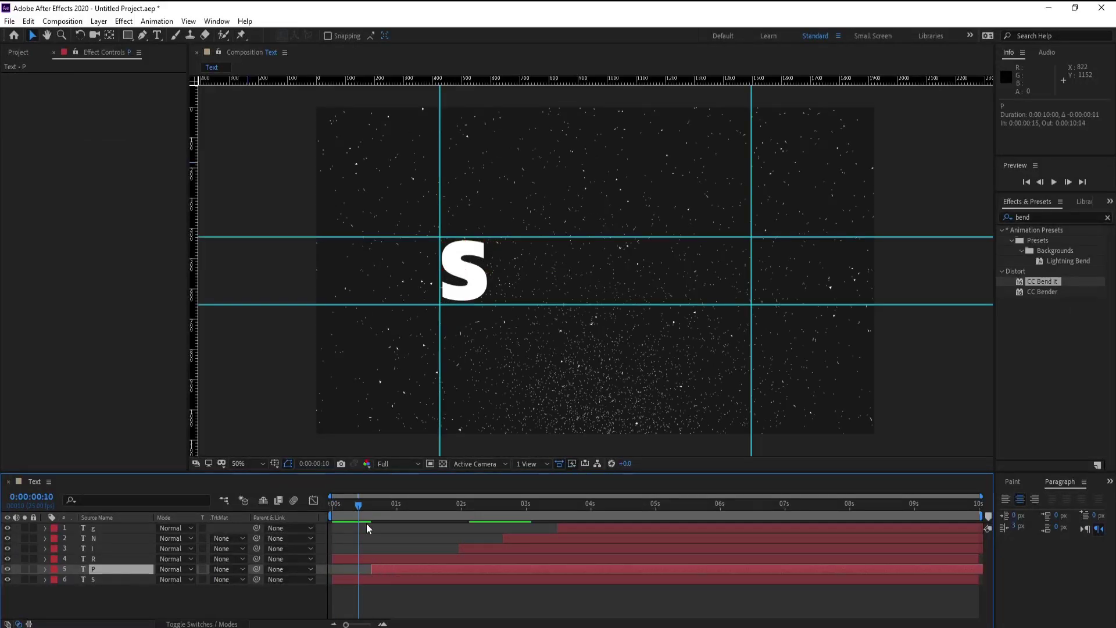
key(u)
click(431, 579)
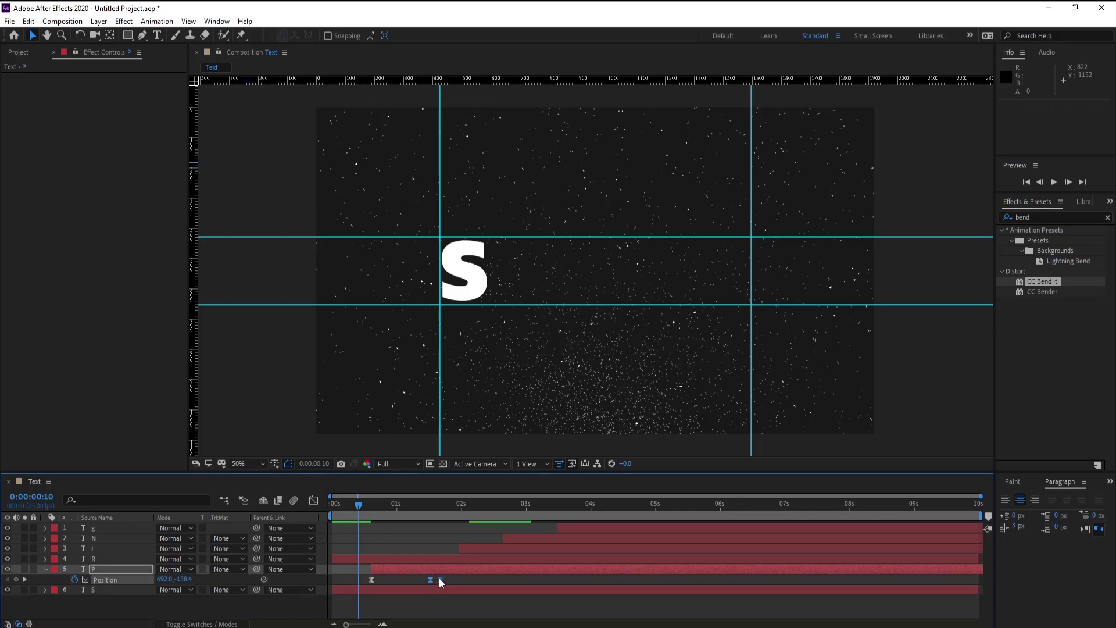
key(u)
key(space)
click(333, 514)
key(space)
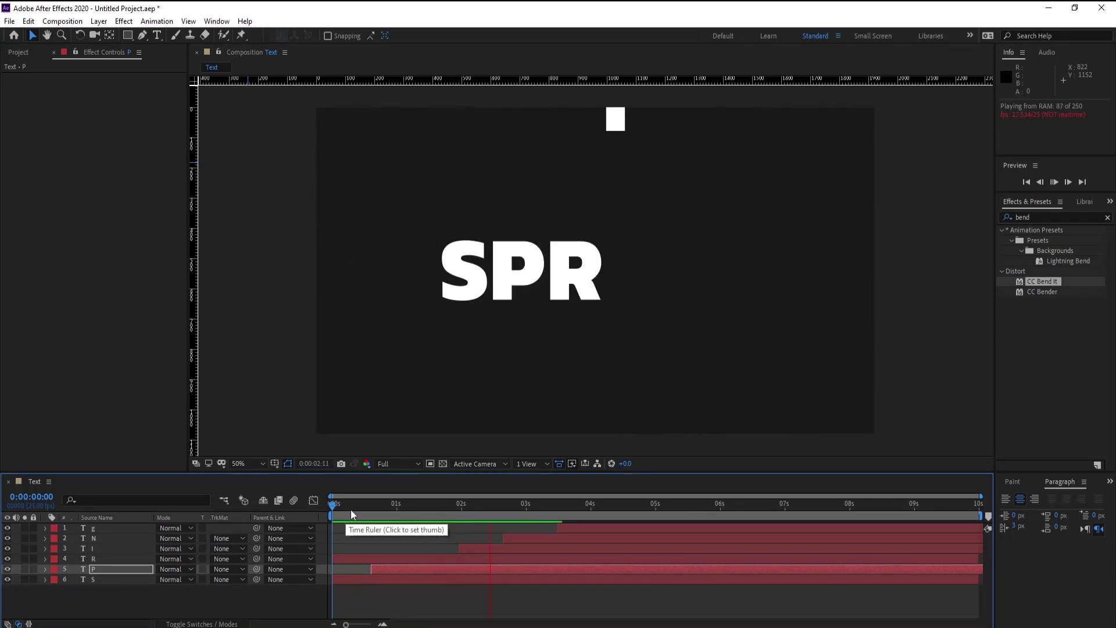
click(342, 508)
key(space)
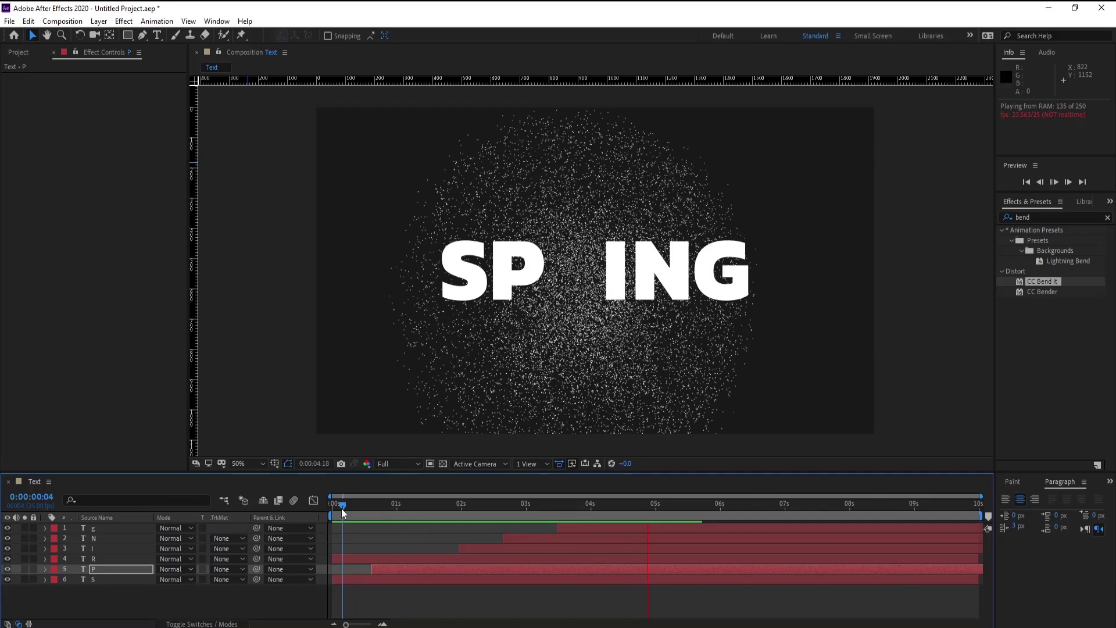
key(space)
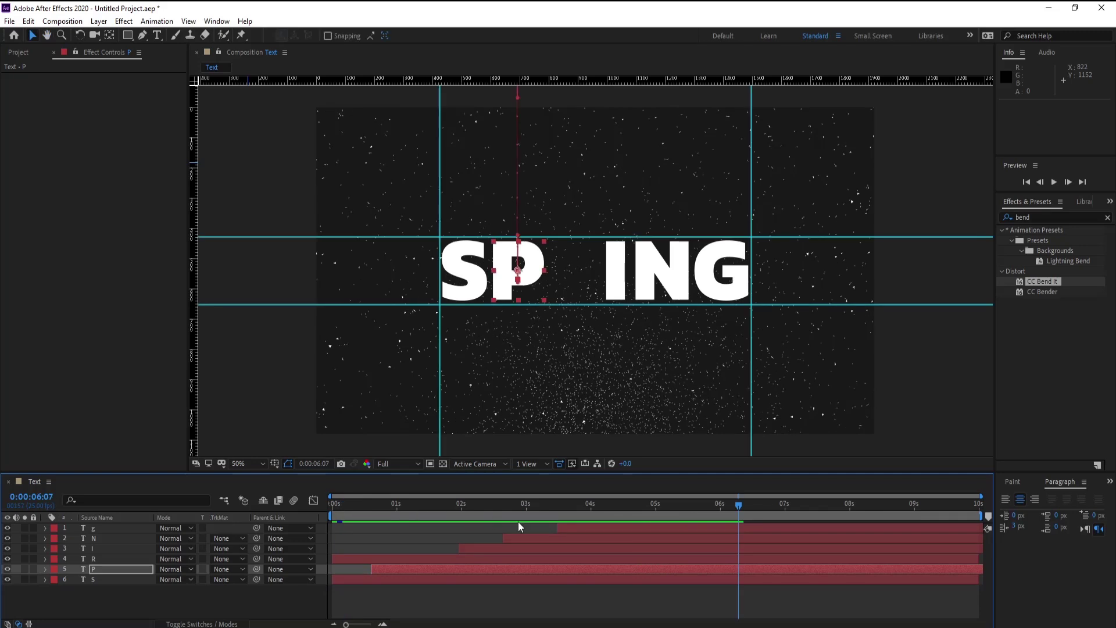
Split the R letter layer at 0:00:03:07 into R and R 2
click(120, 560)
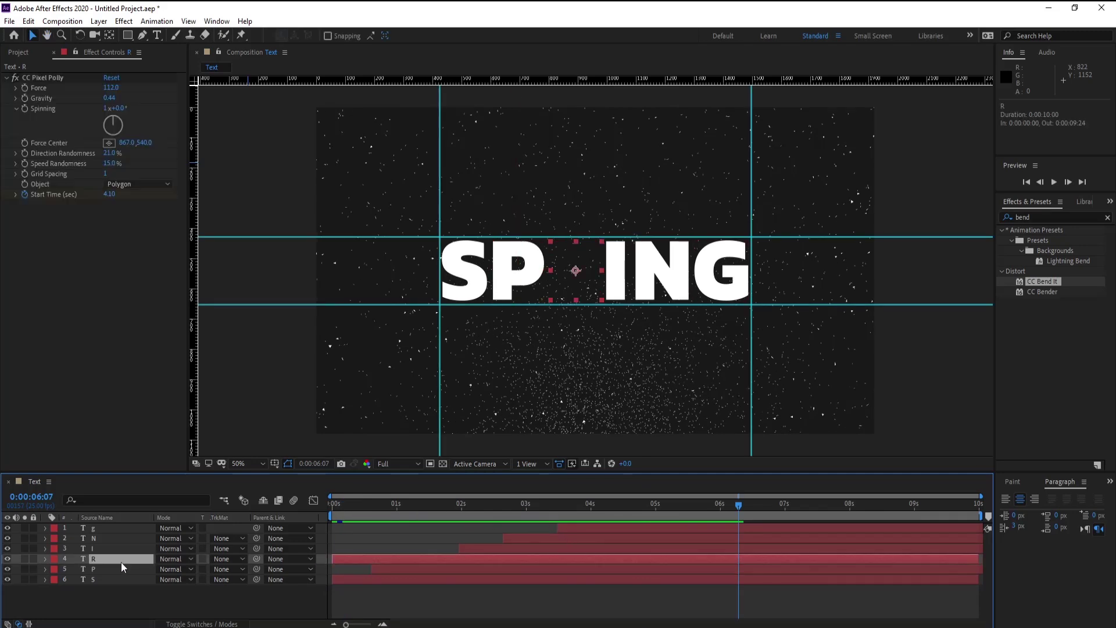
key(u)
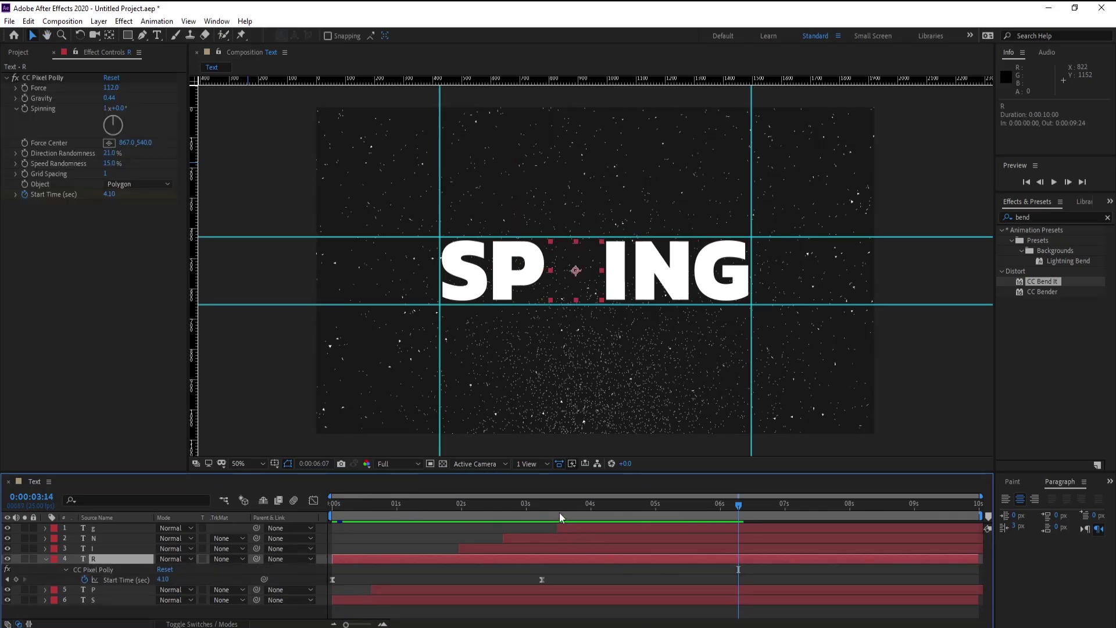
drag(555, 512, 543, 512)
key(ctrl+shift+d)
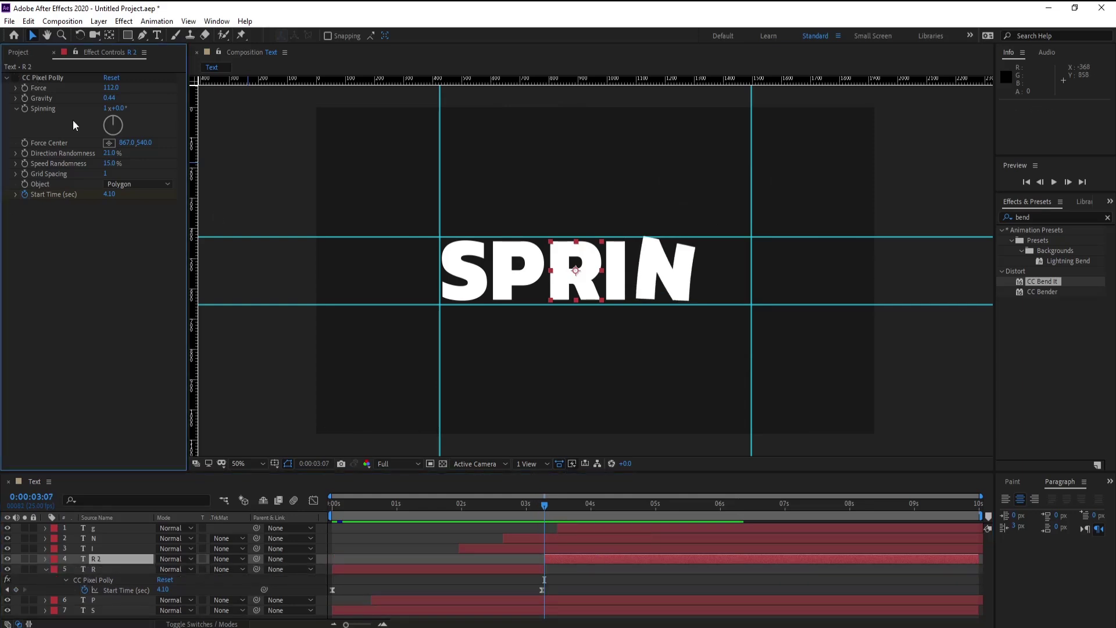
Scrub around the 4-second mark to confirm SPRING still fully assembles, then collapse R's rows
click(590, 512)
drag(605, 513, 666, 514)
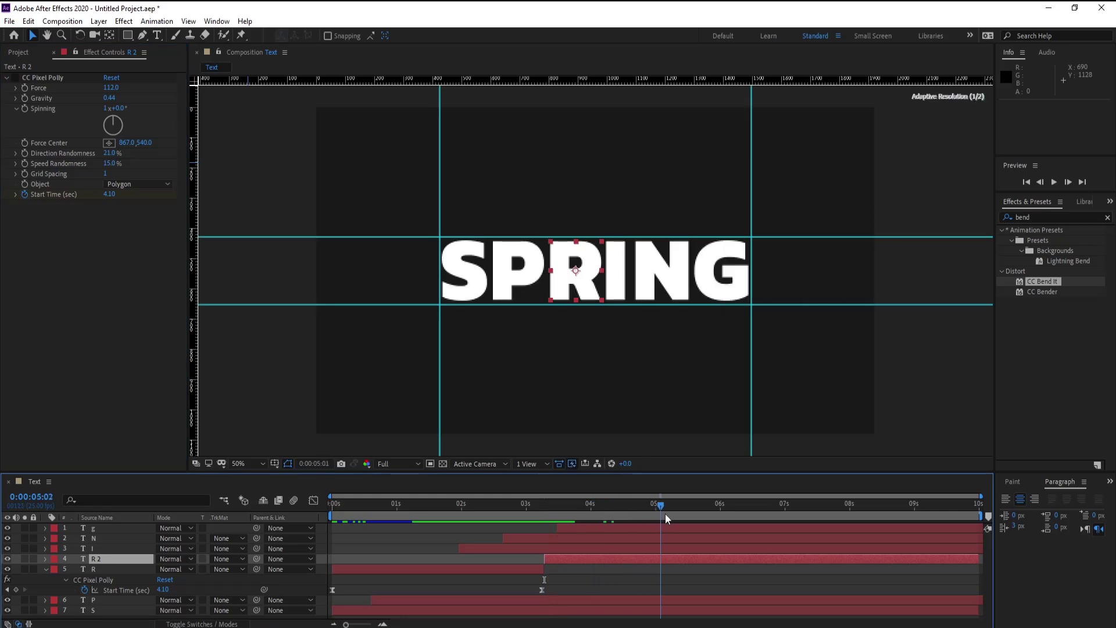
drag(755, 515, 650, 515)
click(45, 570)
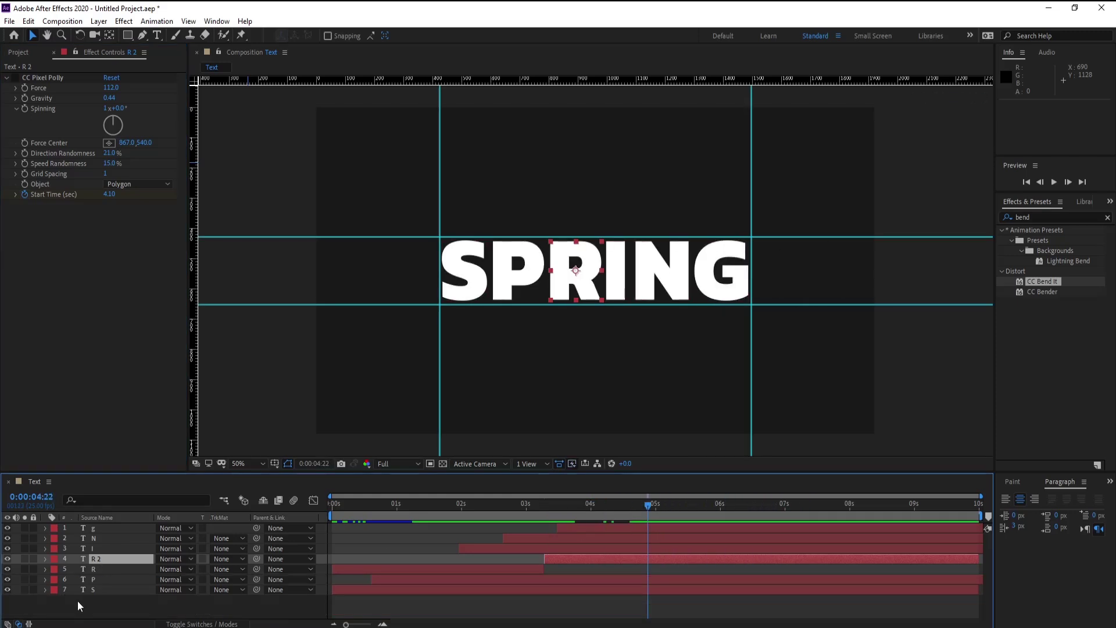
Add Shape Layer 1 above the top letter layer, undoing an accidental adjustment layer
click(96, 529)
right_click(106, 609)
mouse_move(160, 478)
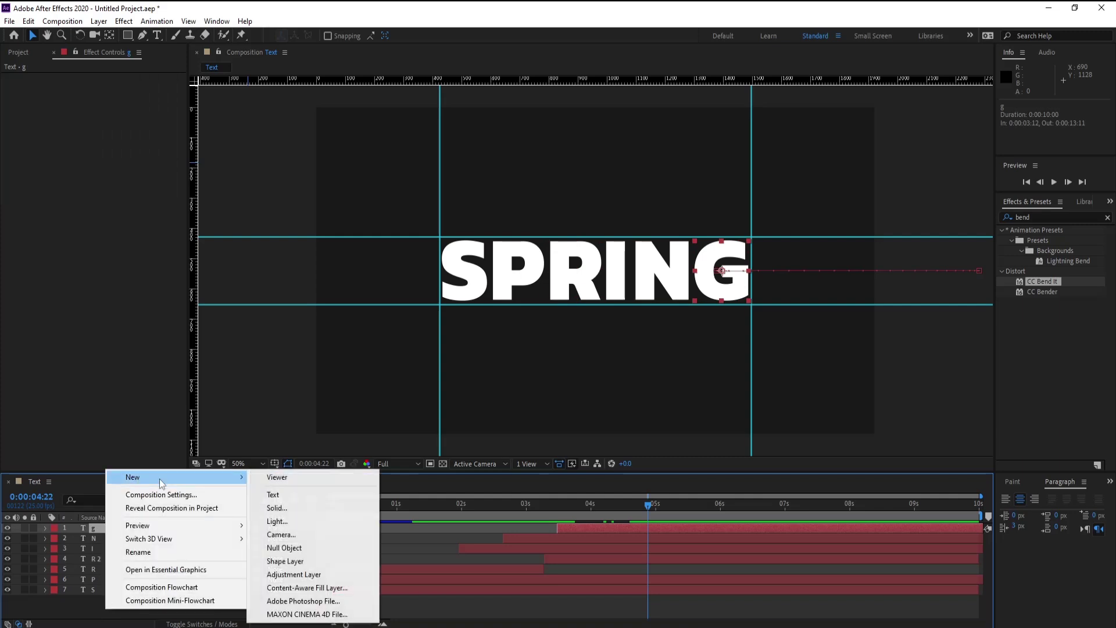
click(325, 573)
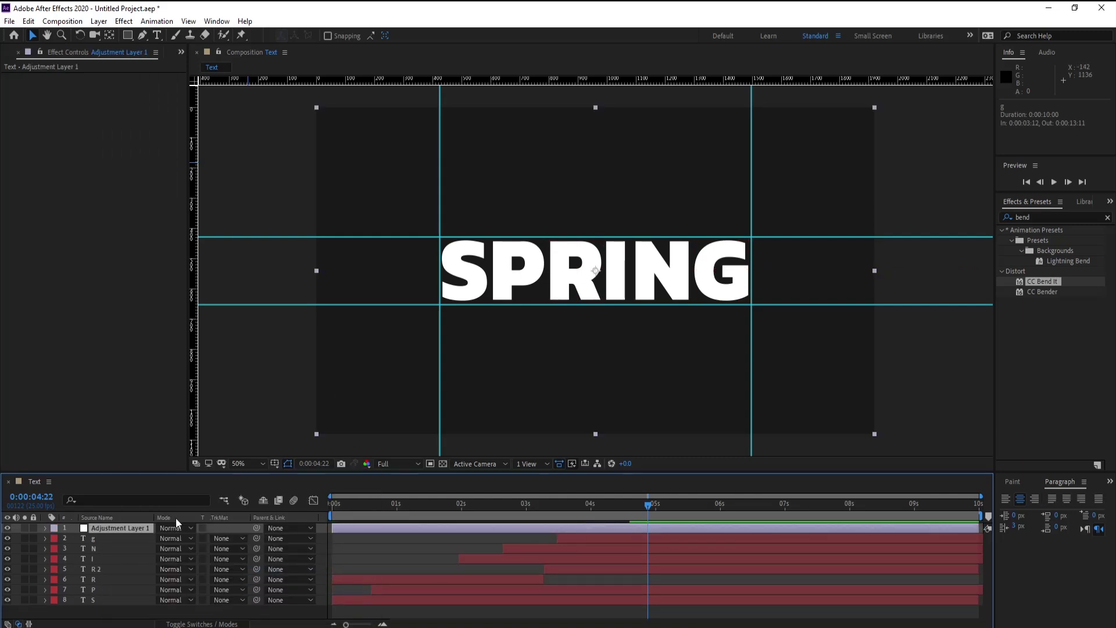
key(ctrl+z)
right_click(125, 605)
mouse_move(167, 477)
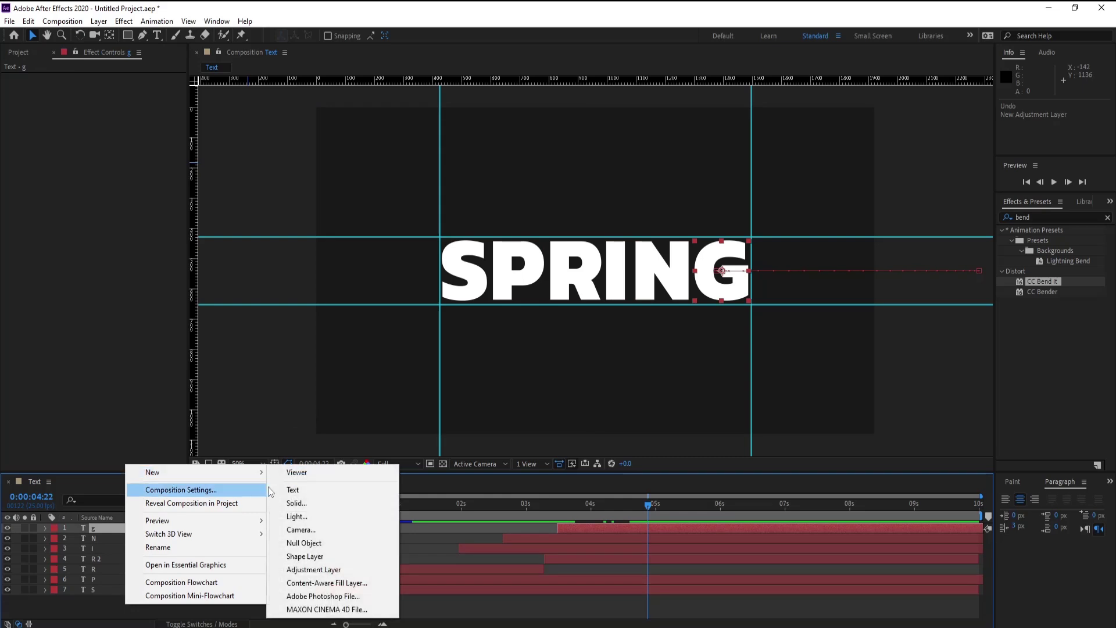
click(305, 556)
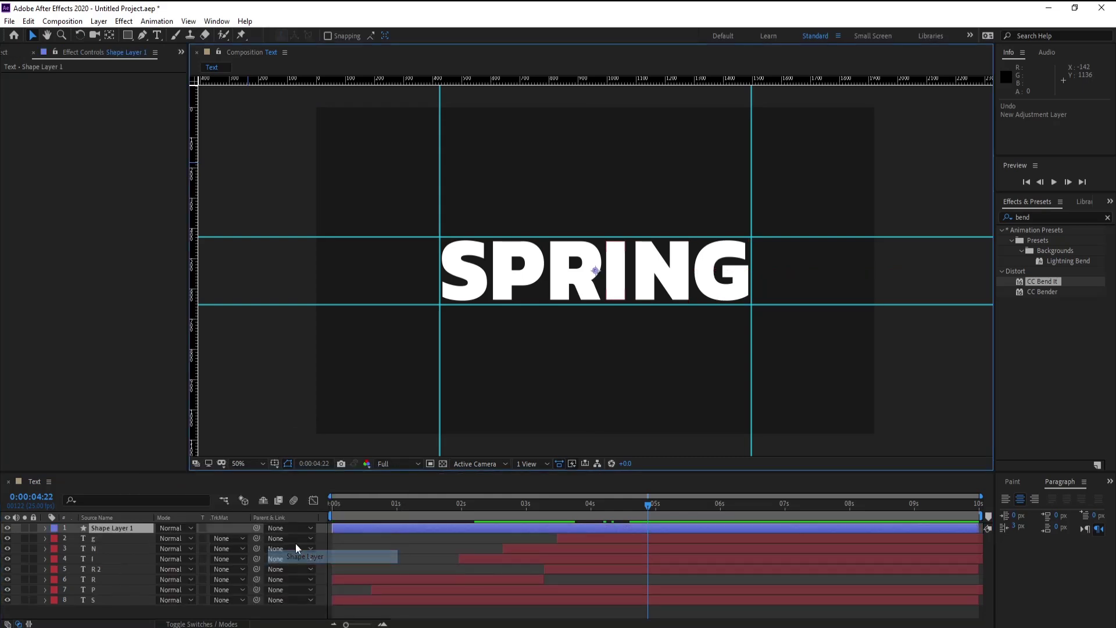
click(142, 36)
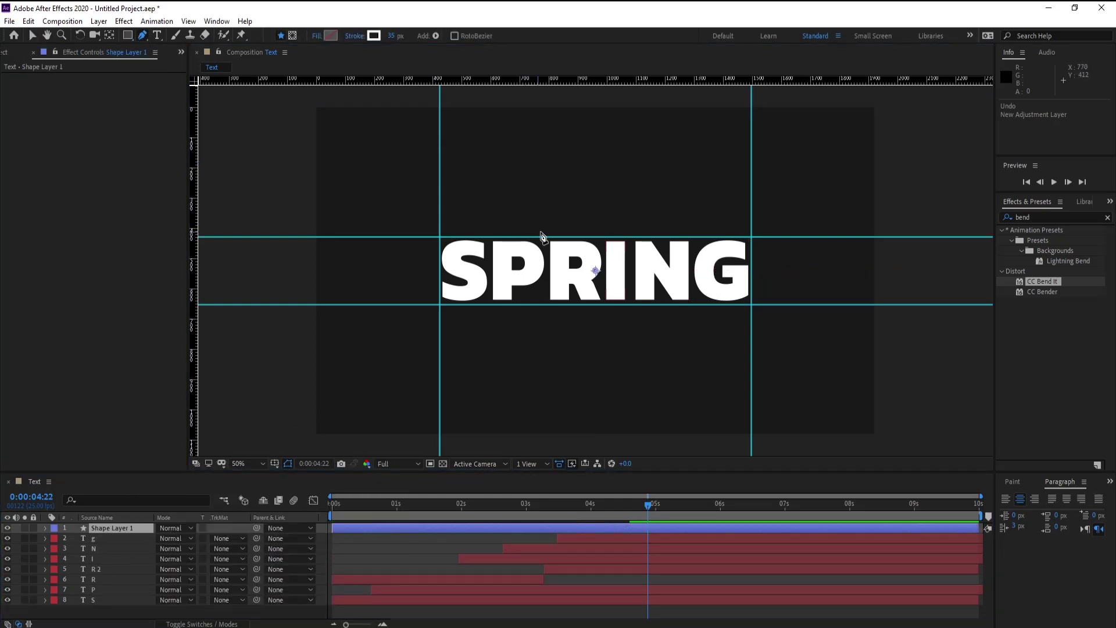
Draw a vertical path above the I of SPRING and give it a 64 px stroke
click(617, 142)
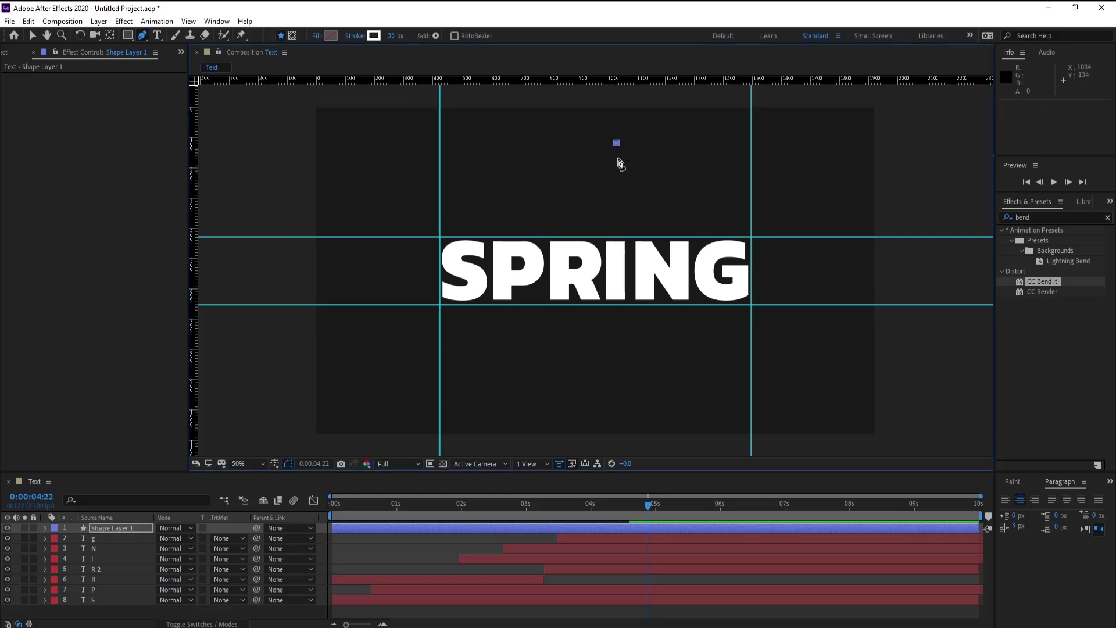
click(617, 226)
drag(392, 39, 397, 38)
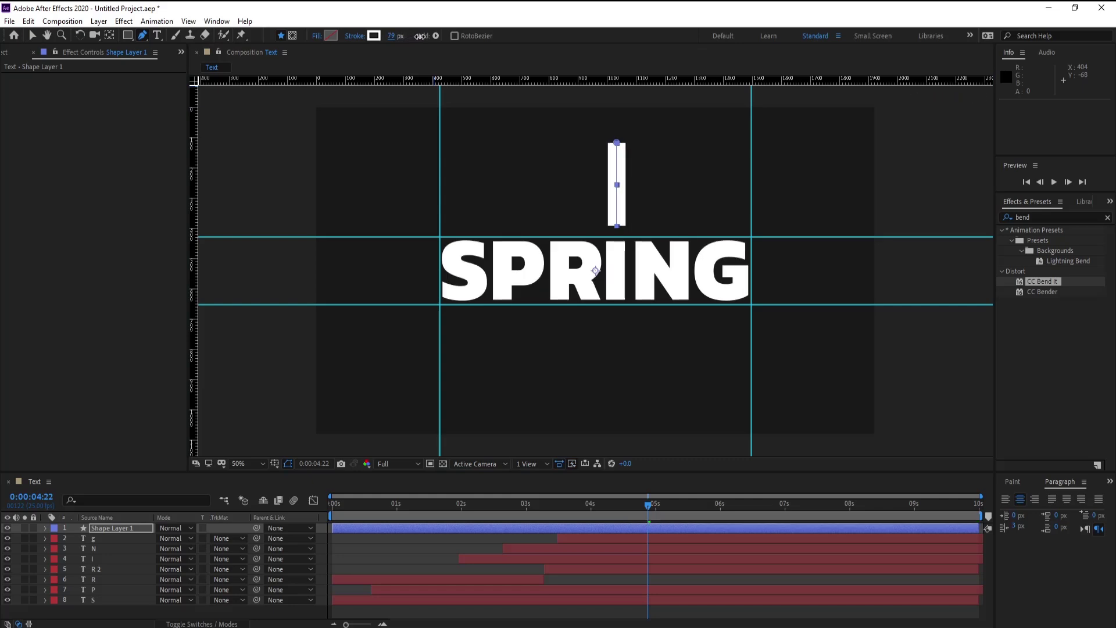
key(slash)
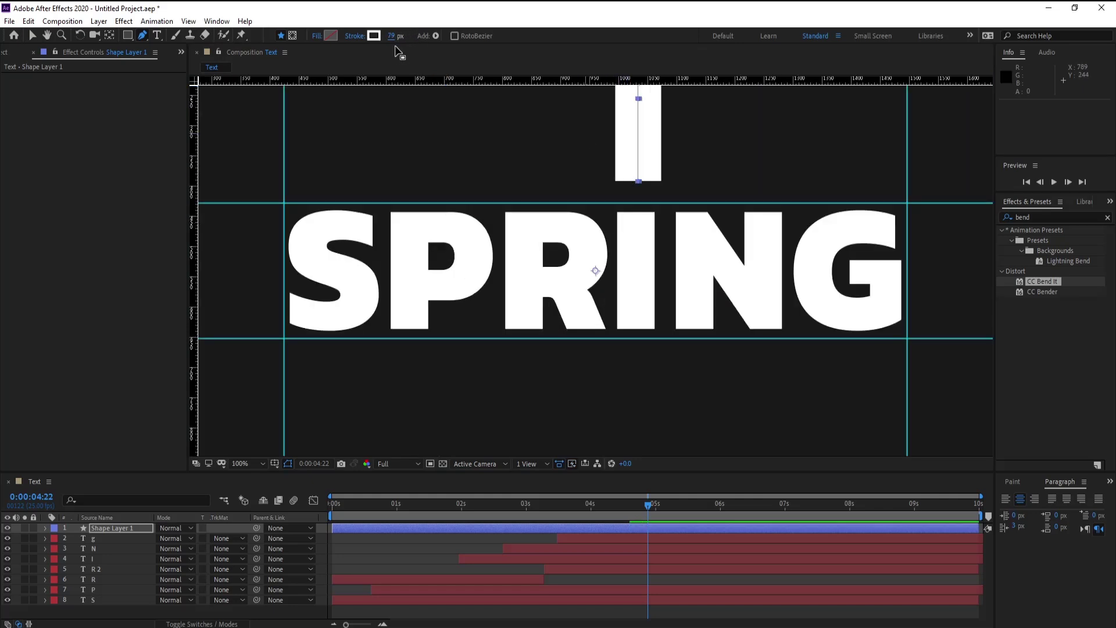
text(4)
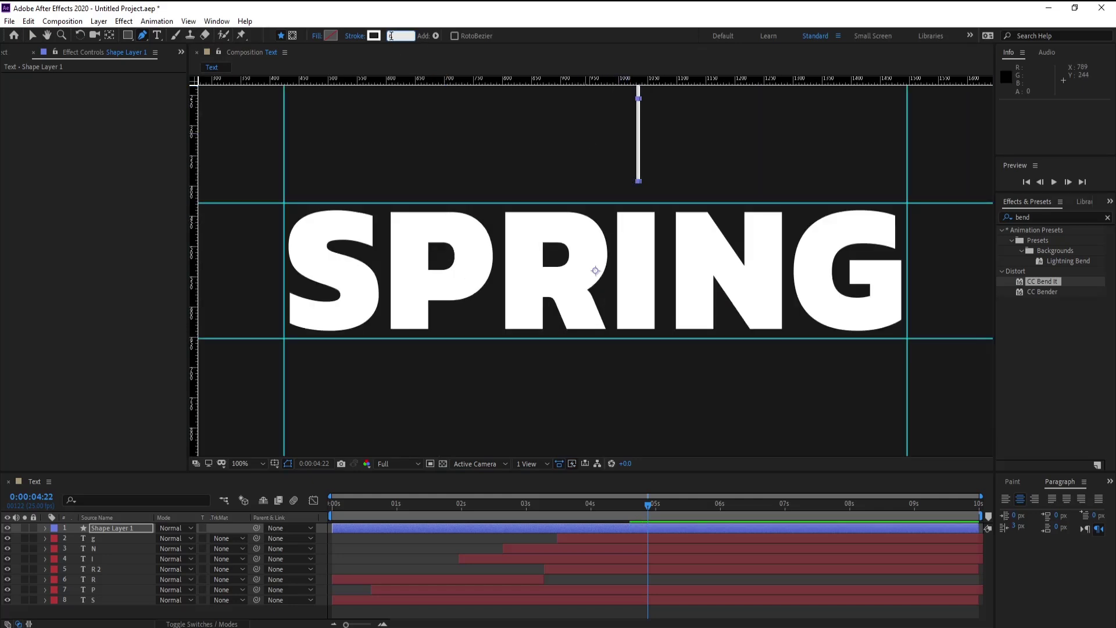
key(Return)
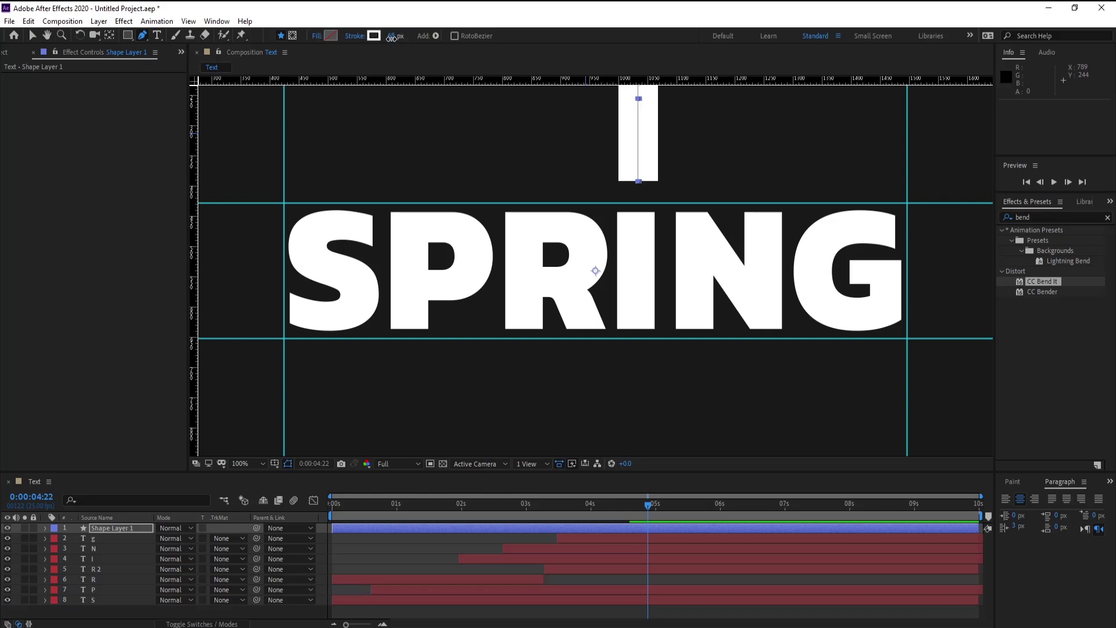
click(32, 36)
key(comma)
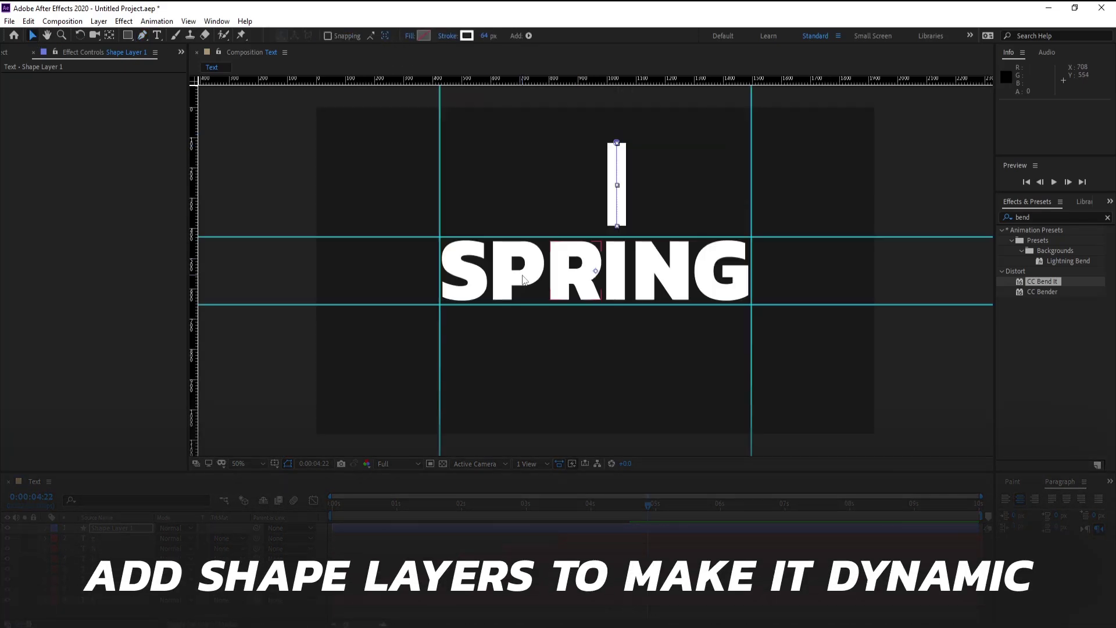
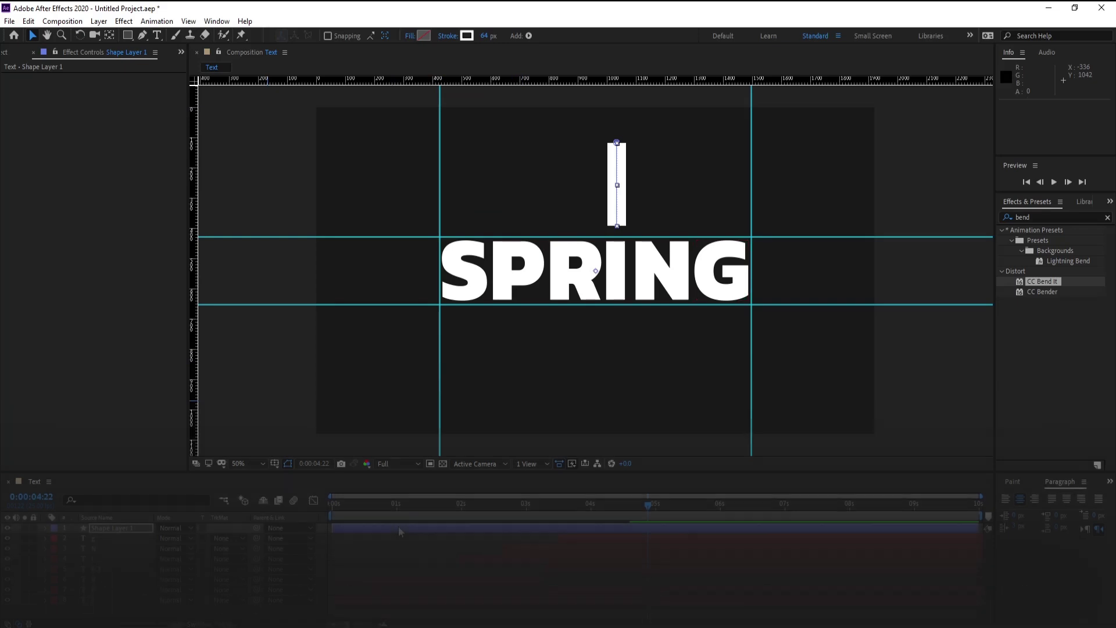
Trim the white bar layer to start at 2:04 and add Trim Paths to its contents
drag(414, 510, 471, 513)
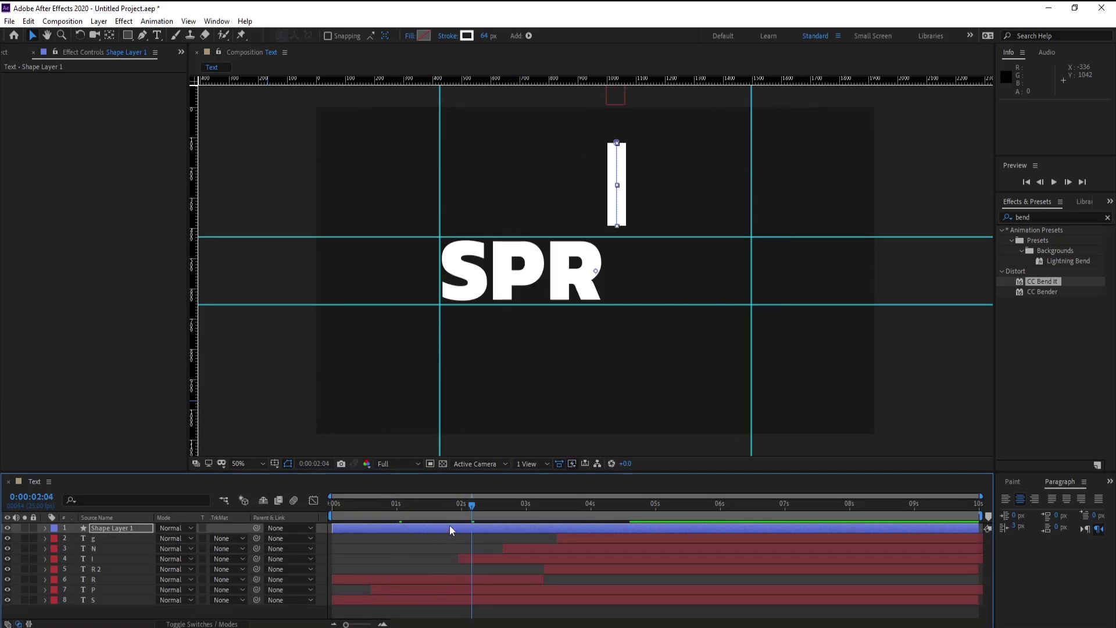
drag(529, 529, 612, 533)
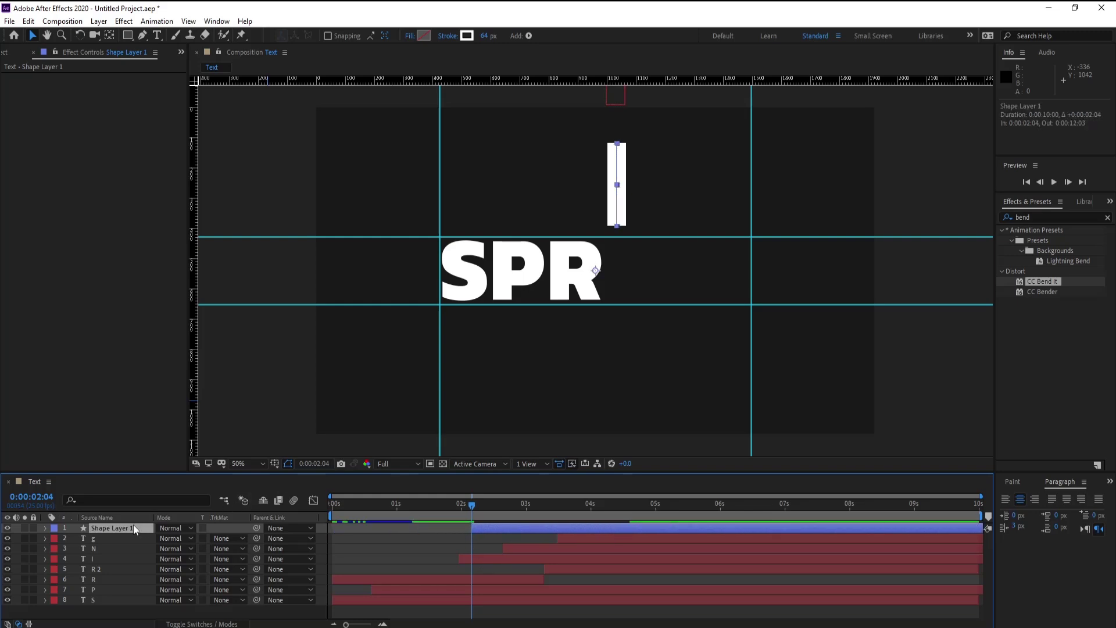
click(45, 528)
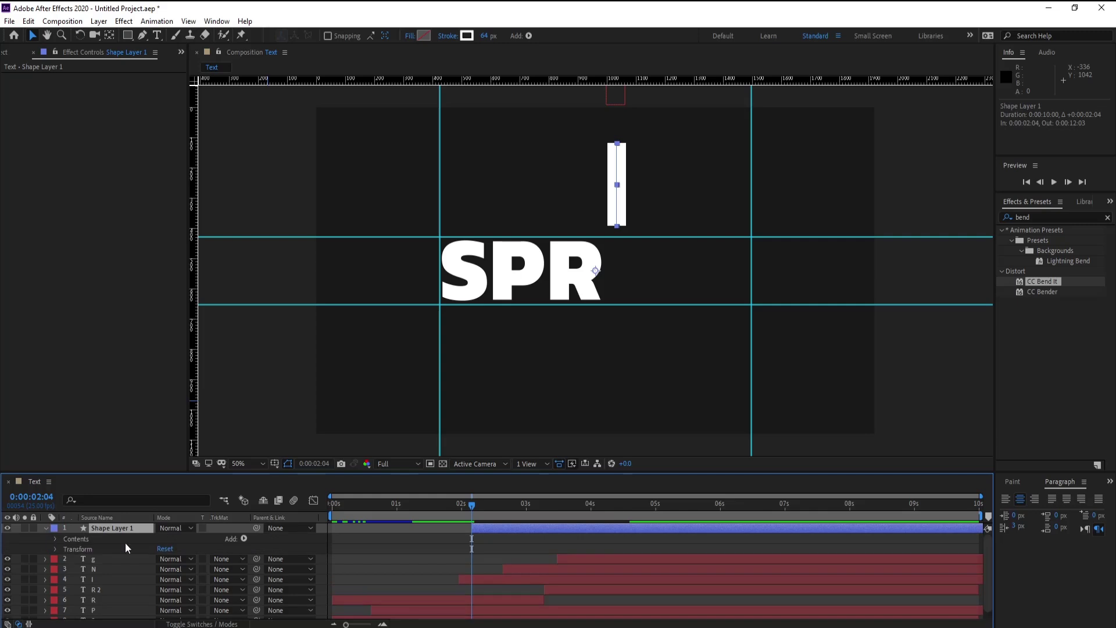
click(244, 539)
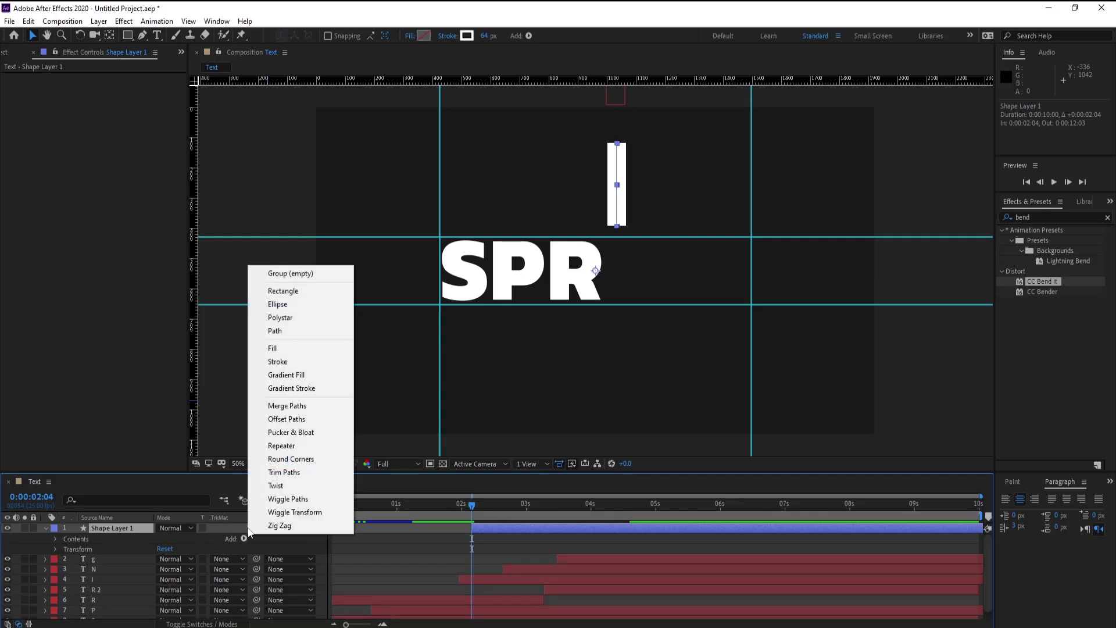
click(284, 472)
Keyframe Trim Paths Start and End, with End at 0% at 2:04 and Start at 100%
click(65, 559)
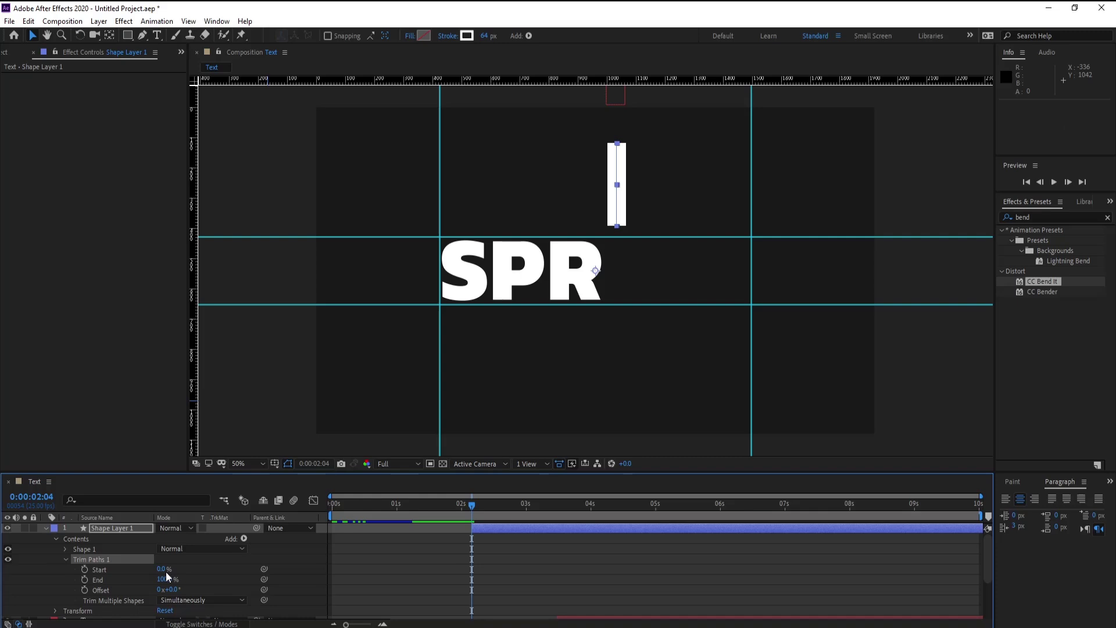
click(84, 570)
click(84, 579)
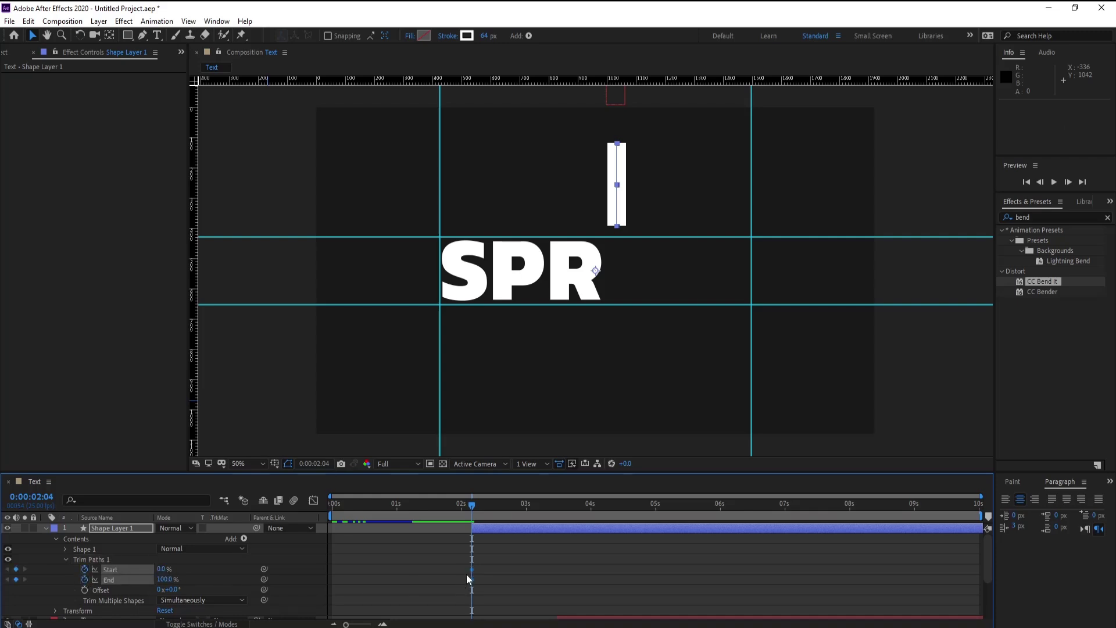
drag(471, 570, 533, 570)
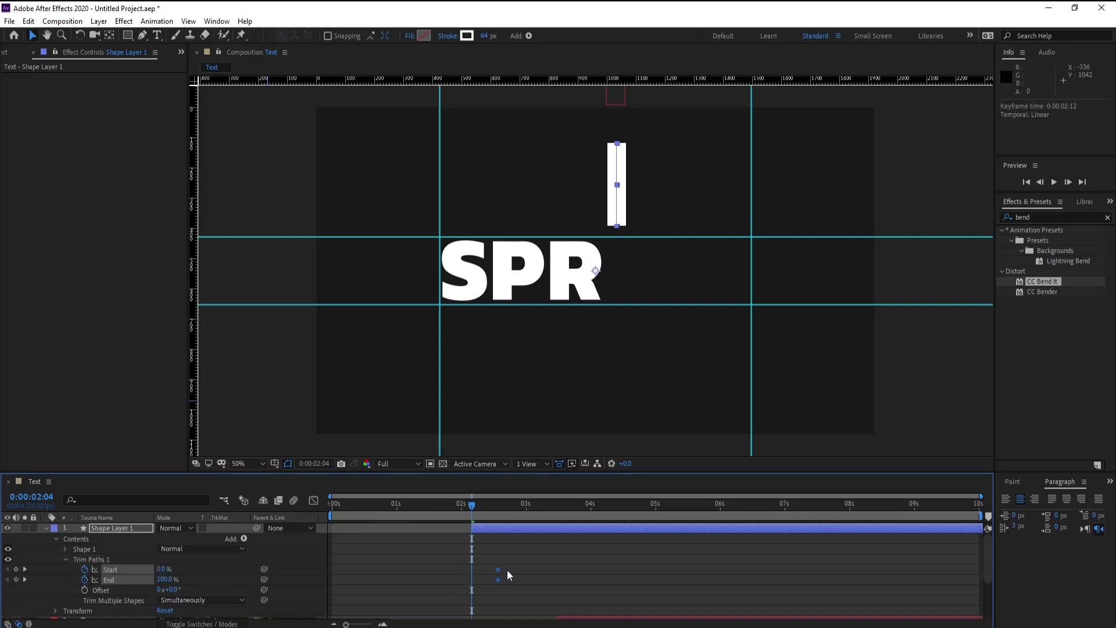
click(169, 579)
text(0)
key(Return)
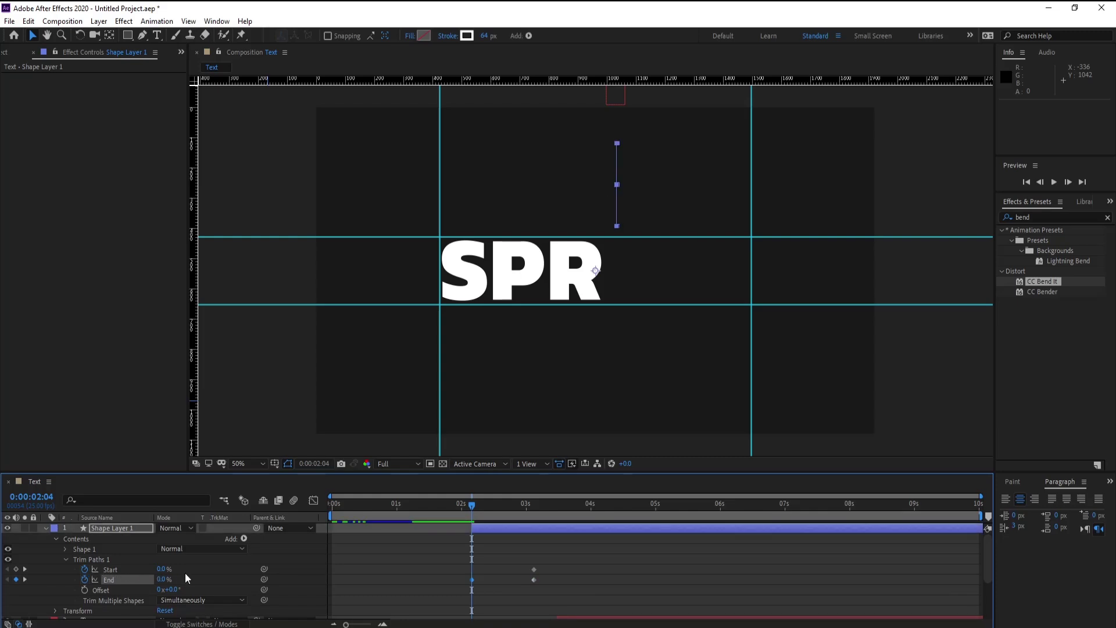
drag(162, 570, 239, 569)
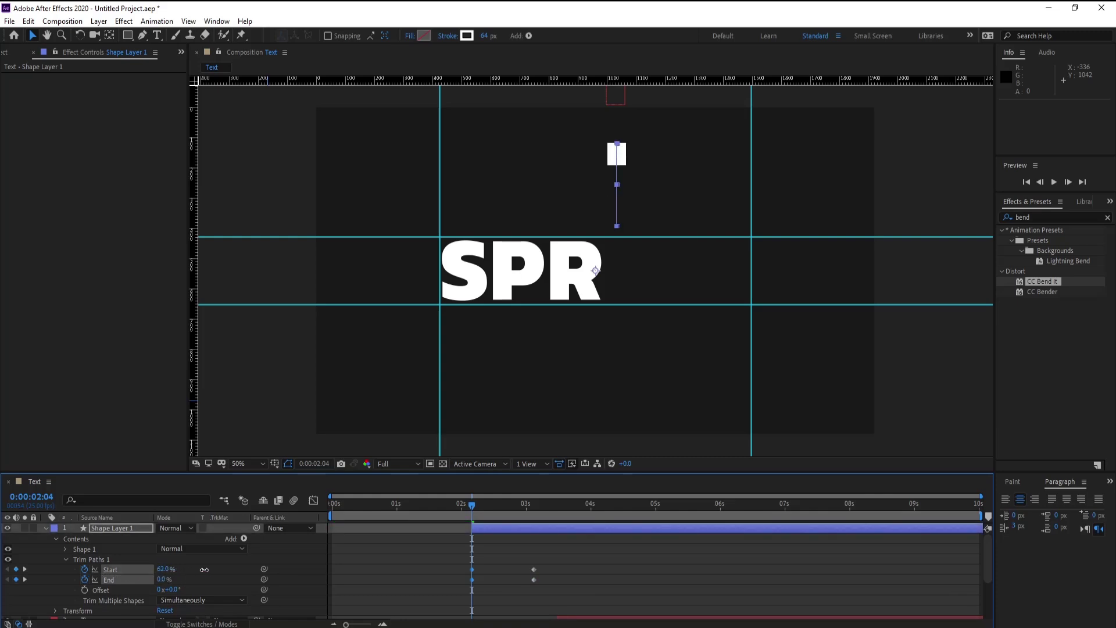
Offset the Start keyframes to 2:24 and 3:16 with Start at 0%, tighten timing, and Easy Ease all trim keyframes
click(473, 568)
mouse_move(471, 569)
mouse_down()
mouse_move(547, 570)
mouse_move(491, 570)
mouse_up()
drag(472, 506, 537, 515)
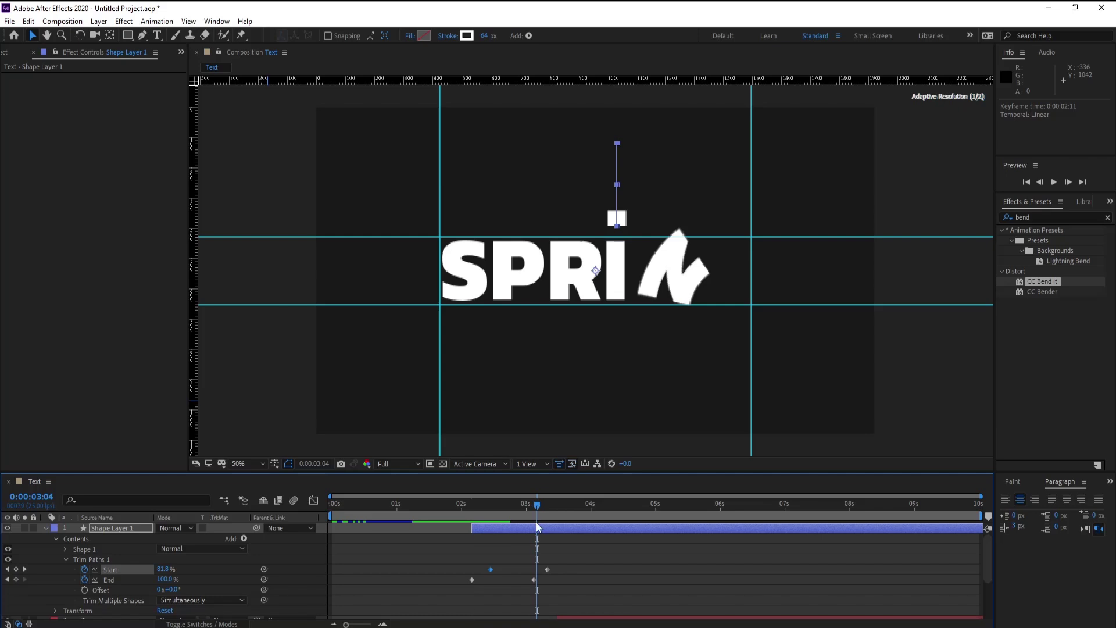
drag(491, 569, 567, 570)
click(532, 506)
drag(532, 508, 524, 510)
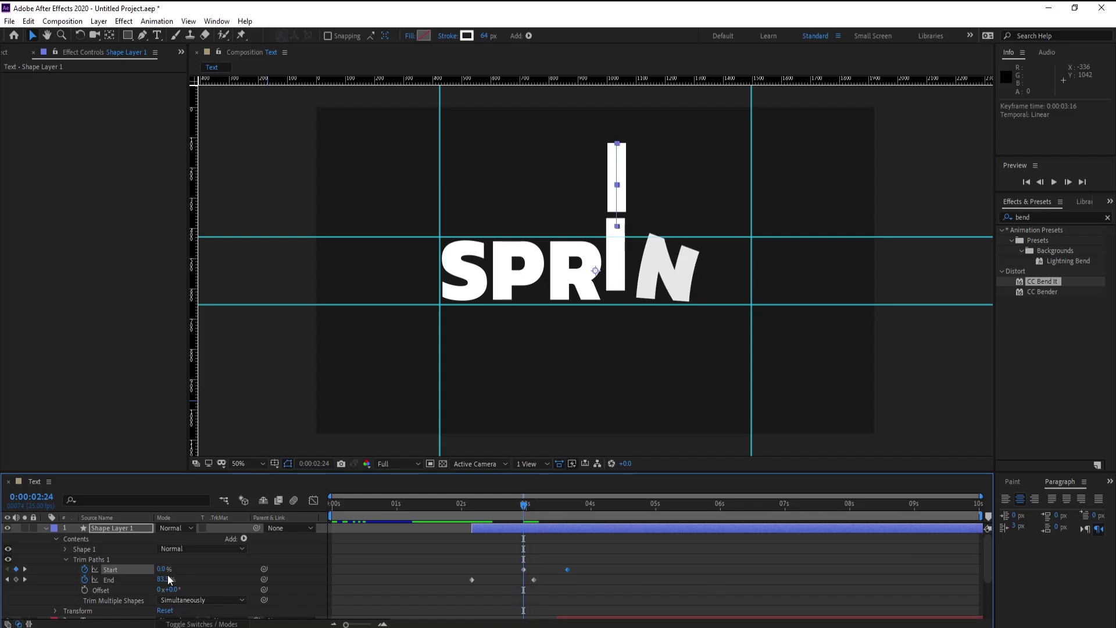
drag(167, 570, 136, 564)
drag(528, 512, 572, 515)
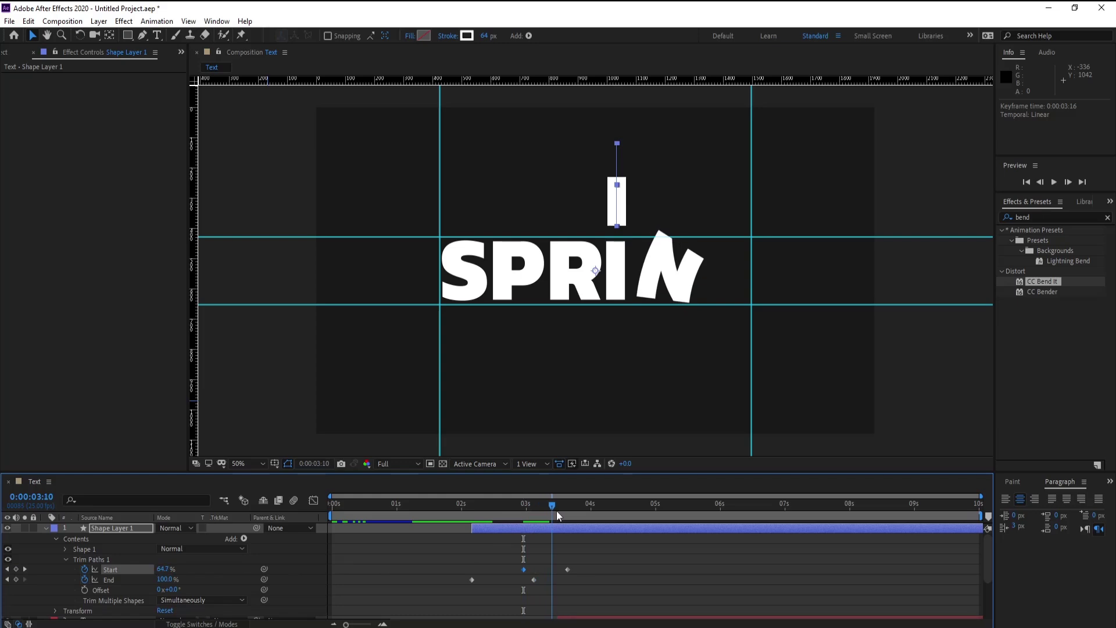
mouse_move(534, 580)
mouse_down()
mouse_move(518, 570)
mouse_move(572, 570)
mouse_move(505, 581)
mouse_move(504, 571)
mouse_move(539, 570)
mouse_move(465, 587)
mouse_up()
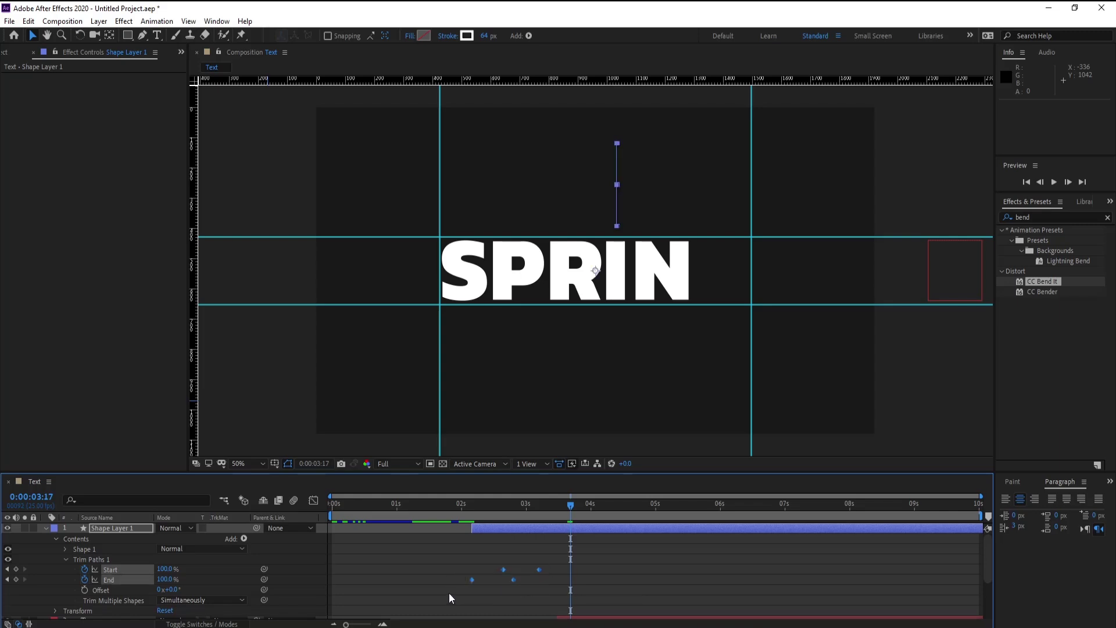
key(F9)
Show only keyframed properties, frame the letter I, and keep the bar at x 956, undoing an accidental I move
key(u)
mouse_move(488, 511)
mouse_down()
mouse_move(475, 508)
mouse_move(523, 515)
mouse_up()
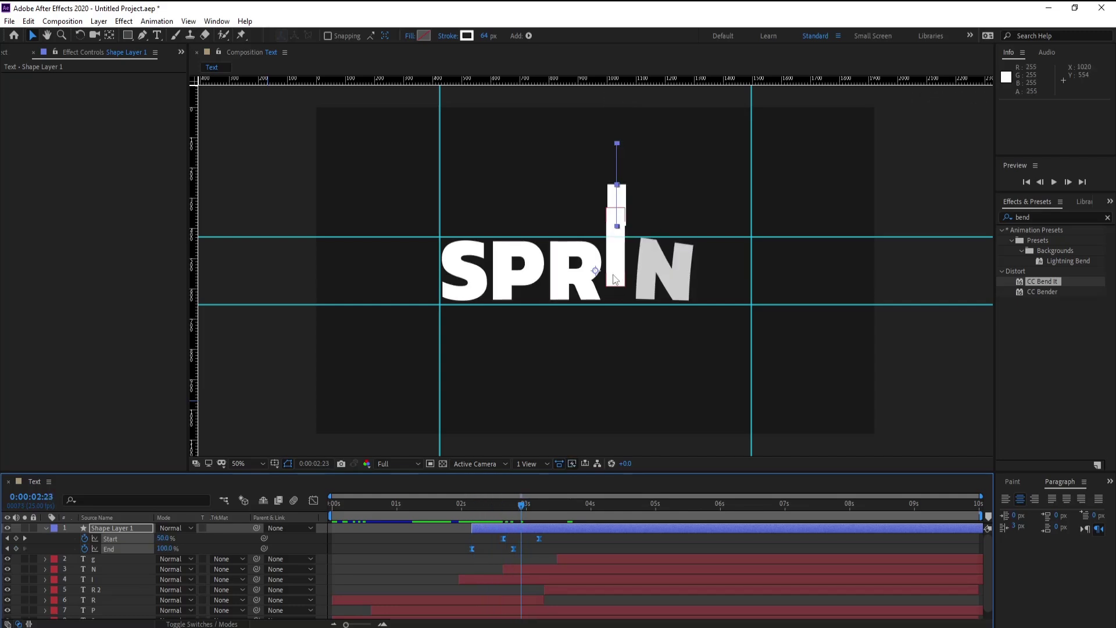
scroll(617, 277, up, 2)
drag(617, 277, 583, 322)
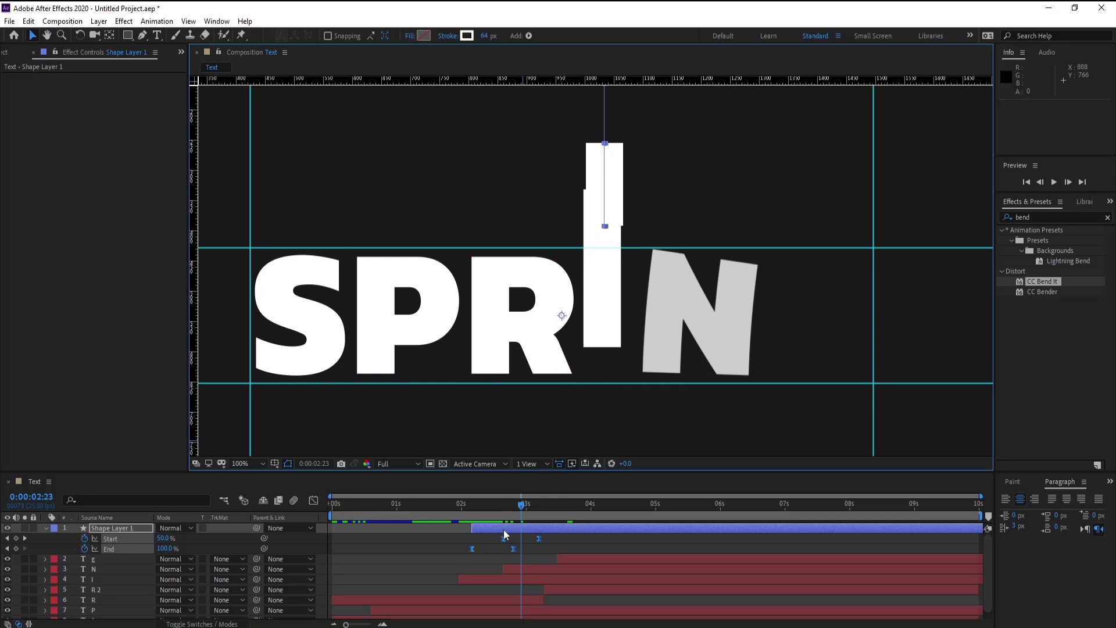
click(505, 529)
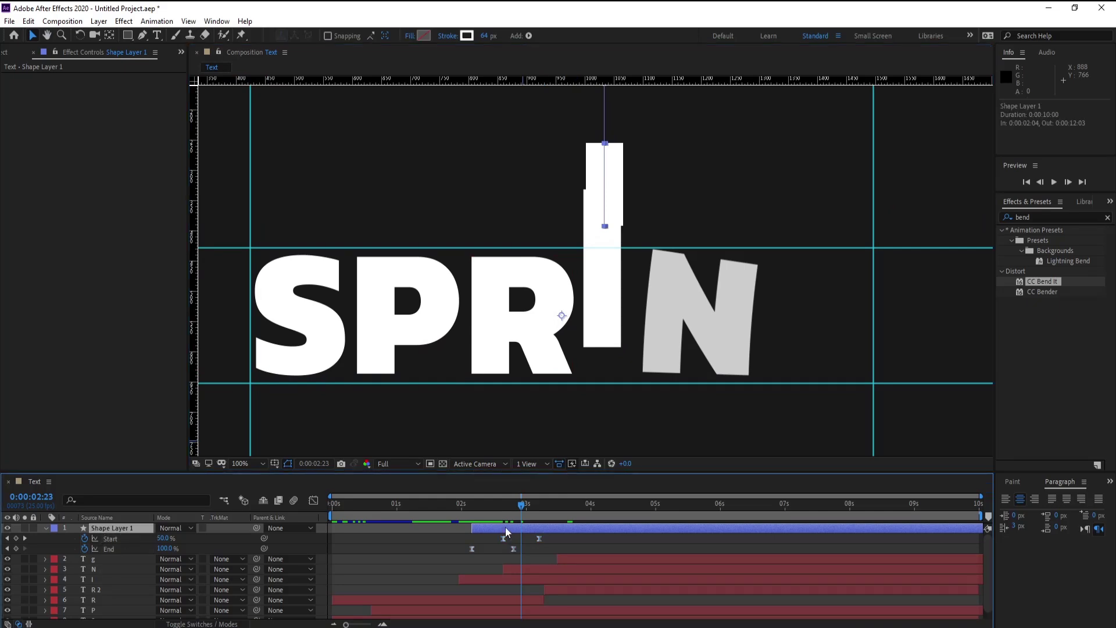
click(609, 174)
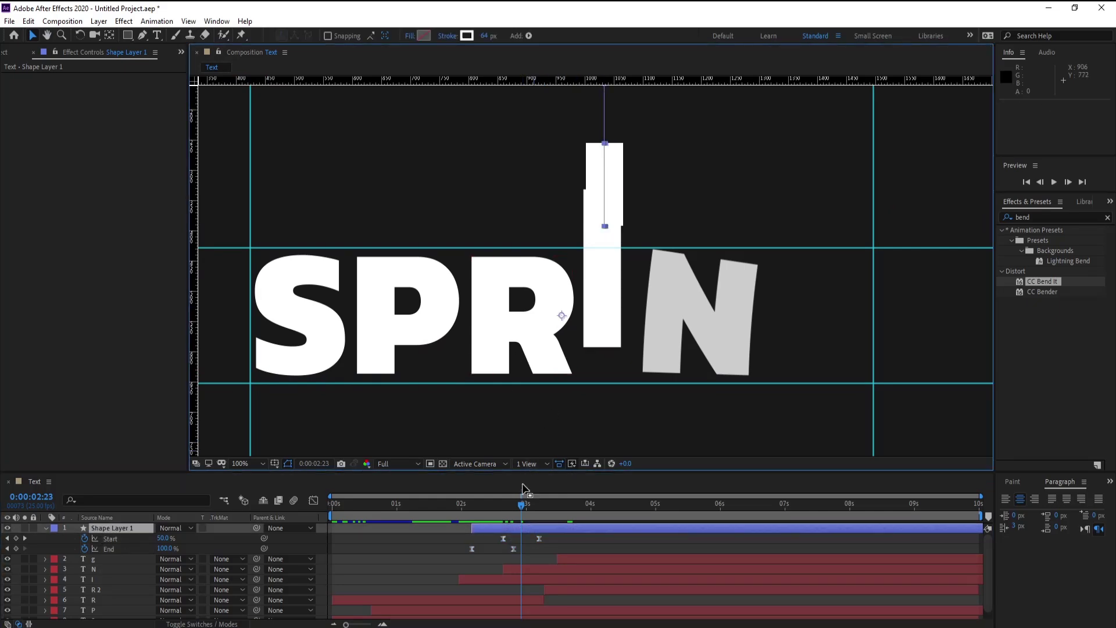
key(Left)
key(Left)
key(Left)
key(Left)
key(Left)
key(Right)
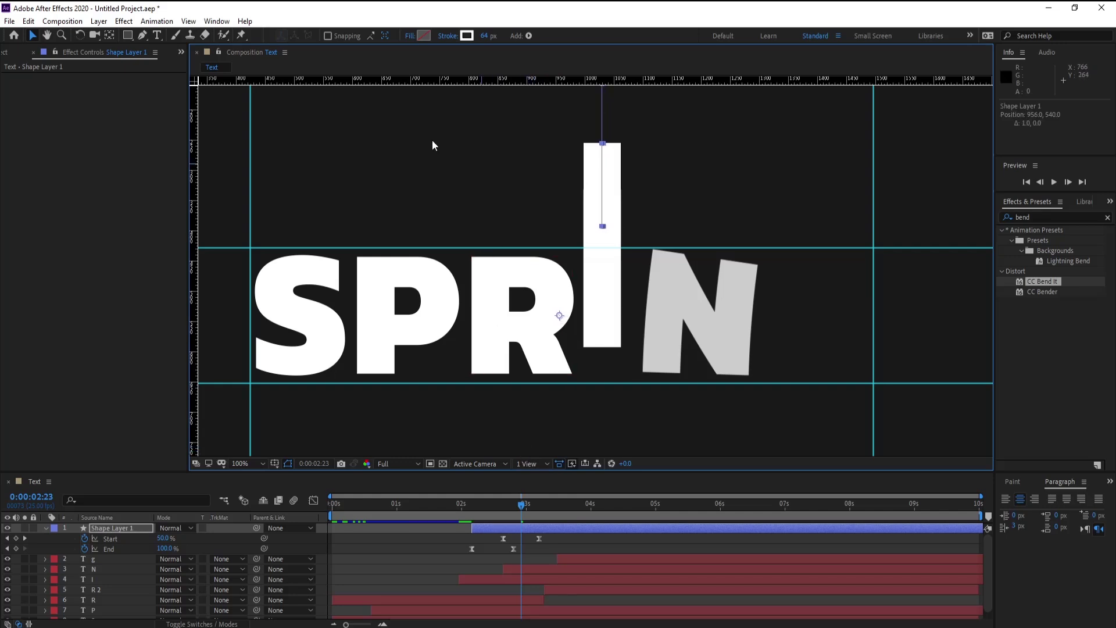
drag(602, 218, 615, 289)
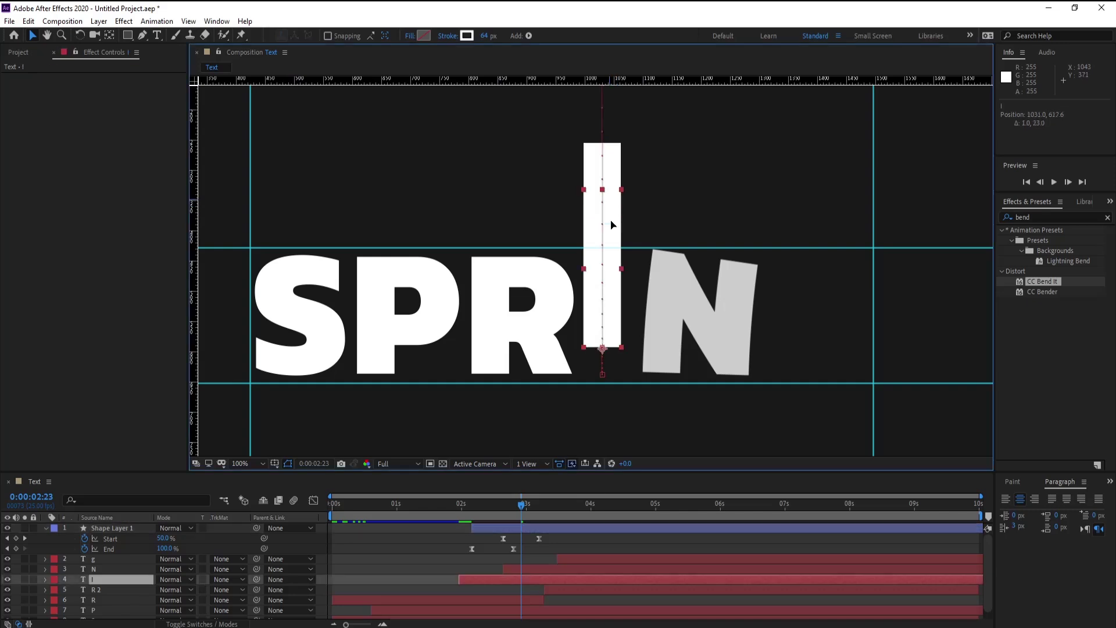
key(ctrl+z)
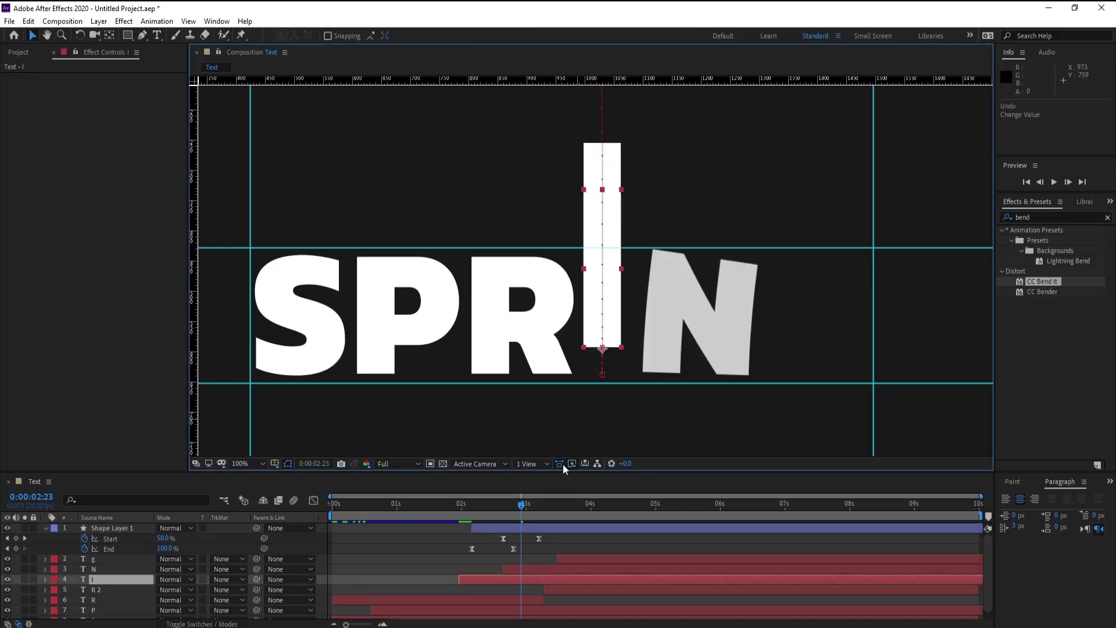
Move the bar shape down to about 956, 888, below the letter I
click(556, 528)
key(comma)
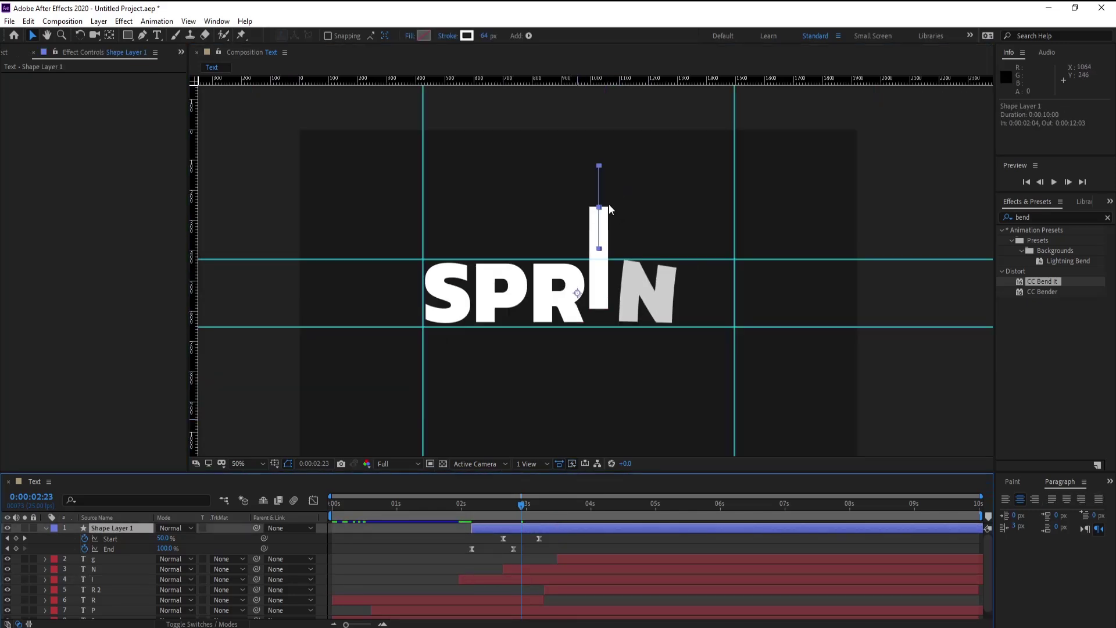
mouse_move(576, 301)
mouse_down()
mouse_move(577, 405)
mouse_move(583, 304)
mouse_up()
key(period)
Delay the bar animation, stack the bar below the g and N layers, and nudge it down
click(485, 505)
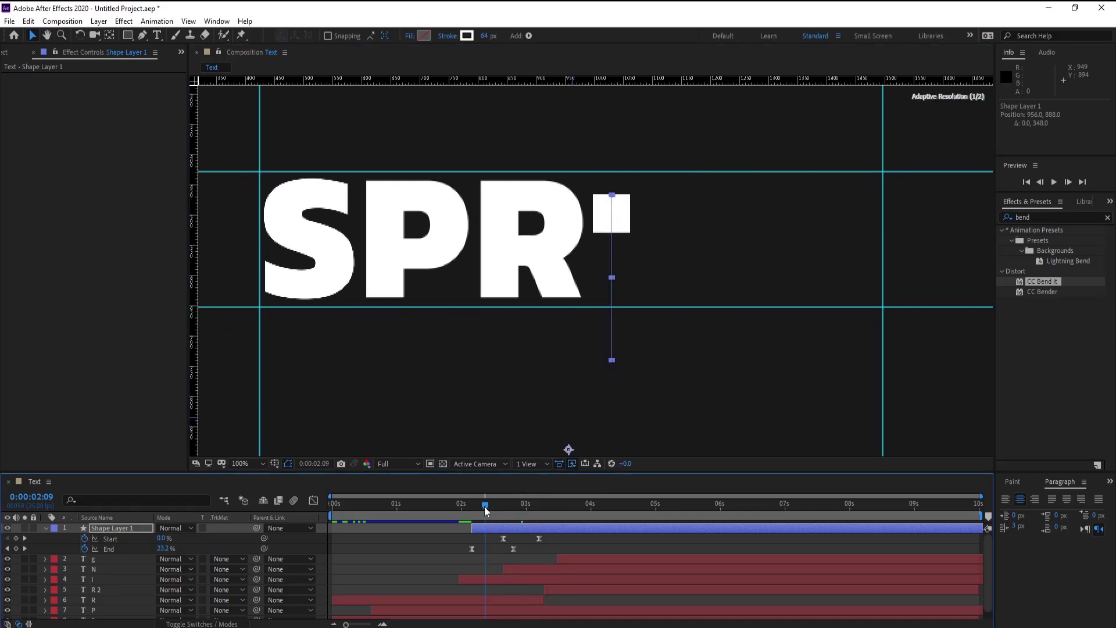
drag(507, 529, 538, 528)
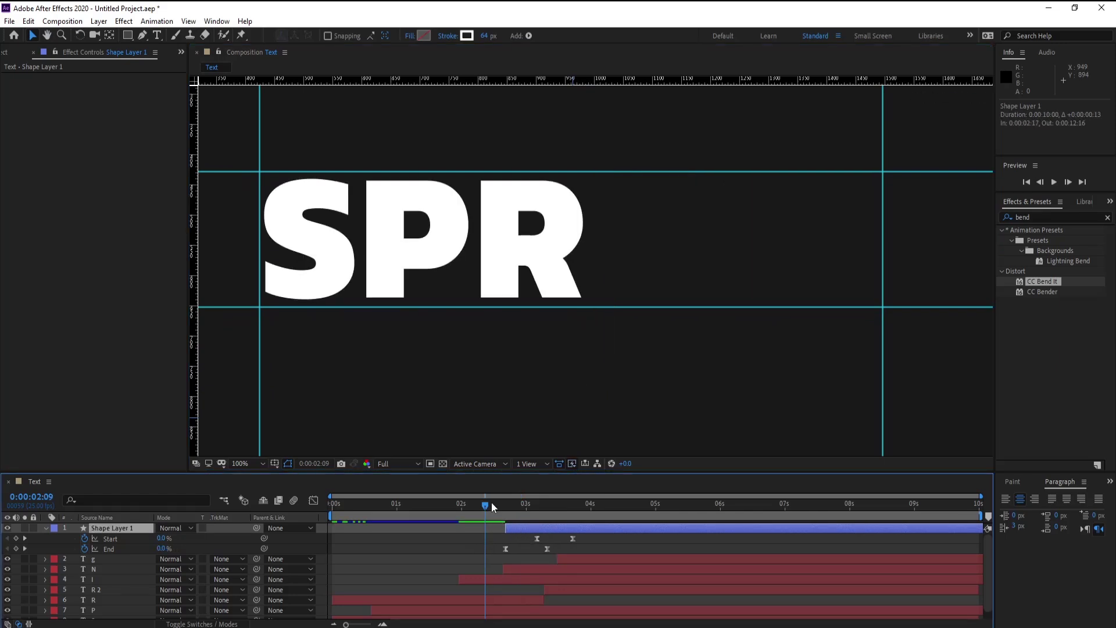
drag(60, 532, 106, 576)
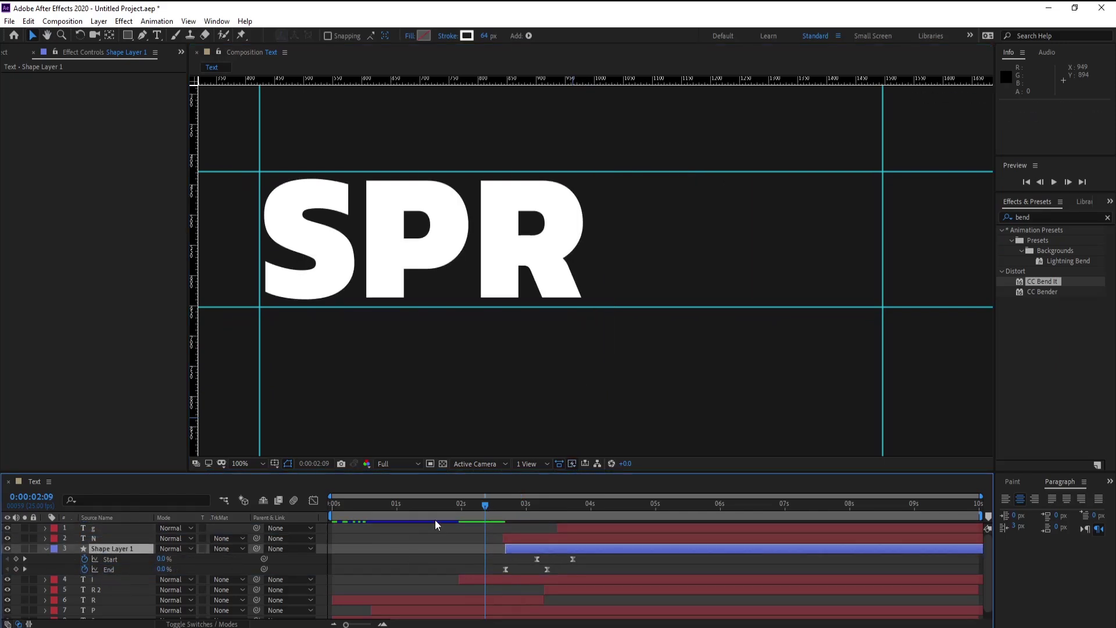
mouse_move(515, 547)
mouse_down()
mouse_move(505, 511)
mouse_move(580, 516)
mouse_up()
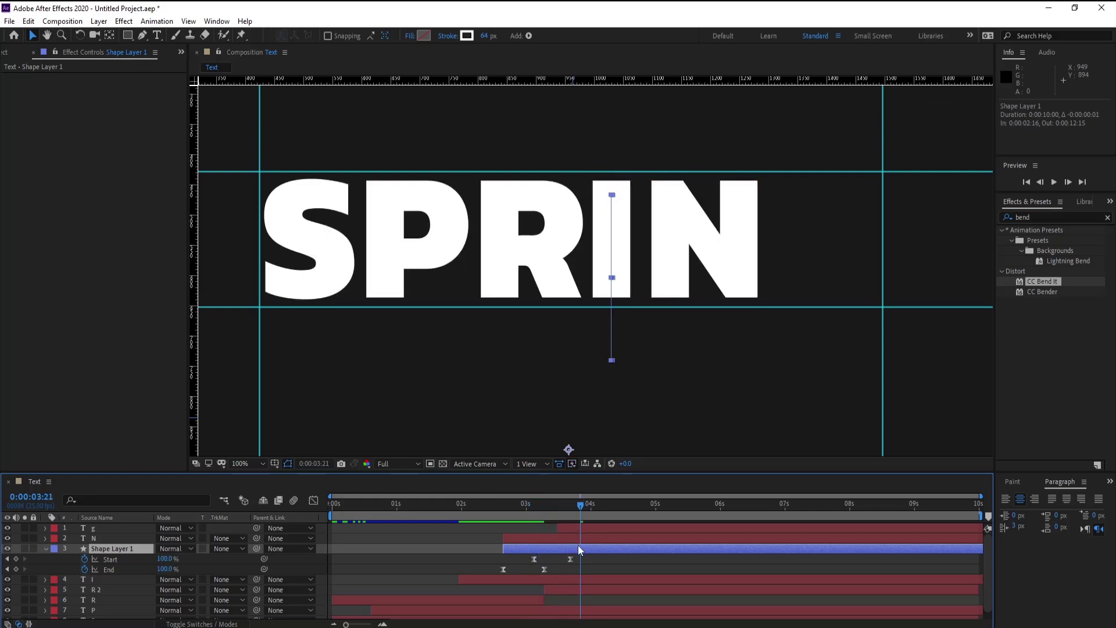
key(shift+Down)
key(shift+Down)
key(shift+Down)
key(shift+Down)
key(shift+Down)
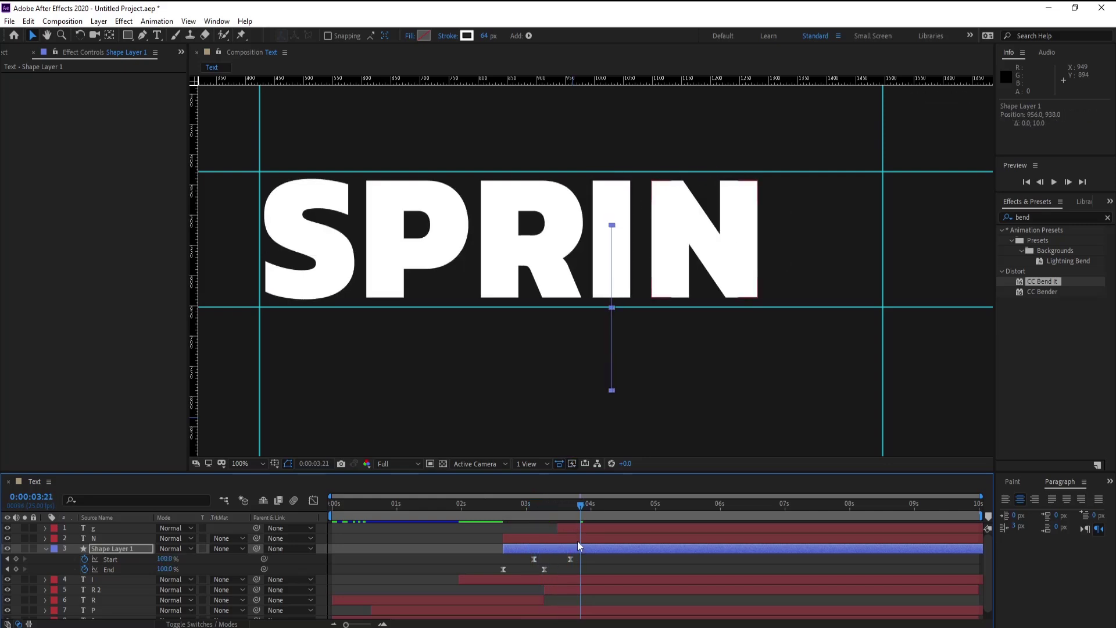
Retime the bar to start at 2:19, nudge it 10 px up to about 956, 958, and preview it drawing on
drag(565, 505, 522, 511)
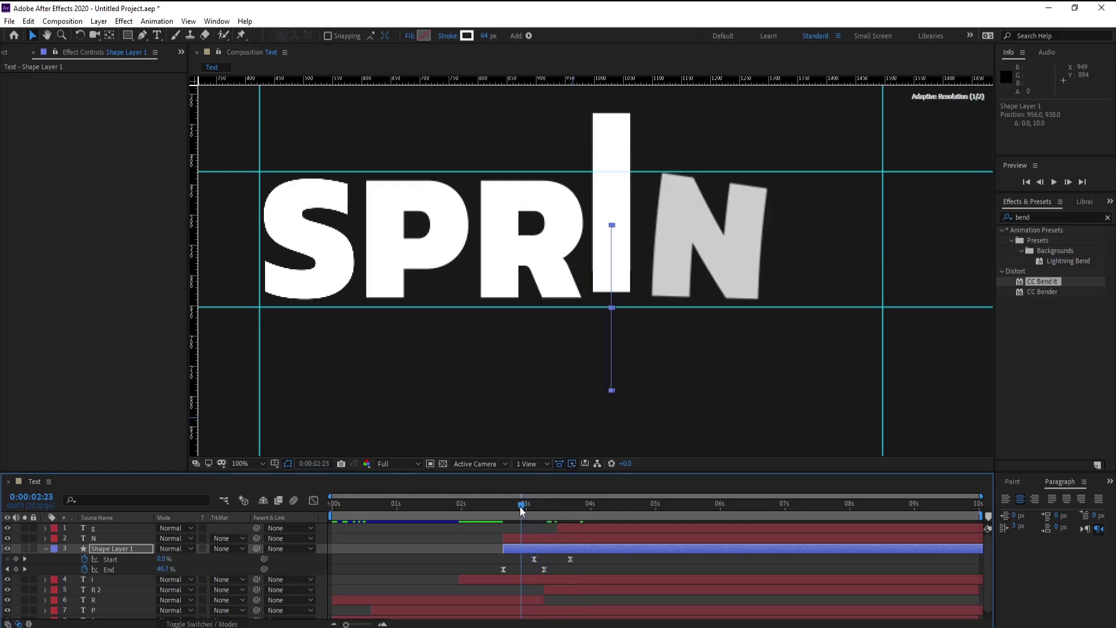
drag(539, 548, 560, 549)
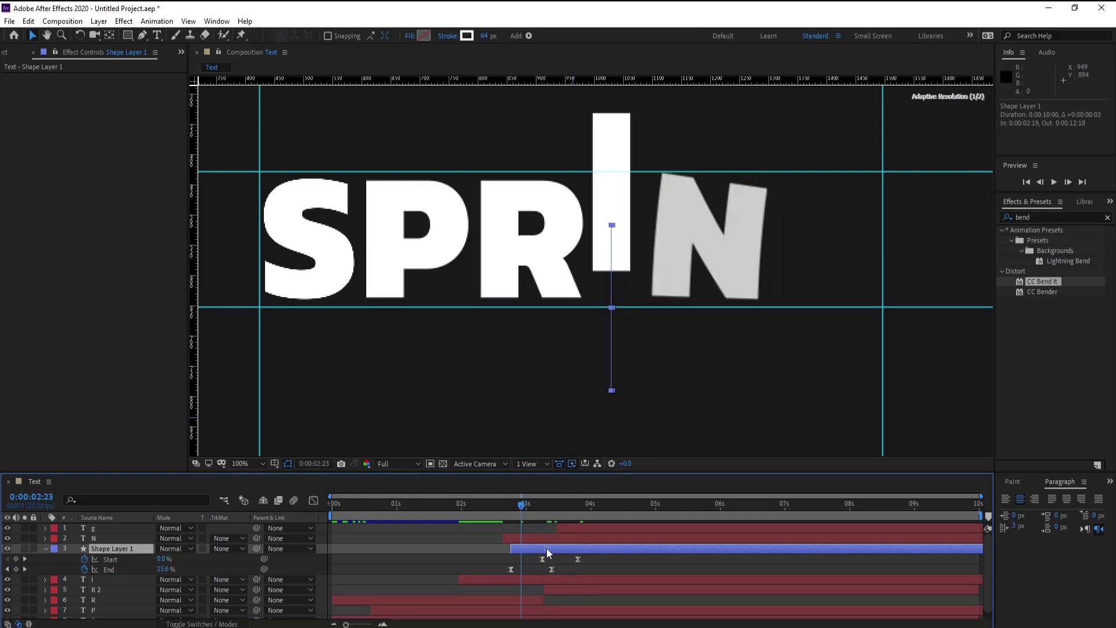
mouse_move(527, 506)
mouse_down()
mouse_move(574, 518)
mouse_move(523, 511)
mouse_up()
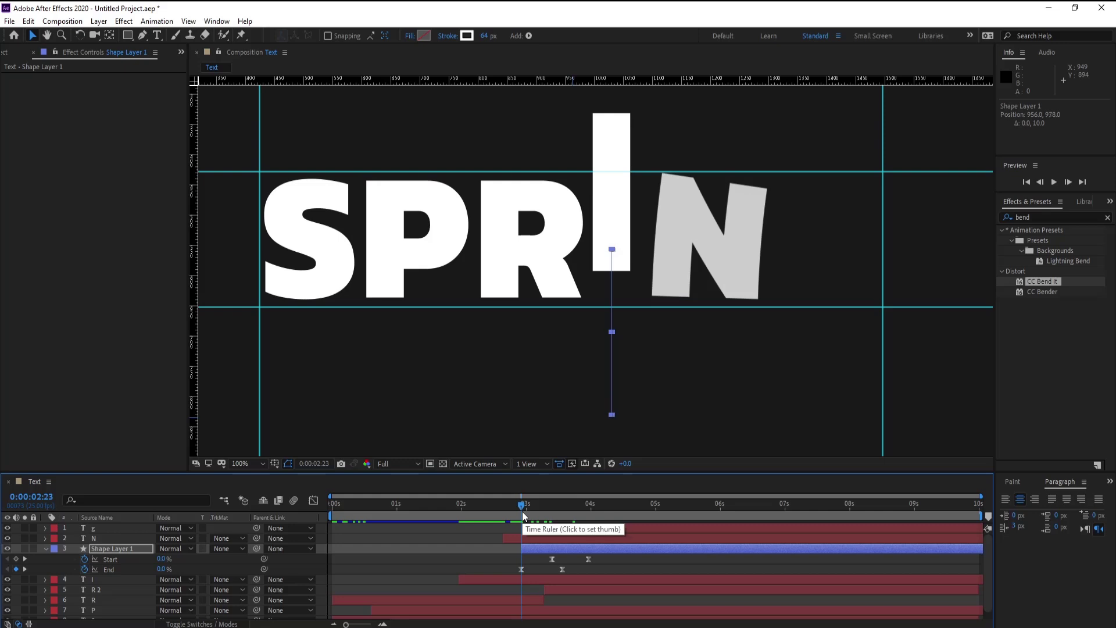
click(528, 548)
drag(528, 546, 517, 547)
click(510, 506)
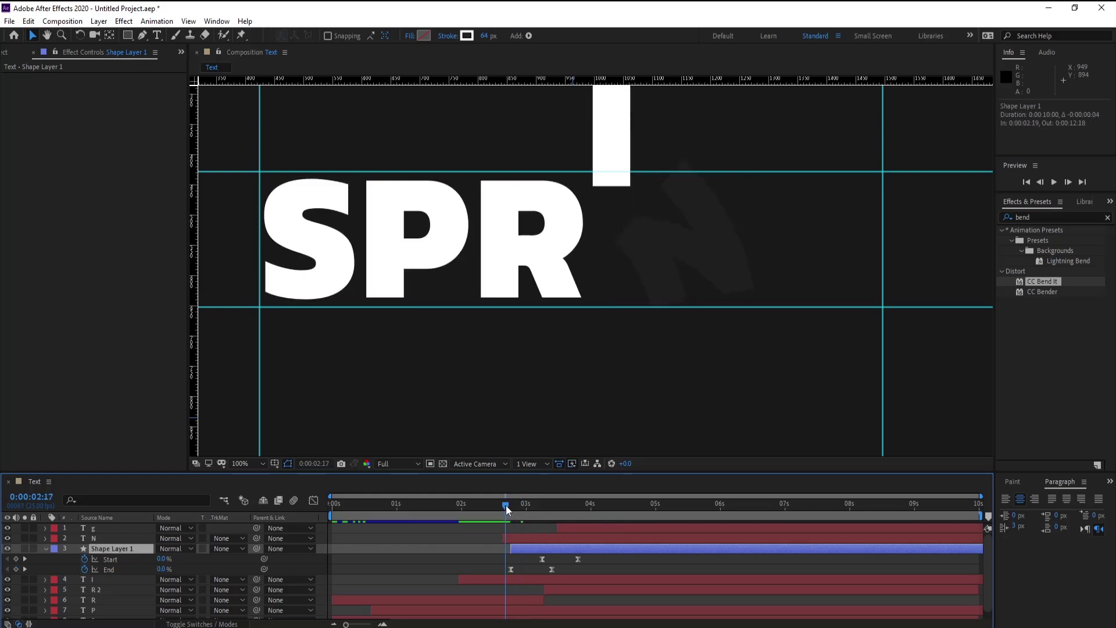
drag(512, 504, 513, 505)
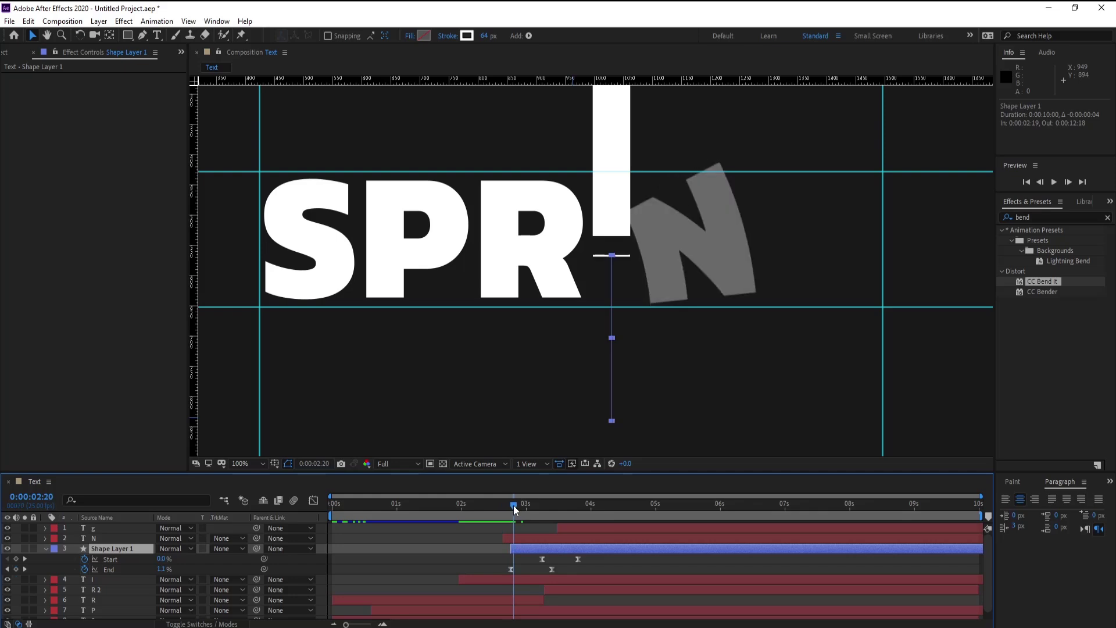
key(shift+Up)
key(shift+Up)
key(shift+Up)
drag(513, 504, 595, 511)
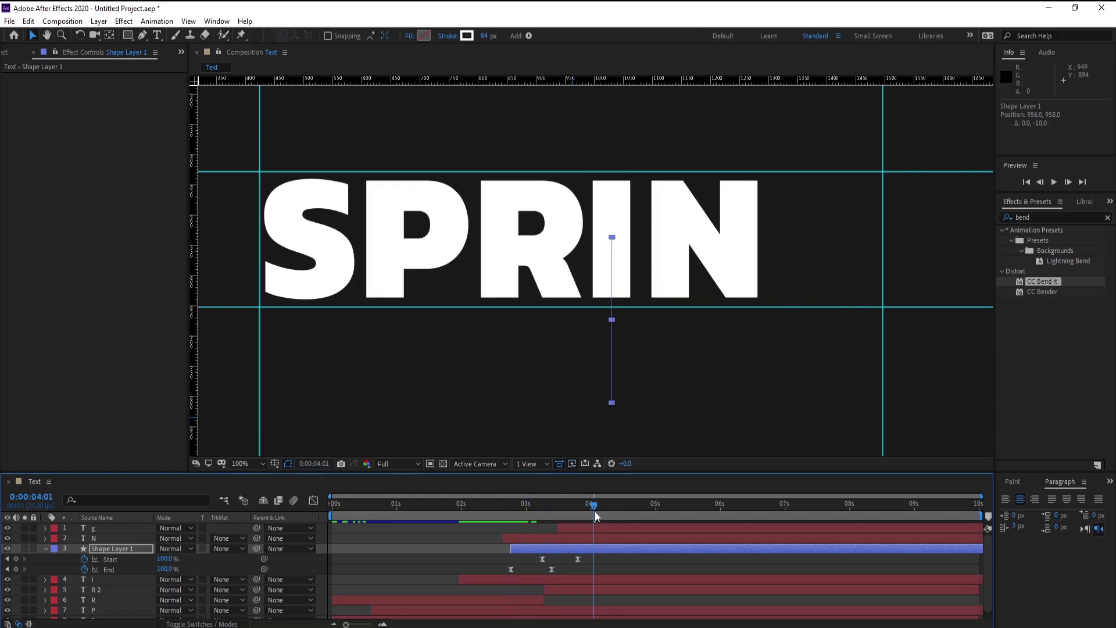
Duplicate Shape Layer 1 and center the copy's anchor point on the middle of the bar
click(45, 549)
key(comma)
click(446, 554)
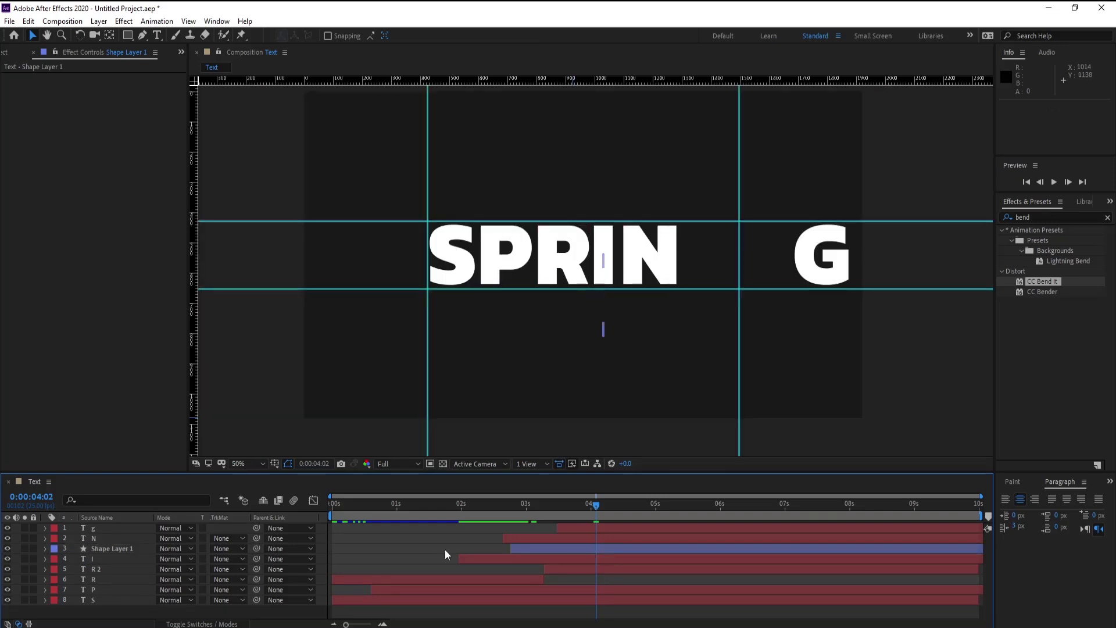
click(128, 549)
key(ctrl+d)
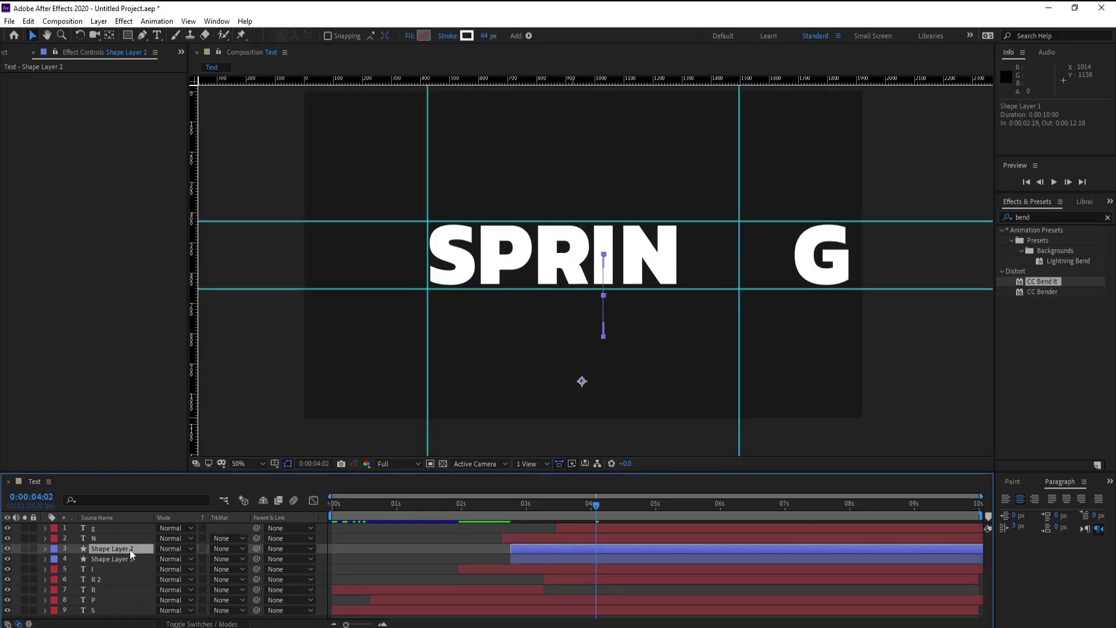
key(y)
drag(582, 384, 605, 300)
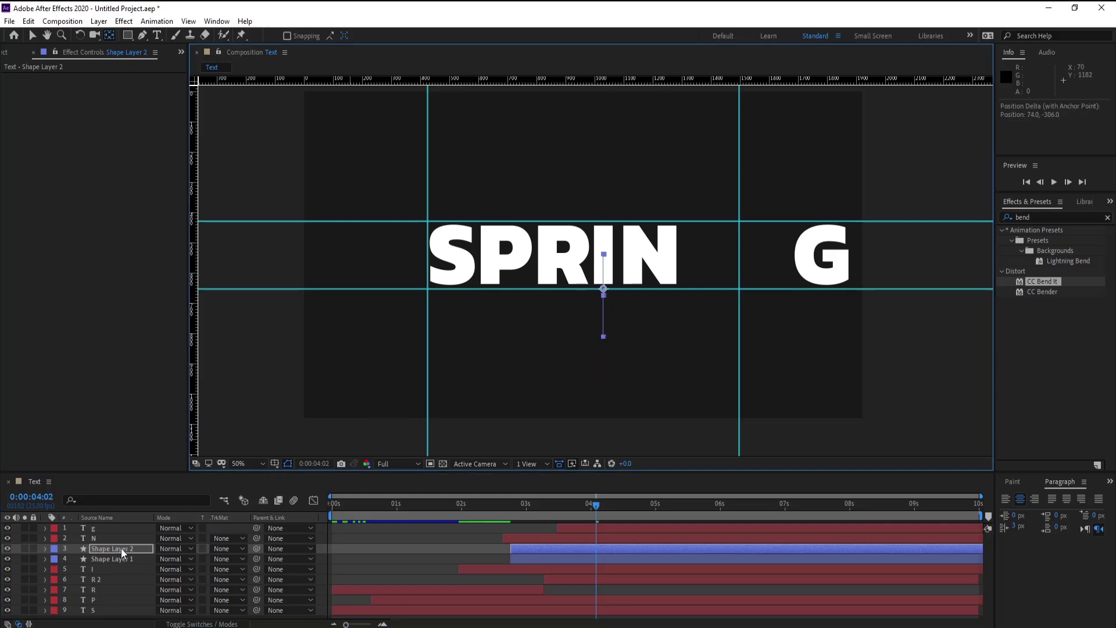
Rotate the copy 90° into a horizontal bar, place it right of the G, and start it at 4:02
key(t)
click(166, 559)
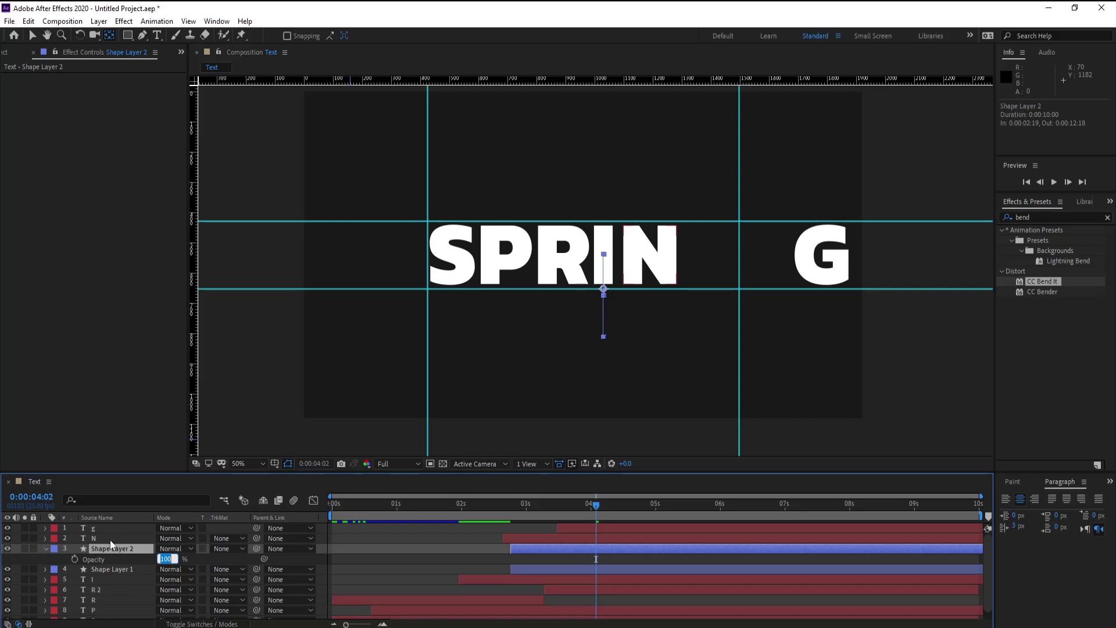
key(r)
click(173, 559)
text(0)
key(Return)
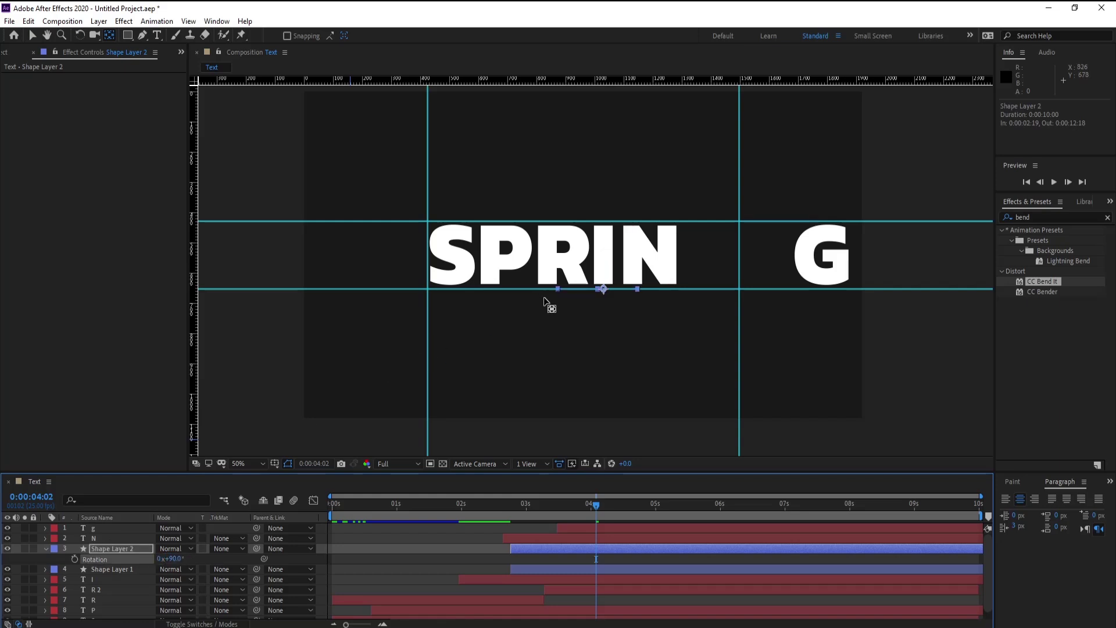
key(v)
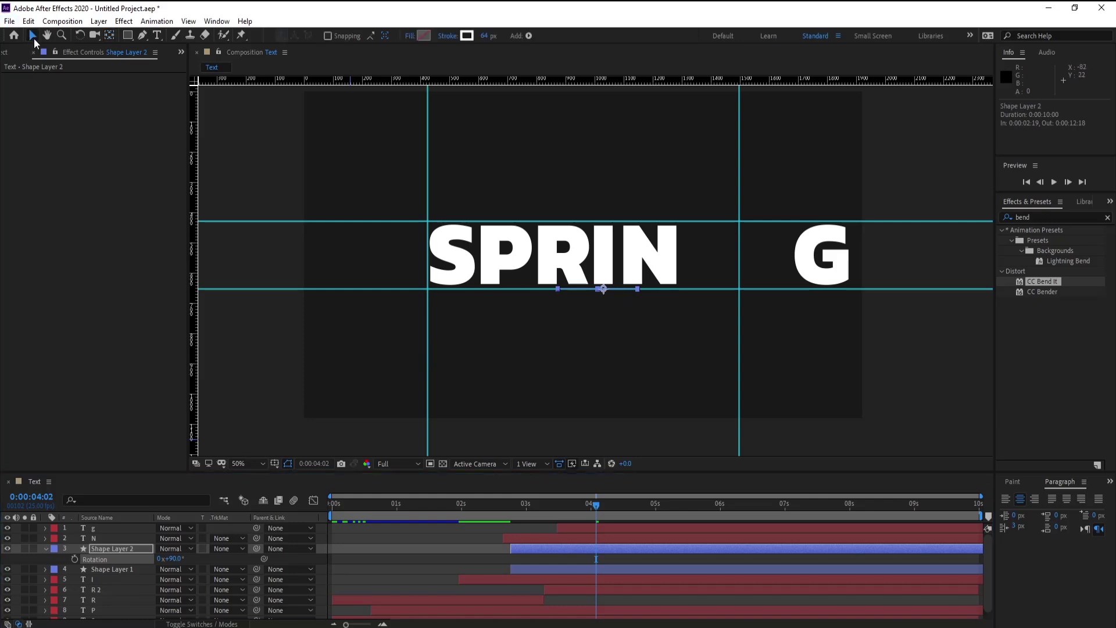
mouse_move(603, 289)
mouse_down()
mouse_move(603, 304)
mouse_move(875, 283)
mouse_up()
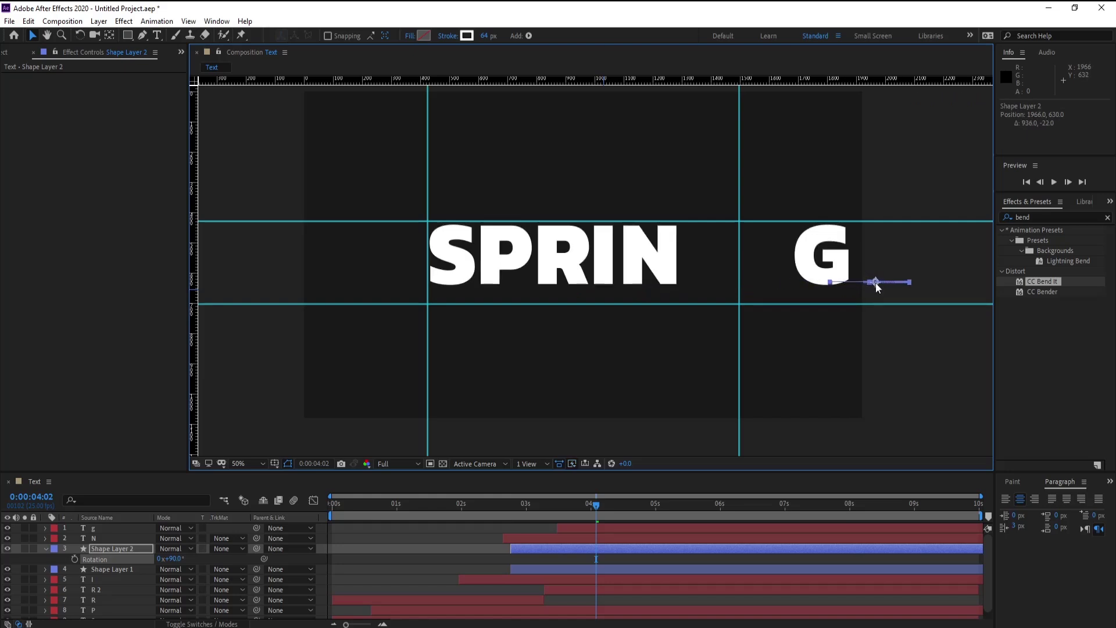
drag(546, 553, 631, 553)
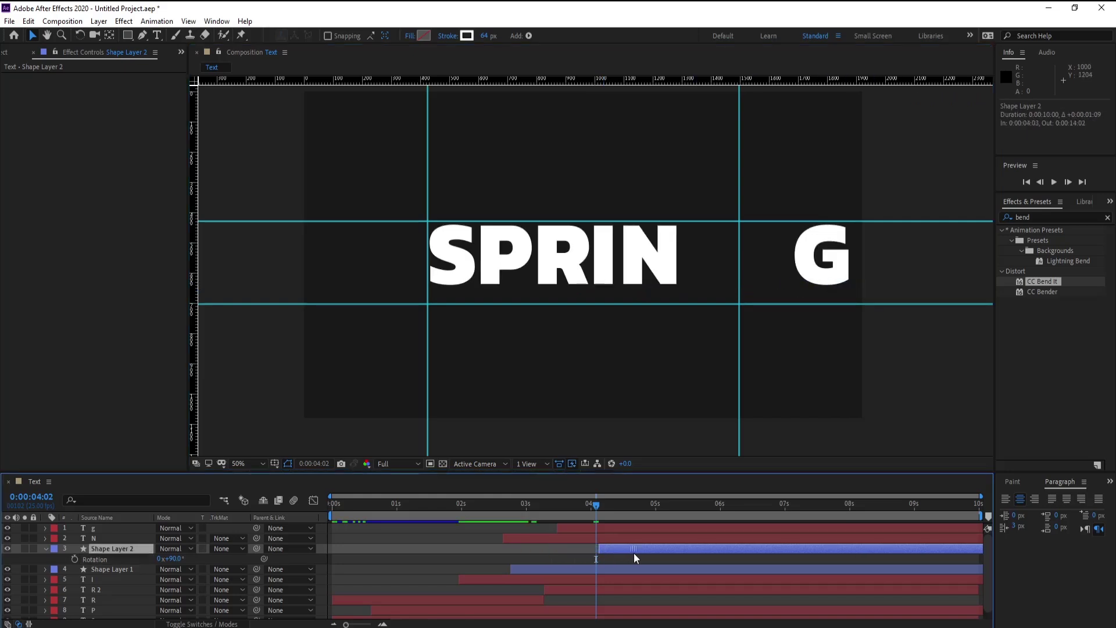
Nudge the horizontal bar left and up to align it beside the G
mouse_move(595, 506)
mouse_down()
mouse_move(659, 513)
mouse_move(652, 553)
mouse_move(634, 549)
mouse_up()
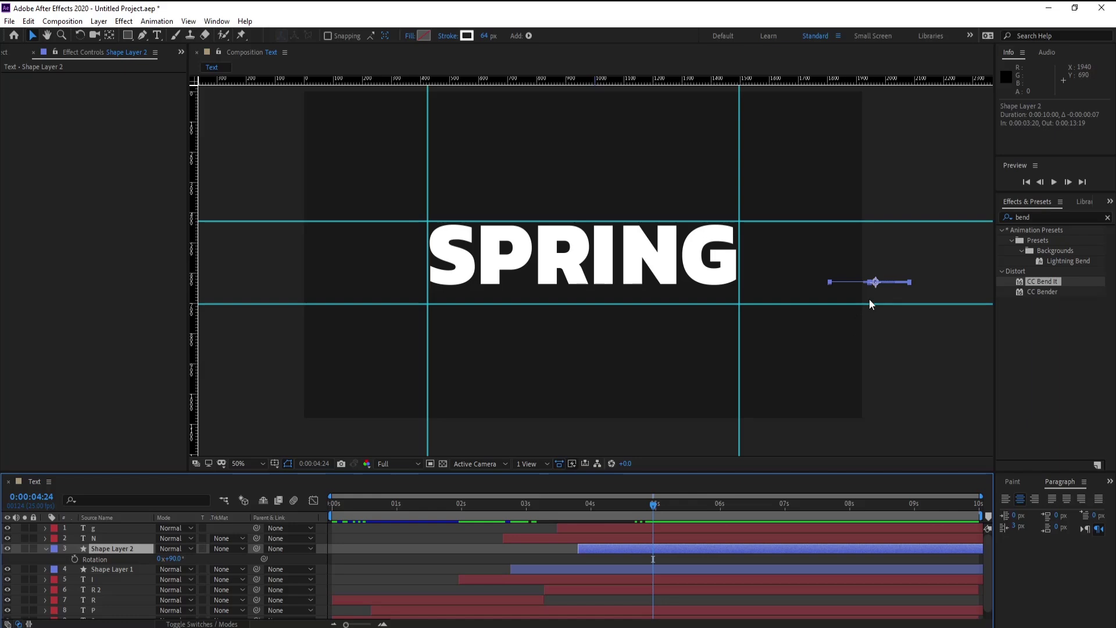
drag(878, 284, 853, 285)
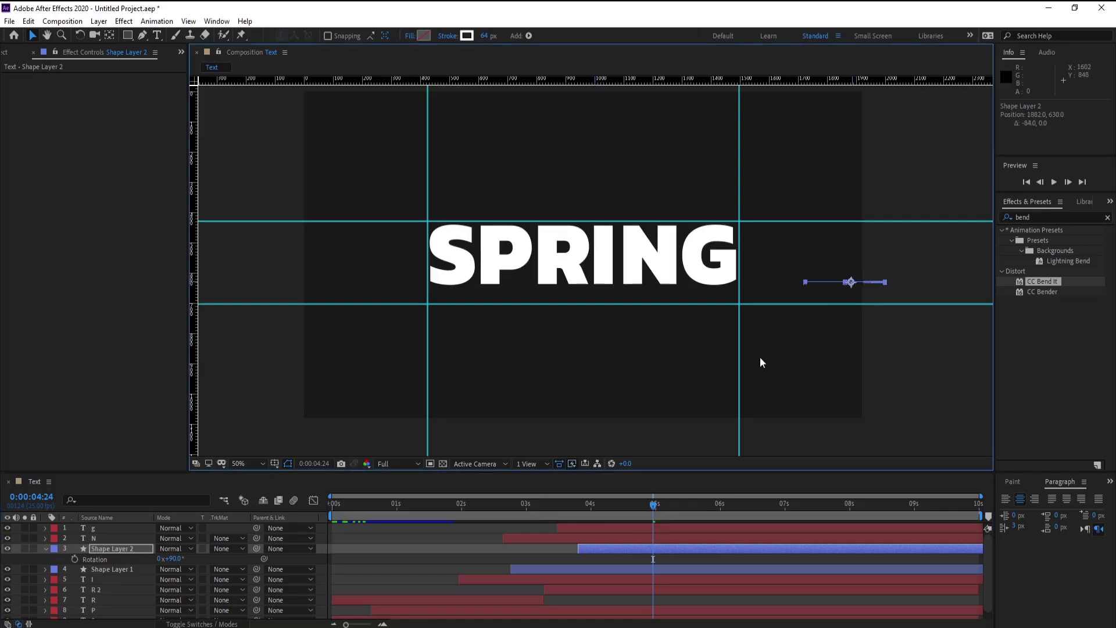
drag(594, 512, 594, 513)
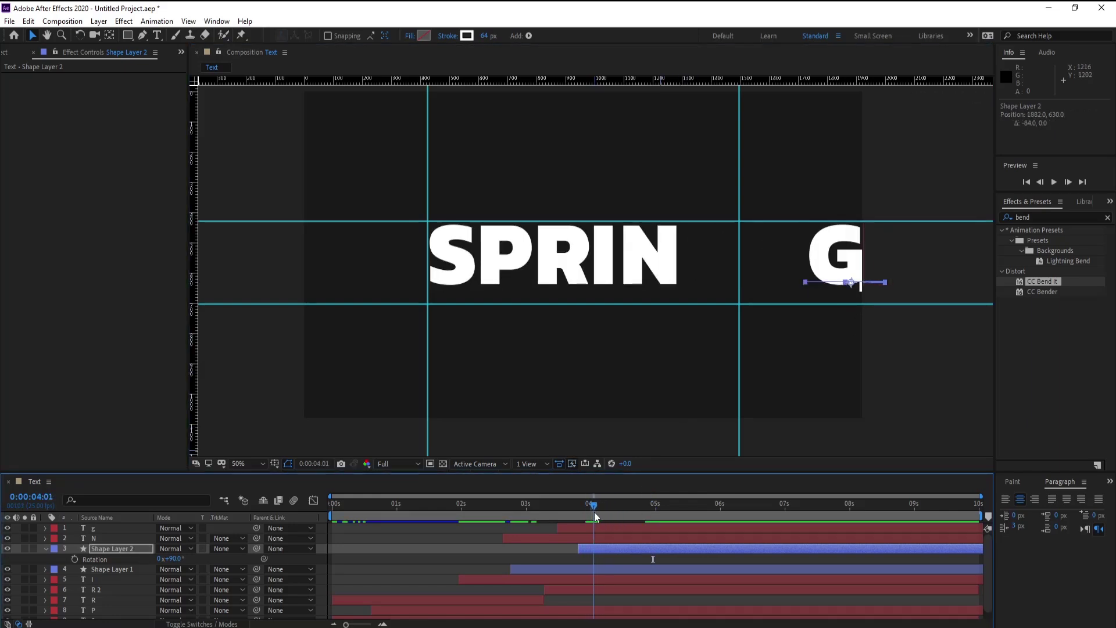
key(Up)
key(Up)
key(Up)
key(Up)
key(Up)
key(Up)
key(Up)
key(Up)
key(Up)
key(Up)
key(Up)
key(Up)
key(Up)
key(Up)
key(Up)
key(Up)
key(Up)
key(Left)
key(Left)
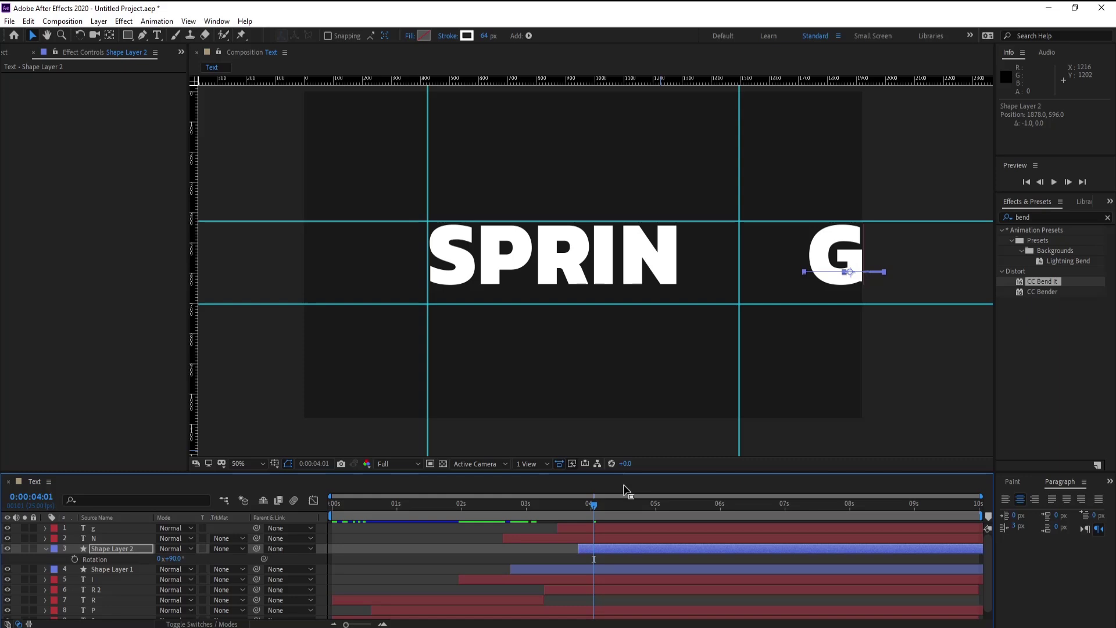
mouse_move(590, 511)
mouse_down()
mouse_move(607, 511)
mouse_move(597, 507)
mouse_up()
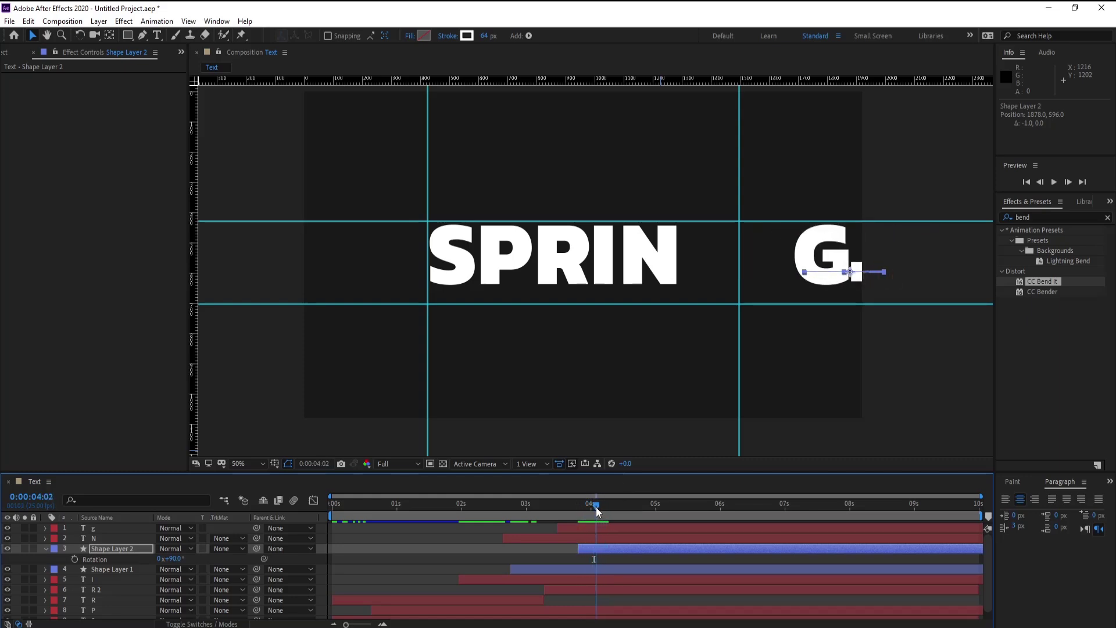
key(shift+Left)
drag(598, 507, 649, 508)
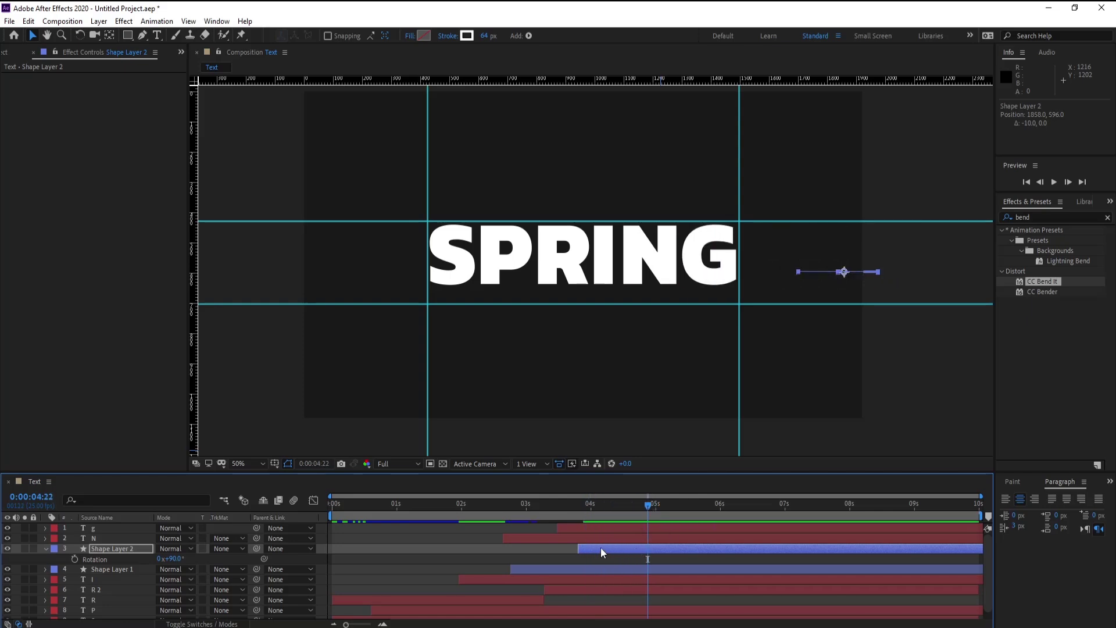
Duplicate the horizontal bar and move the copy below the left side of SPRING
key(ctrl+d)
drag(846, 273, 482, 329)
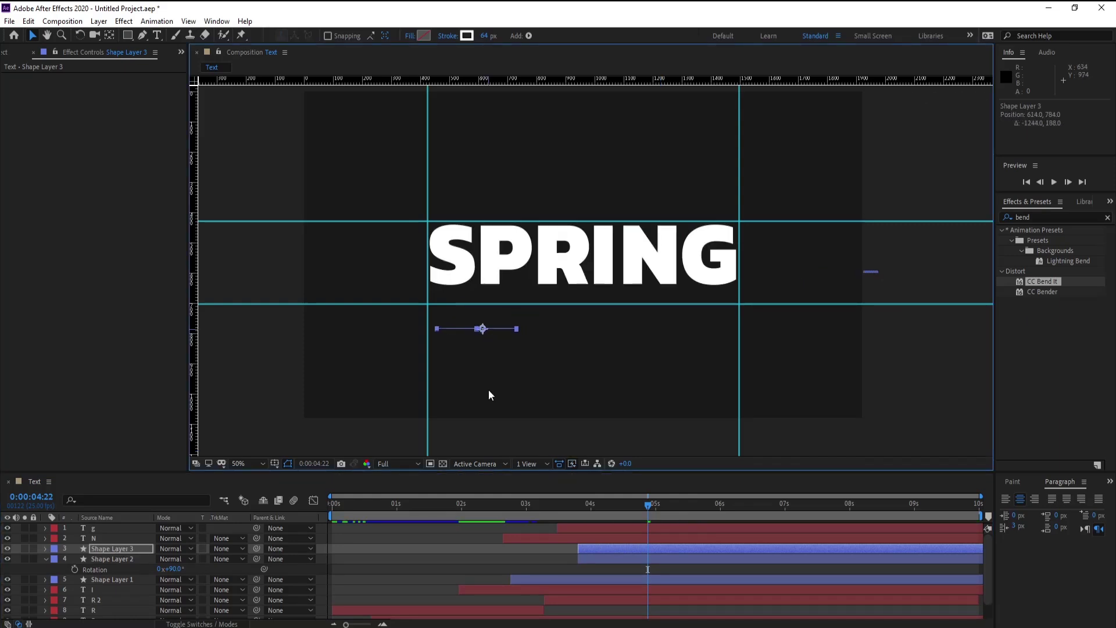
key(r)
click(174, 558)
Set the copy's rotation to 0°, move it under the P, and retime it to about one second
text(0)
key(Return)
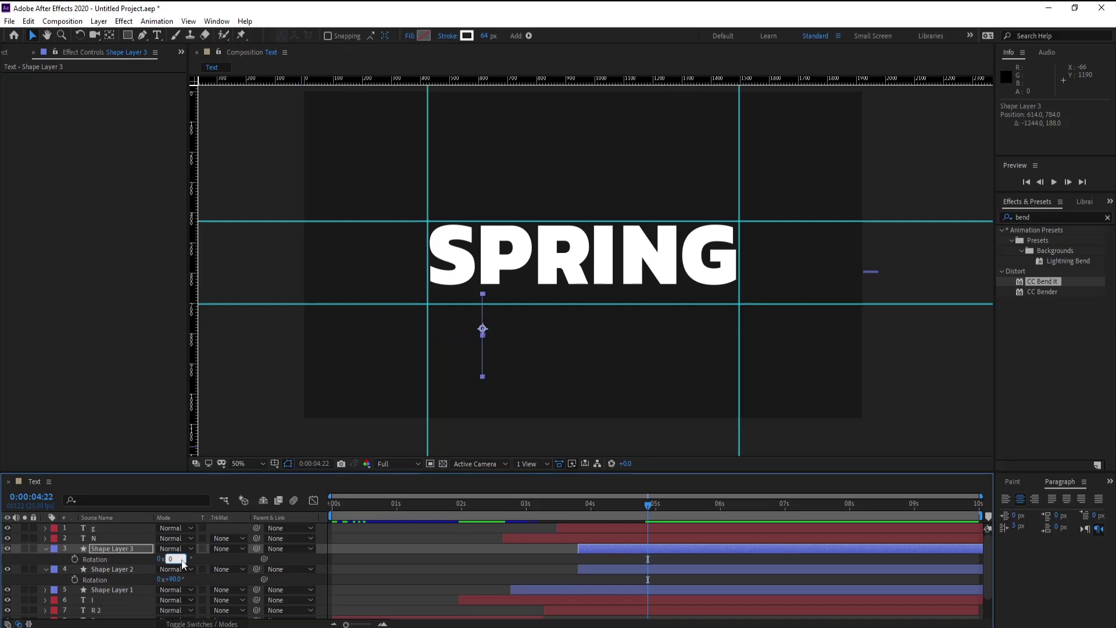
drag(482, 329, 487, 318)
drag(594, 548, 467, 548)
scroll(463, 549, down, 1)
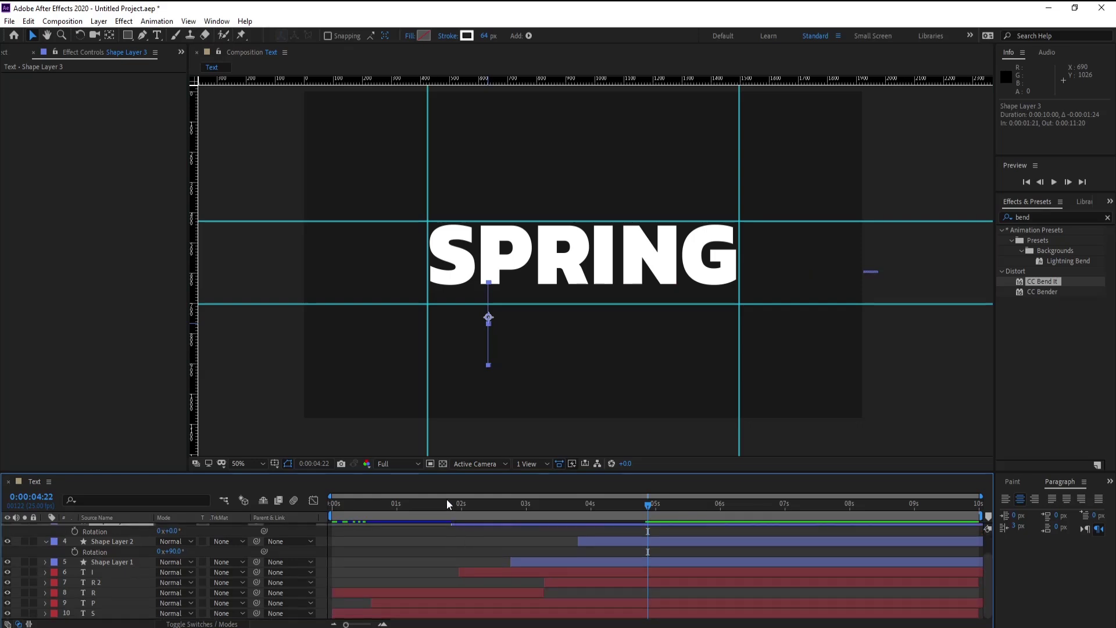
drag(447, 501, 406, 504)
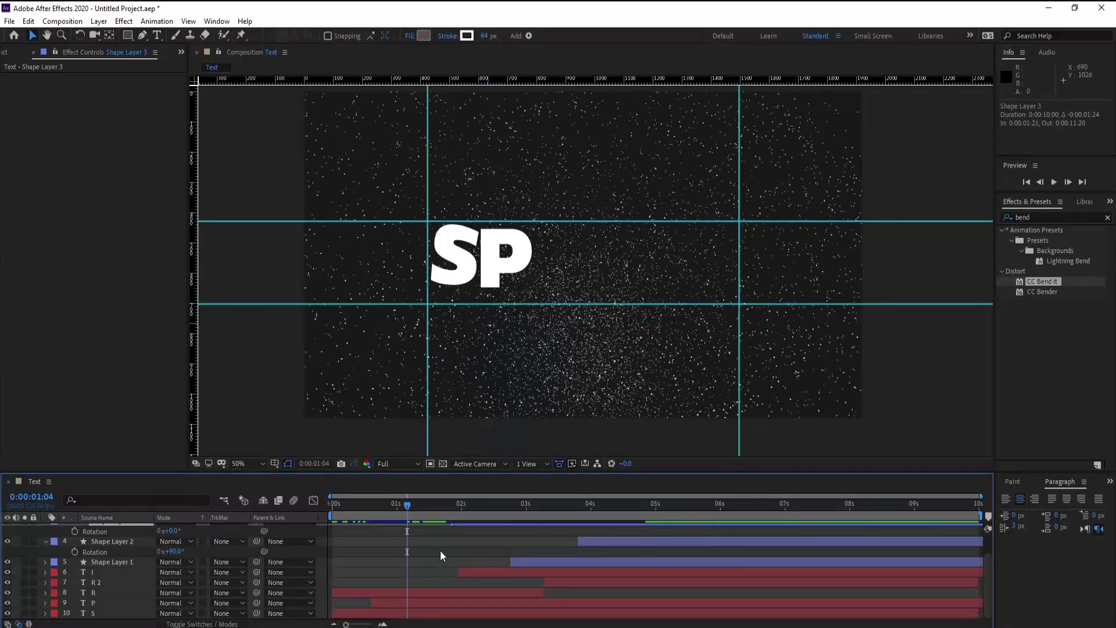
scroll(441, 550, up, 1)
drag(462, 547, 402, 546)
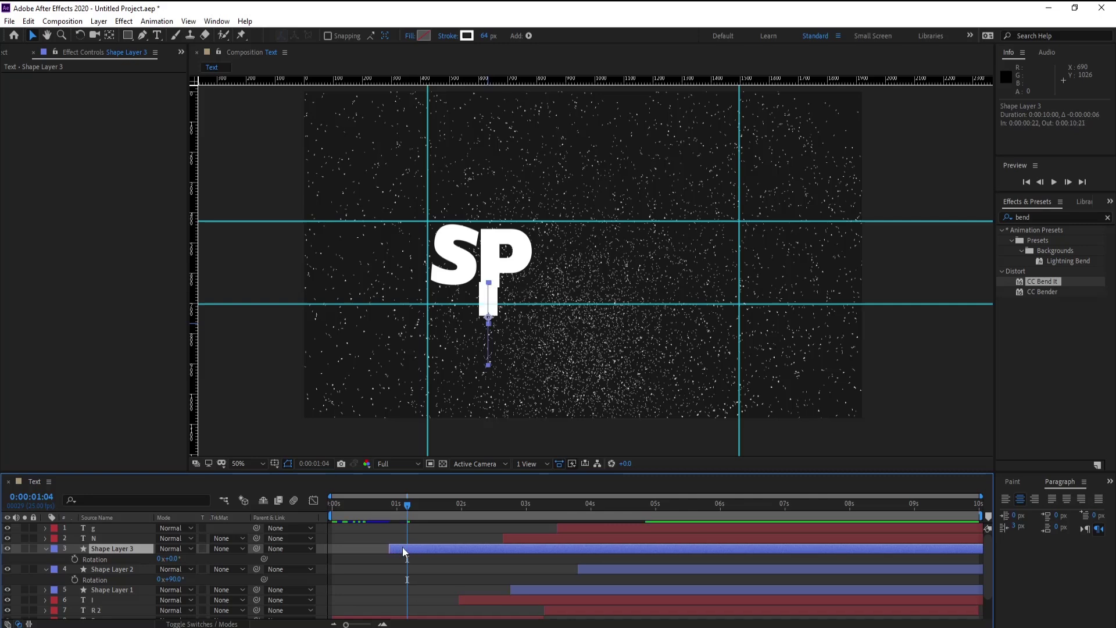
Nudge the vertical bar up to 640, 704, start it slightly earlier, preview, and duplicate it
key(Right)
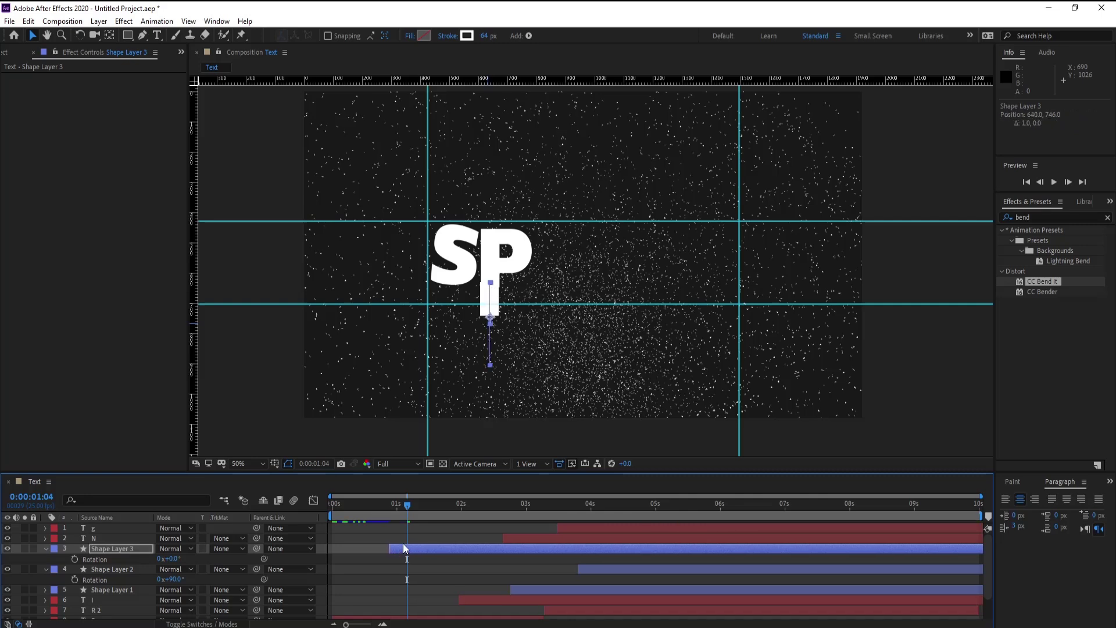
mouse_move(404, 506)
mouse_down()
mouse_move(390, 506)
mouse_move(412, 509)
mouse_up()
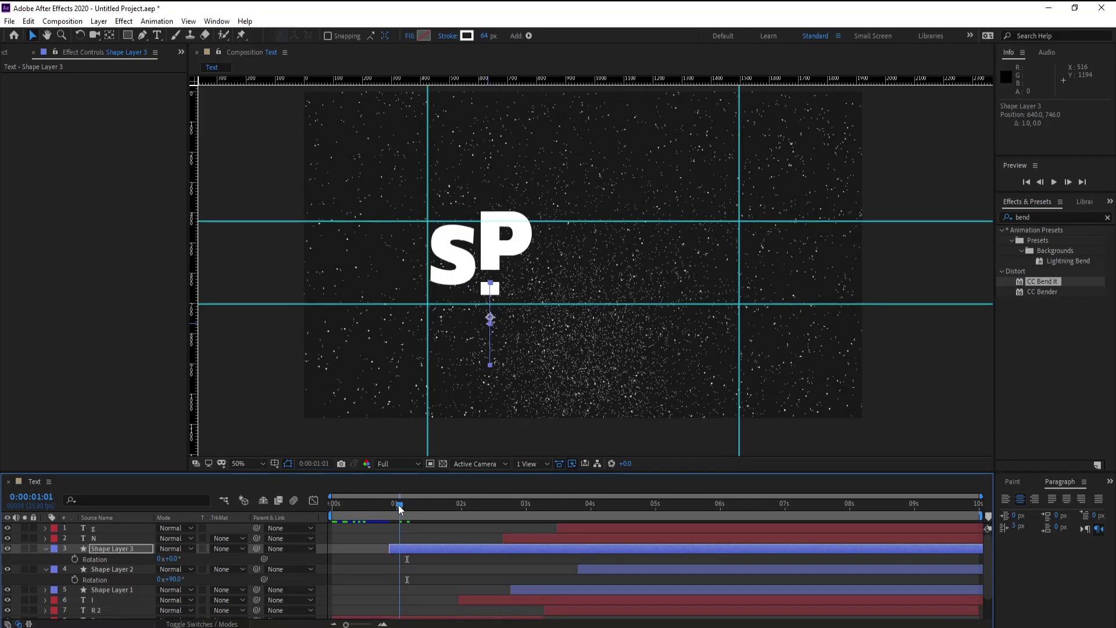
drag(407, 550, 403, 550)
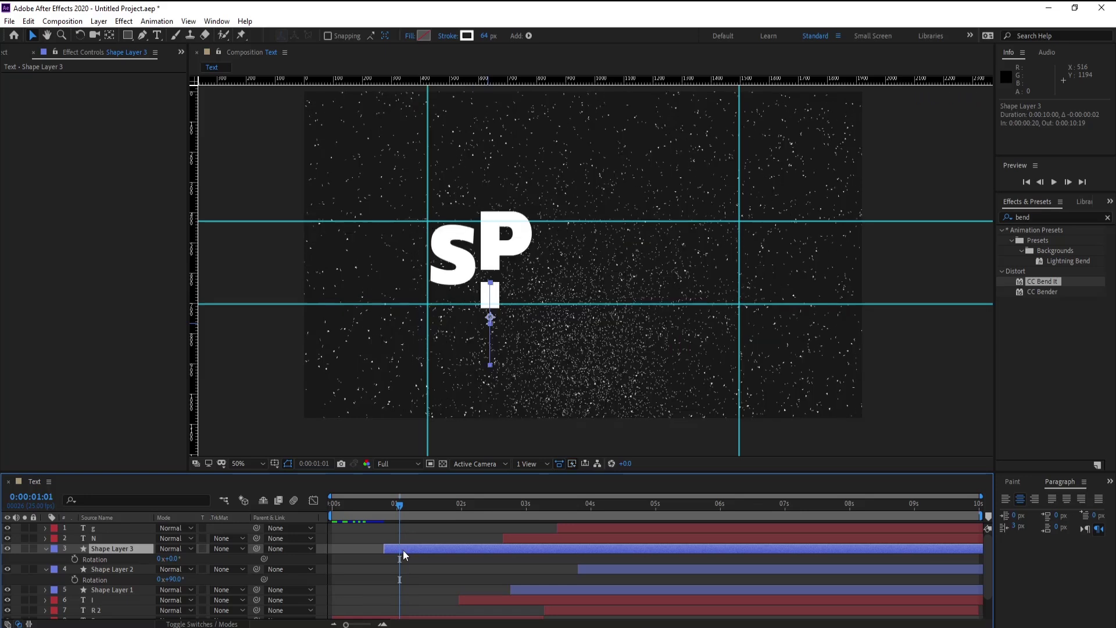
key(shift+Up)
key(shift+Up)
key(shift+Up)
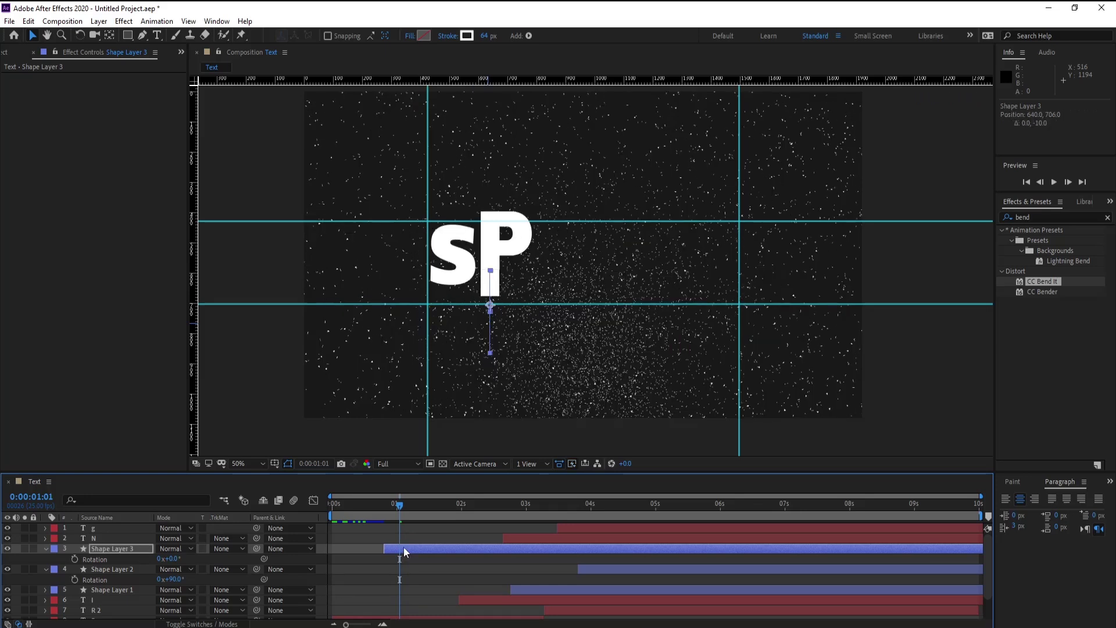
mouse_move(396, 507)
mouse_down()
mouse_move(386, 506)
mouse_move(397, 510)
mouse_up()
click(410, 552)
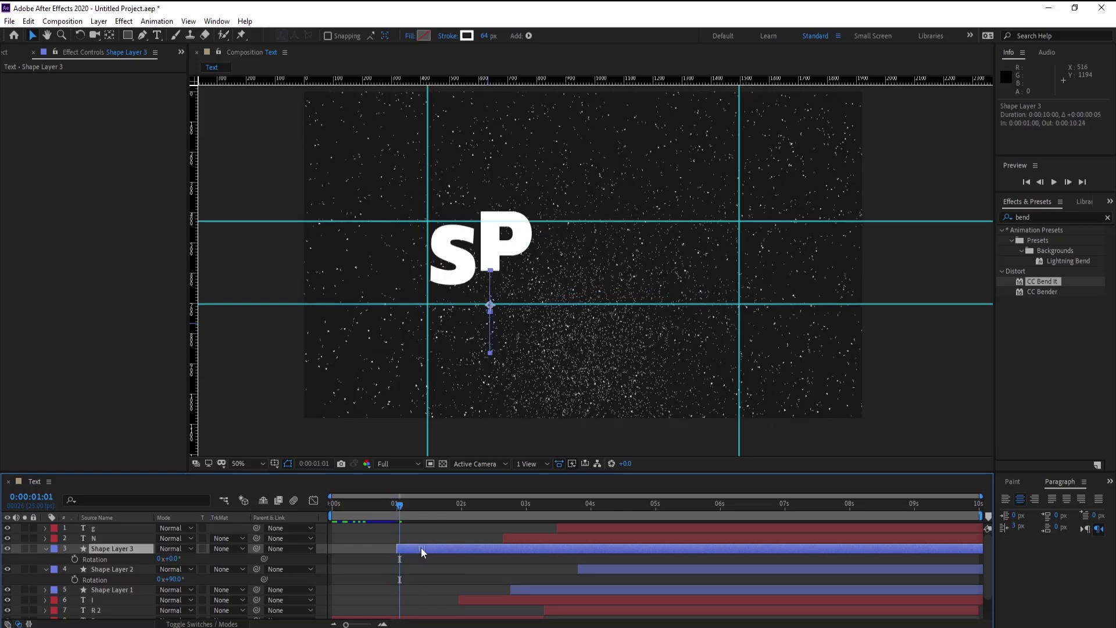
key(Up)
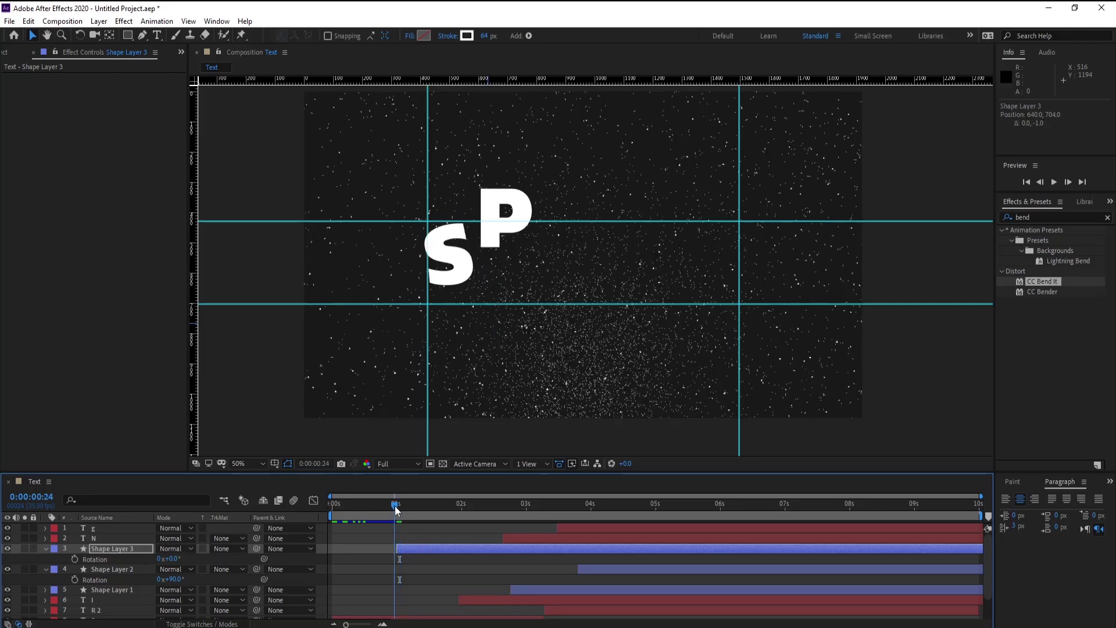
mouse_move(406, 507)
mouse_down()
mouse_move(521, 522)
mouse_move(604, 513)
mouse_up()
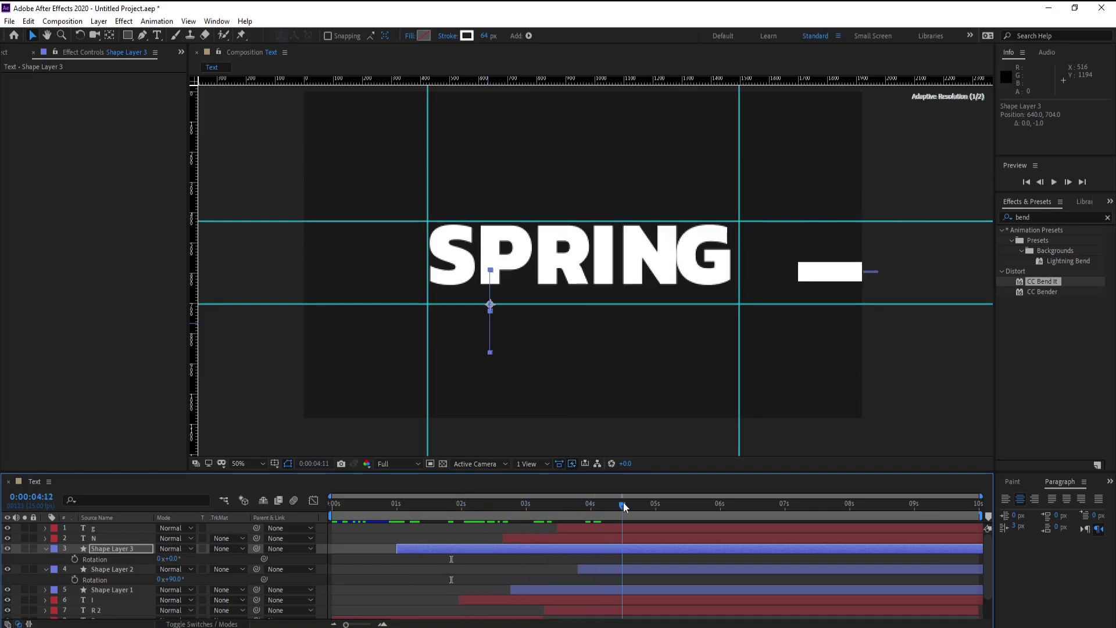
drag(604, 511, 639, 496)
key(space)
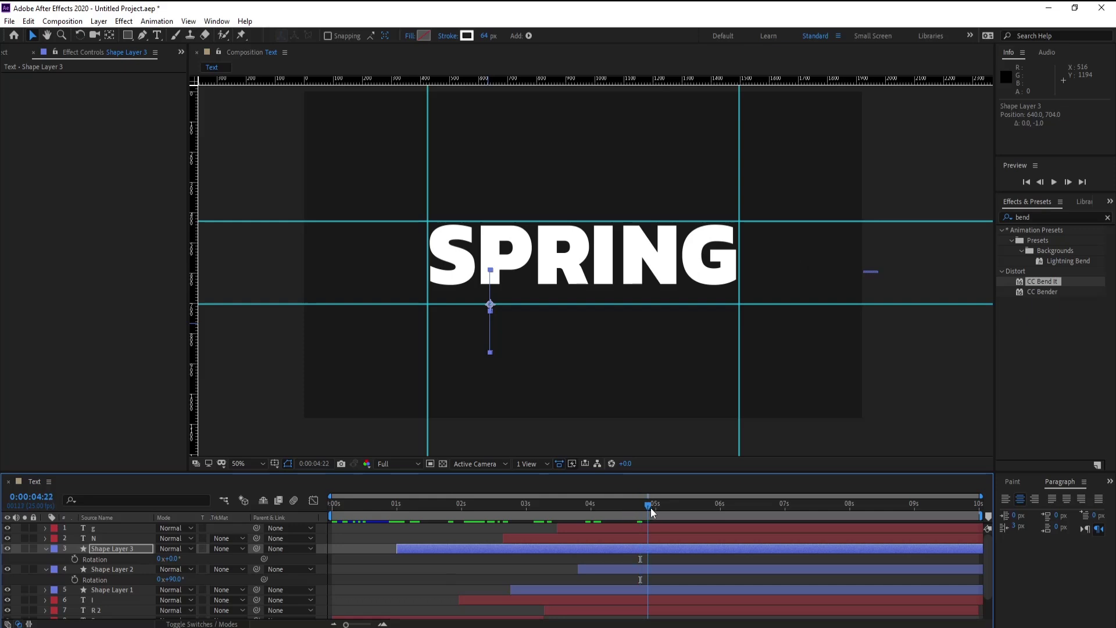
key(ctrl+d)
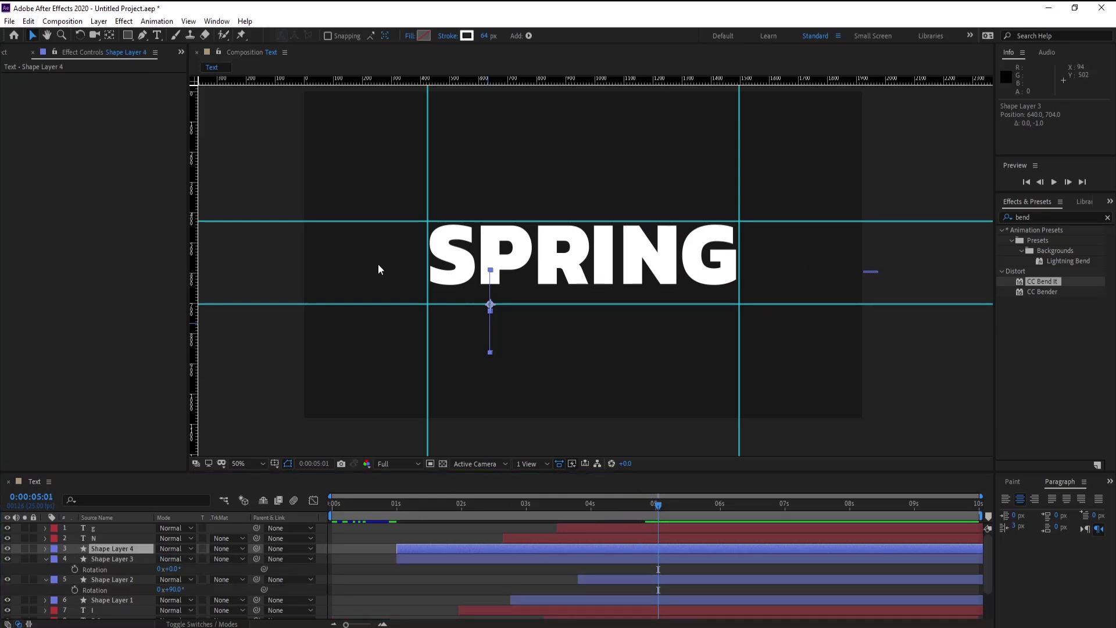
Move the new bar above the end of SPRING, rotate it 180°, and start it at 2:19
mouse_move(490, 307)
mouse_down()
mouse_move(667, 215)
mouse_move(666, 203)
mouse_up()
key(r)
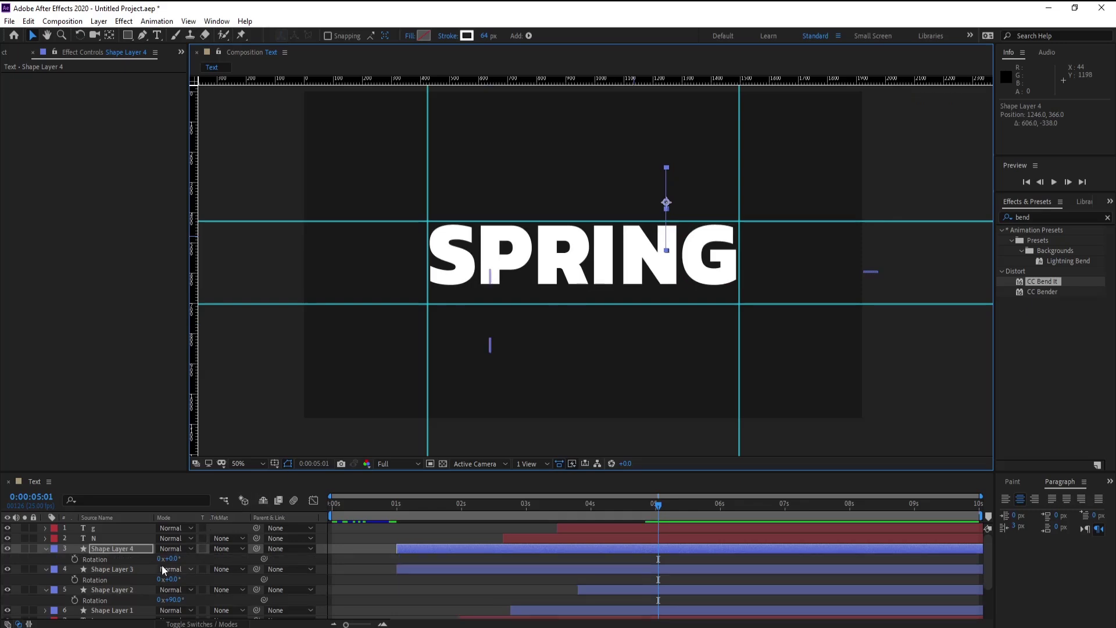
drag(168, 558, 290, 559)
key(Return)
drag(459, 548, 553, 550)
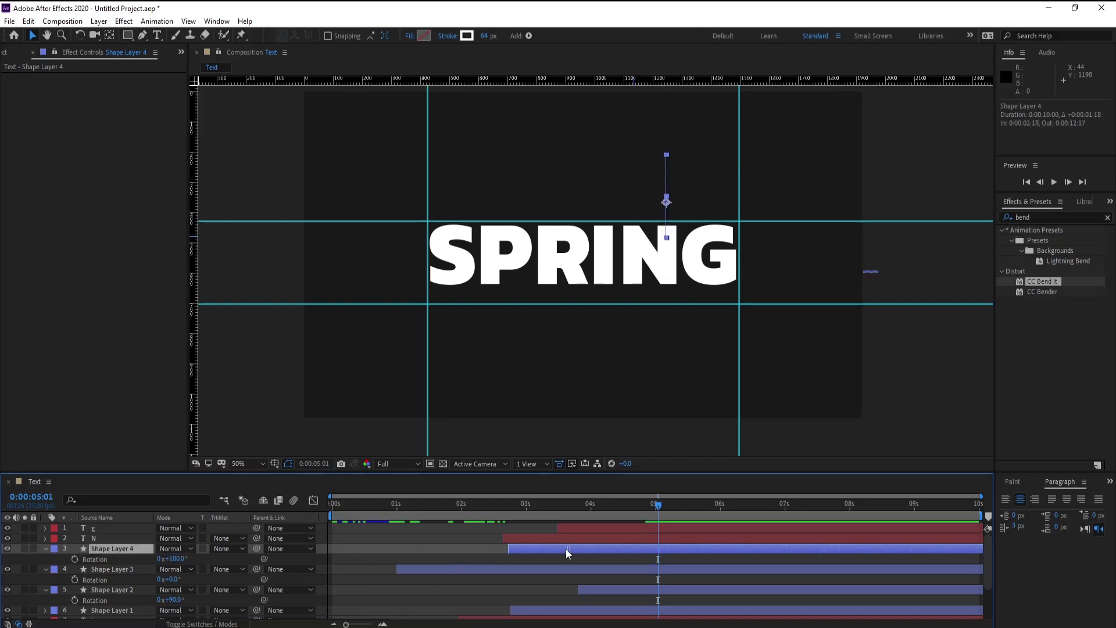
click(496, 506)
drag(495, 510, 580, 507)
drag(557, 548, 567, 546)
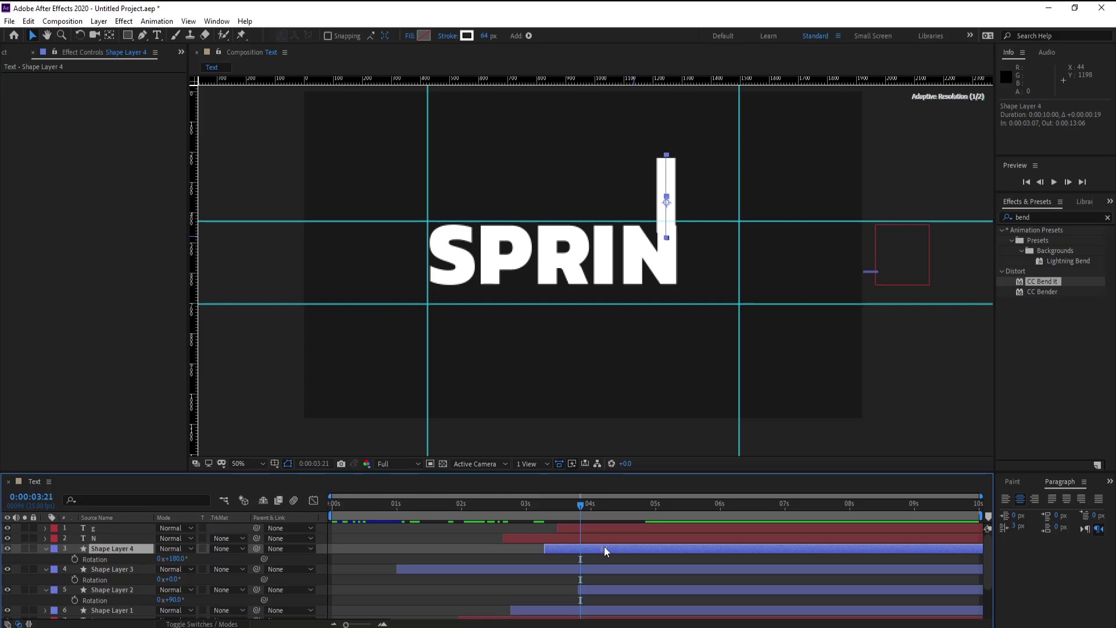
Fine-tune the bar to about 1249, 366, delay it to 3:18, and duplicate it as Shape Layer 5
key(Right)
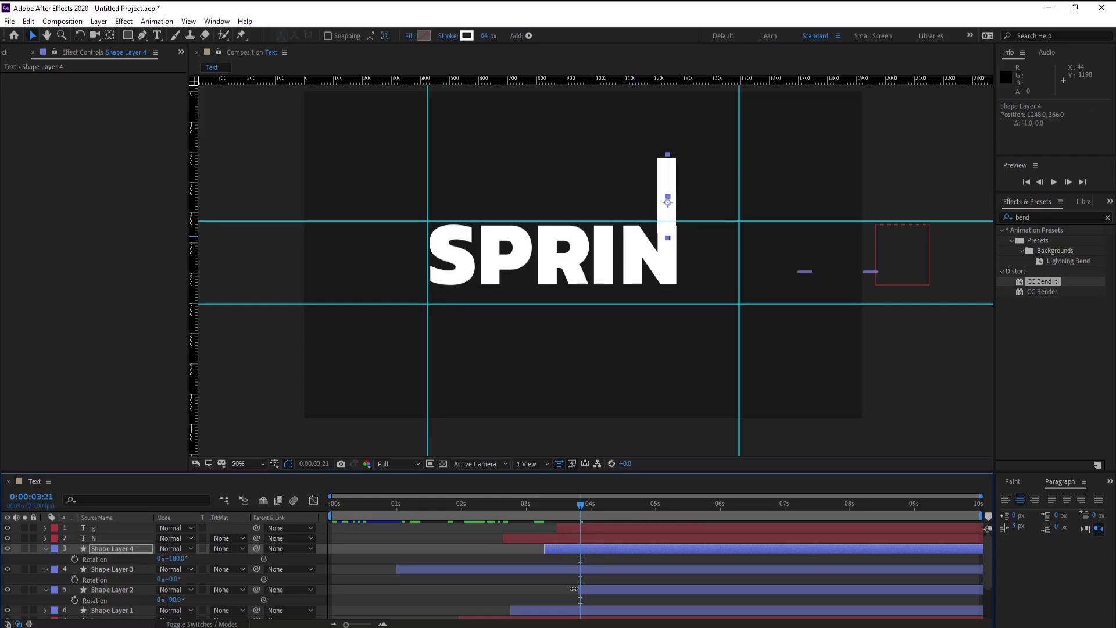
drag(563, 518, 574, 512)
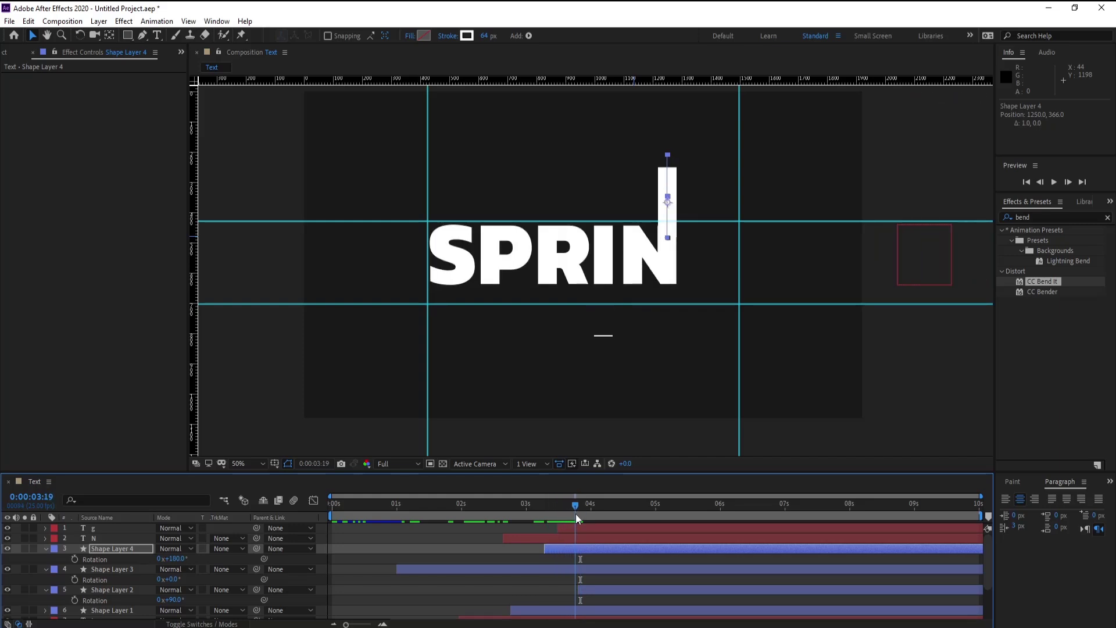
key(Right)
key(Right)
key(Right)
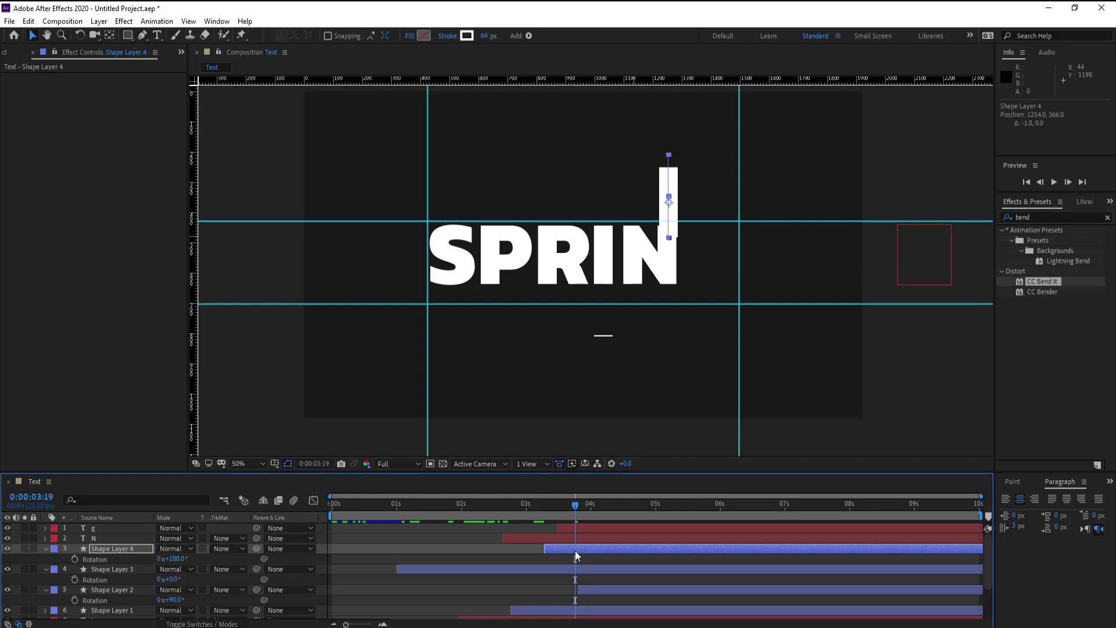
drag(575, 549, 605, 549)
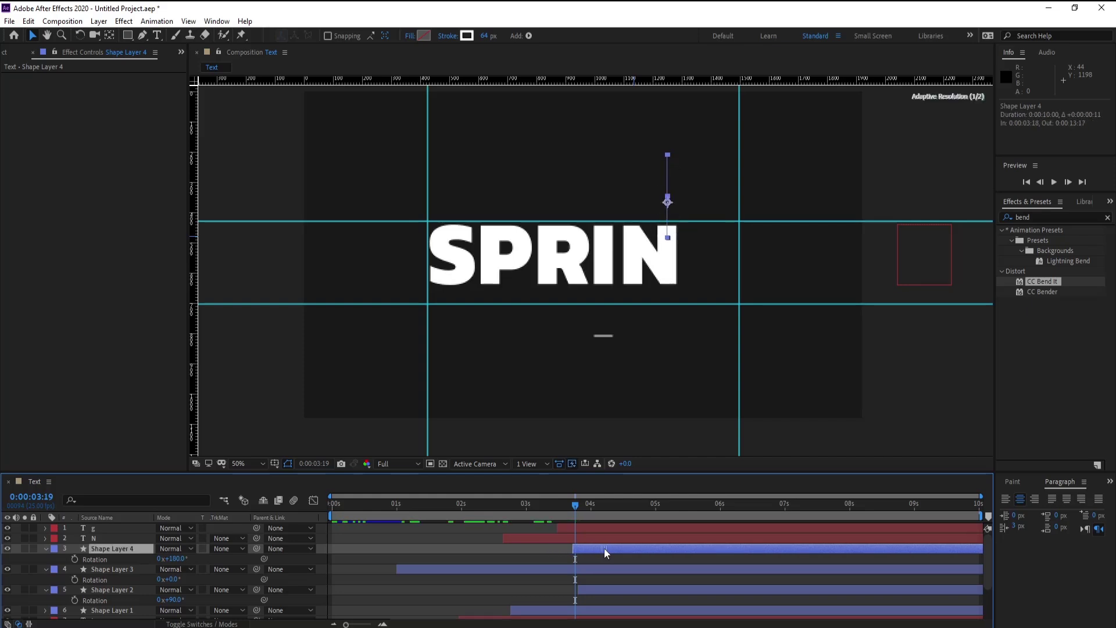
mouse_move(576, 505)
mouse_down()
mouse_move(615, 511)
mouse_move(605, 510)
mouse_up()
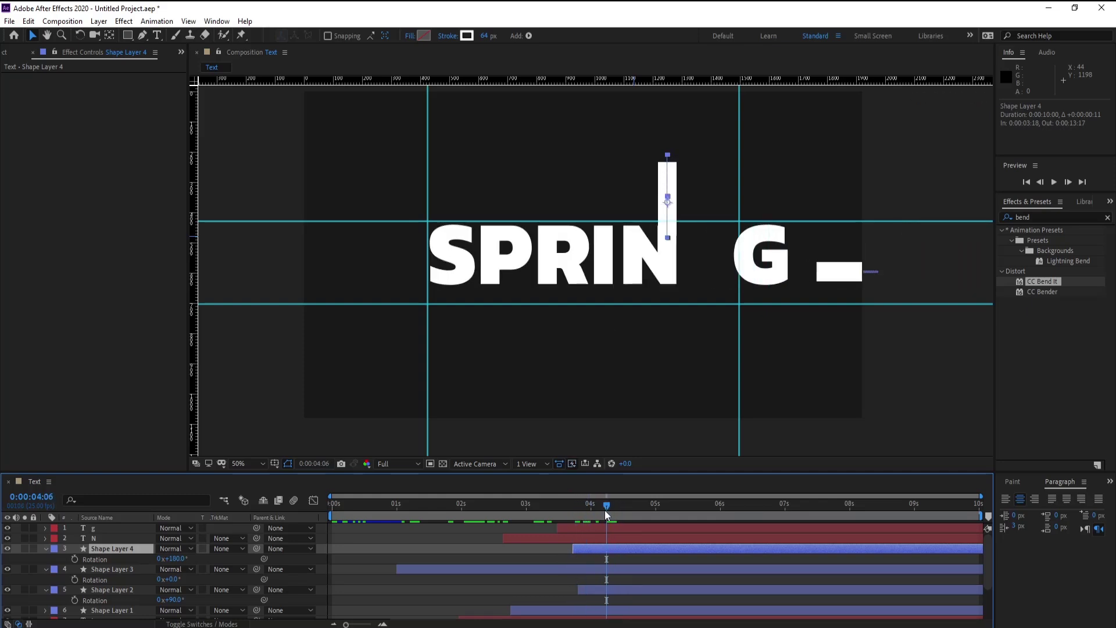
key(period)
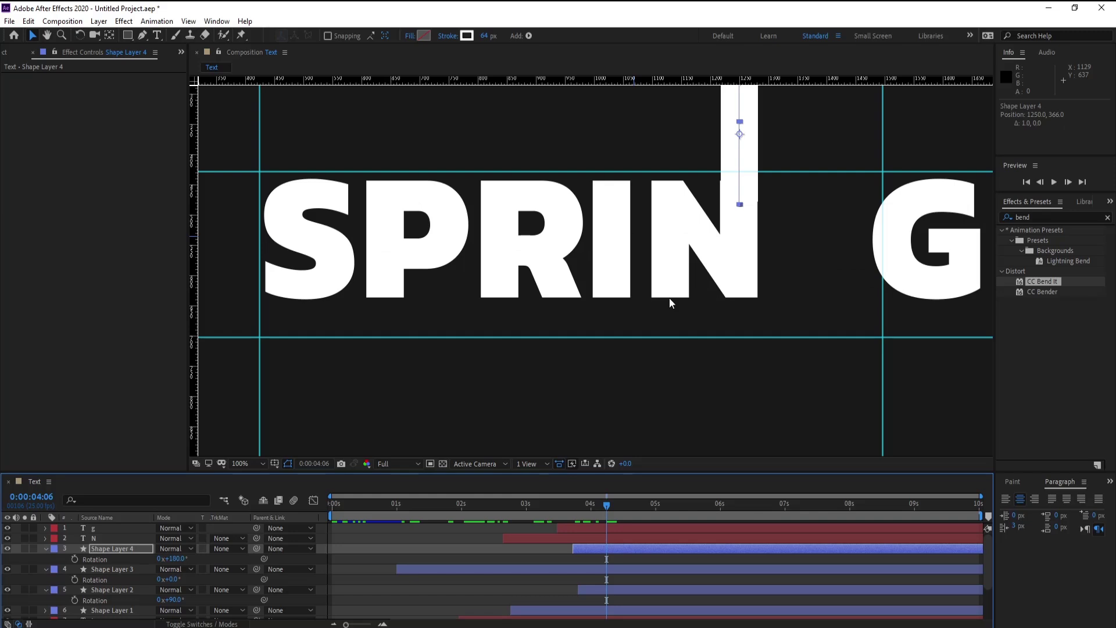
key(Left)
key(comma)
click(617, 511)
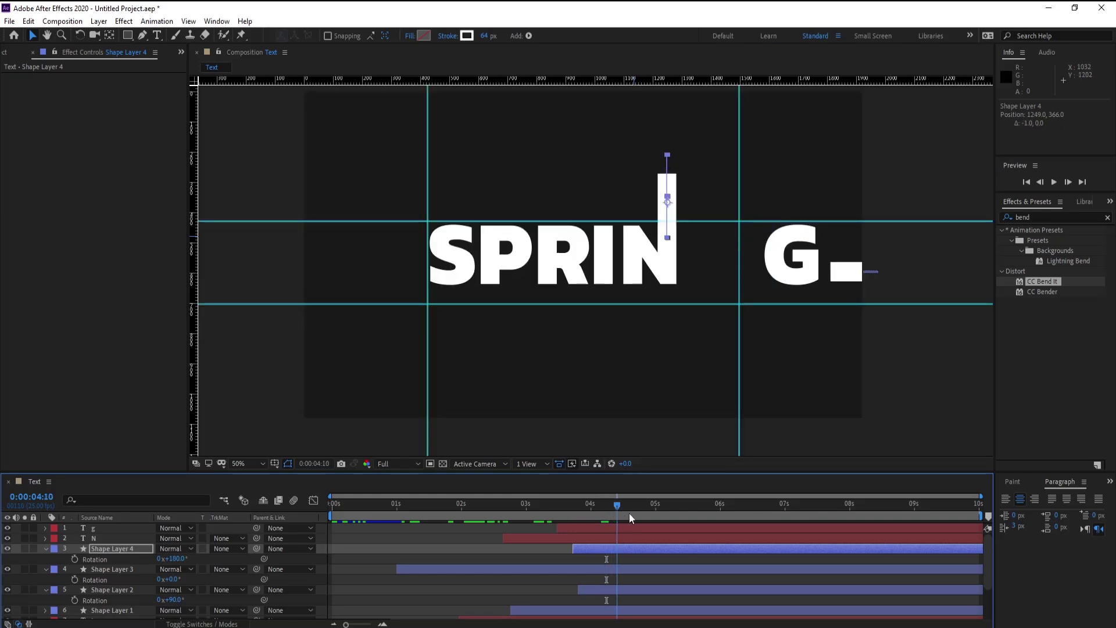
drag(630, 514, 661, 514)
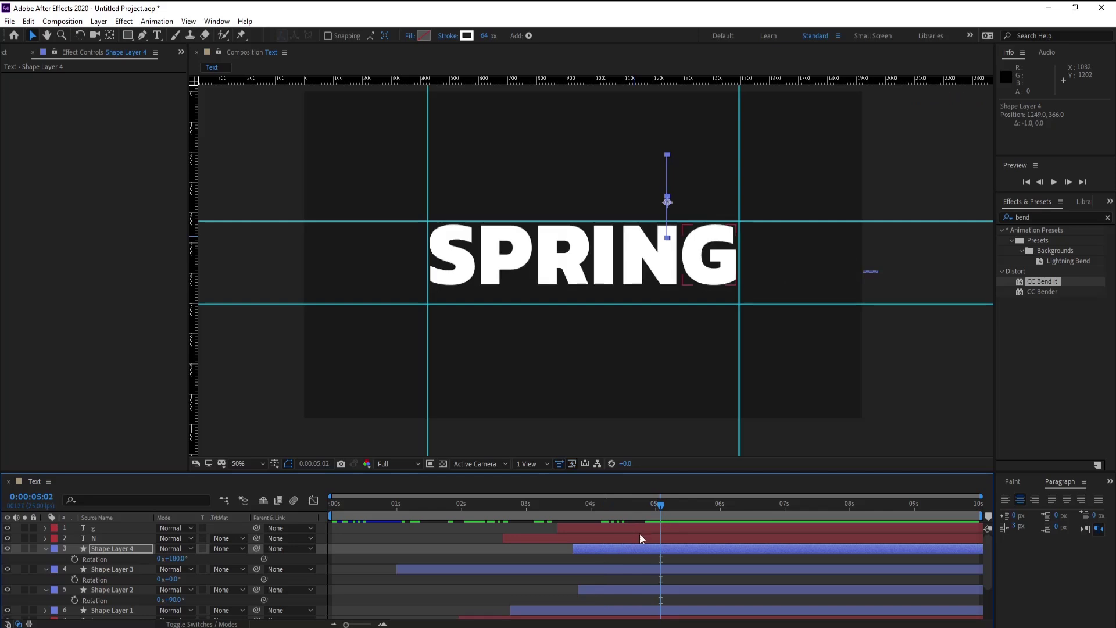
key(ctrl+d)
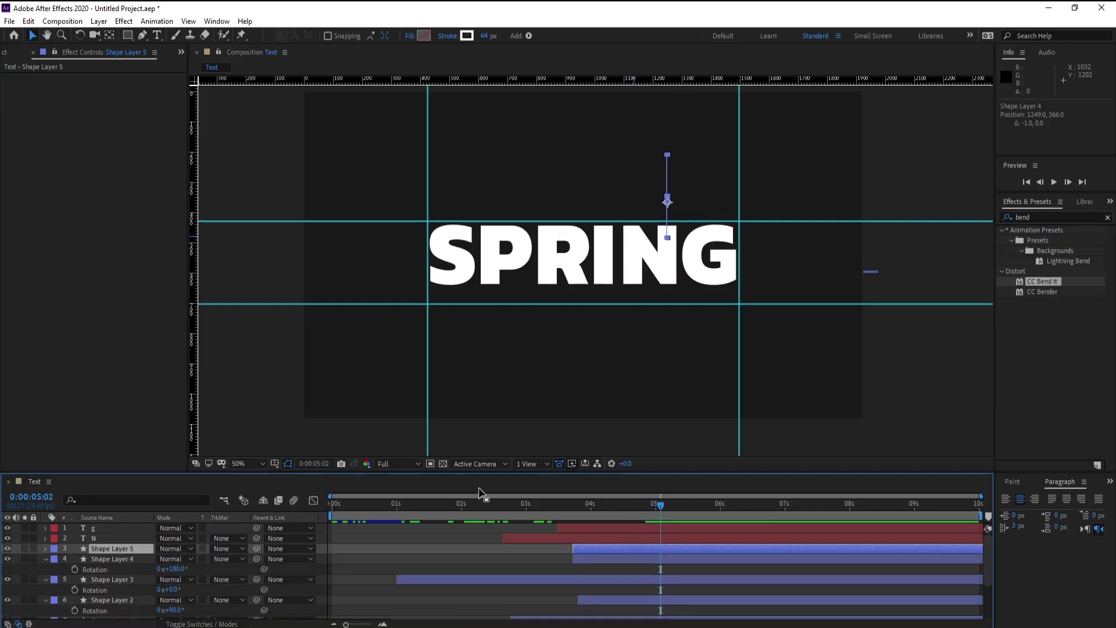
Move the copied bar above-left of SPRING and rotate it 90° into a horizontal dash
click(614, 550)
drag(672, 208, 406, 164)
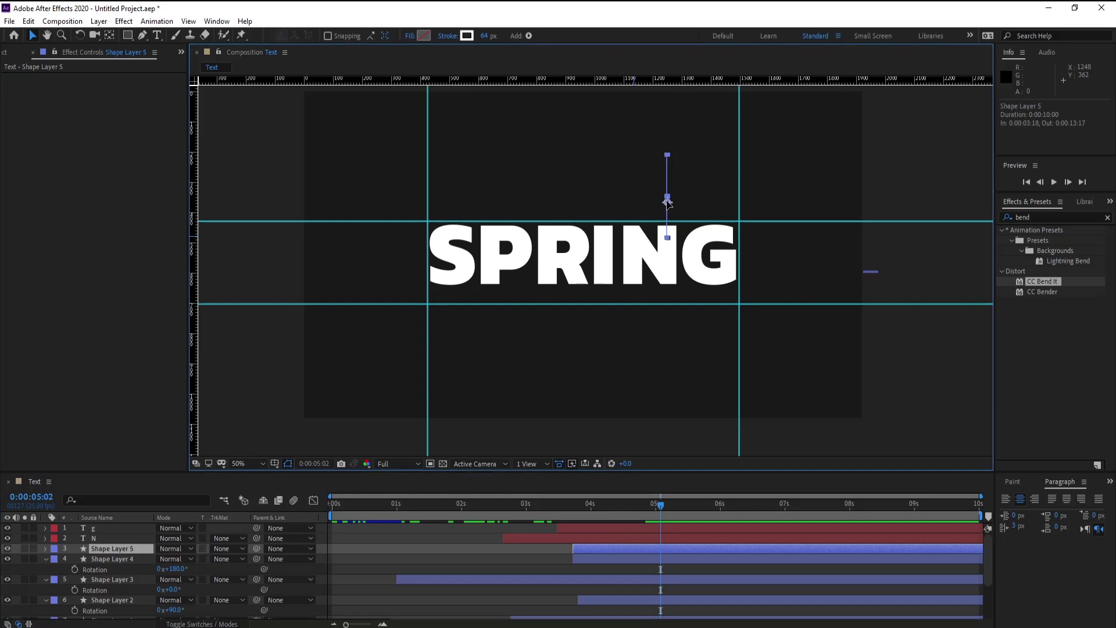
key(r)
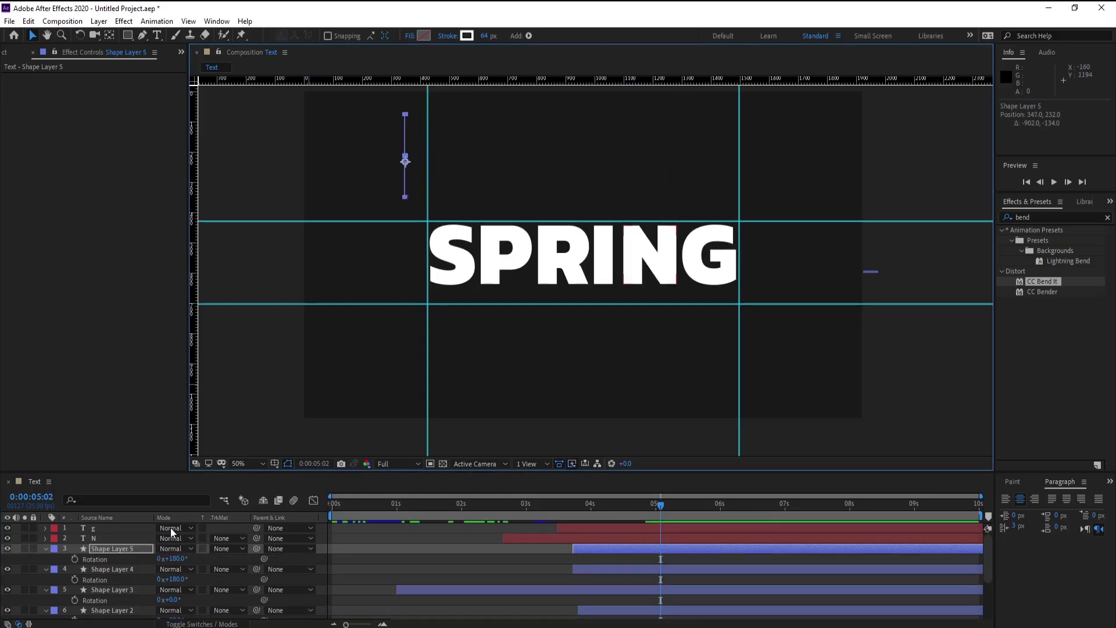
click(175, 559)
key(Return)
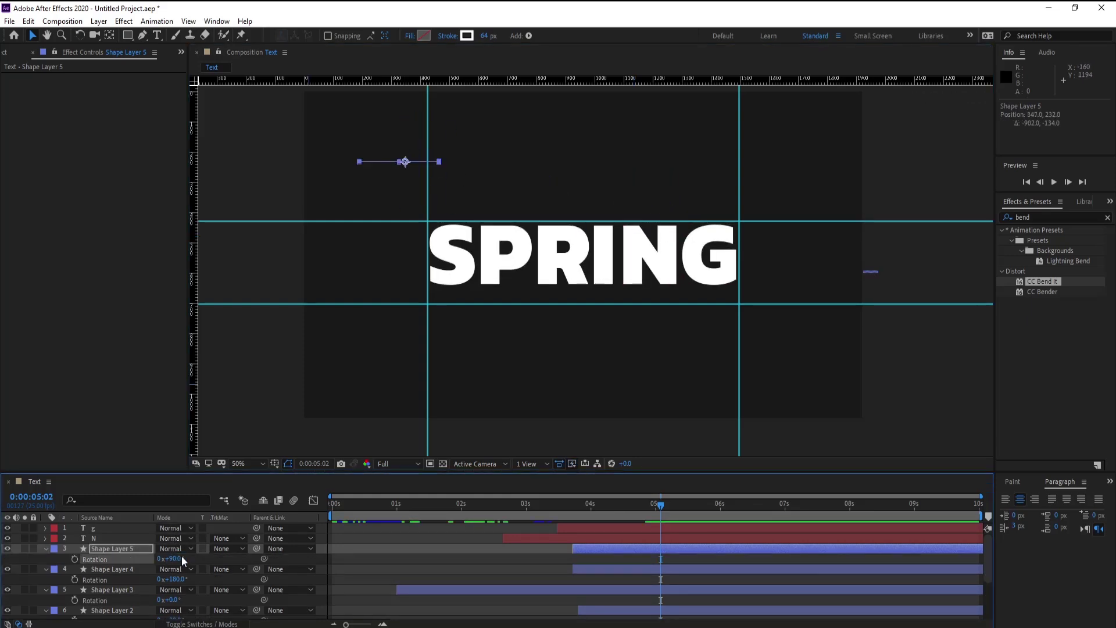
click(139, 550)
Lengthen the dash with Scale, set its stroke to 50 px, and start it around 4:23
key(s)
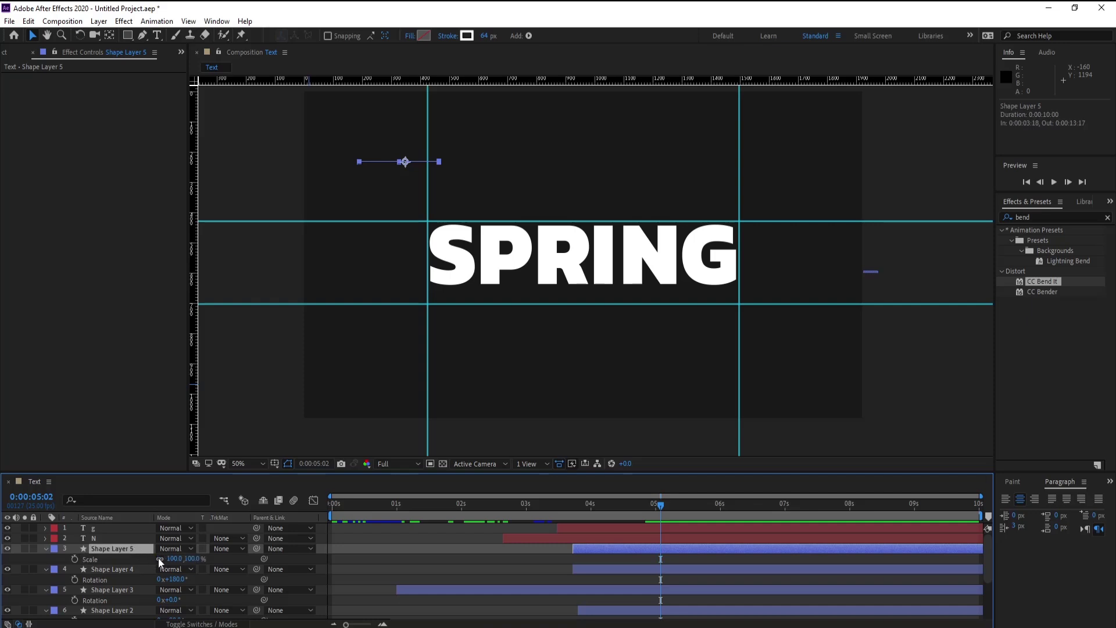
drag(192, 558, 232, 560)
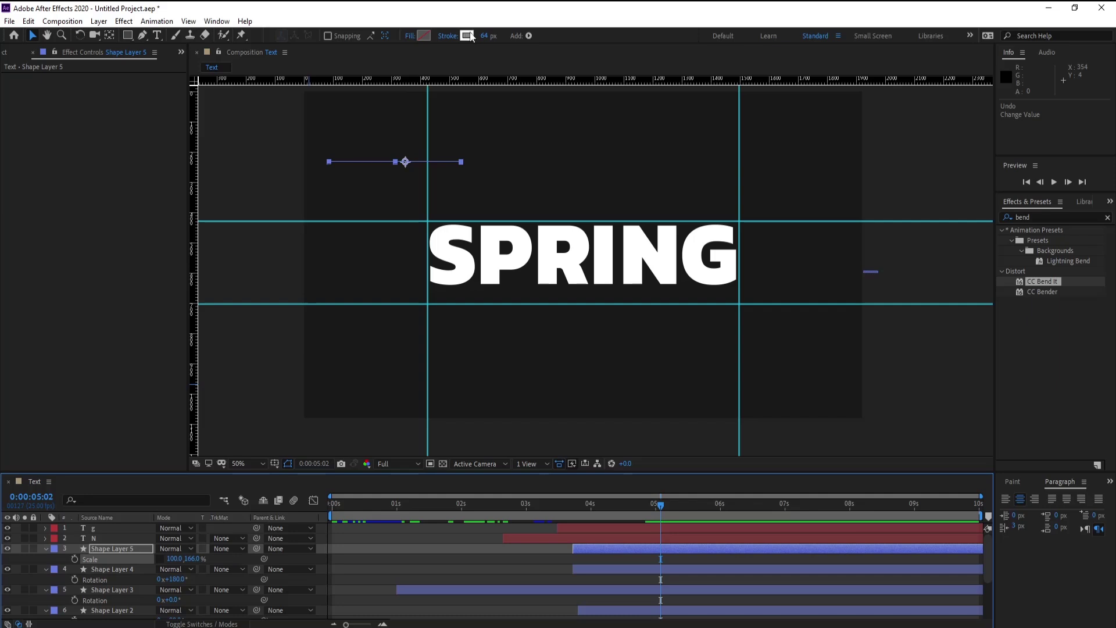
click(482, 36)
text(50)
key(Return)
drag(605, 551, 682, 552)
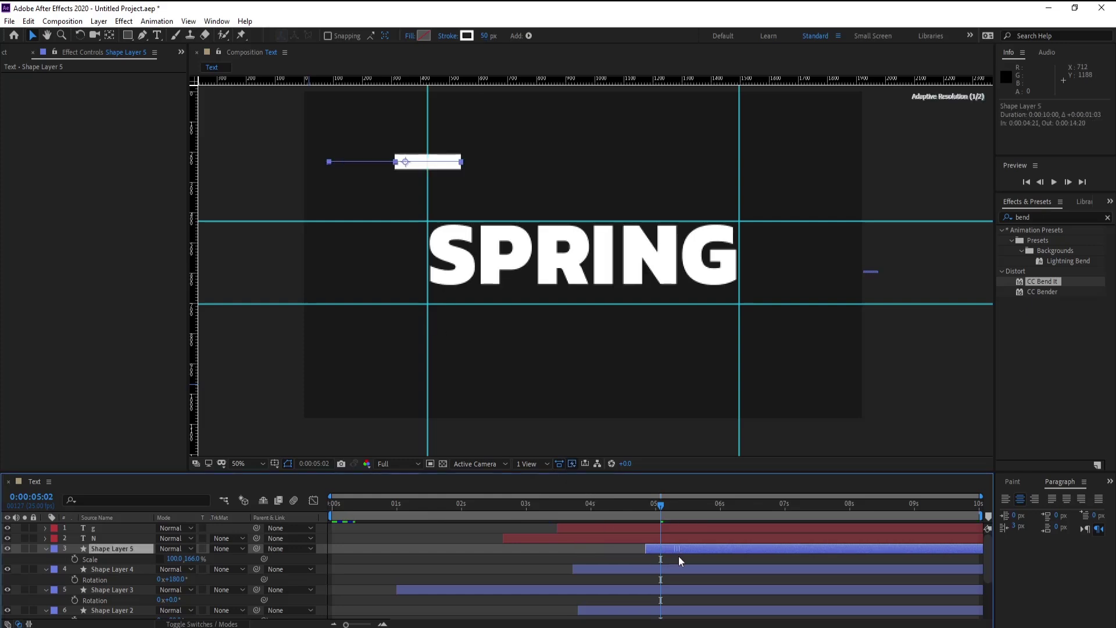
drag(661, 505, 654, 506)
key(comma)
Duplicate the dash twice, placing and tilting the copies below SPRING
key(ctrl+d)
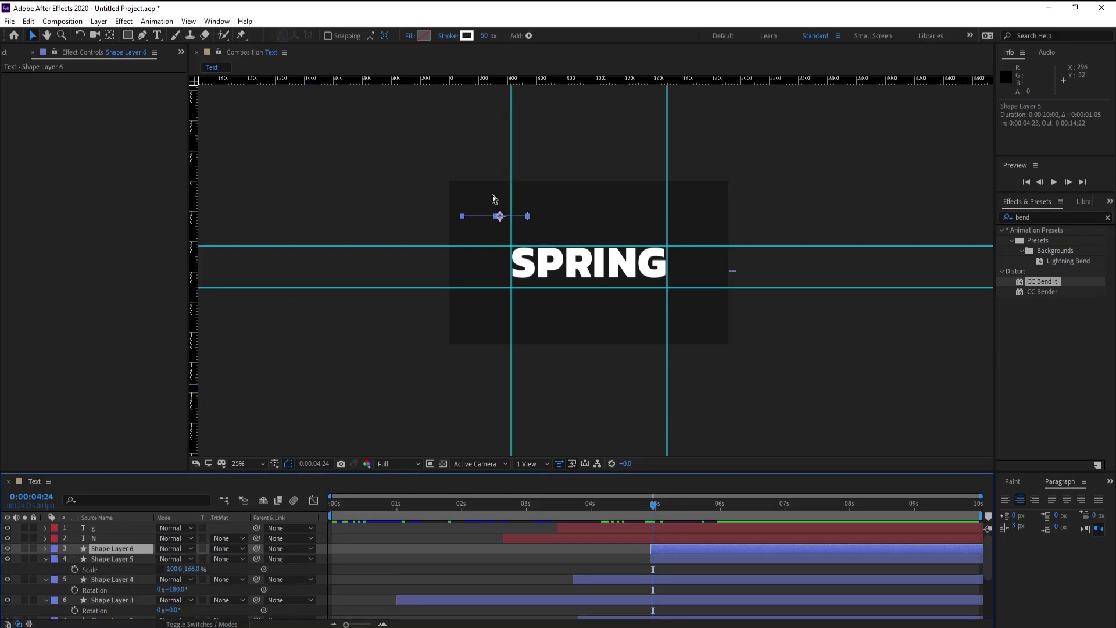
drag(502, 218, 642, 321)
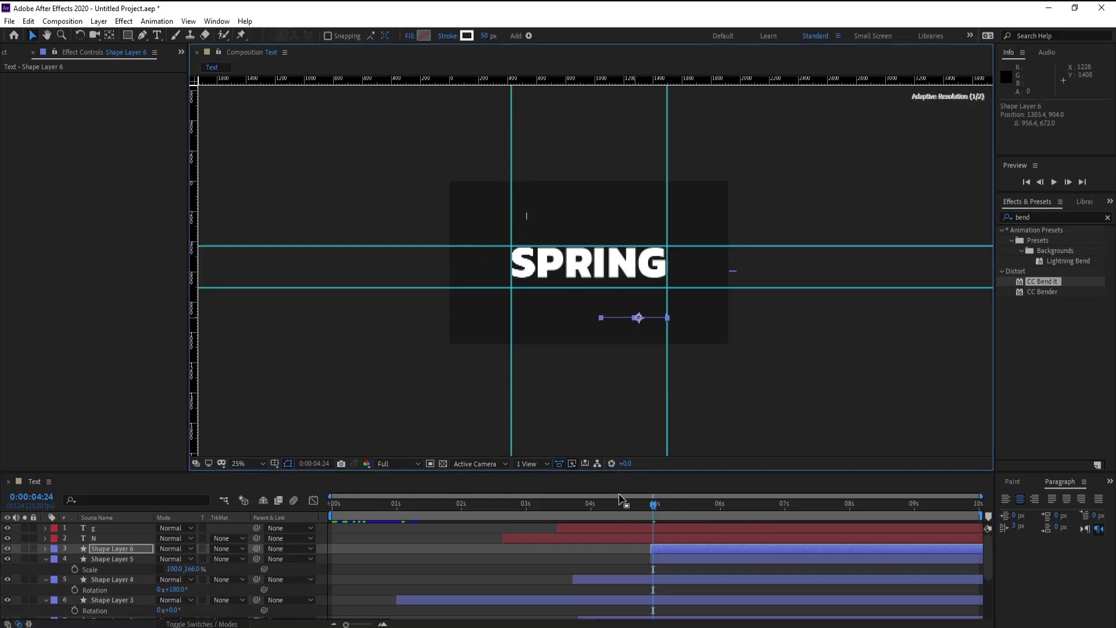
key(r)
drag(174, 559, 298, 568)
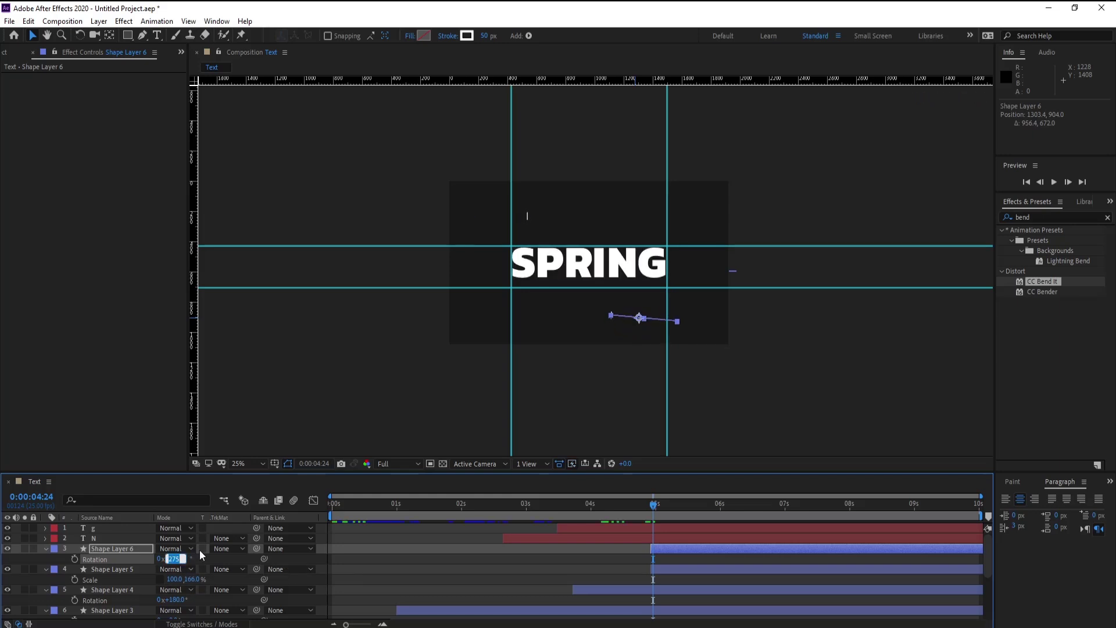
click(131, 549)
drag(648, 511, 711, 512)
key(ctrl+d)
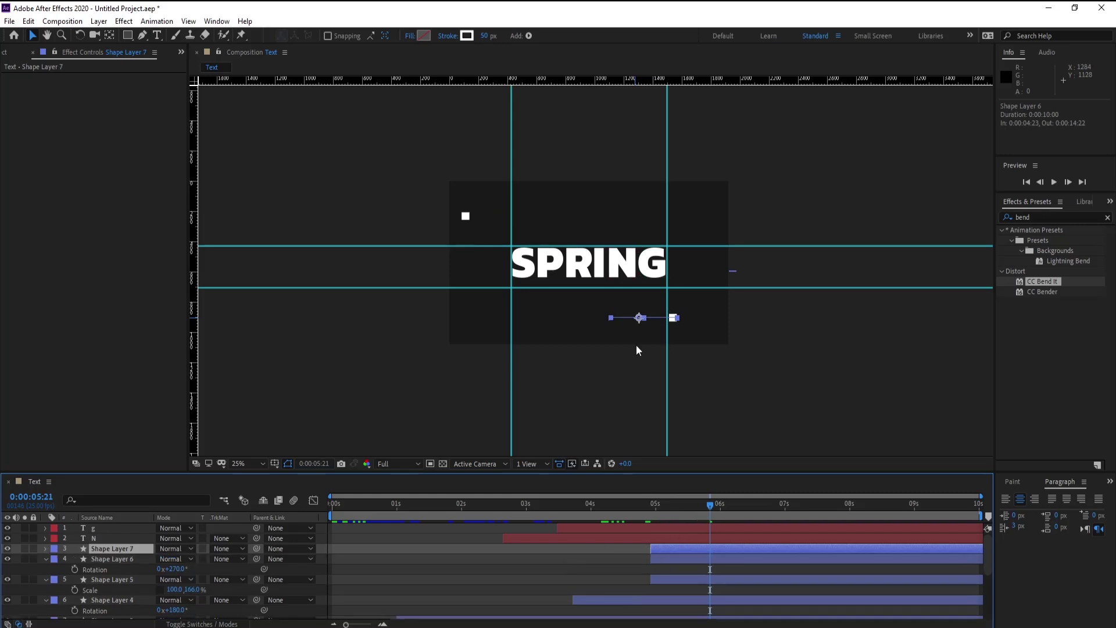
mouse_move(636, 322)
mouse_down()
mouse_move(601, 266)
mouse_move(545, 310)
mouse_move(560, 310)
mouse_up()
Shrink the third dash (Shape Layer 7) from 100% to 81% scale
key(s)
click(190, 559)
text(100.0,1)
key(Return)
drag(173, 559, 168, 560)
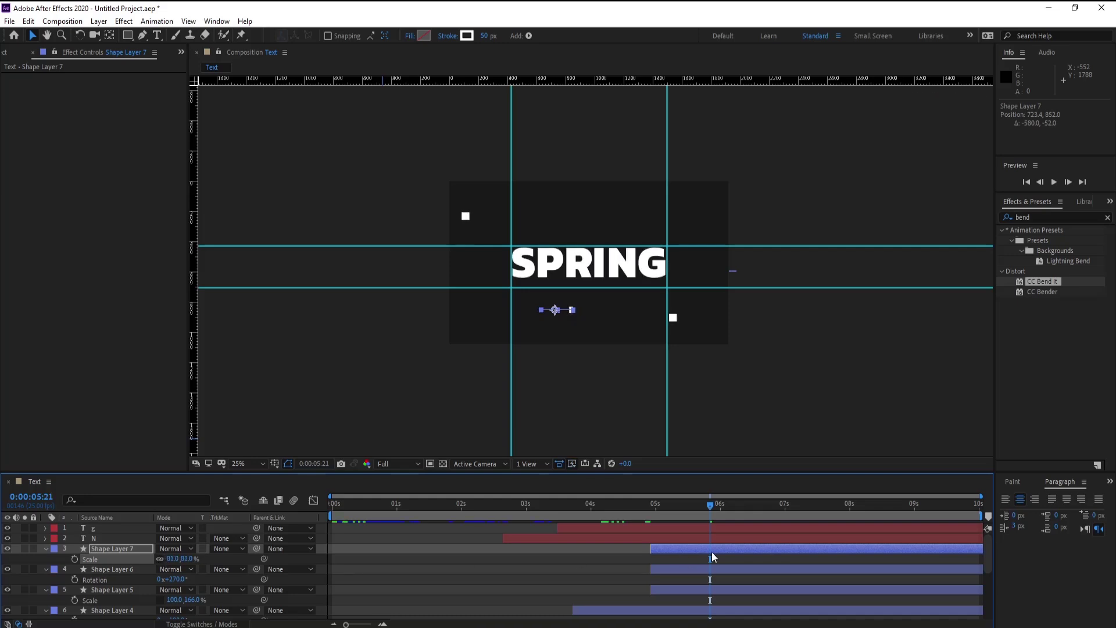
Add rotation keyframes to the third dash, spinning it to 1x+126° at the second keyframe
mouse_move(681, 510)
mouse_down()
mouse_move(651, 511)
mouse_move(718, 512)
mouse_up()
key(r)
click(75, 559)
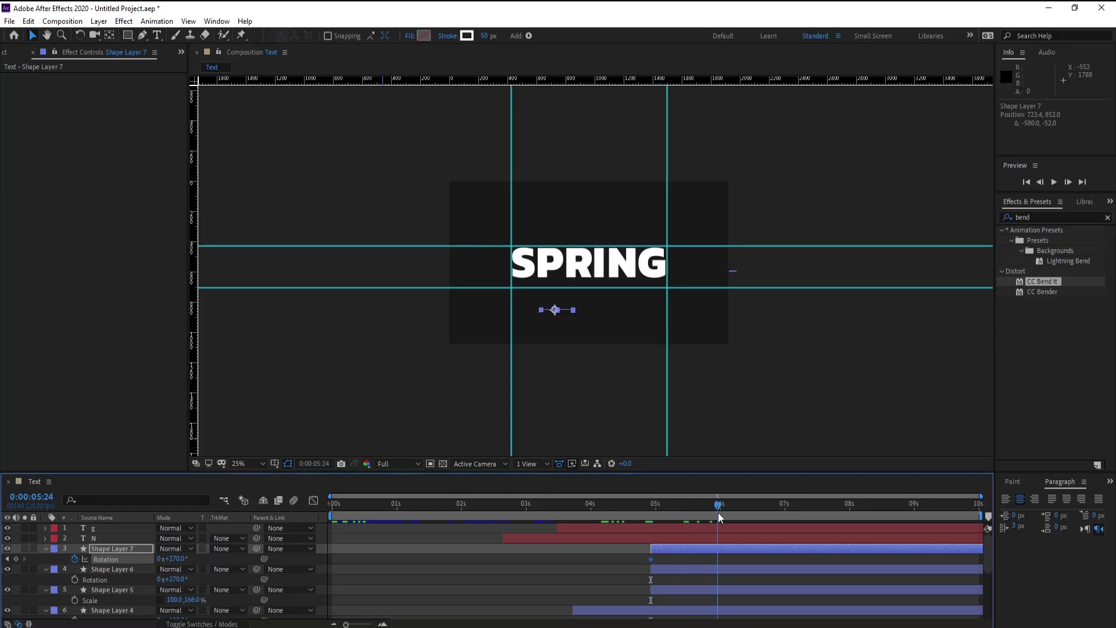
drag(179, 560, 392, 562)
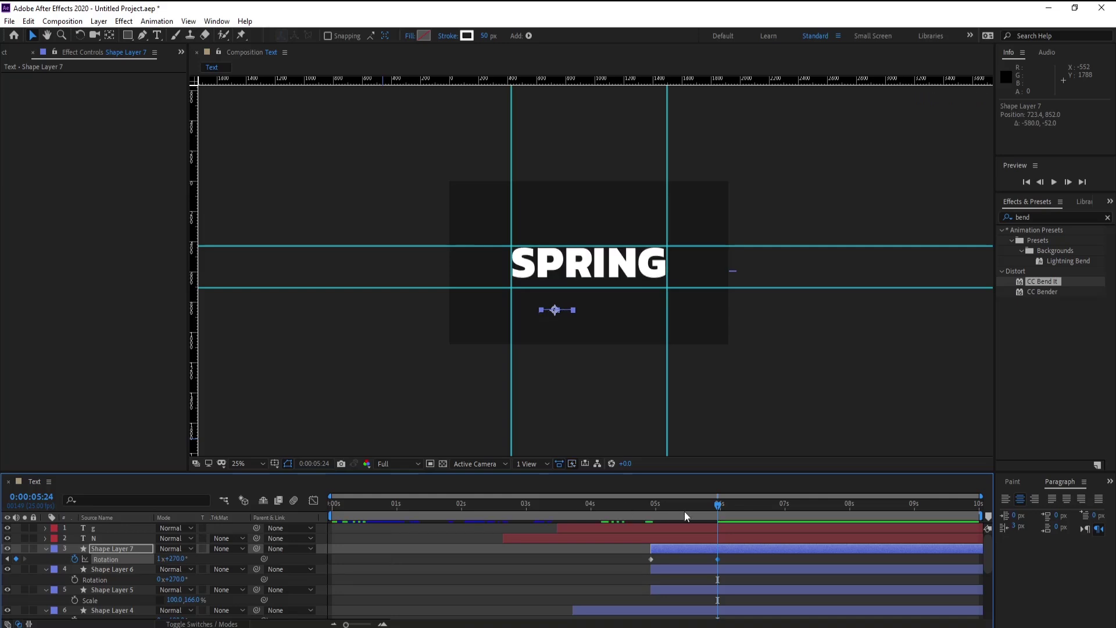
Preview the title animation to check the dash's spin-in
click(653, 504)
key(space)
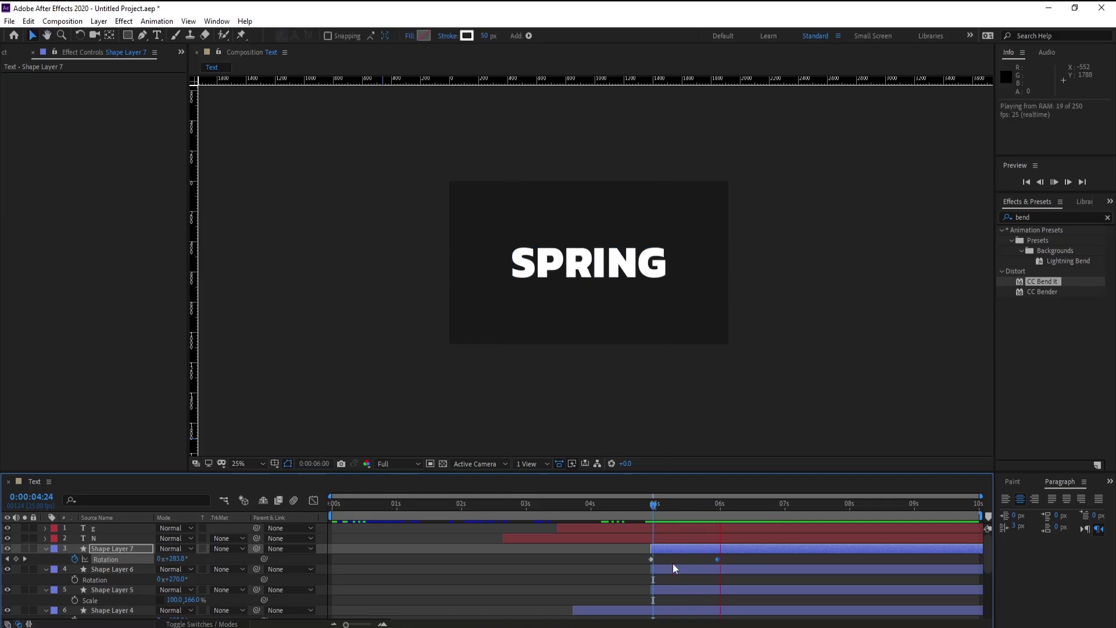
mouse_move(657, 505)
mouse_down()
mouse_move(700, 504)
mouse_move(647, 508)
mouse_up()
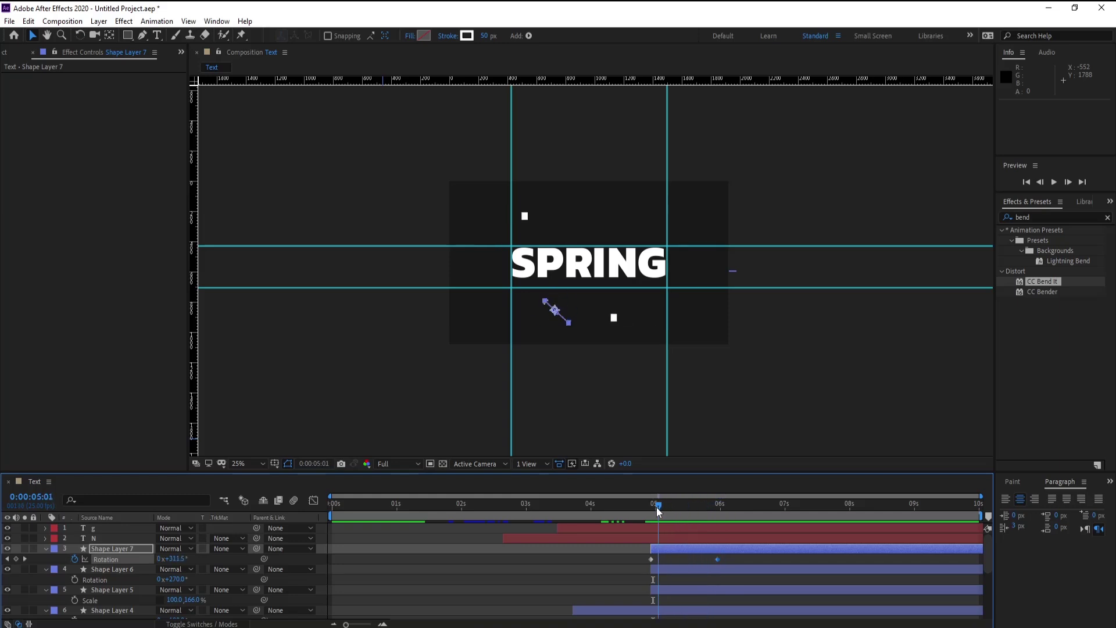
key(space)
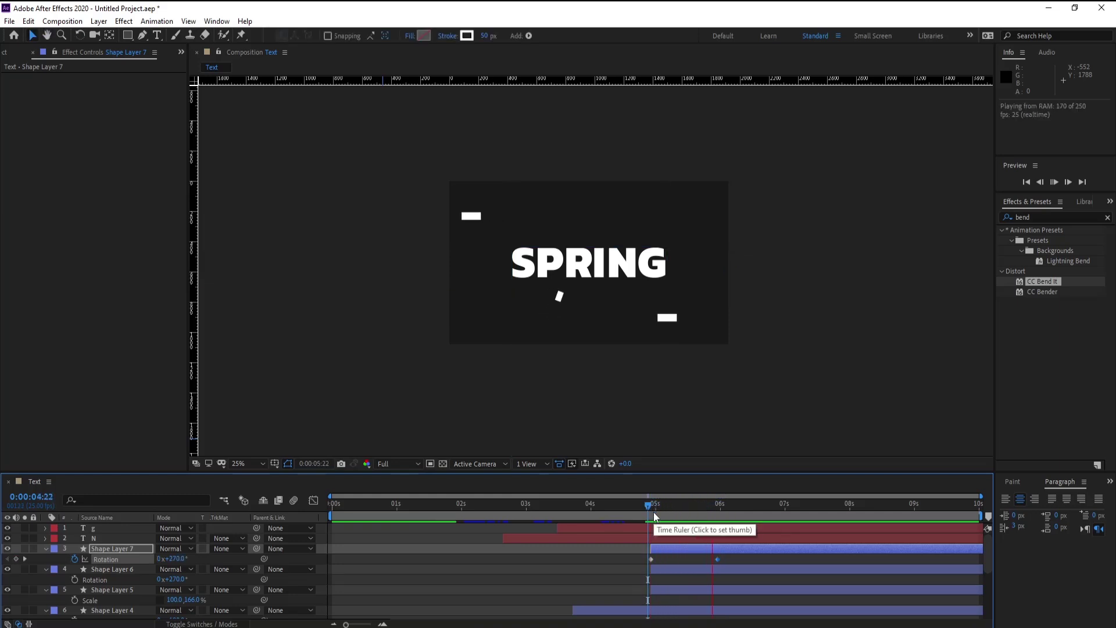
drag(656, 516, 389, 514)
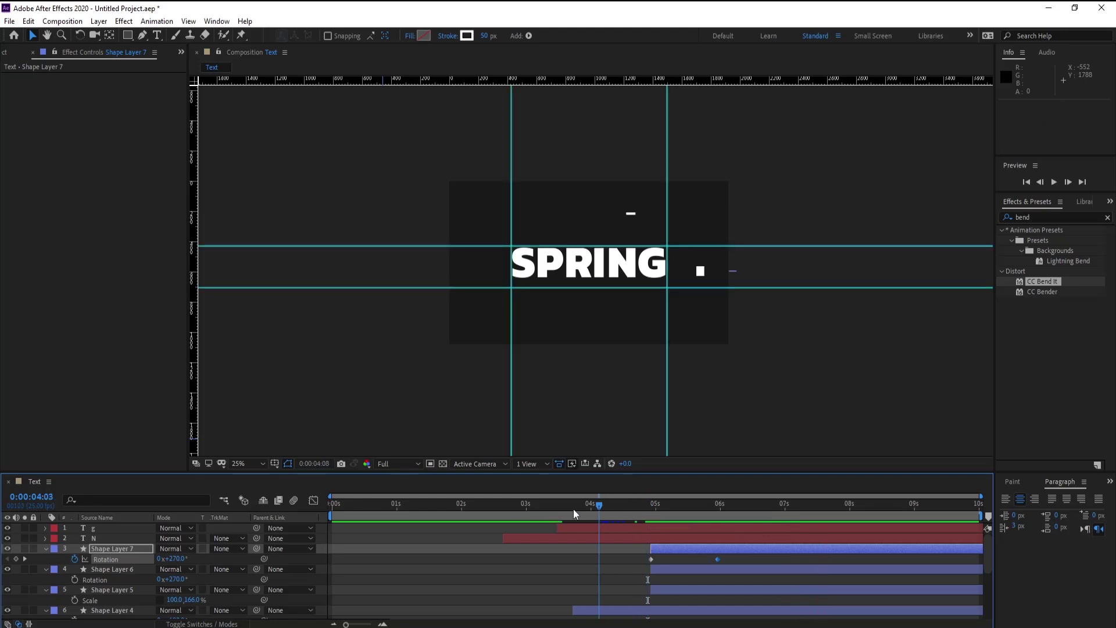
key(space)
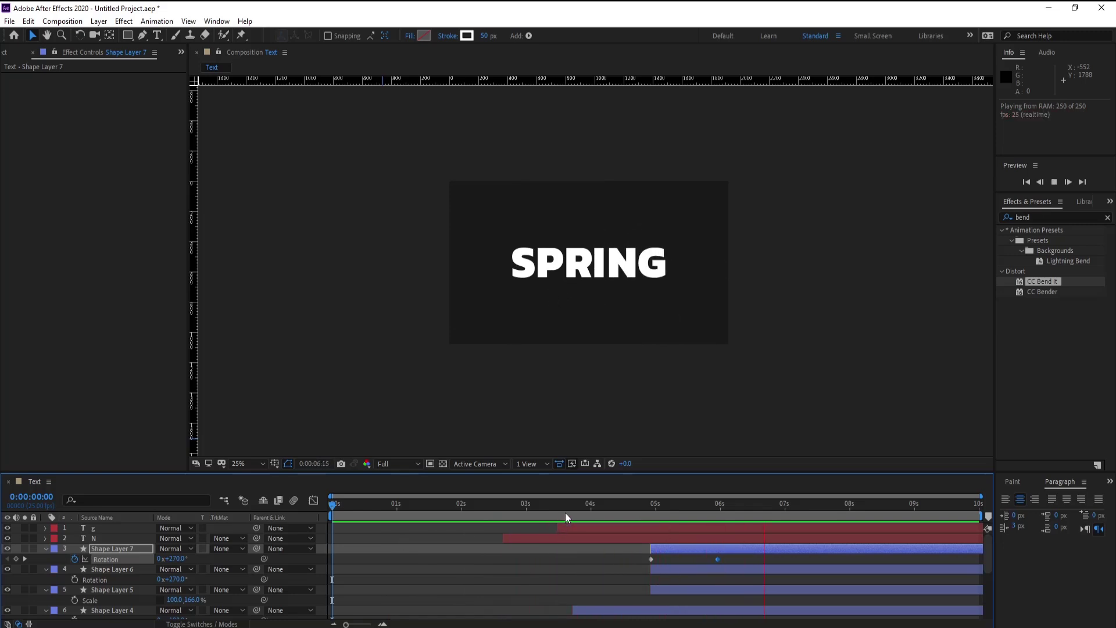
key(space)
Apply Easy Ease to both rotation keyframes and collapse the layers' revealed properties
drag(663, 566, 602, 568)
key(F9)
click(603, 570)
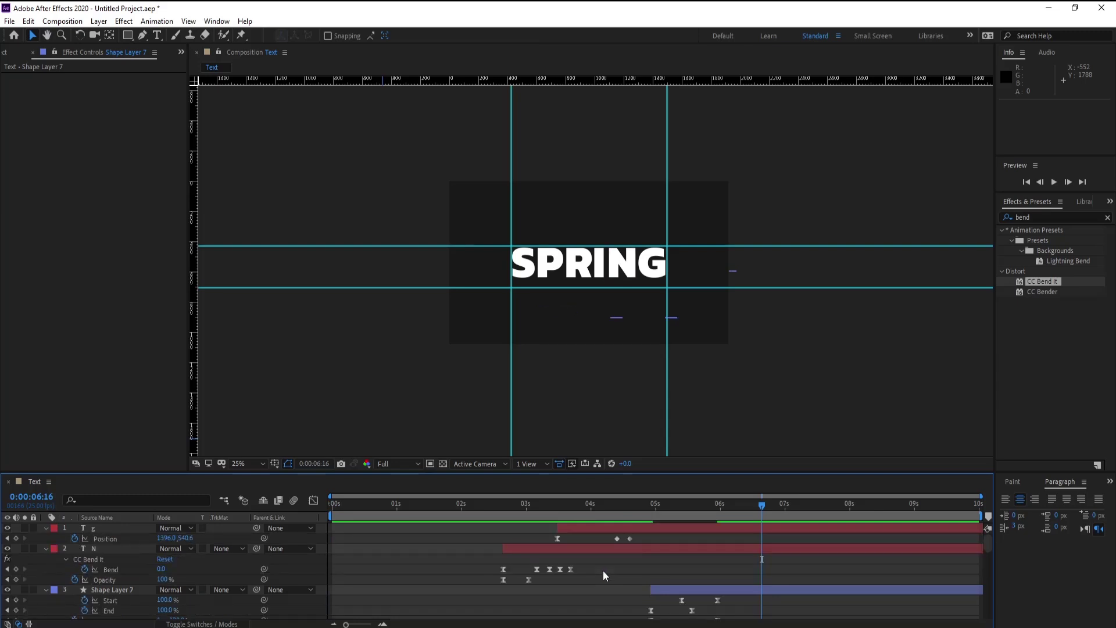
key(u)
drag(773, 514, 845, 520)
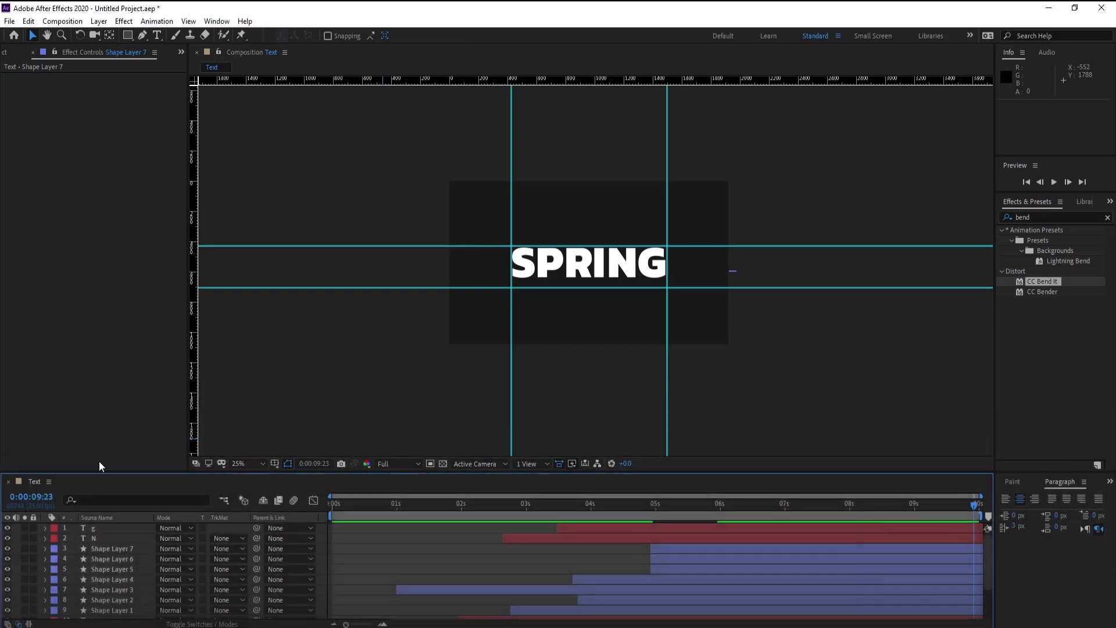
click(15, 52)
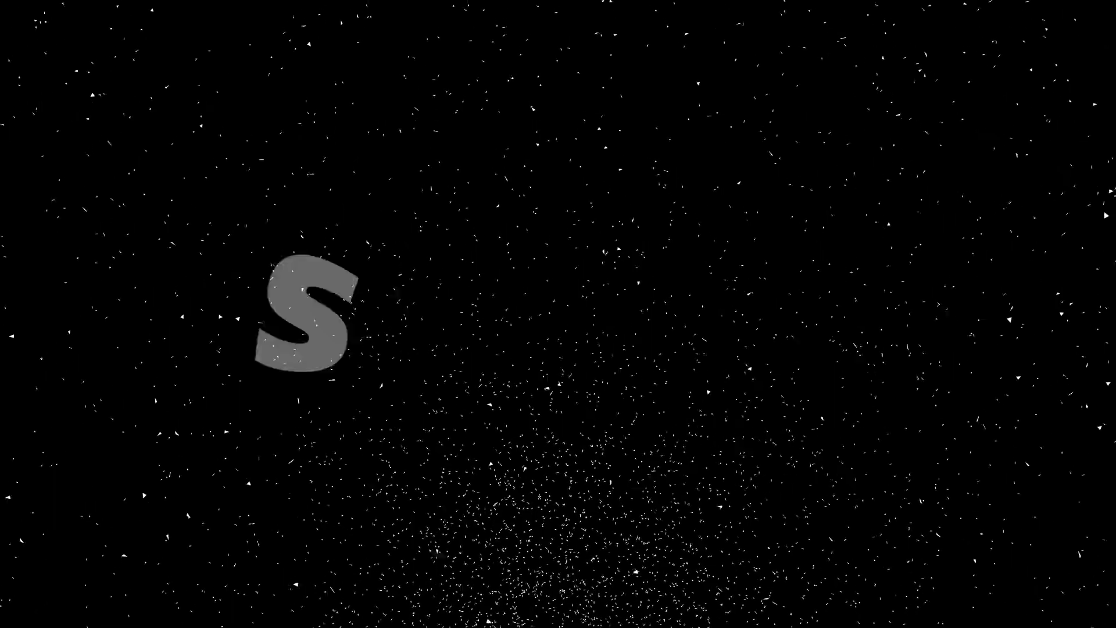